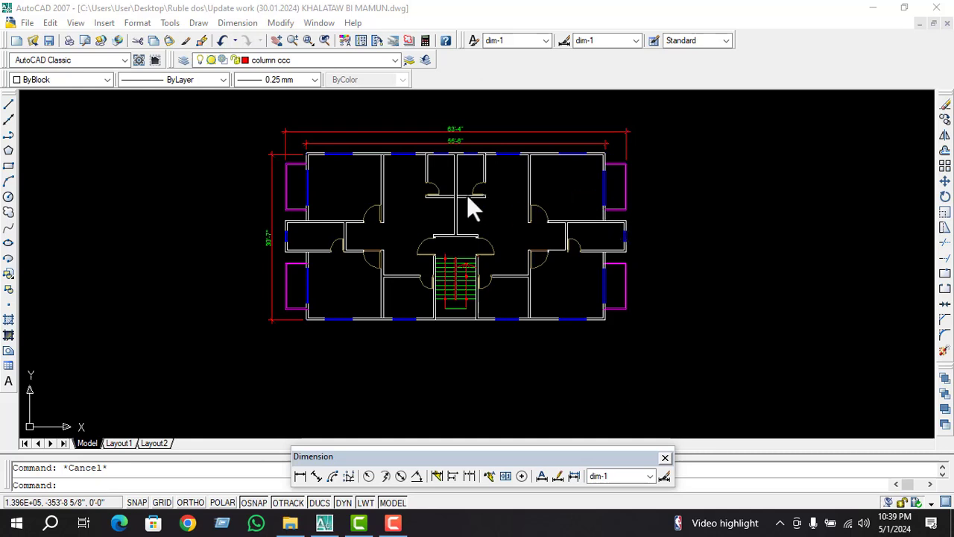
Zoom in on the floor plan's top wall just below the 55'-6" dimension
scroll(359, 166, "up", 1)
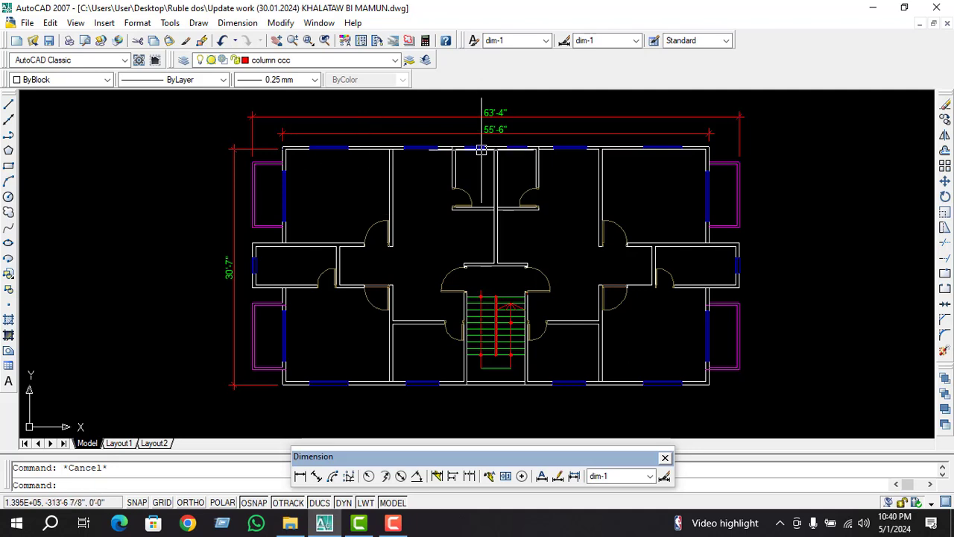
scroll(481, 150, "up", 5)
scroll(387, 170, "down", 4)
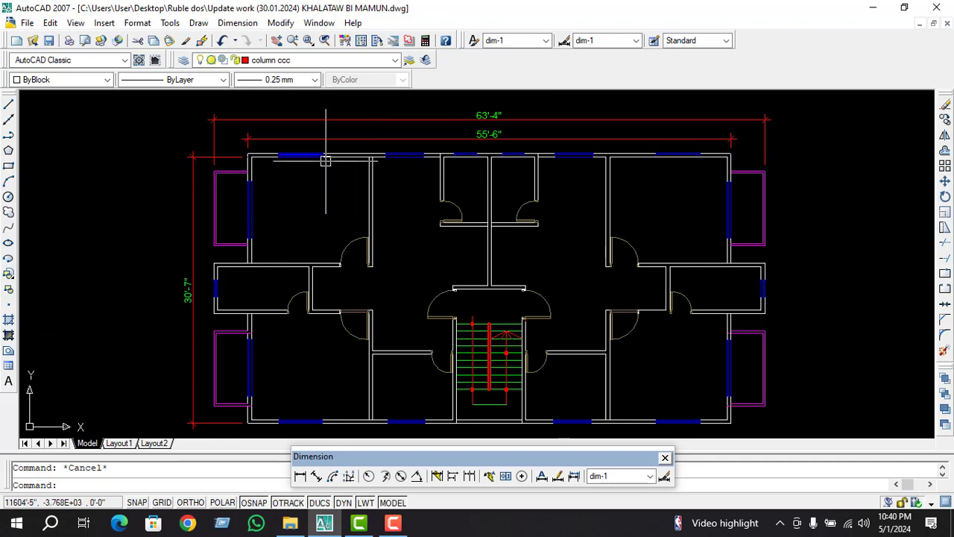
scroll(436, 159, "up", 3)
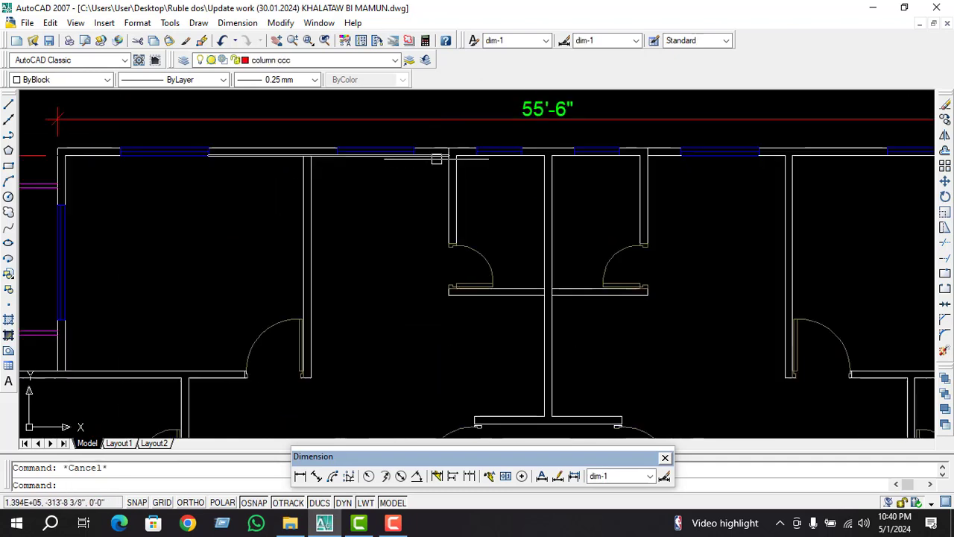
scroll(518, 157, "up", 5)
Draw a short line along the top wall starting from the wall corner
left_click(534, 150)
scroll(464, 158, "down", 2)
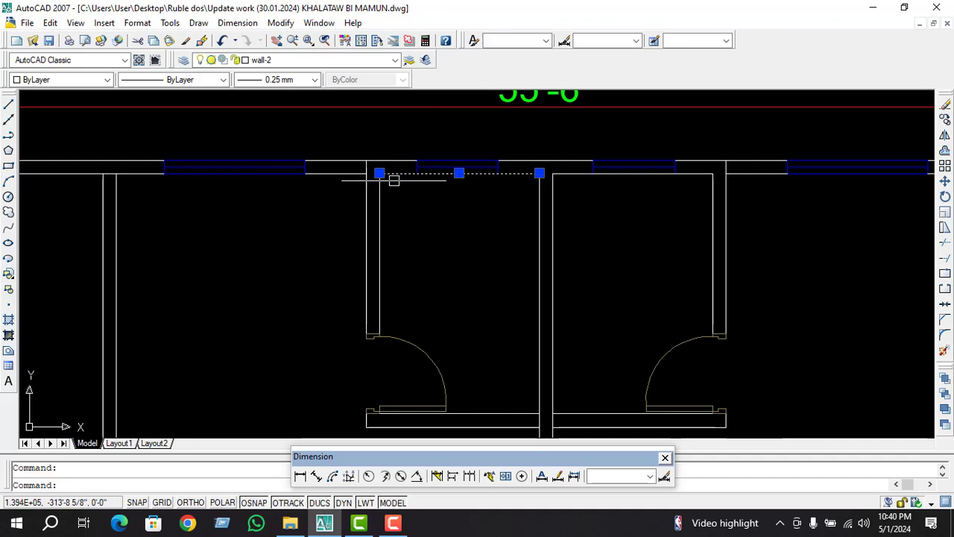
scroll(394, 180, "up", 2)
left_click(372, 170)
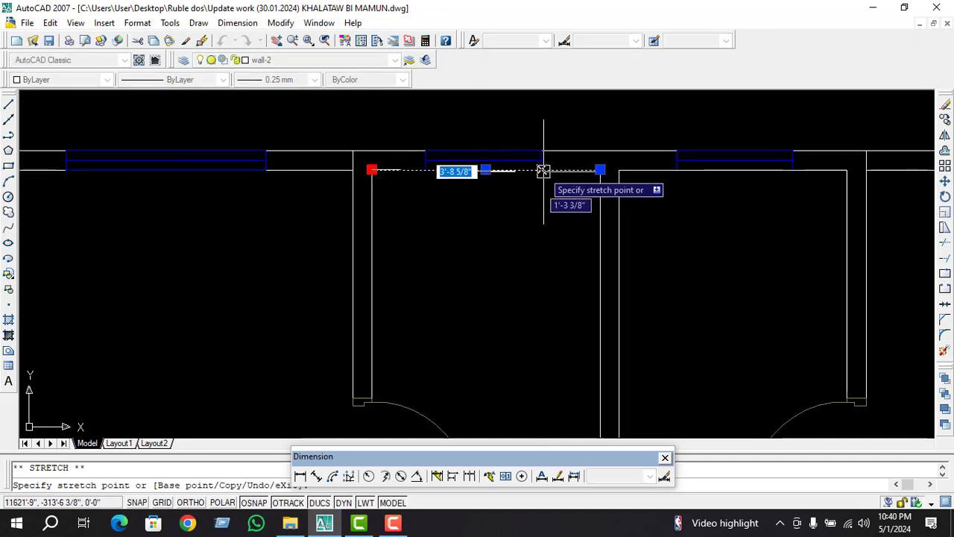
key("Escape")
key("Escape")
key("l")
key("Return")
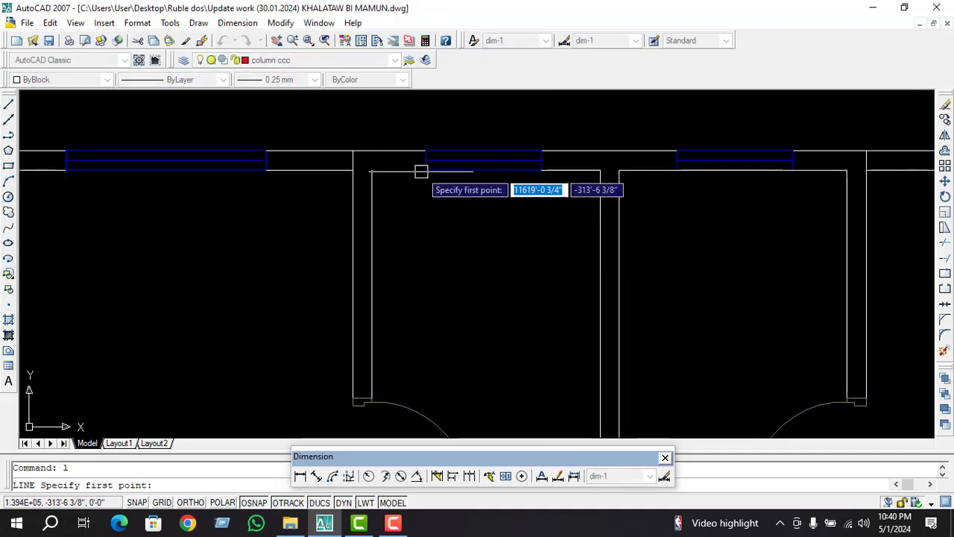
left_click(425, 170)
left_click(372, 171)
key("Escape")
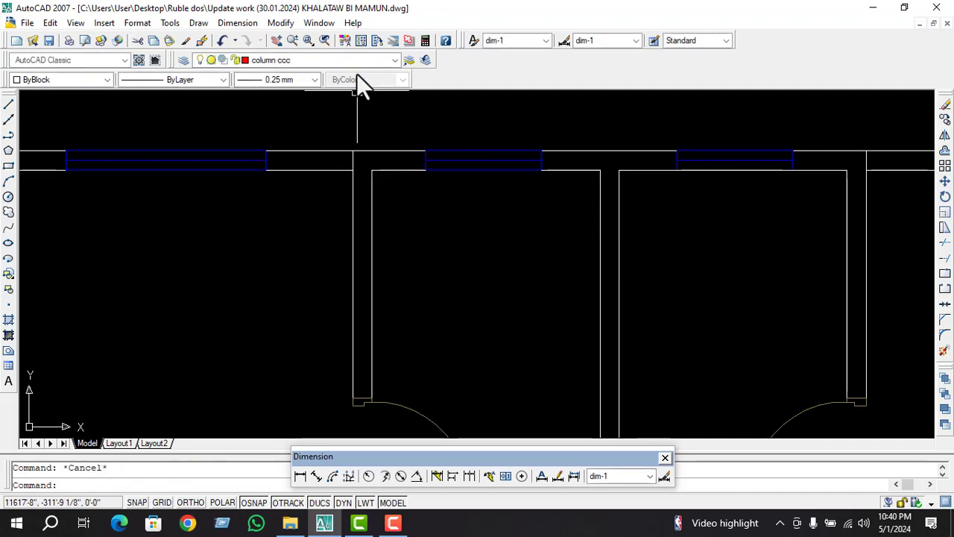
Make wall-2 the current layer from the Layer dropdown
left_click(355, 57)
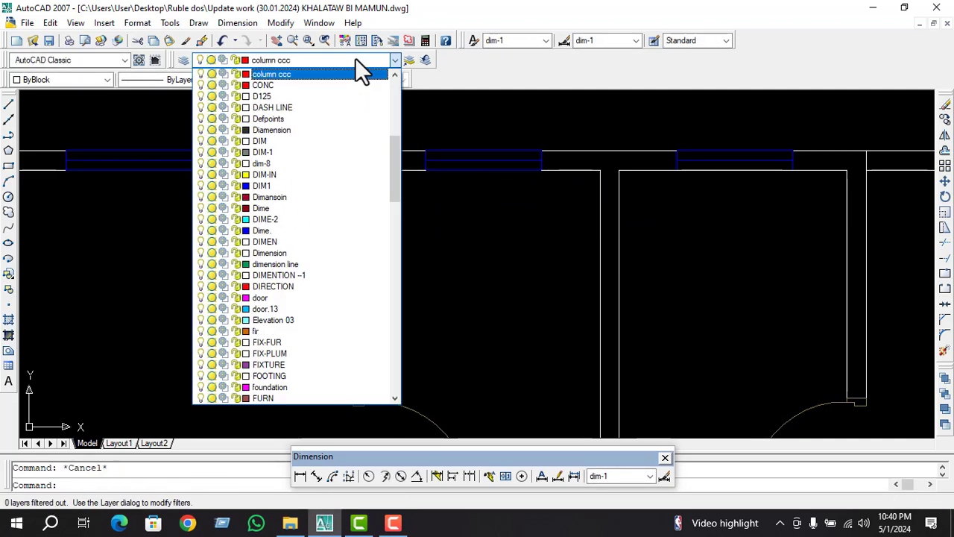
scroll(355, 59, "down", 20)
scroll(352, 61, "down", 6)
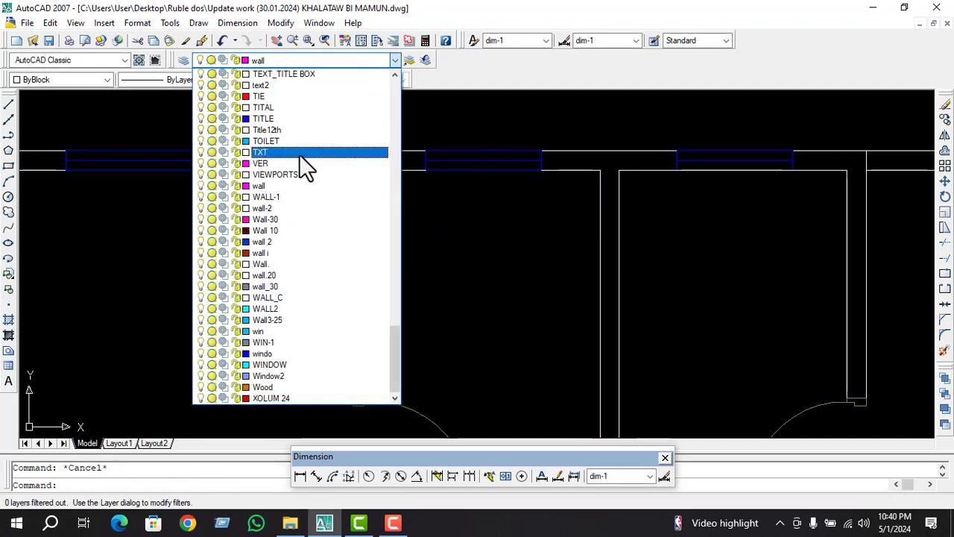
left_click(287, 208)
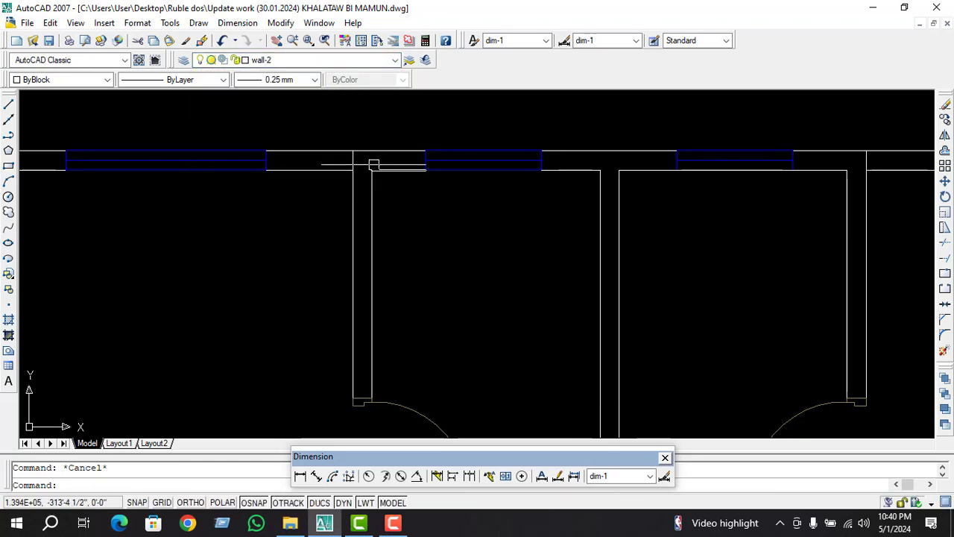
left_click(389, 168)
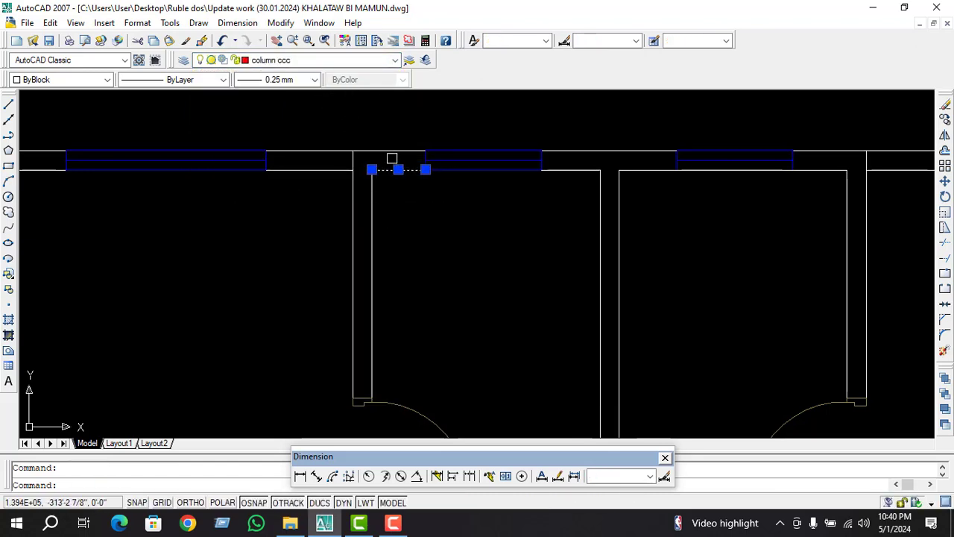
key("Escape")
scroll(432, 147, "down", 2)
scroll(425, 171, "down", 4)
scroll(416, 195, "down", 2)
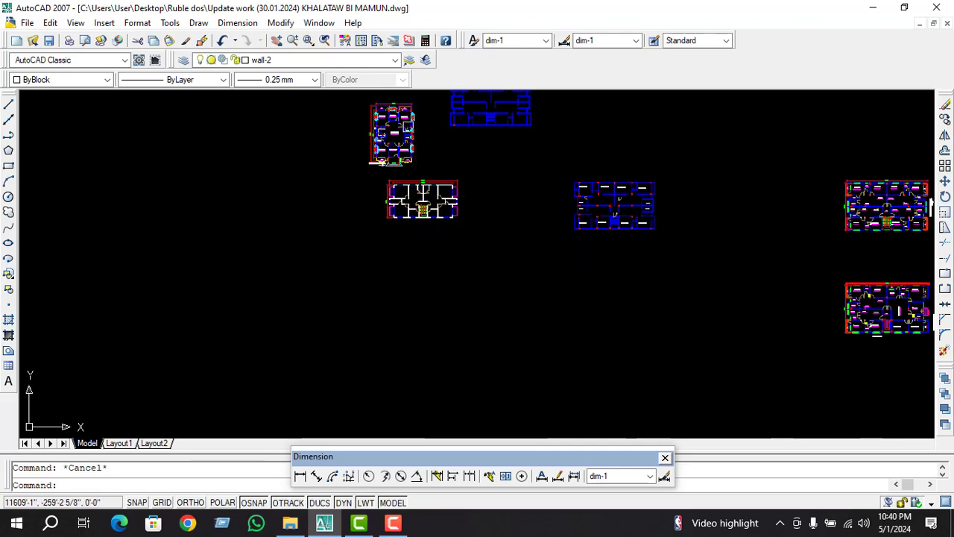
scroll(402, 216, "up", 2)
scroll(398, 276, "up", 2)
scroll(398, 256, "up", 2)
scroll(407, 288, "up", 2)
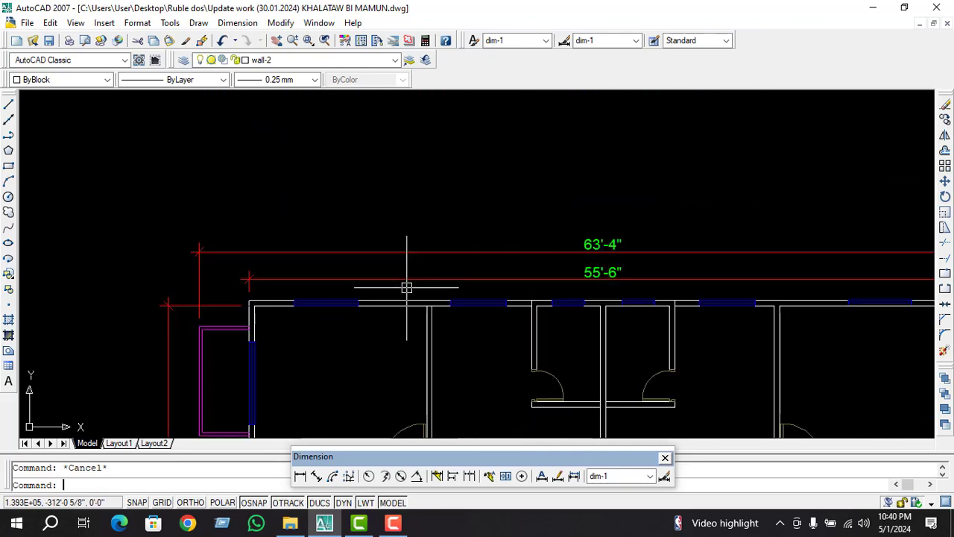
Use MATCHPROP to give the top wall segments the main wall line's properties
left_click(400, 301)
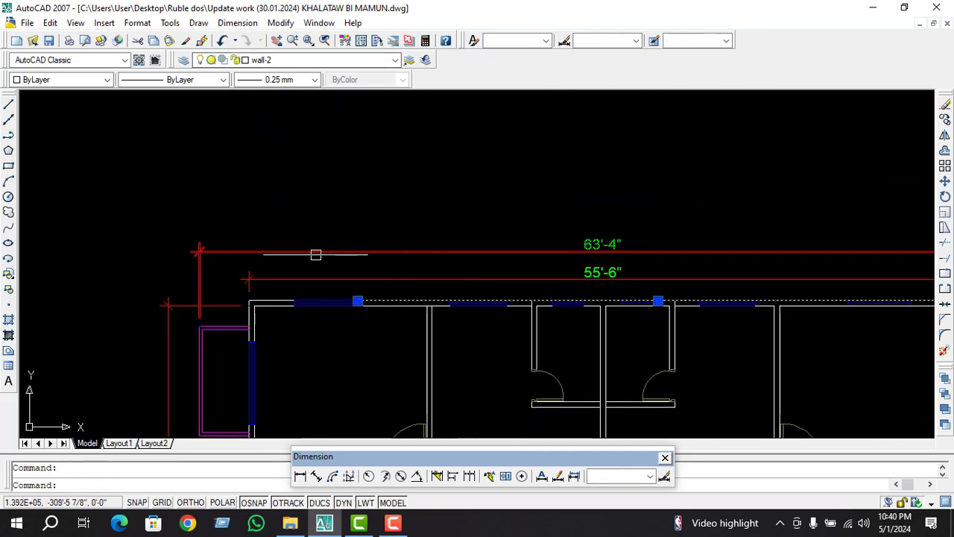
type("ma")
key("Return")
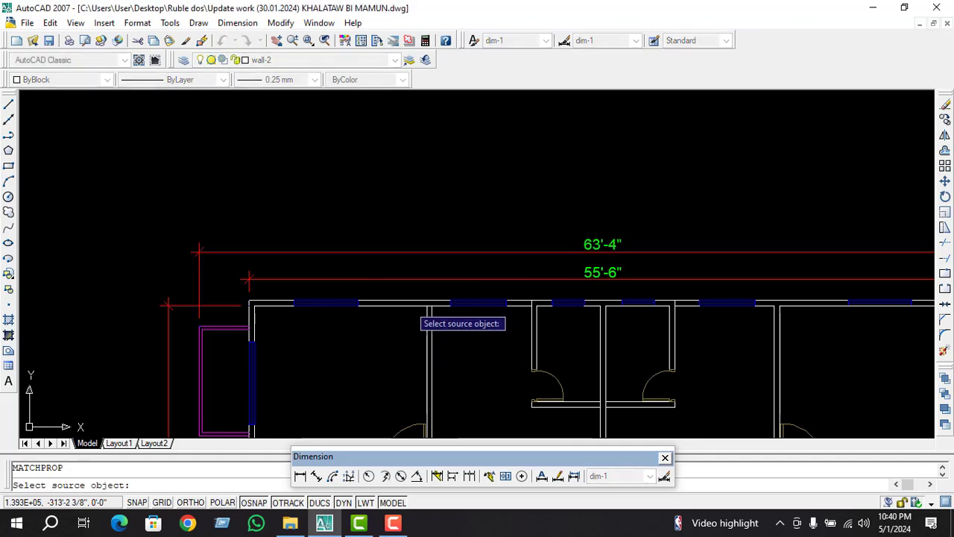
left_click(429, 303)
scroll(484, 376, "down", 5)
scroll(473, 294, "up", 5)
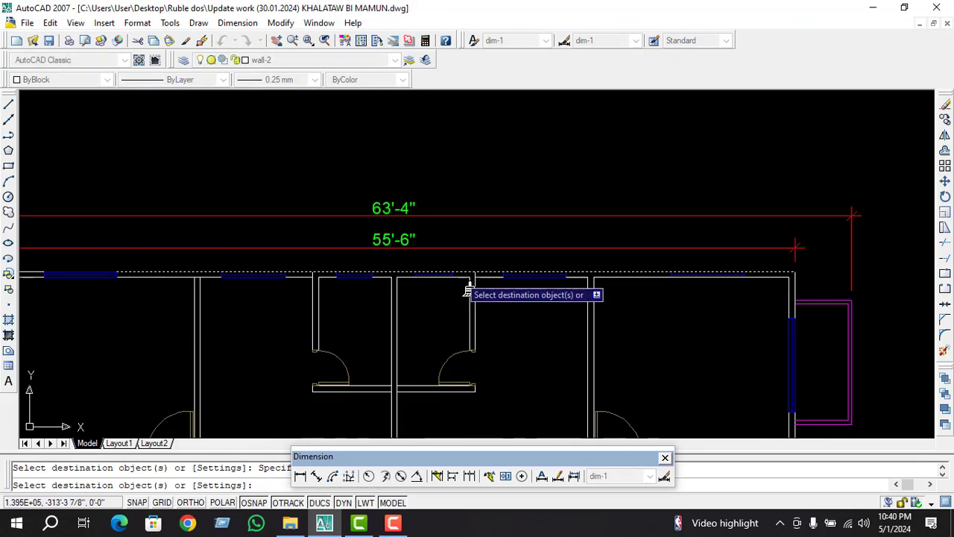
scroll(471, 278, "up", 4)
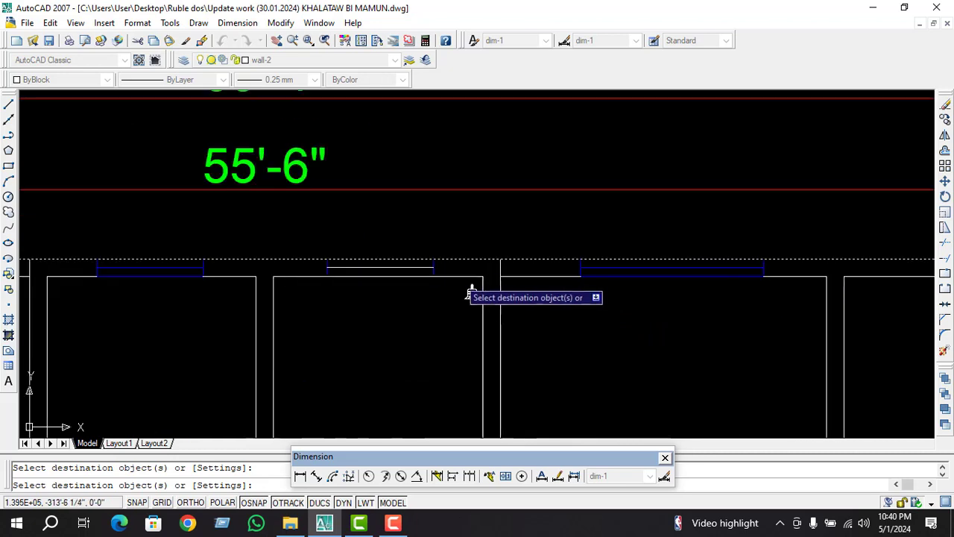
left_click_drag(273, 299, 181, 368)
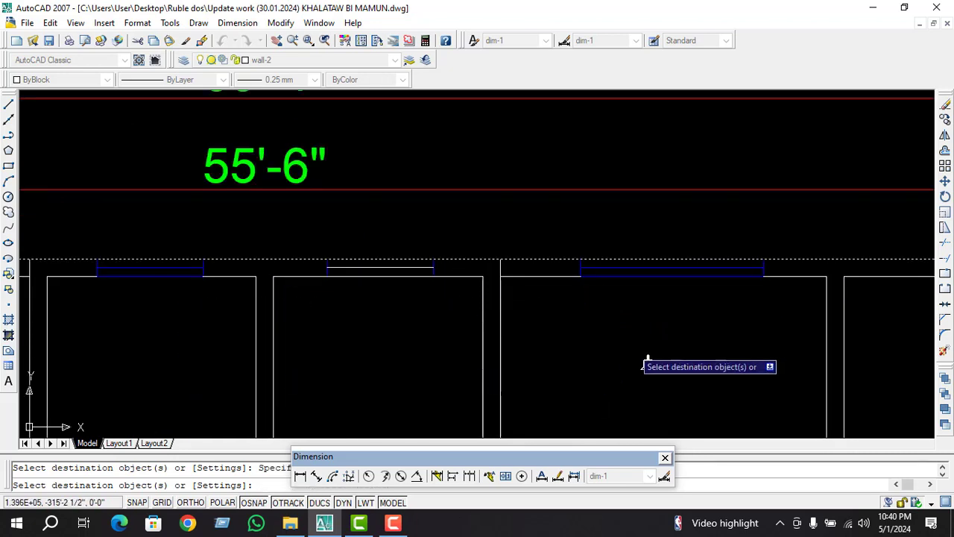
scroll(446, 386, "down", 5)
scroll(596, 288, "up", 2)
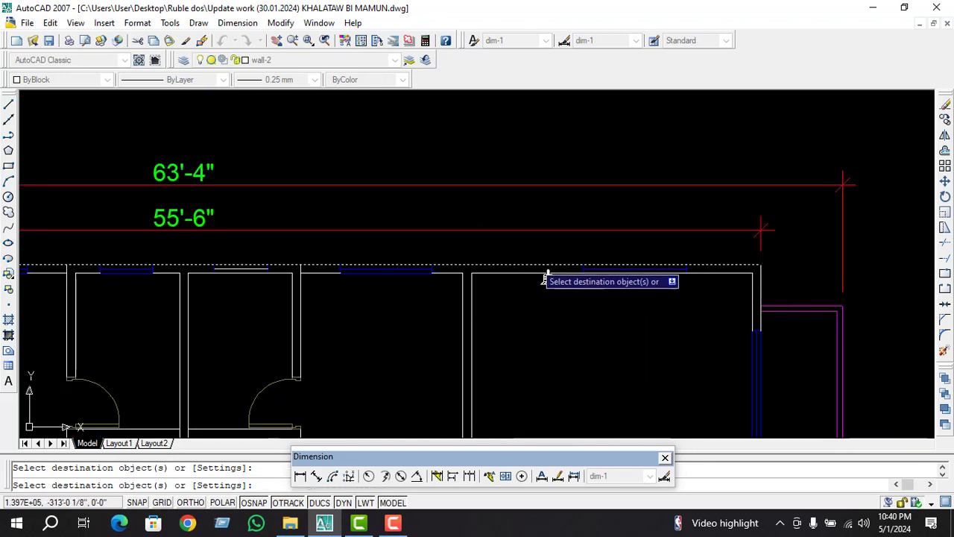
key("Escape")
scroll(715, 279, "up", 3)
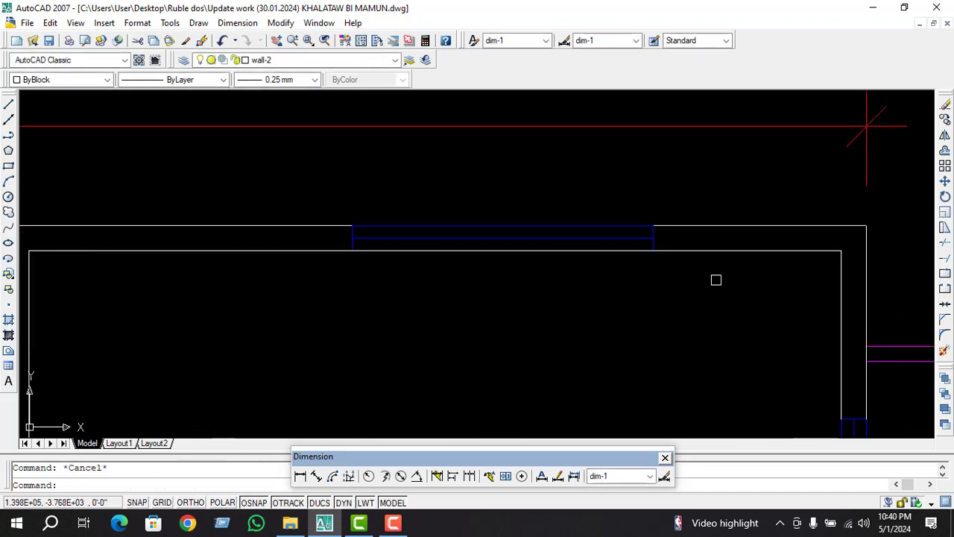
left_click(715, 251)
Shorten the inner top wall line to the window, then redraw it from the window to the room corner
left_click(842, 251)
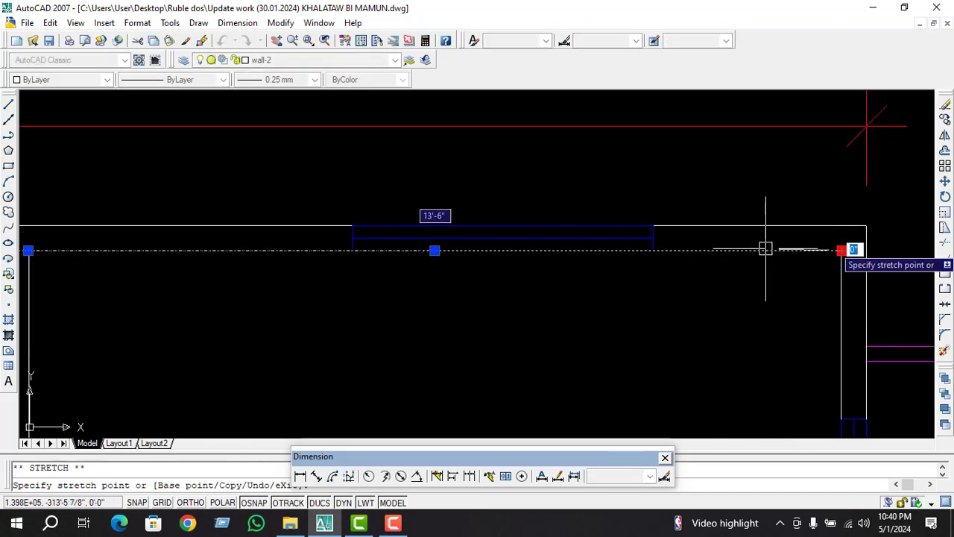
left_click(353, 250)
key("Escape")
type("l")
key("Return")
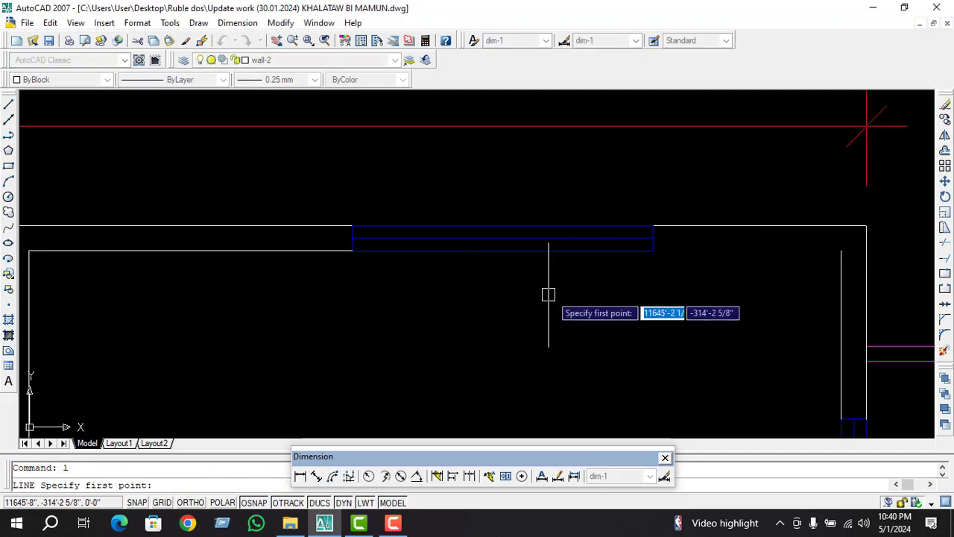
left_click(654, 251)
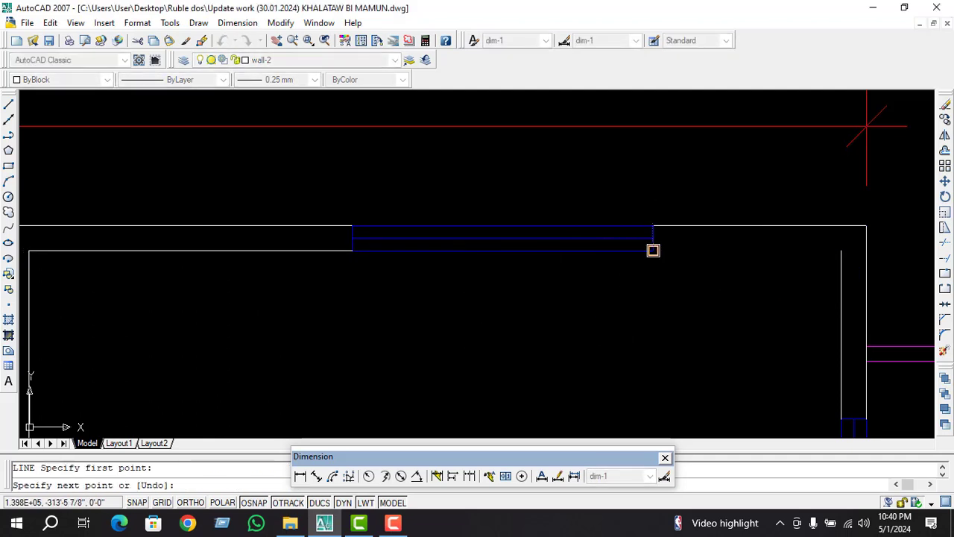
left_click(836, 250)
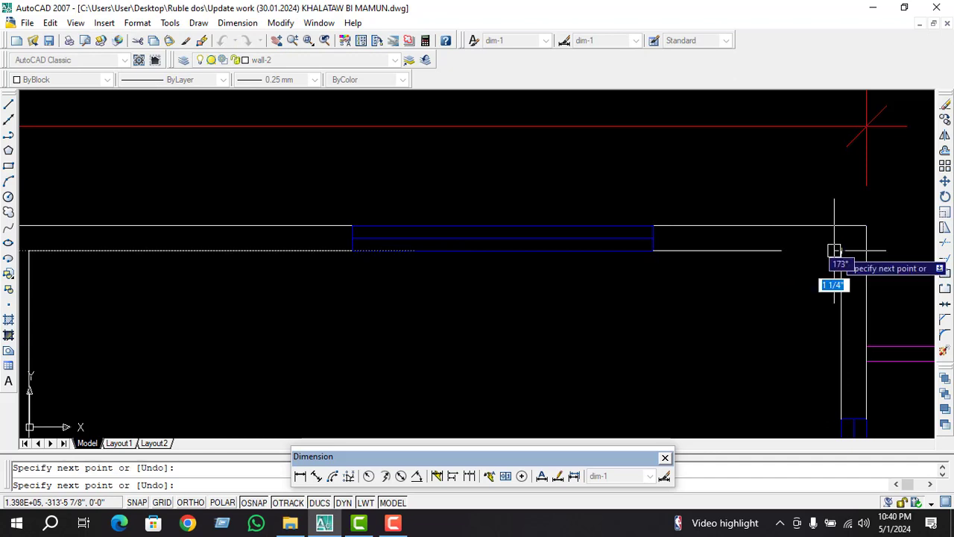
key("Escape")
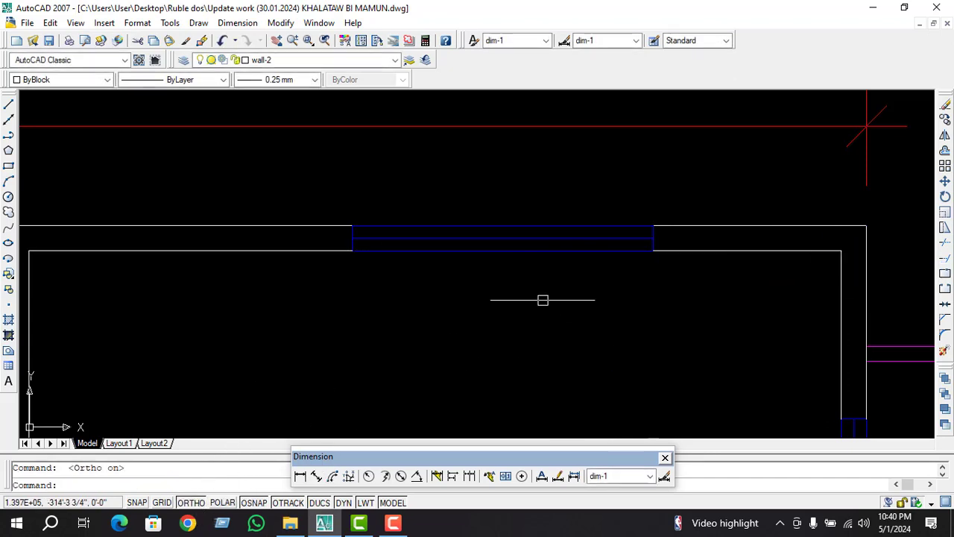
Pull the rooms' top wall line back so it ends at the window
key("Escape")
scroll(542, 300, "down", 3)
left_click(707, 222)
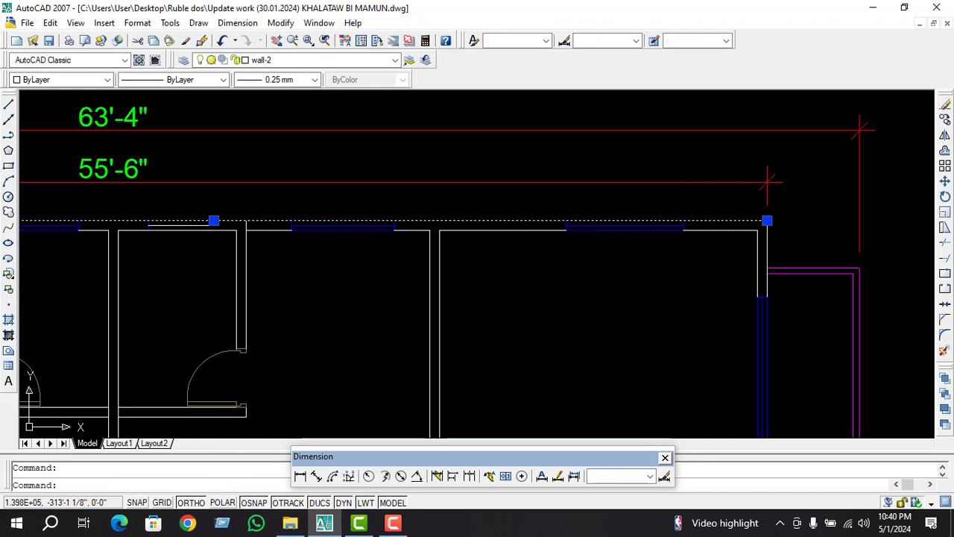
left_click(766, 220)
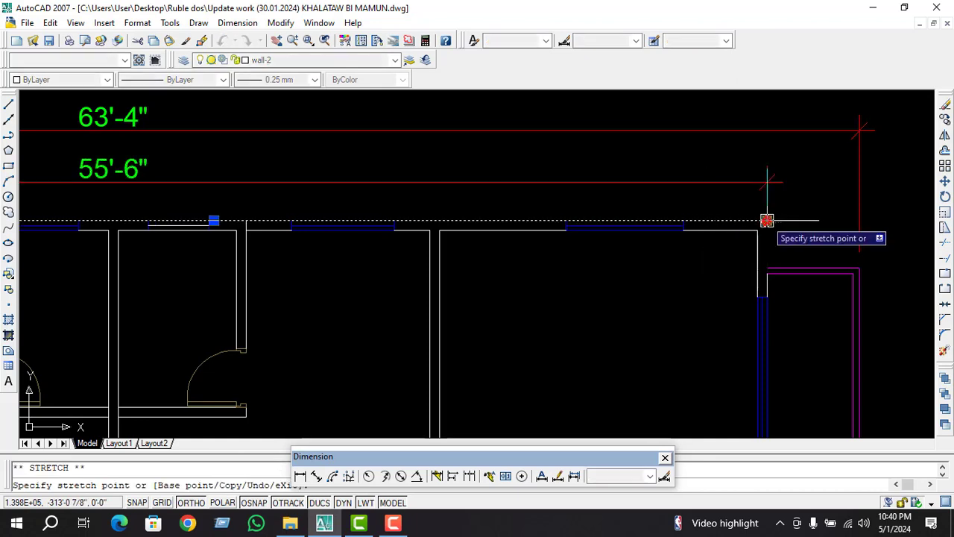
left_click(246, 221)
key("Escape")
Draw line segments across the top wall's gaps toward the top-right corner
type("l")
key("Return")
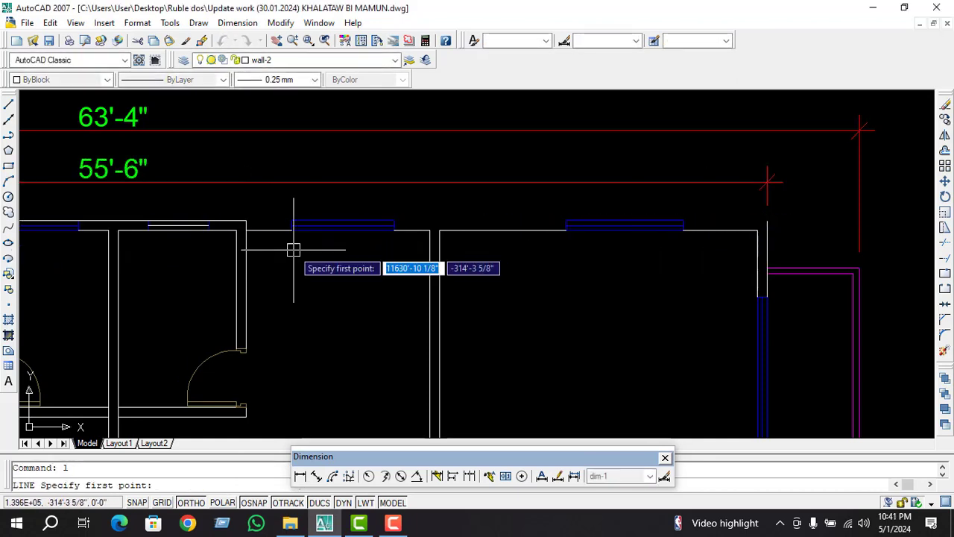
left_click(246, 220)
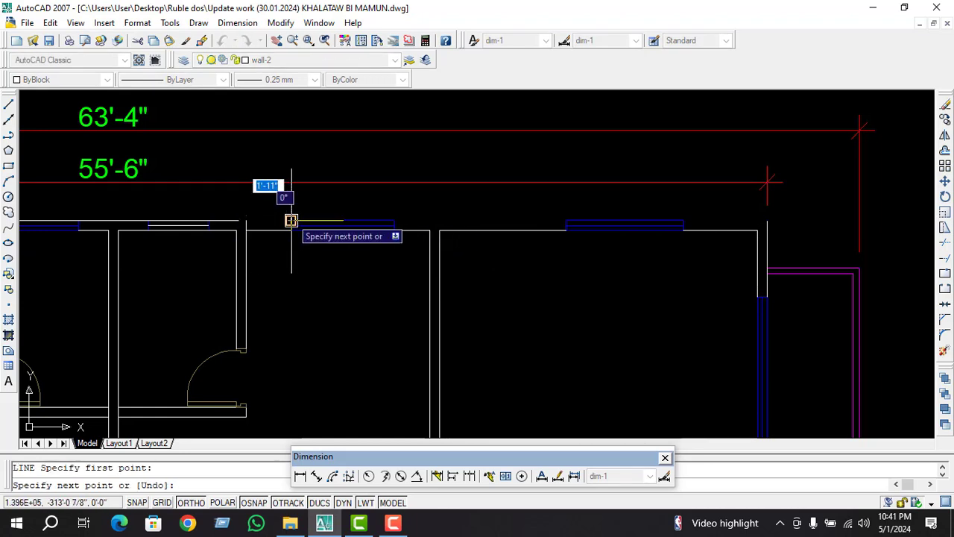
left_click(394, 220)
key("Return")
key("Return")
left_click(394, 220)
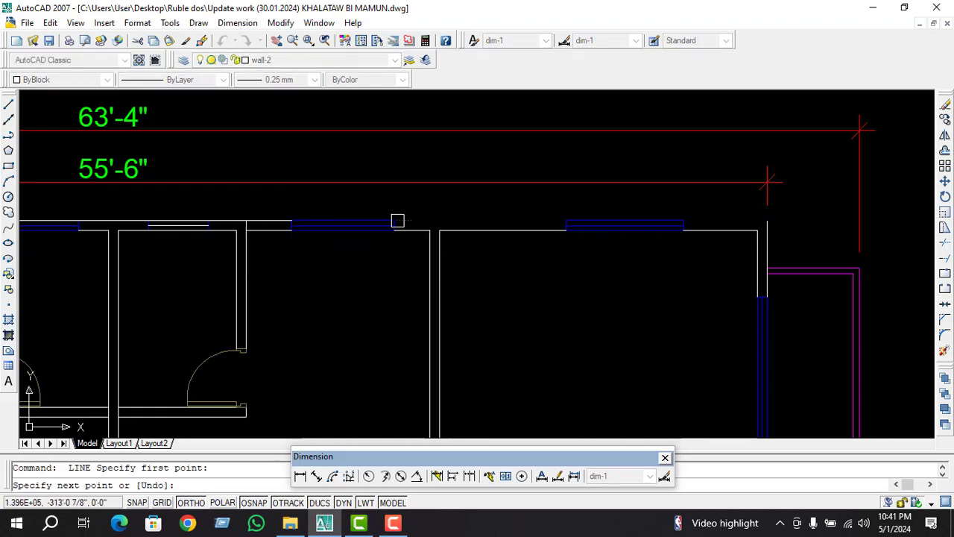
left_click(565, 222)
key("Return")
key("Return")
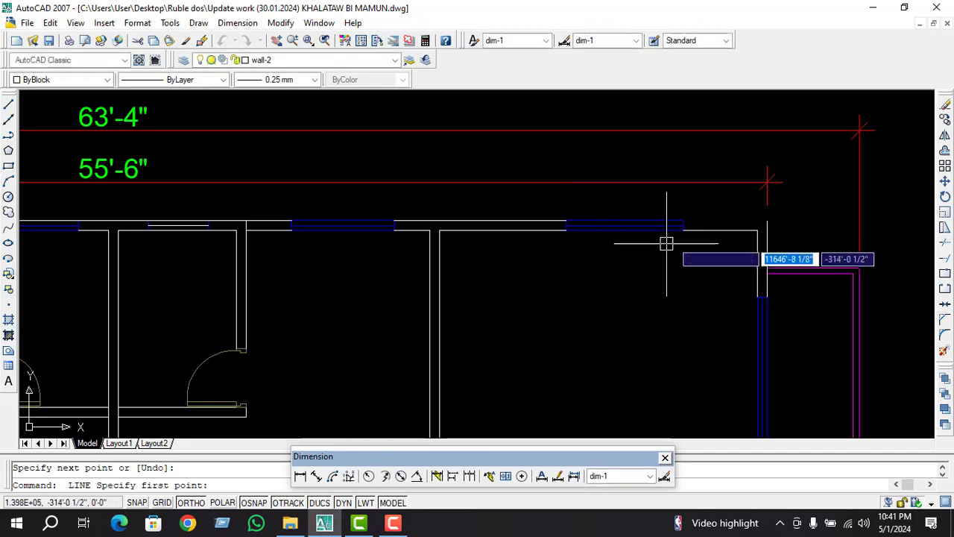
left_click(684, 220)
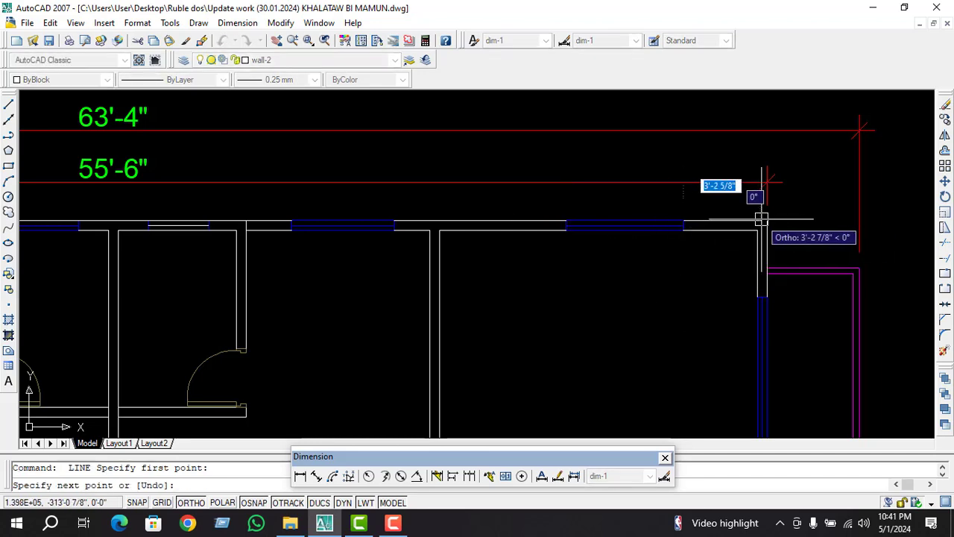
key("Escape")
scroll(657, 201, "down", 2)
Extend the top wall edge across the gap with EXTEND
scroll(298, 225, "up", 3)
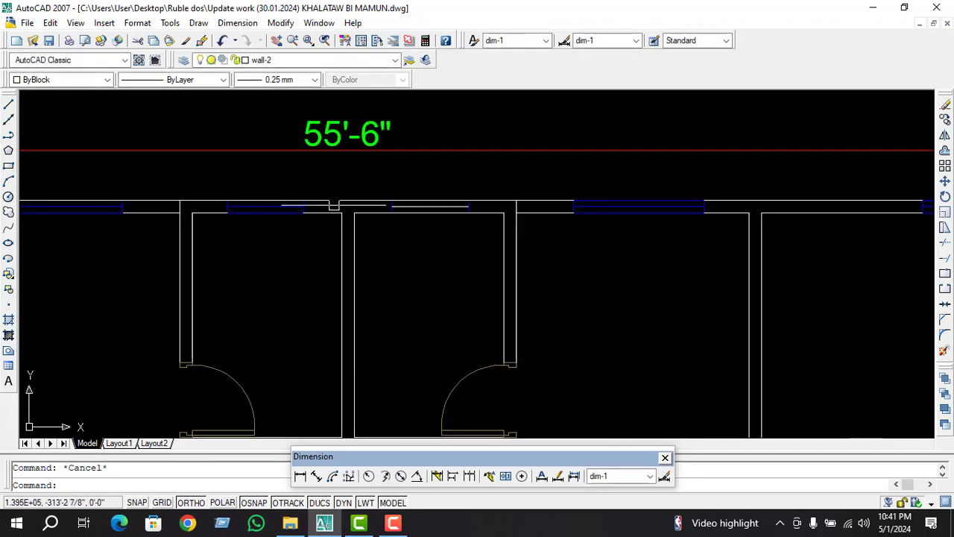
left_click(341, 201)
left_click(516, 200)
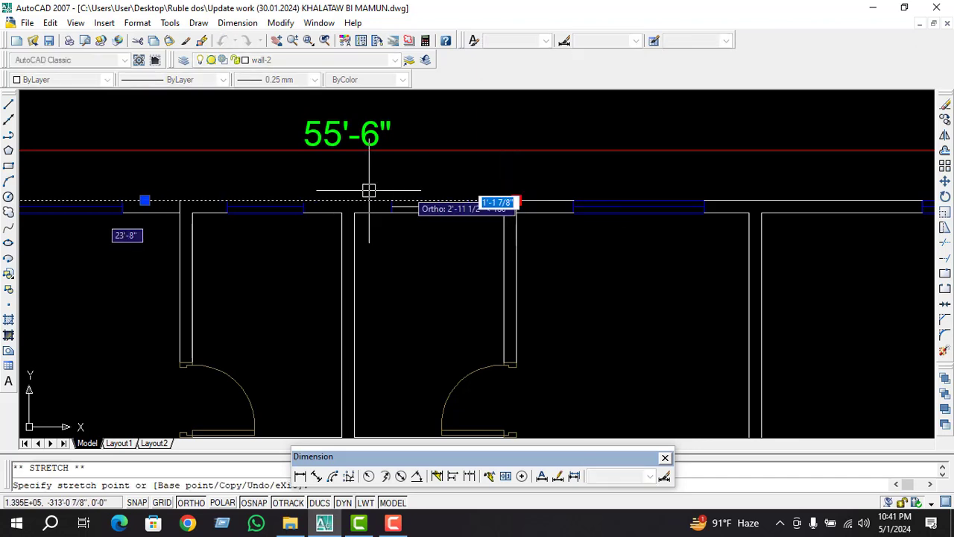
key("Escape")
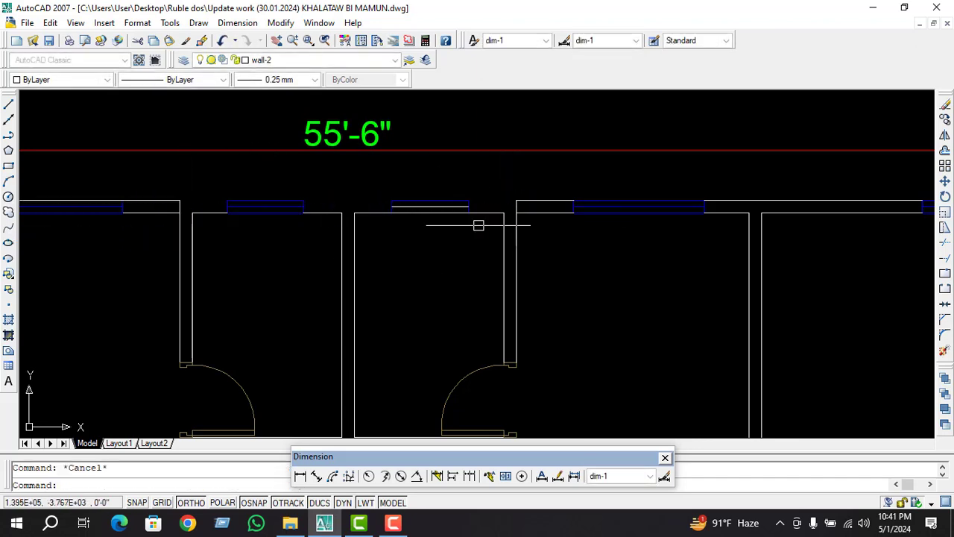
scroll(477, 224, "down", 2)
scroll(398, 232, "up", 3)
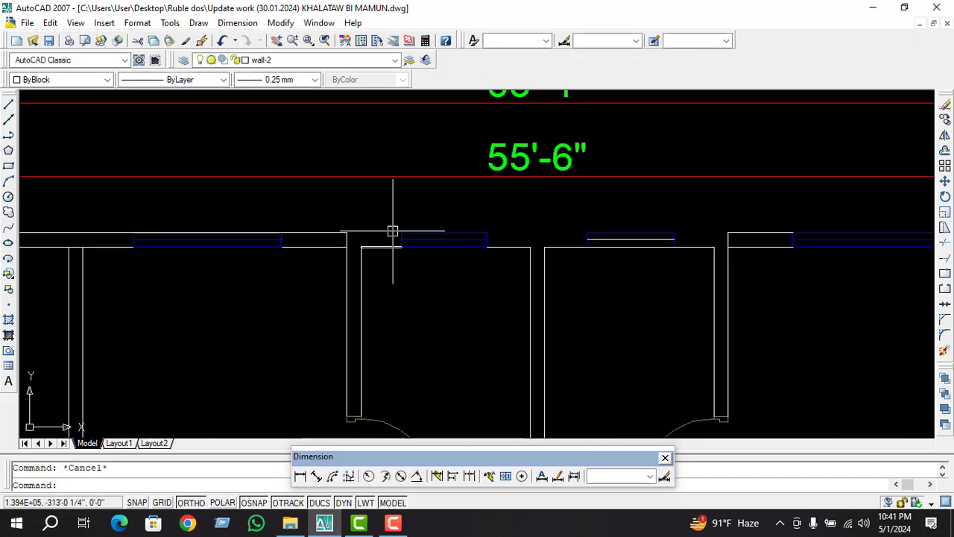
key("Escape")
scroll(381, 240, "up", 3)
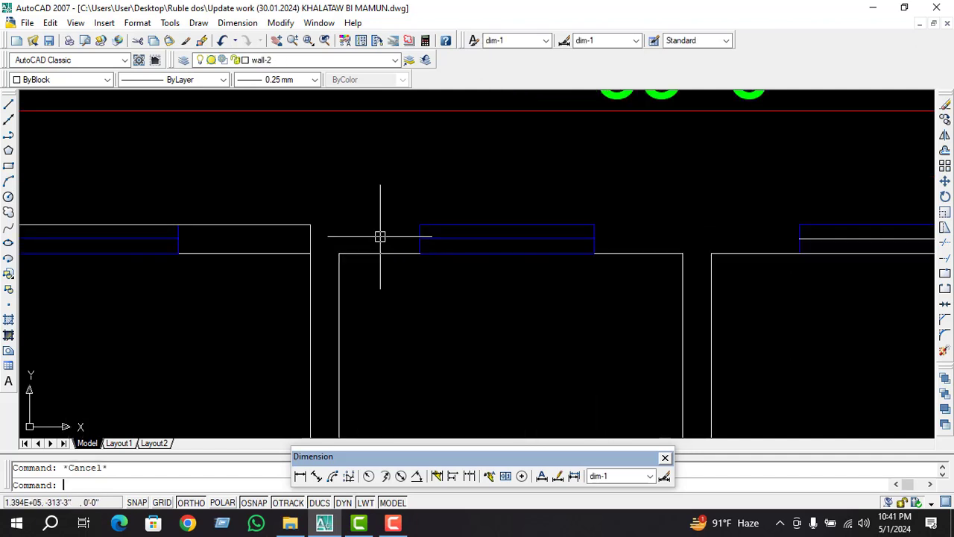
type("o")
key("Return")
key("Return")
key("Escape")
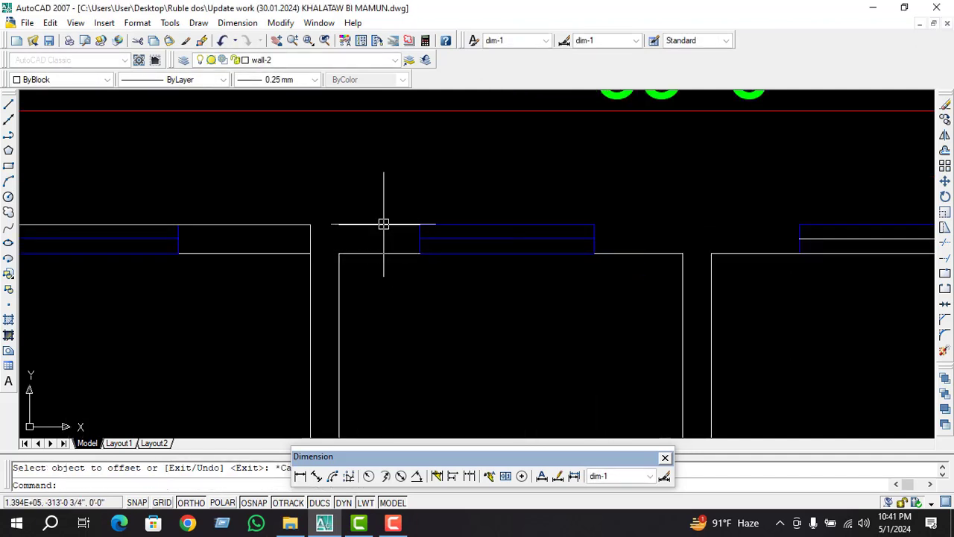
type("ex")
Offset the wall edge 5 units upward to create a new wall line
key("Return")
key("Return")
left_click(364, 225)
key("Escape")
scroll(447, 253, "down", 2)
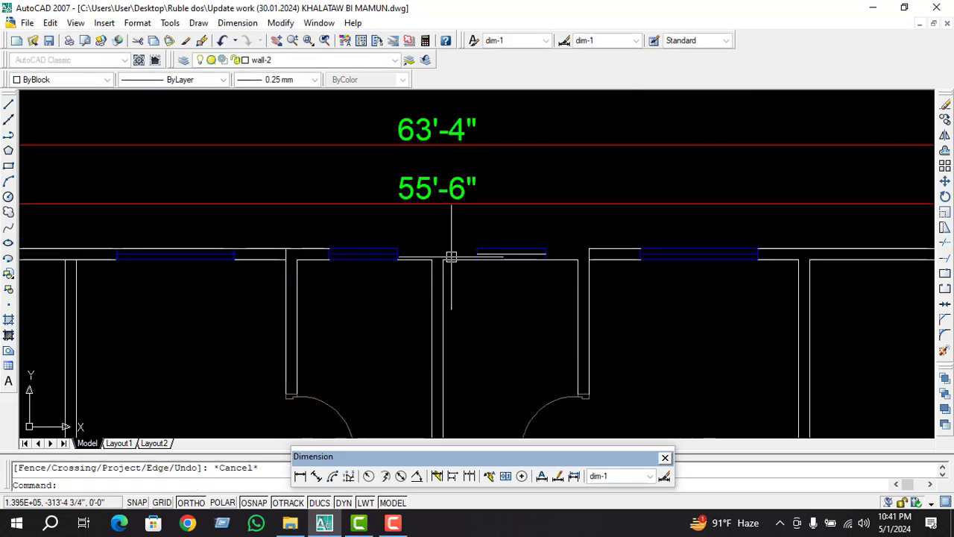
scroll(435, 252, "up", 2)
type("o")
key("Return")
type("5")
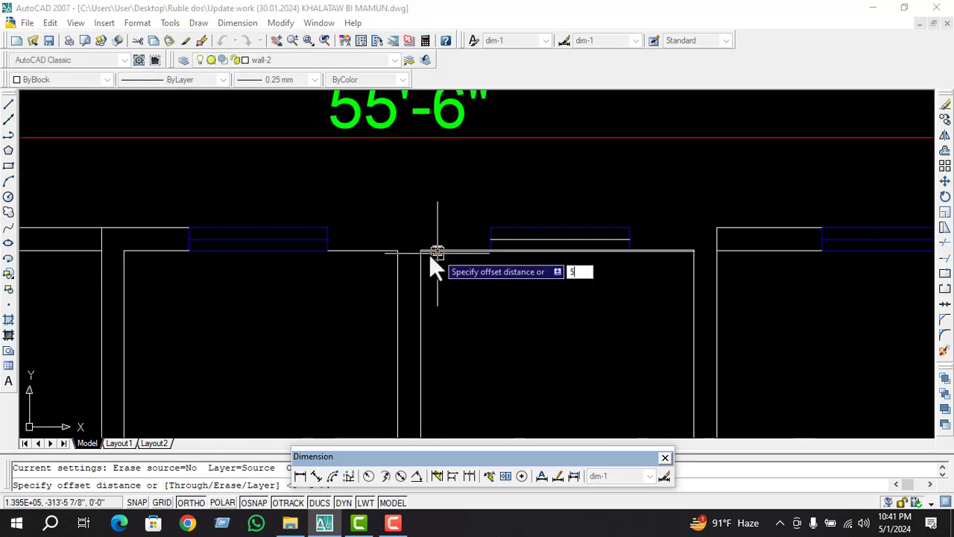
key("Return")
left_click(439, 251)
left_click(440, 239)
key("Return")
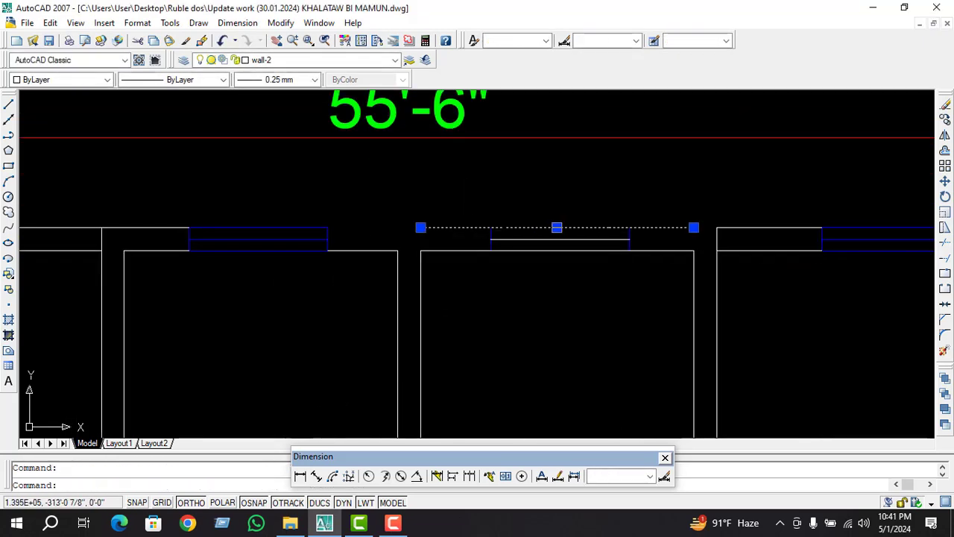
left_click(693, 228)
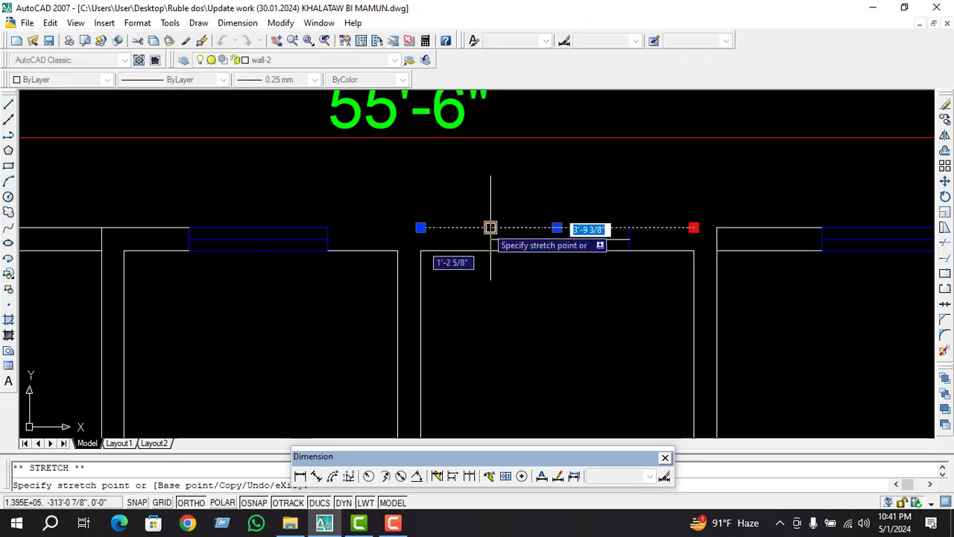
key("Escape")
Extend the inner wall line left to the wall and shift the inner top line's left end right
type("e")
key("Return")
key("Return")
left_click(443, 228)
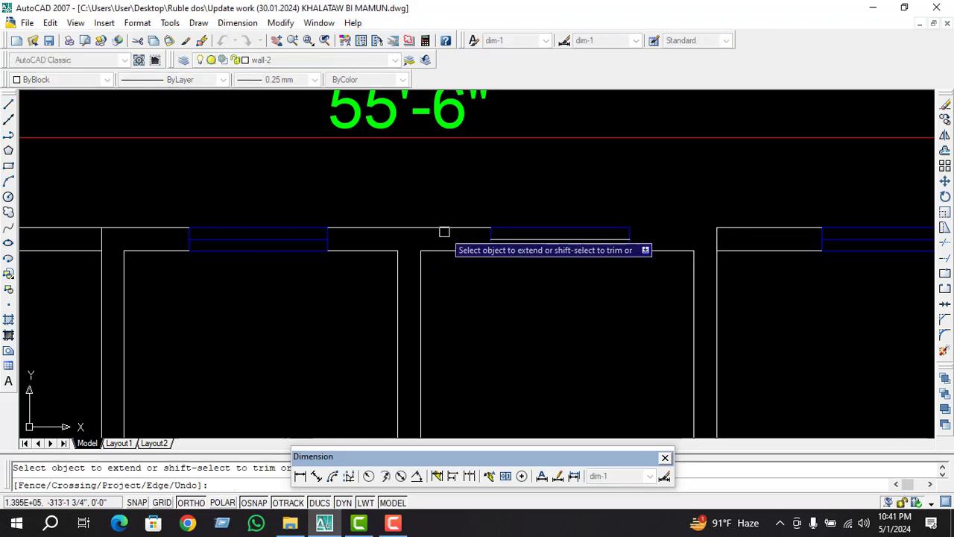
key("Escape")
left_click(445, 252)
left_click(420, 251)
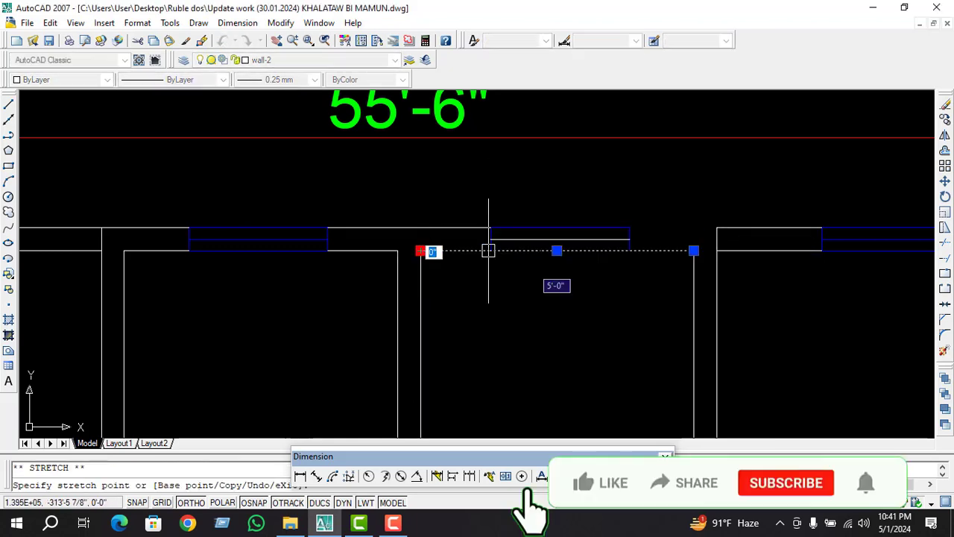
left_click(630, 251)
key("Escape")
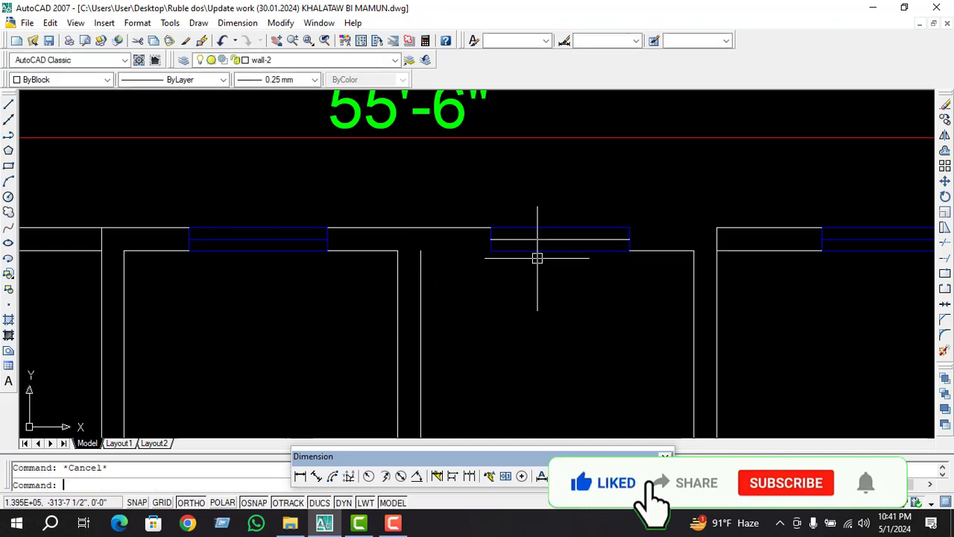
Draw a line leftward to close the top wall's inner edge
type("l")
key("Return")
left_click(491, 250)
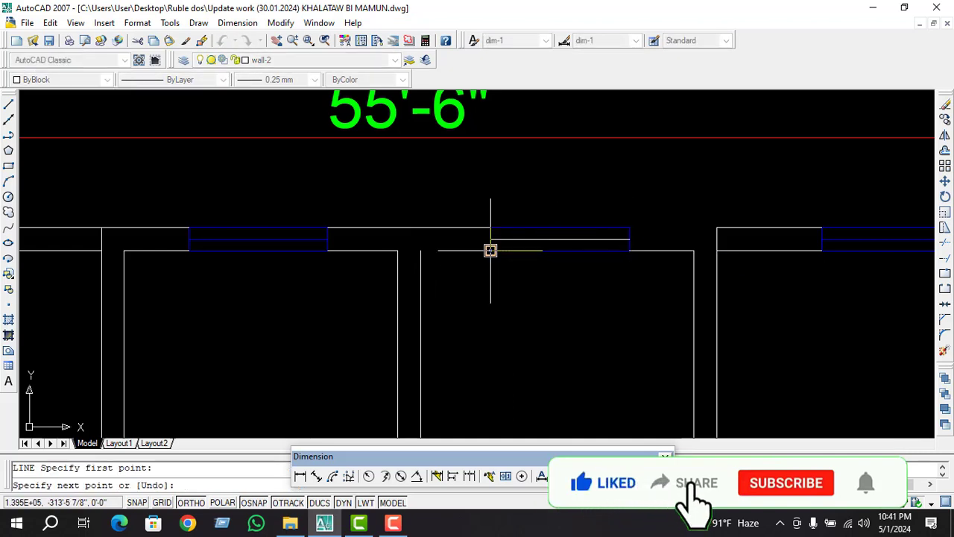
left_click(421, 251)
key("Escape")
Start MATCHPROP with the middle window as the source object
type("ma")
key("Return")
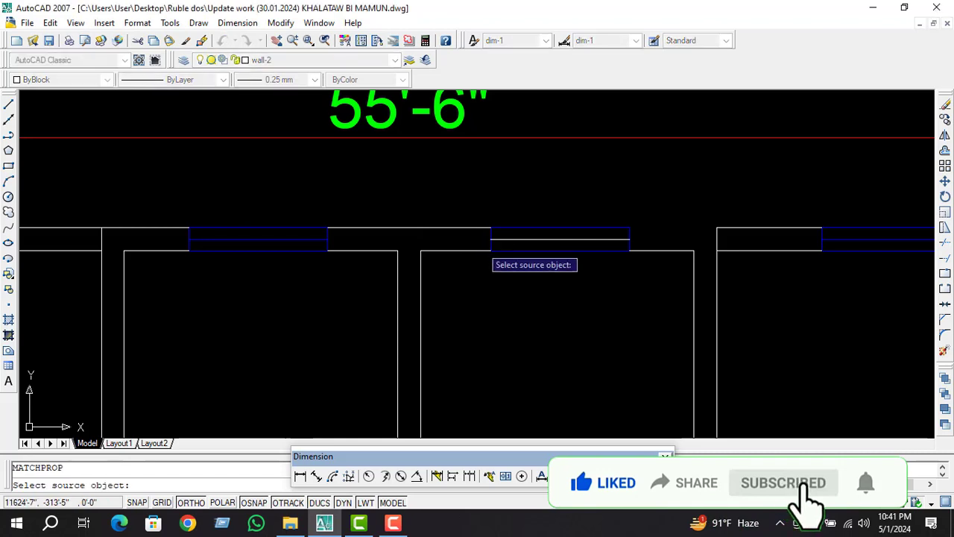
left_click(543, 250)
Apply the window's properties, then move both top-wall window openings onto the windo layer
left_click(544, 250)
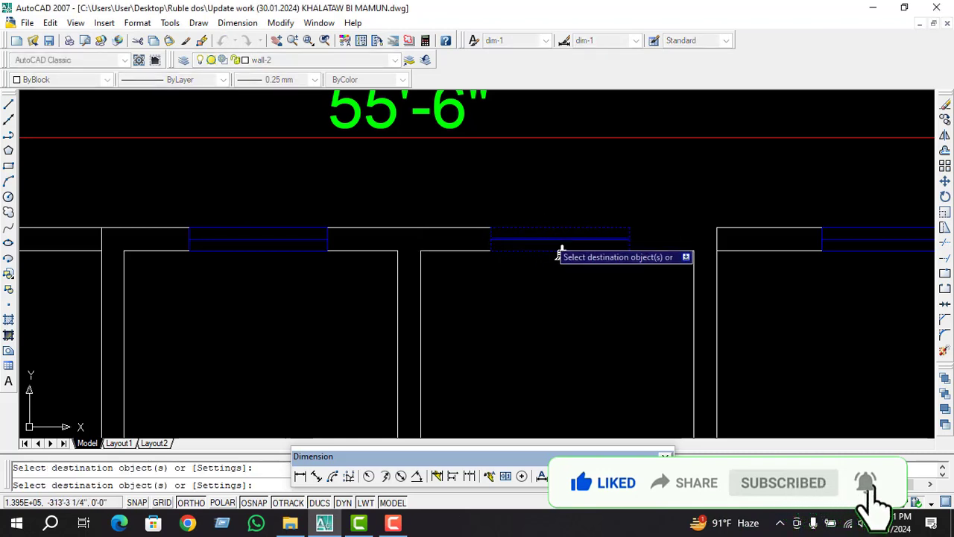
key("Return")
left_click(557, 239)
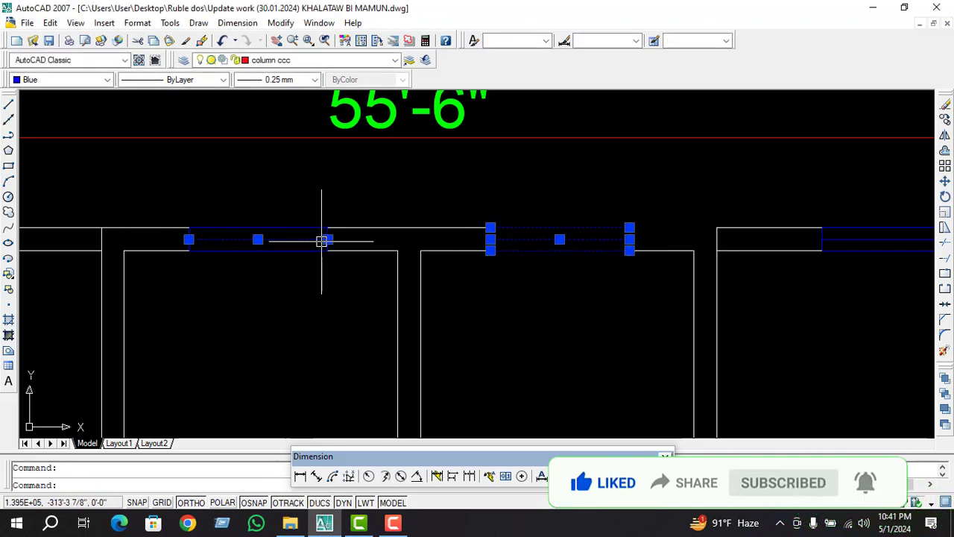
left_click(376, 58)
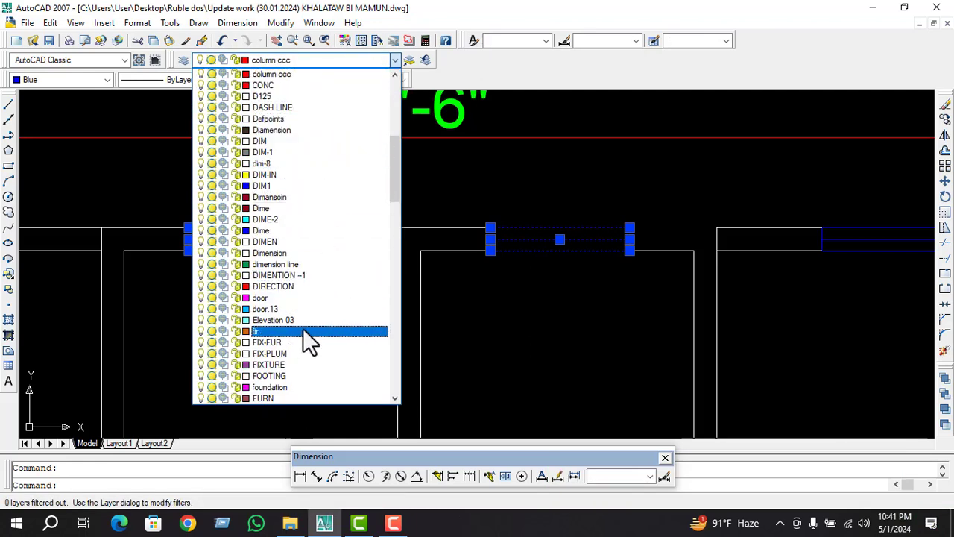
scroll(303, 328, "down", 2)
scroll(301, 329, "down", 2)
scroll(301, 329, "down", 15)
key("w")
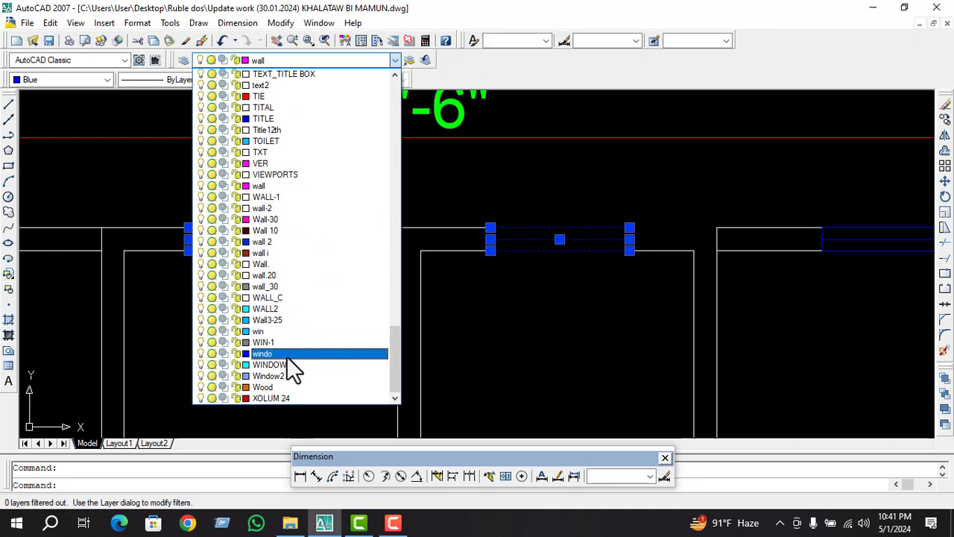
left_click(286, 355)
key("Escape")
scroll(513, 247, "down", 2)
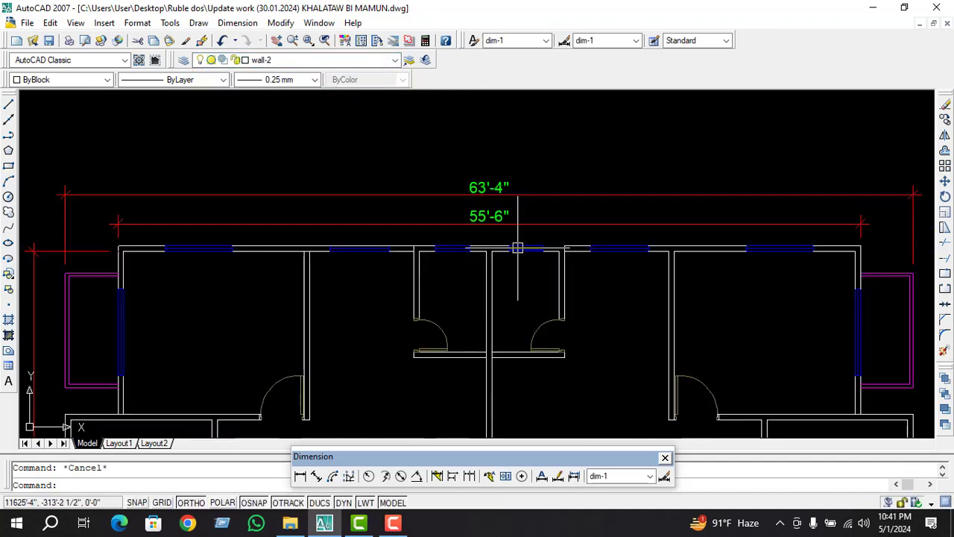
scroll(609, 241, "up", 2)
scroll(595, 230, "up", 1)
type("ex")
key("Return")
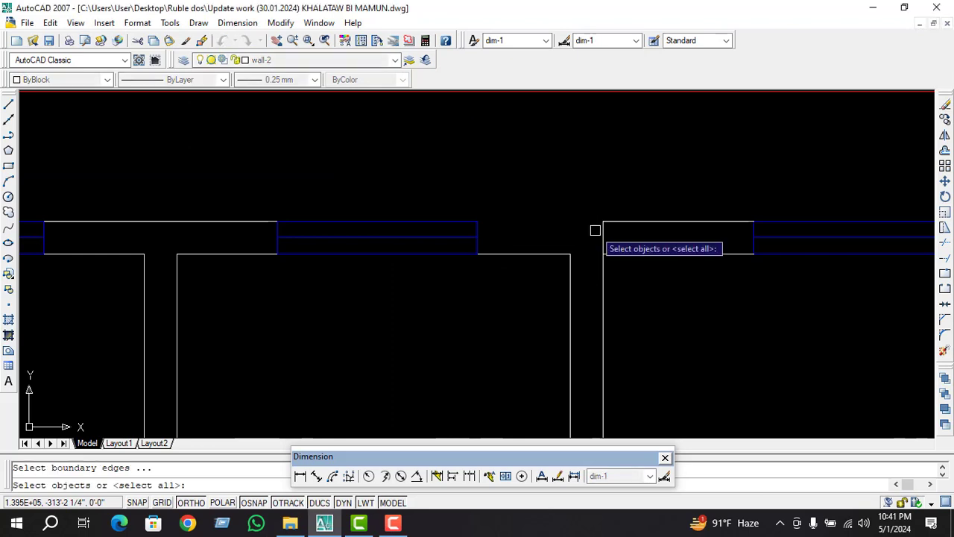
key("Return")
key("Escape")
scroll(405, 264, "down", 2)
scroll(503, 251, "down", 1)
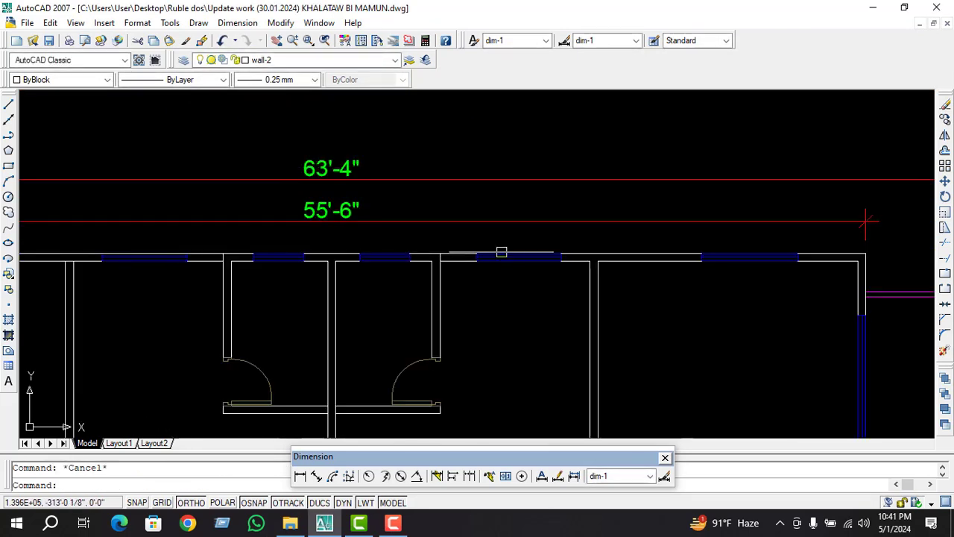
scroll(524, 263, "up", 1)
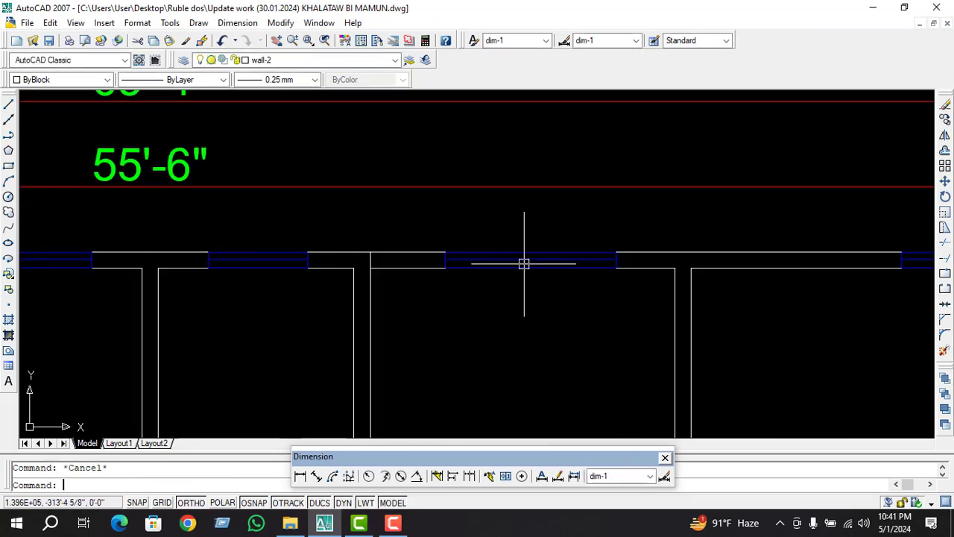
type("ma")
key("Return")
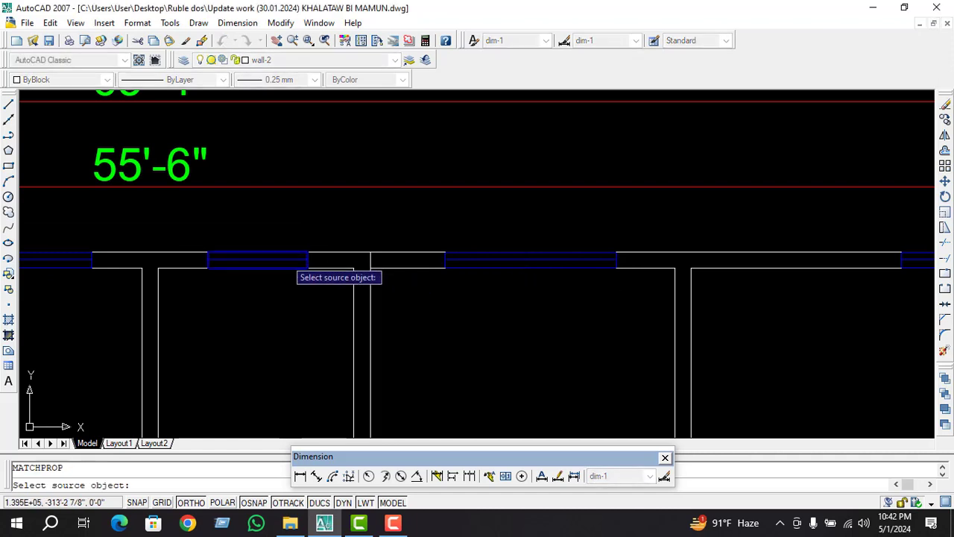
left_click(296, 261)
scroll(504, 259, "down", 2)
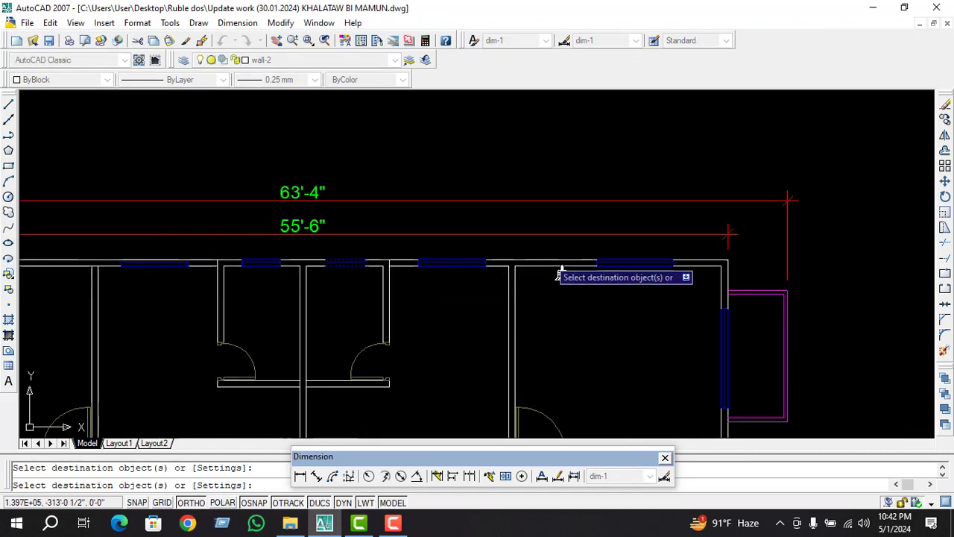
scroll(559, 273, "up", 2)
key("Escape")
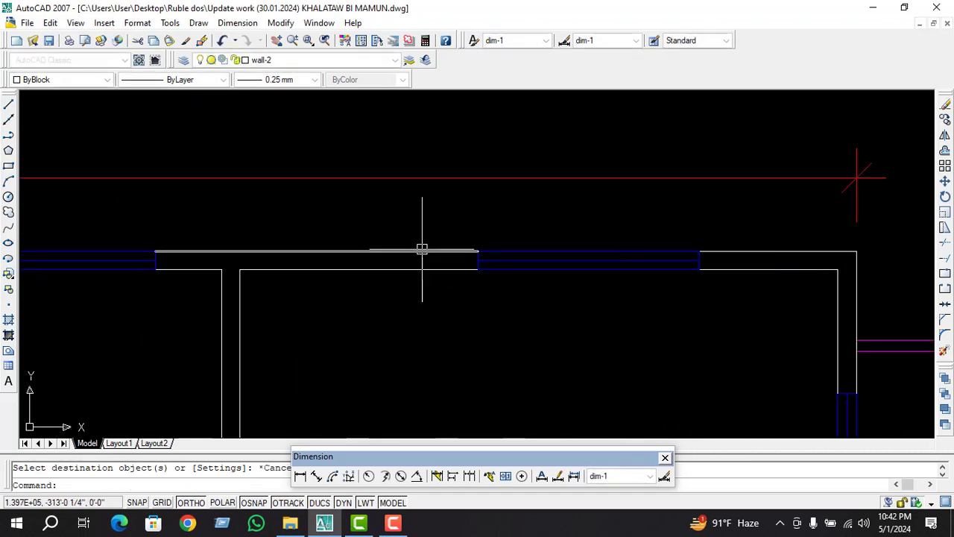
scroll(422, 249, "down", 2)
scroll(579, 217, "up", 1)
scroll(579, 217, "up", 1)
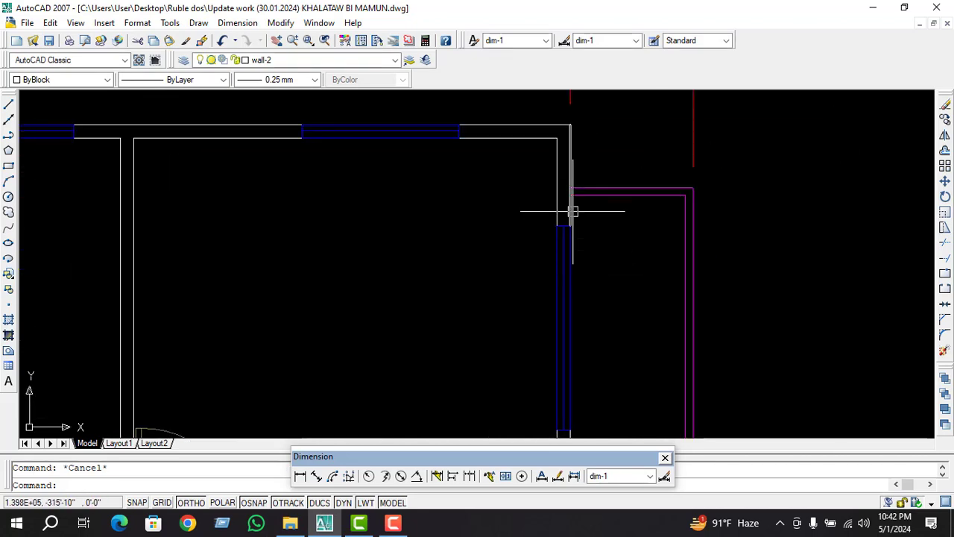
scroll(578, 186, "down", 2)
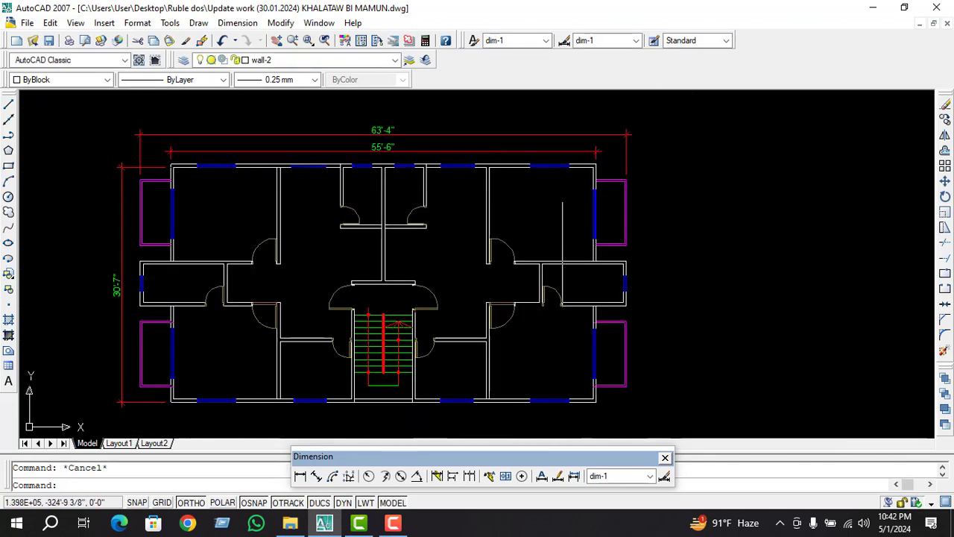
scroll(574, 266, "up", 2)
scroll(522, 224, "down", 2)
scroll(391, 196, "up", 2)
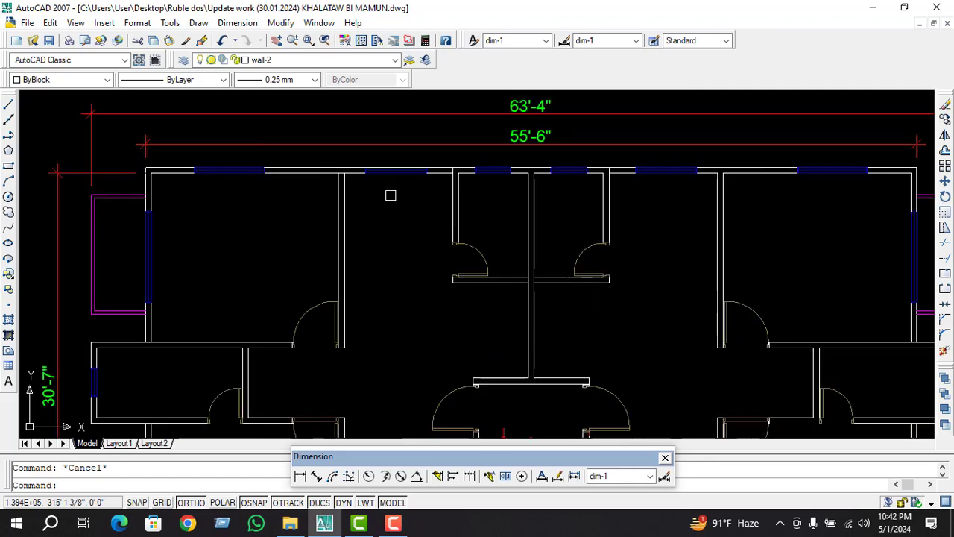
scroll(346, 159, "up", 2)
scroll(410, 202, "down", 2)
scroll(375, 186, "up", 3)
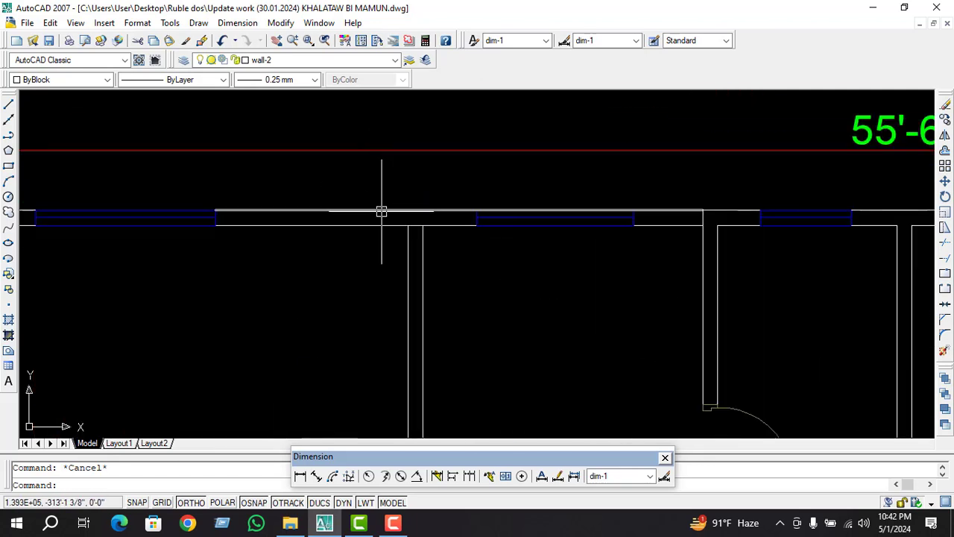
Shorten the top wall line by moving its right end to a new end point
left_click(387, 211)
left_click(703, 211)
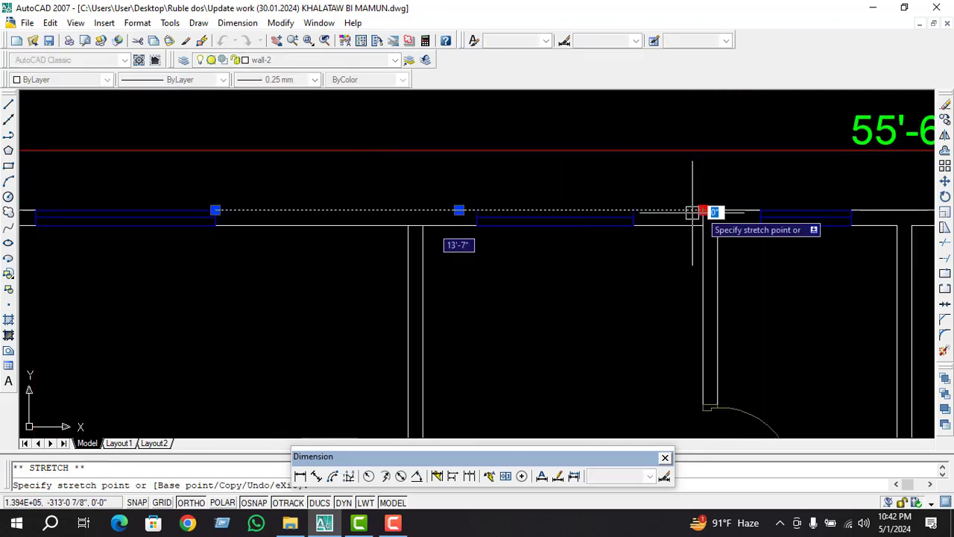
left_click(477, 210)
key("Escape")
type("1")
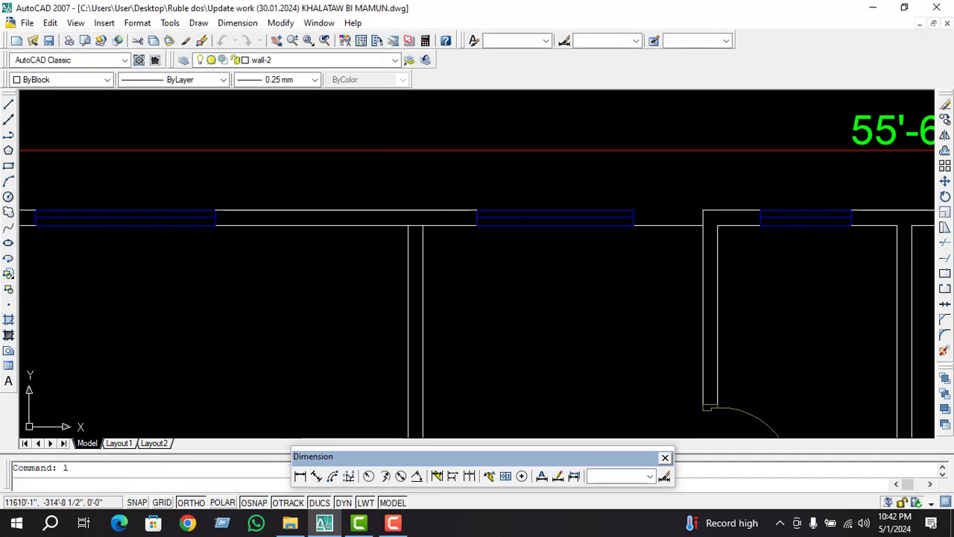
key("Return")
left_click(634, 211)
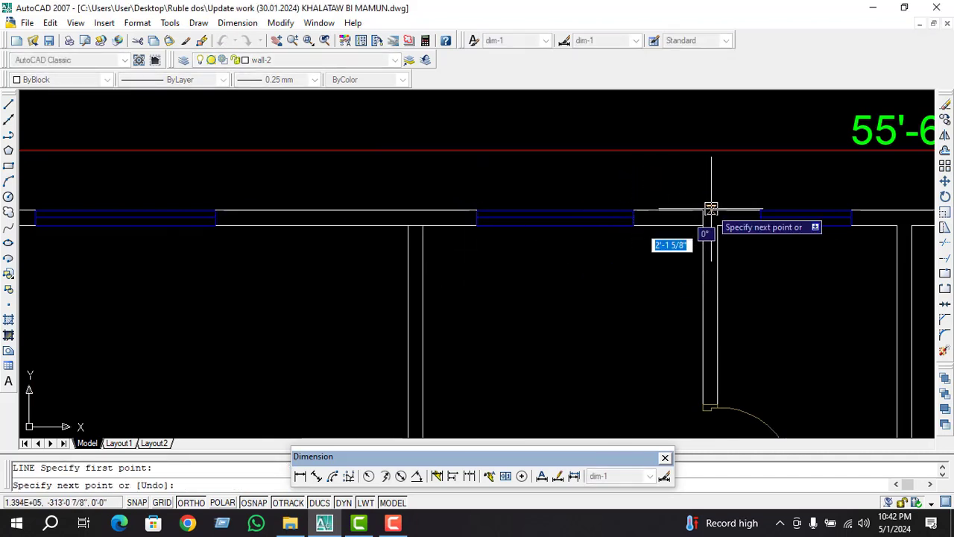
key("Escape")
scroll(704, 207, "down", 2)
scroll(334, 276, "up", 1)
scroll(403, 288, "up", 1)
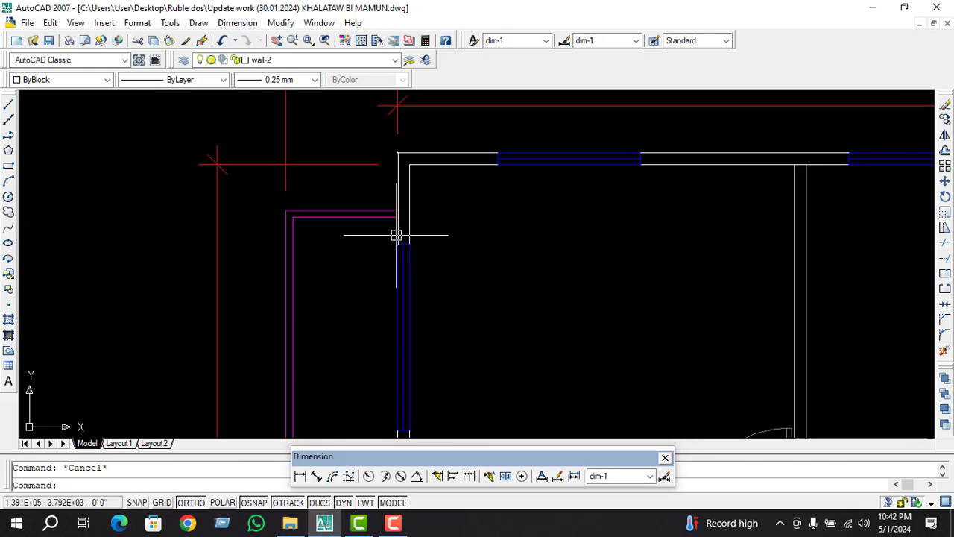
scroll(397, 208, "down", 1)
scroll(433, 178, "down", 3)
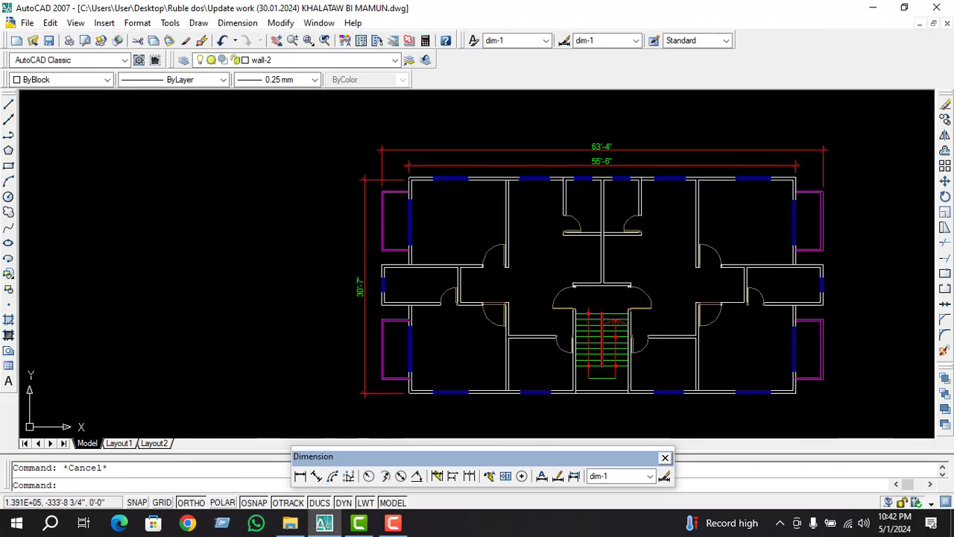
scroll(431, 269, "up", 2)
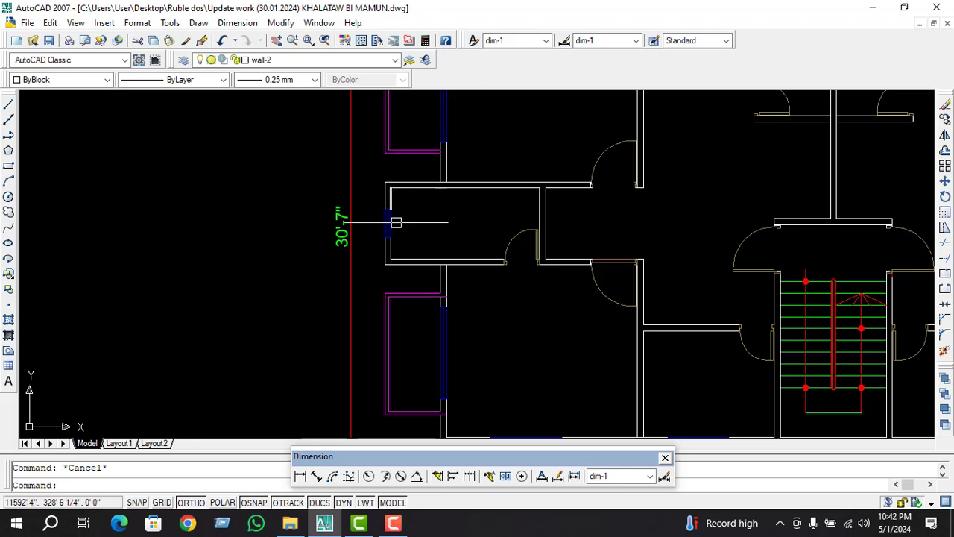
scroll(396, 223, "up", 2)
scroll(386, 235, "up", 1)
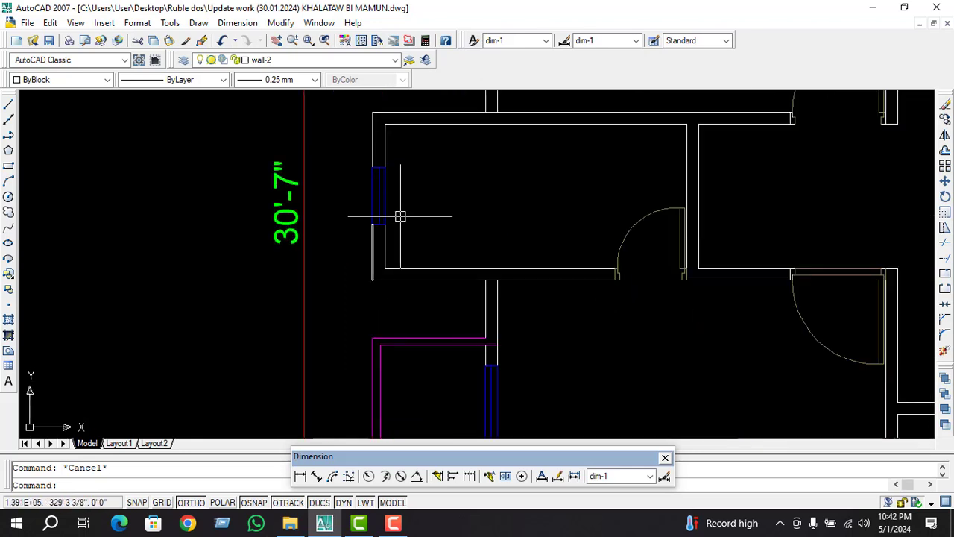
scroll(401, 217, "down", 2)
scroll(407, 290, "up", 2)
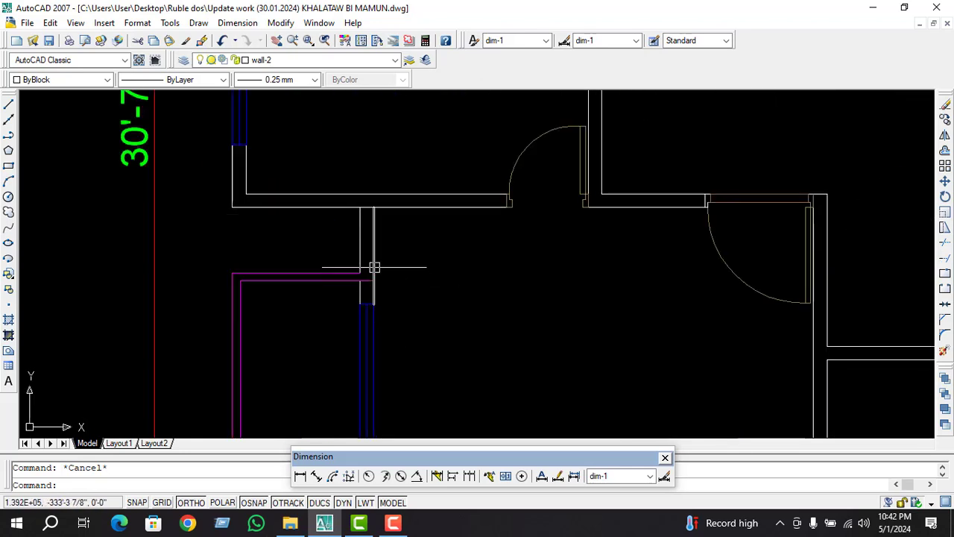
scroll(374, 267, "down", 3)
scroll(380, 286, "up", 2)
scroll(373, 284, "down", 3)
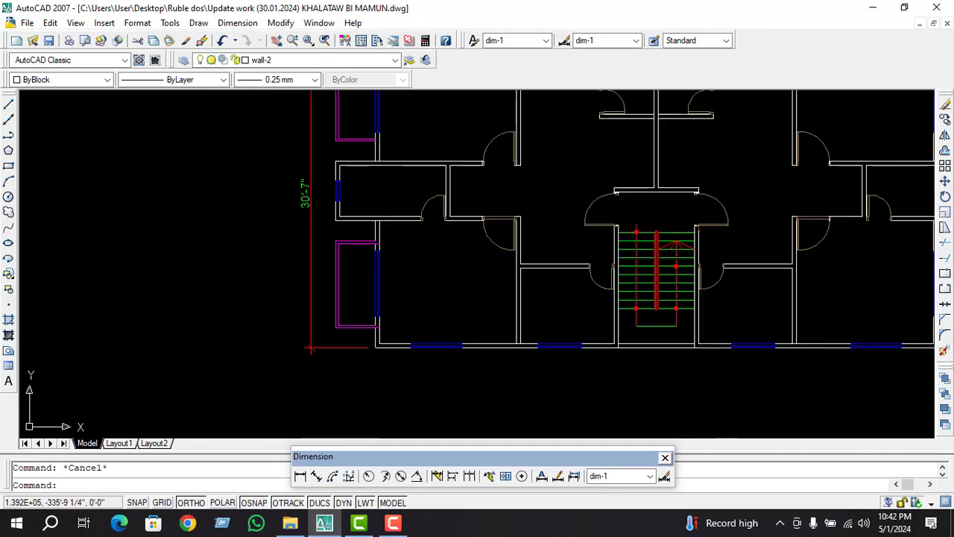
scroll(134, 378, "up", 3)
scroll(334, 317, "down", 3)
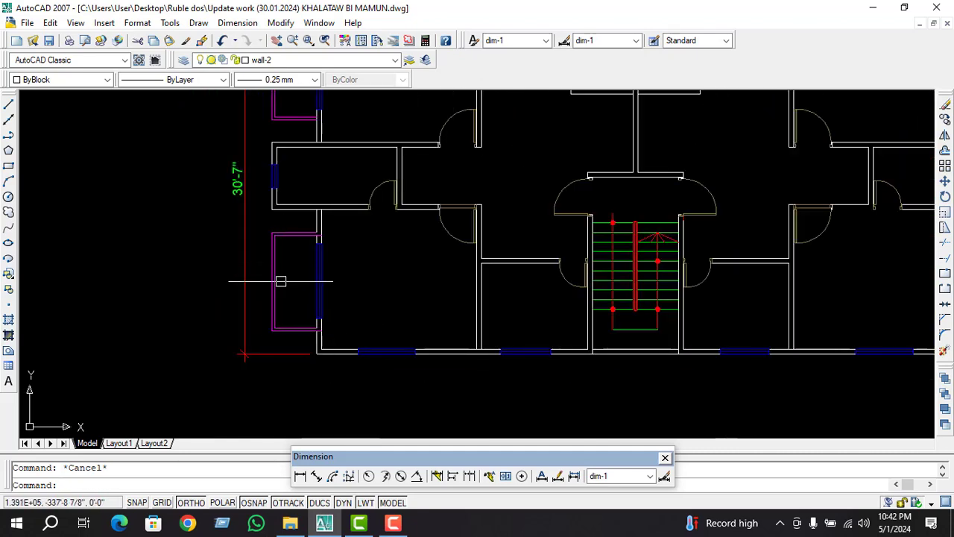
scroll(268, 256, "up", 3)
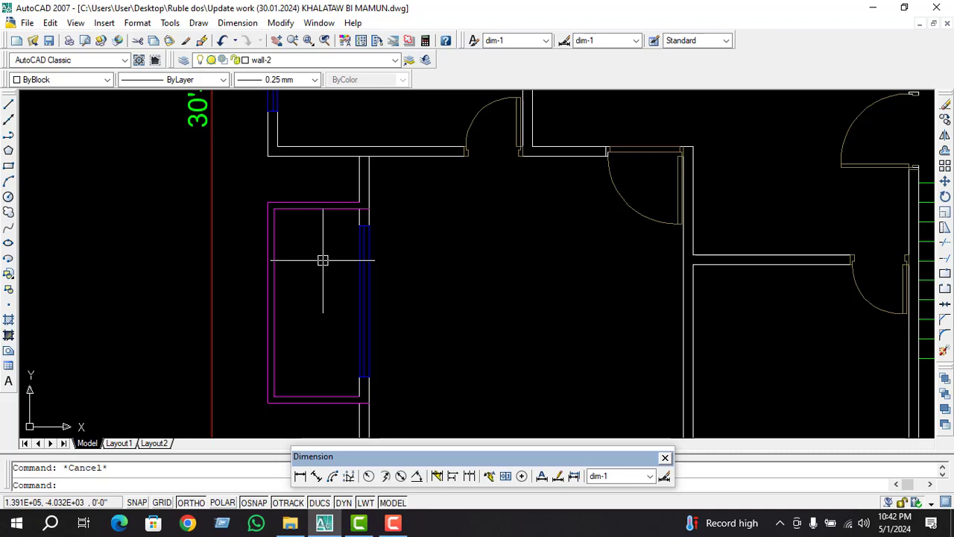
scroll(309, 349, "down", 3)
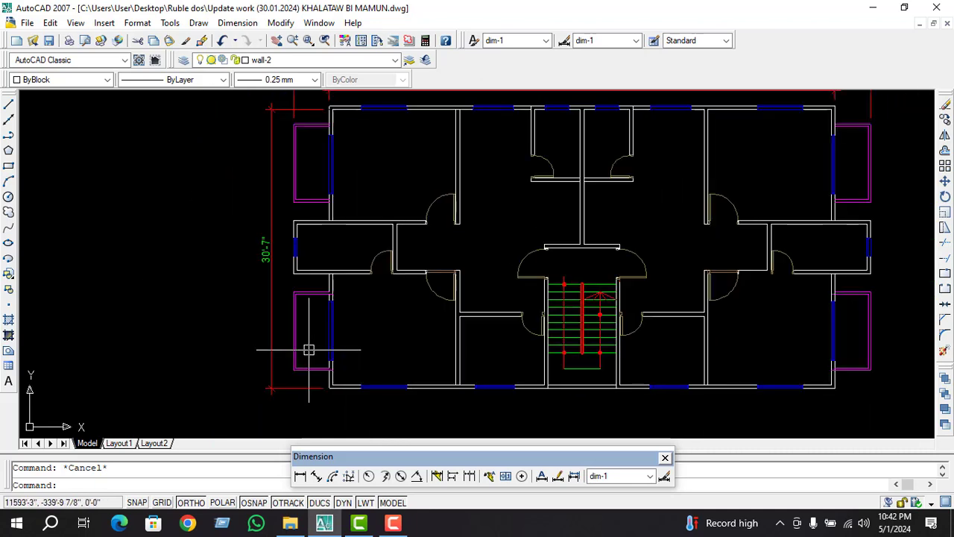
scroll(339, 253, "up", 2)
scroll(339, 253, "up", 2)
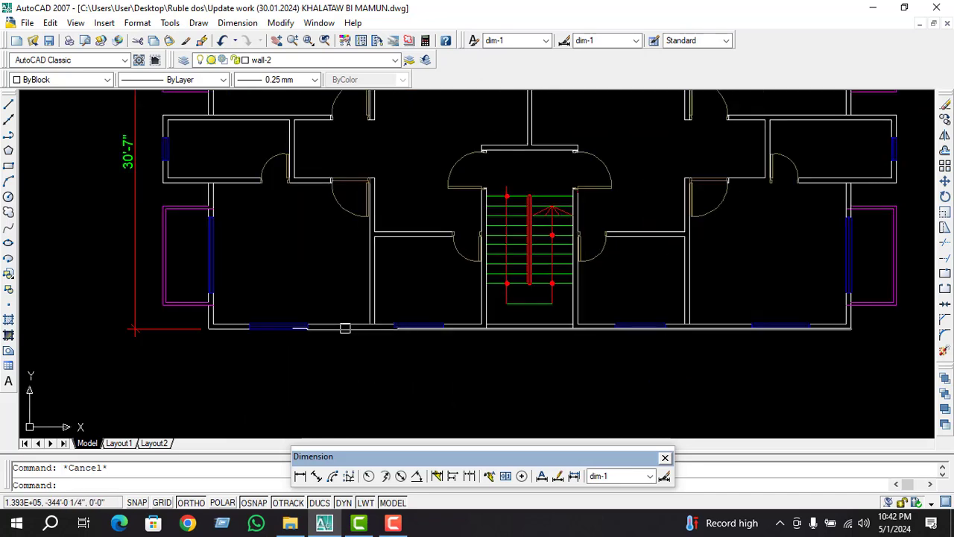
scroll(299, 345, "up", 4)
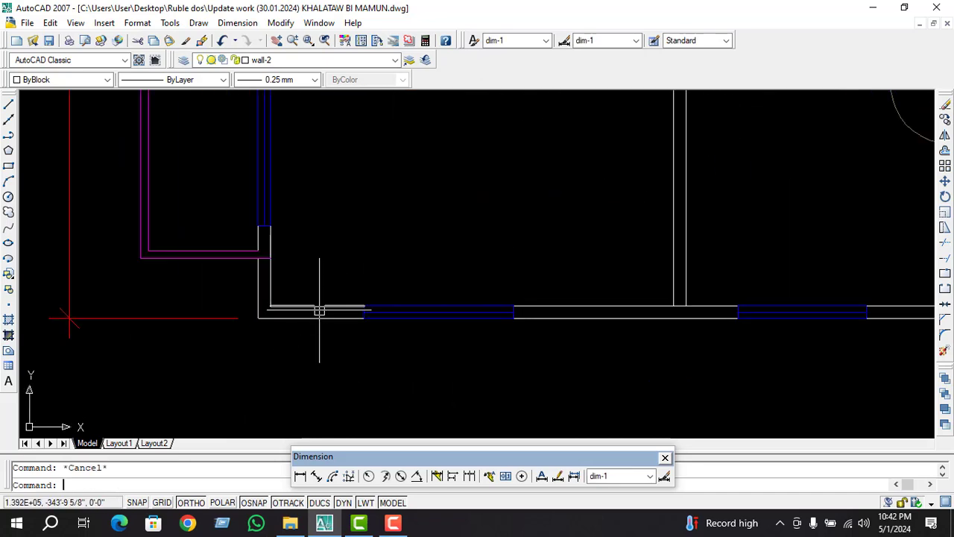
Select the bottom wall line with a crossing window, then clear the selection
left_click(316, 319)
key("Escape")
scroll(328, 332, "down", 3)
scroll(522, 313, "up", 2)
left_click(695, 313)
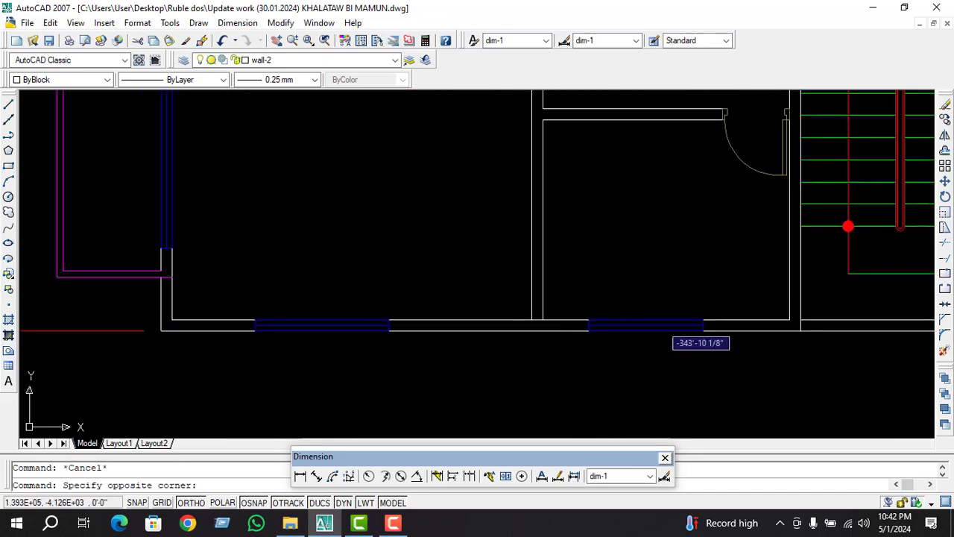
left_click(484, 330)
scroll(509, 331, "down", 3)
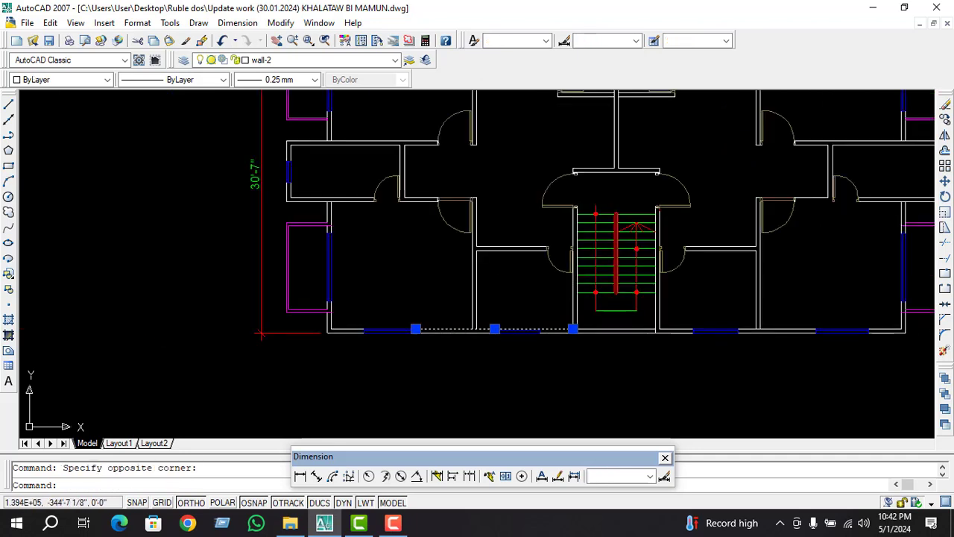
scroll(522, 328, "up", 3)
key("Escape")
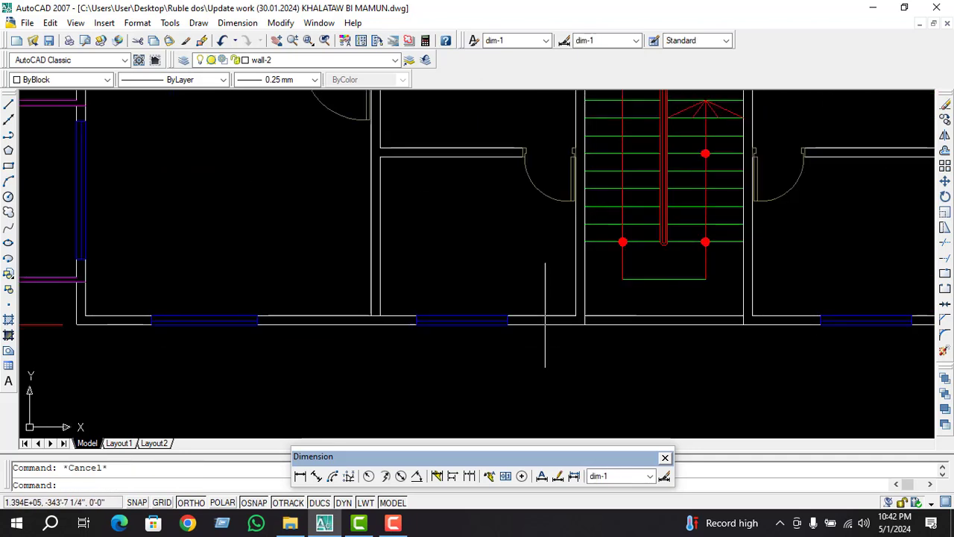
Pick the bottom wall line's right-end grip, then cancel the stretch
left_click(545, 315)
left_click(574, 315)
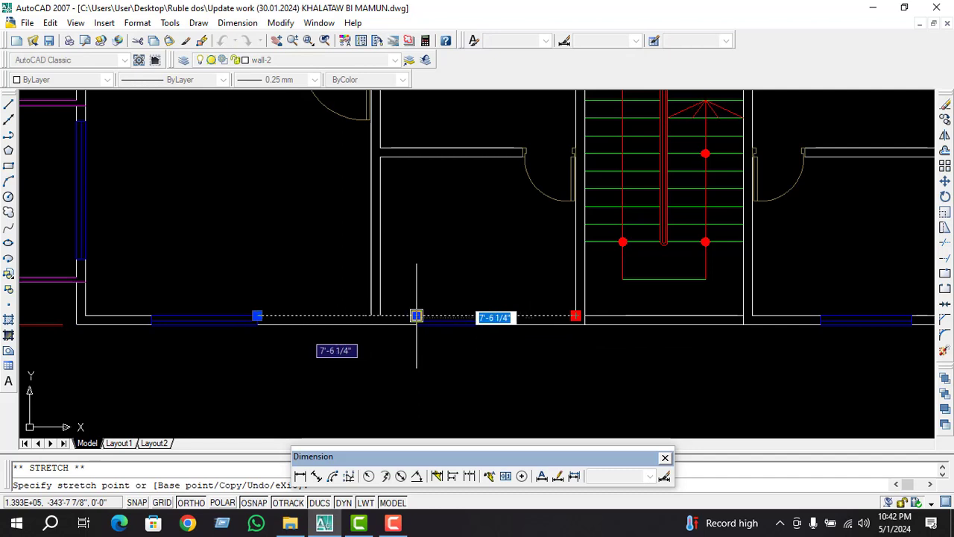
key("Escape")
scroll(447, 316, "down", 3)
scroll(469, 317, "up", 4)
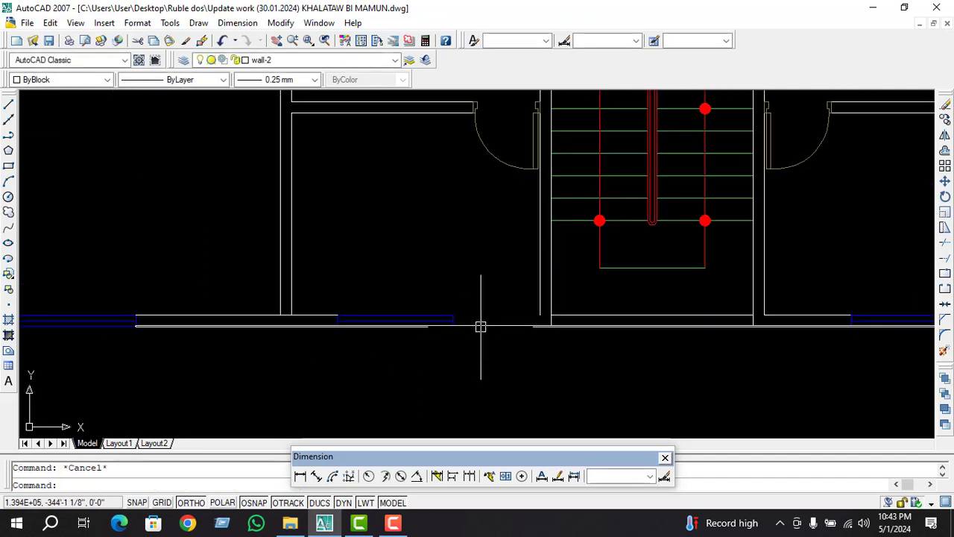
Stretch the bottom wall line's left end back to the window's edge beside the stairs
left_click(481, 326)
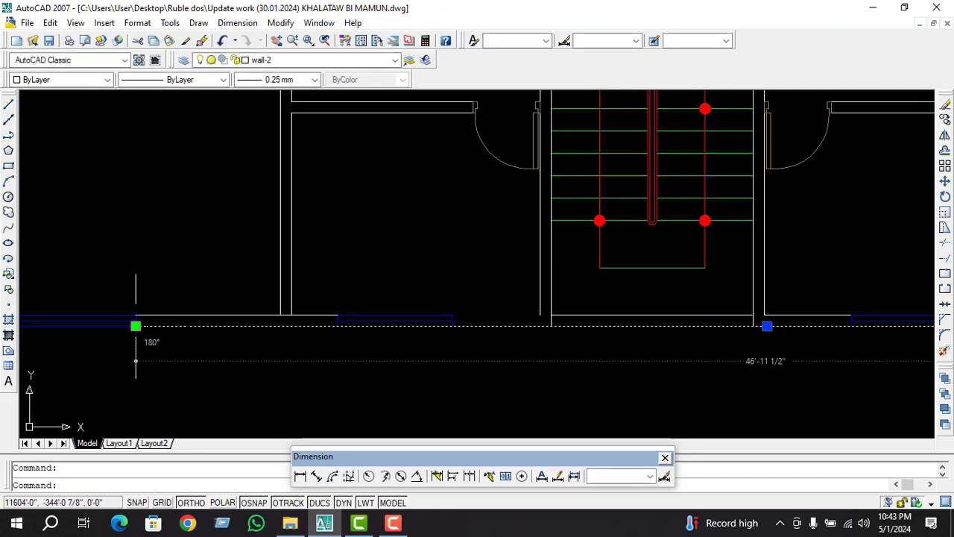
left_click(135, 326)
left_click(453, 326)
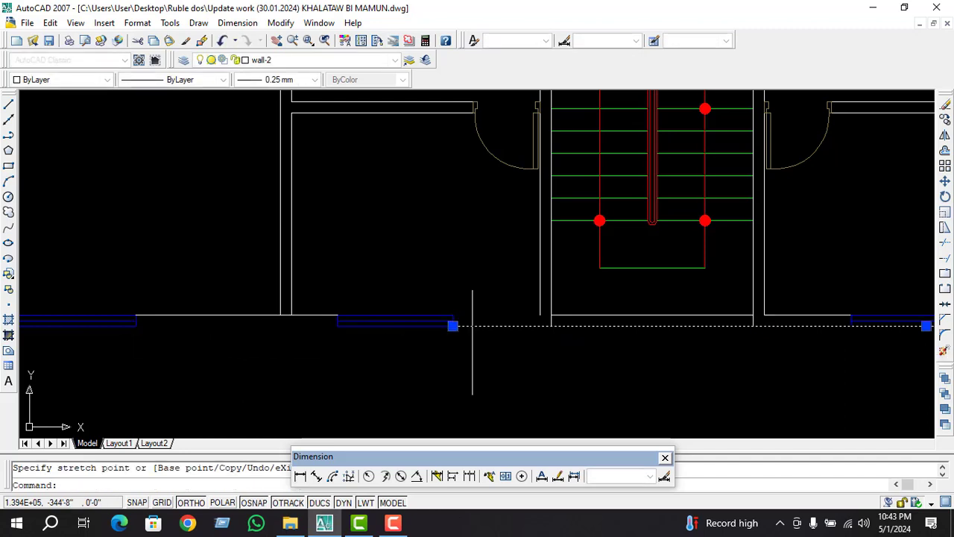
key("Escape")
Try offsetting the wall line with OFFSET twice and cancel both attempts
type("o")
key("Return")
left_click(276, 315)
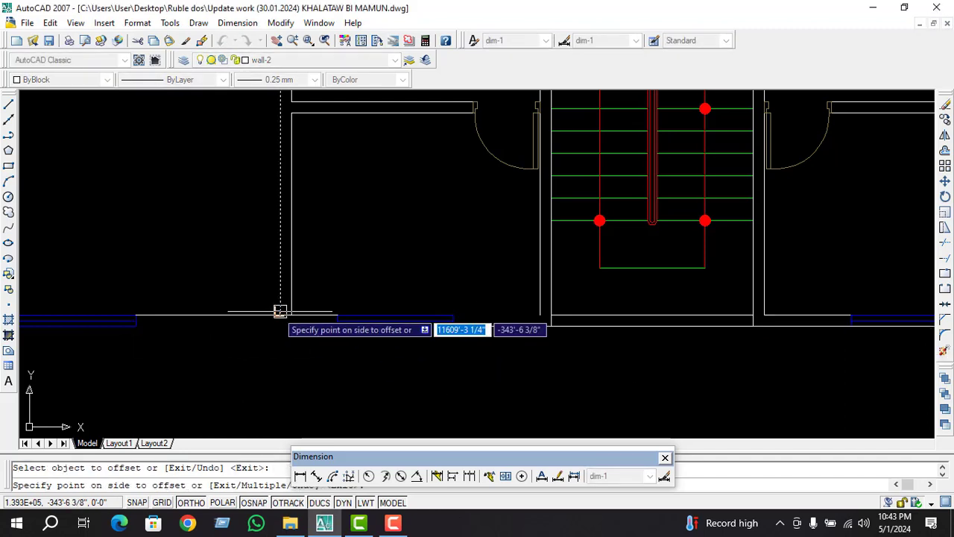
key("Escape")
key("Return")
key("Return")
left_click(250, 316)
key("Escape")
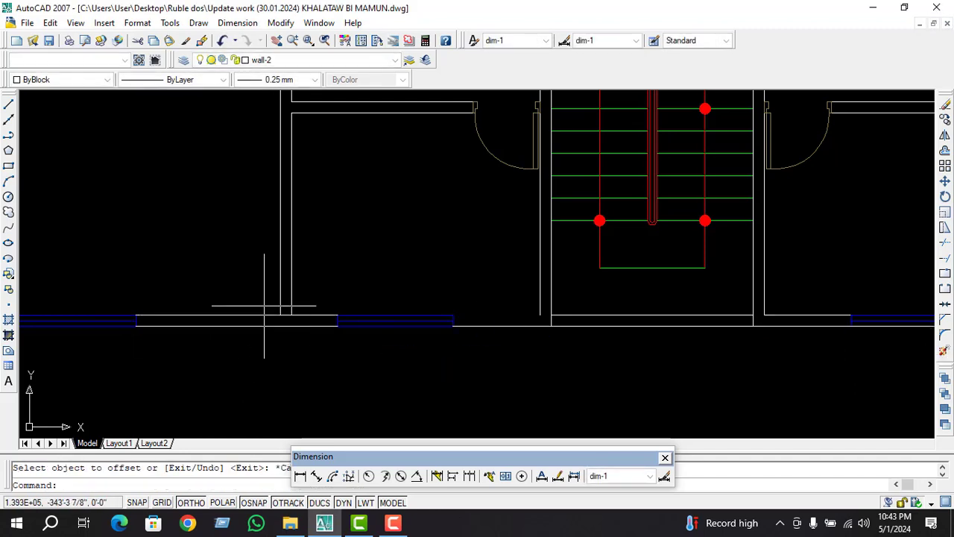
scroll(437, 324, "down", 1)
scroll(468, 314, "up", 1)
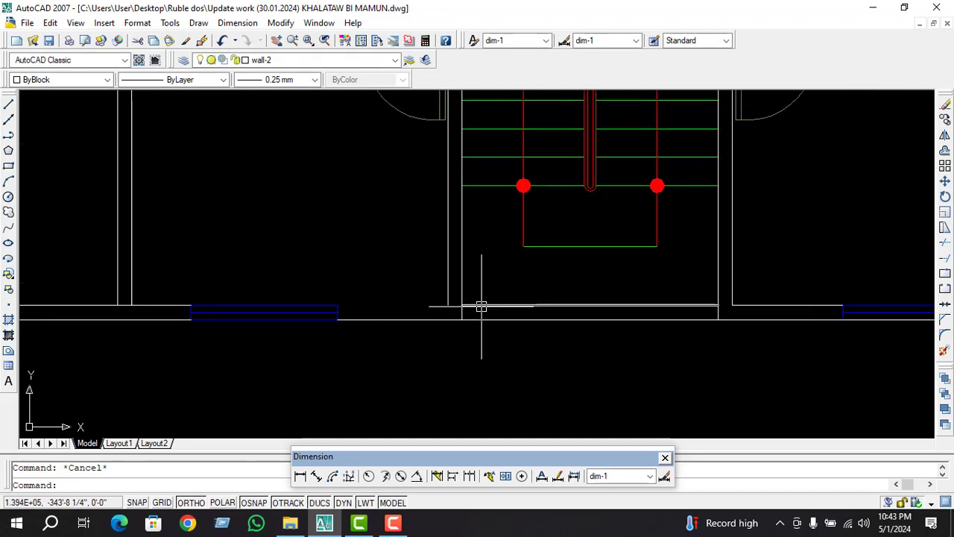
Start a LINE from the wall and cancel it
type("l")
key("Return")
left_click(448, 306)
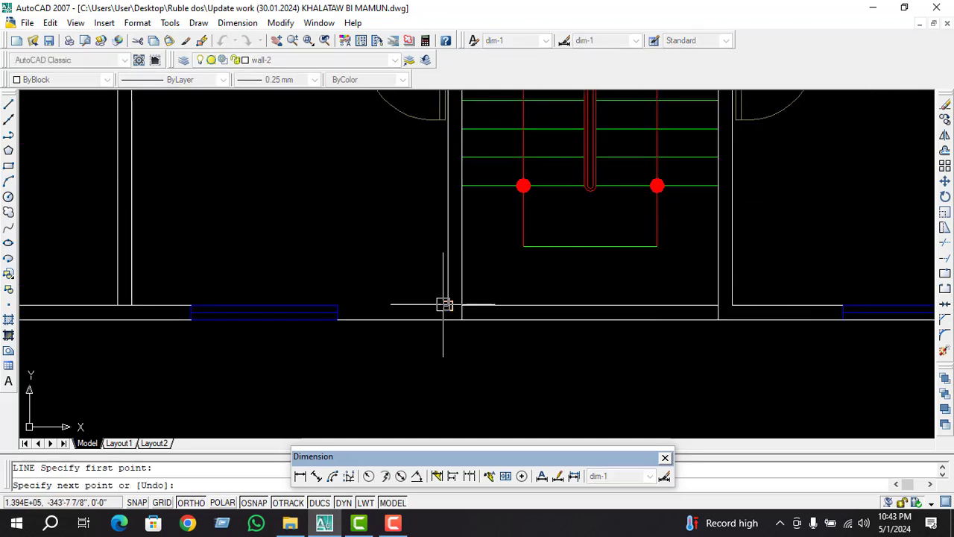
key("Escape")
Select the bottom wall line and its right-end grip, then cancel the stretch
scroll(520, 320, "down", 2)
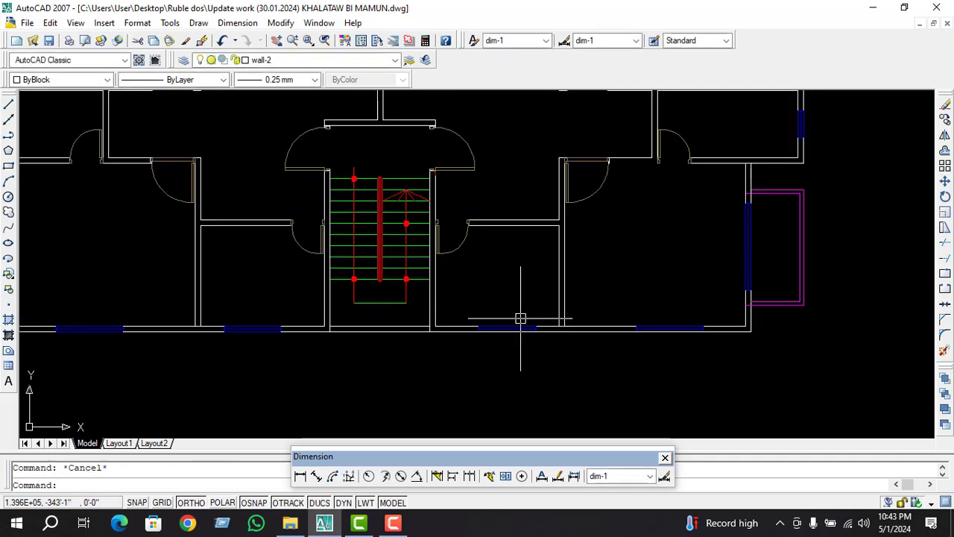
scroll(377, 340, "up", 1)
left_click(373, 342)
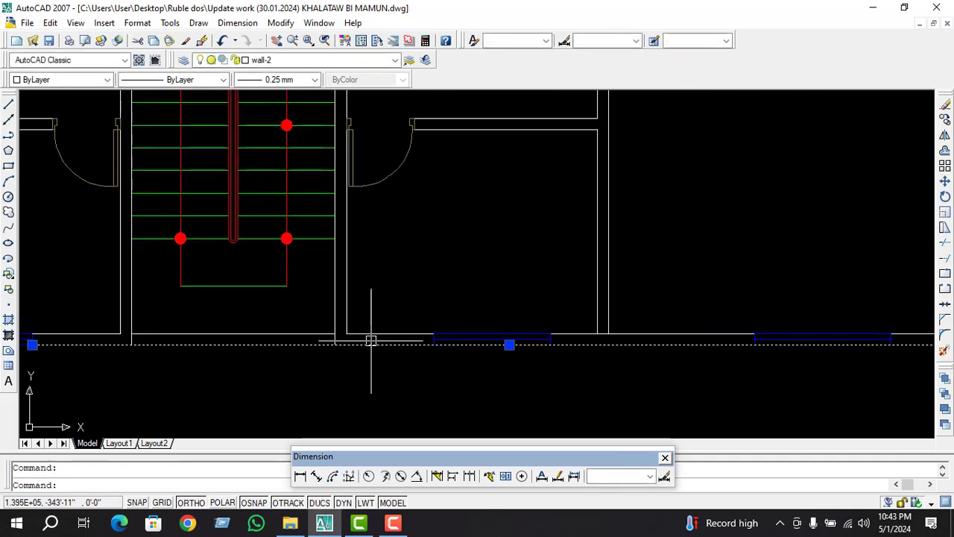
scroll(366, 331, "down", 3)
left_click(604, 333)
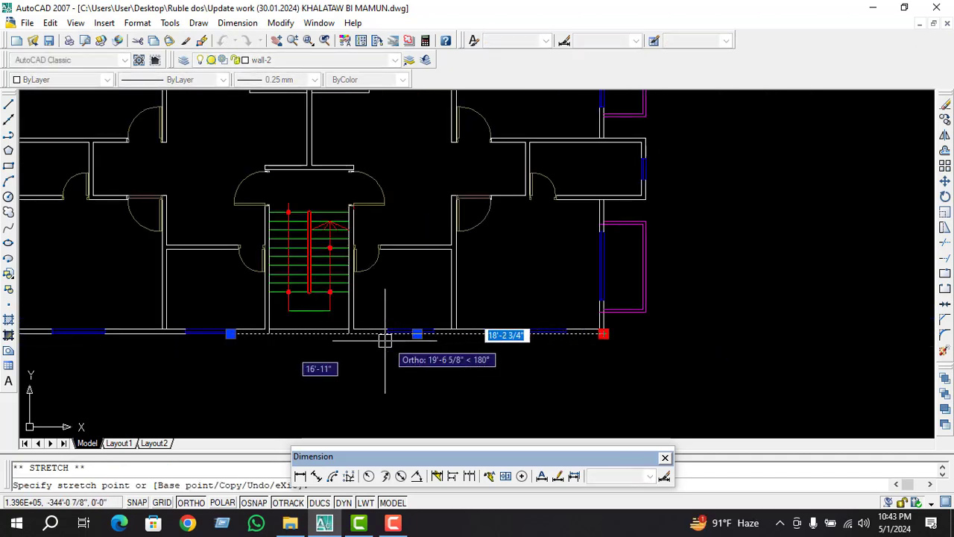
scroll(377, 334, "up", 3)
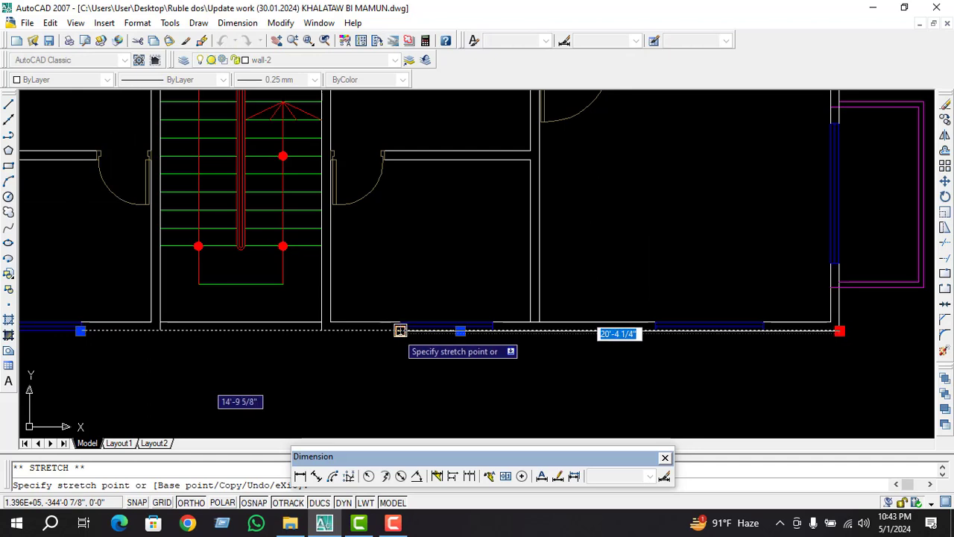
key("Escape")
Draw two wall lines from the right window ends to the corner, then select the stair door swing
key("Return")
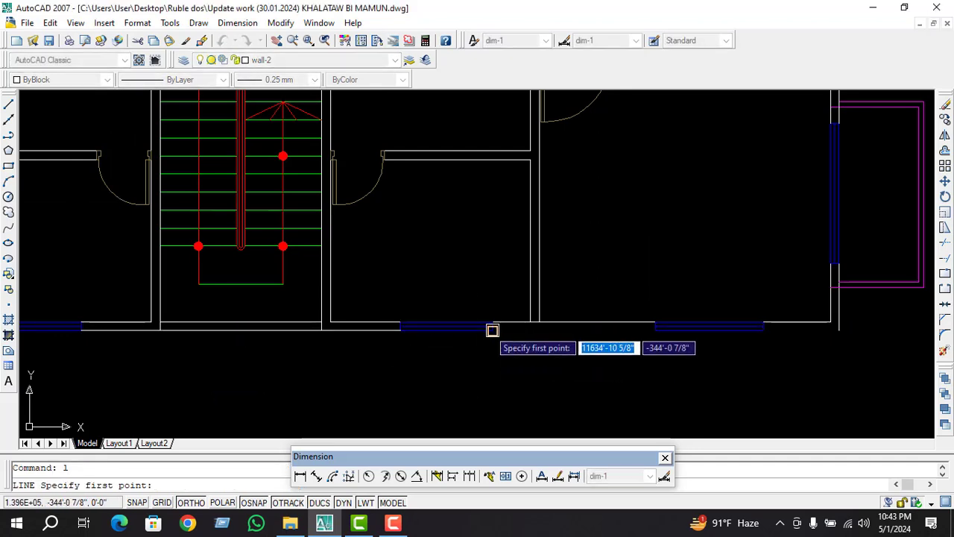
left_click(492, 326)
left_click(655, 330)
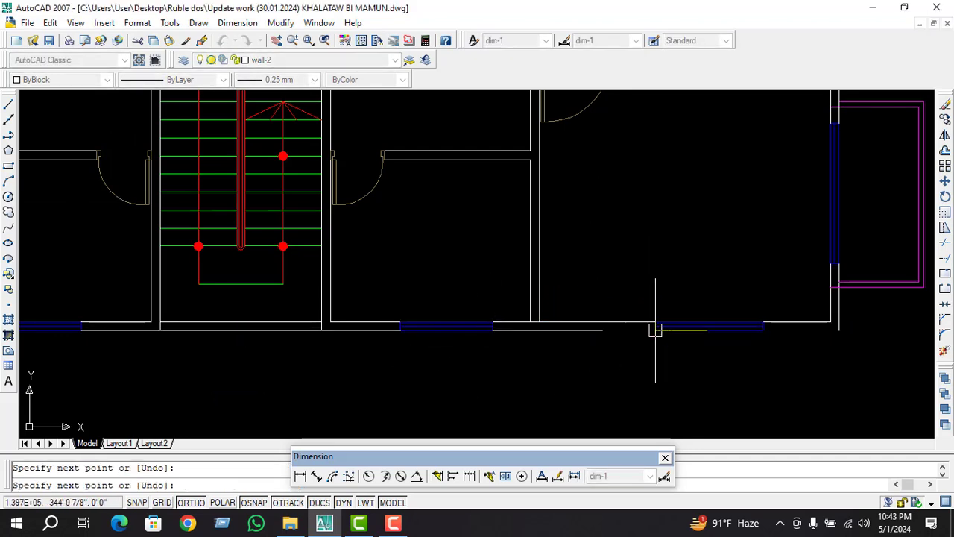
key("Return")
key("Return")
left_click(761, 330)
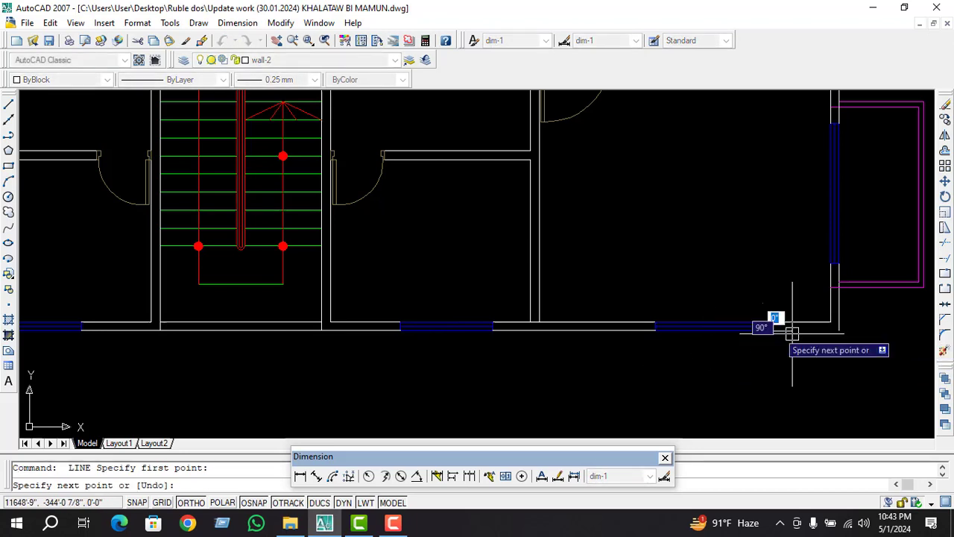
left_click(839, 328)
key("Escape")
scroll(599, 321, "down", 4)
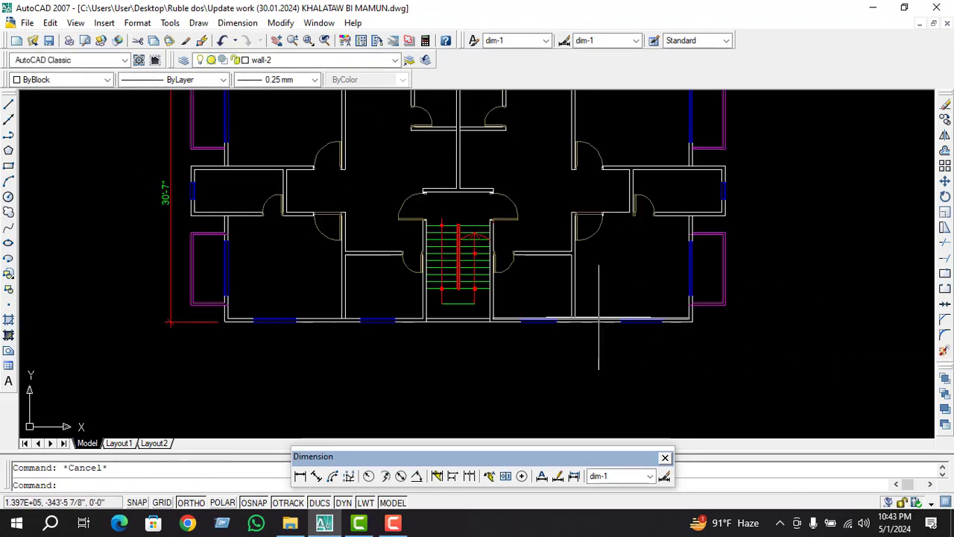
left_click(511, 255)
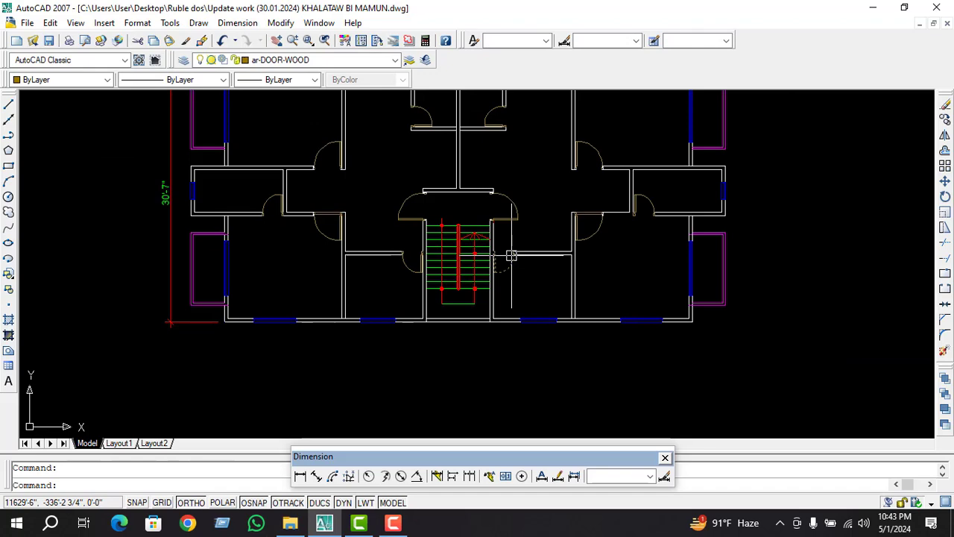
key("Escape")
scroll(540, 246, "up", 3)
left_click(555, 262)
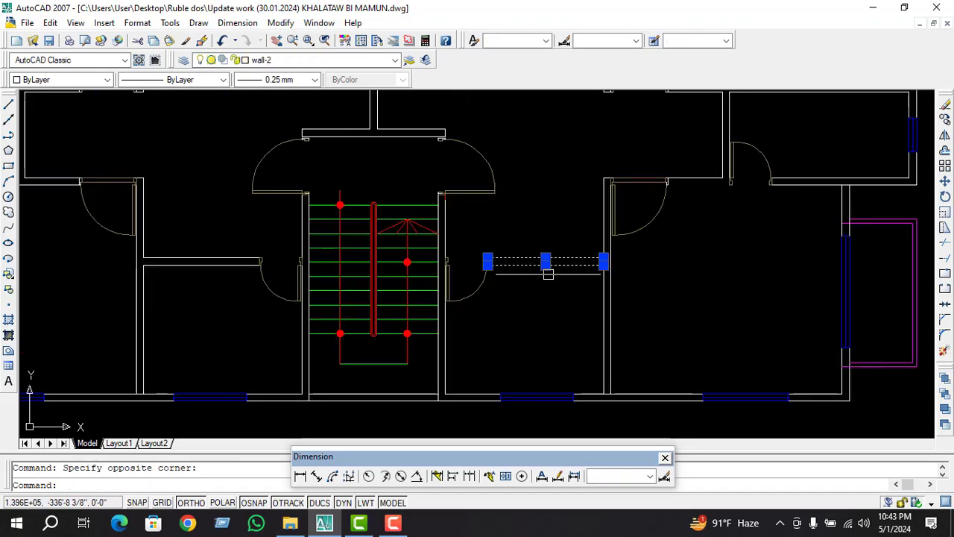
key("Escape")
key("Escape")
scroll(564, 267, "down", 5)
scroll(455, 253, "up", 5)
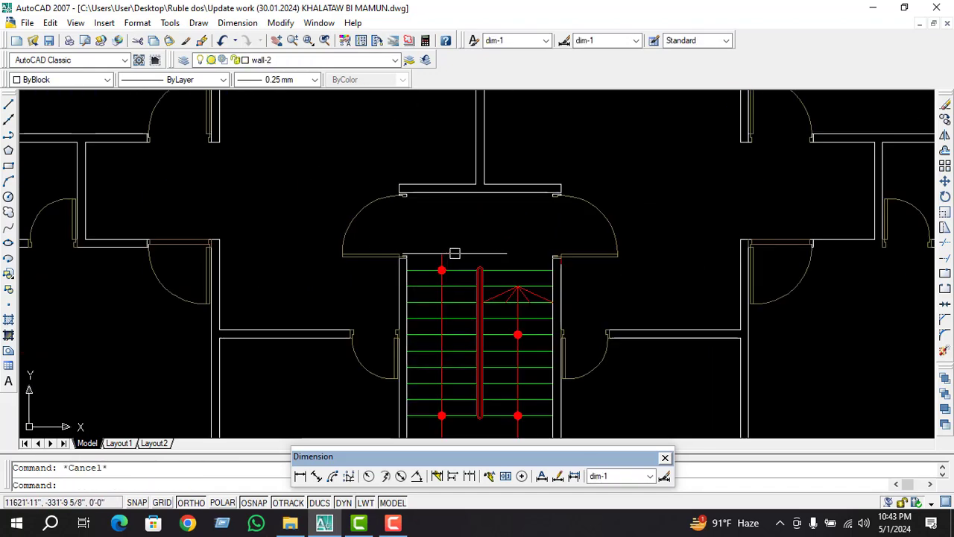
left_click(523, 272)
scroll(466, 276, "up", 2)
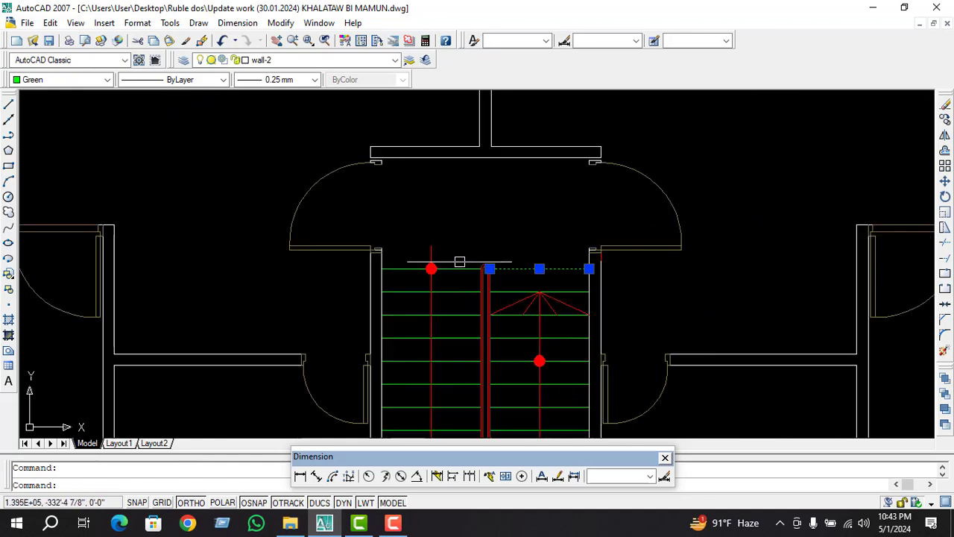
left_click(461, 260)
scroll(451, 276, "down", 1)
left_click(458, 397)
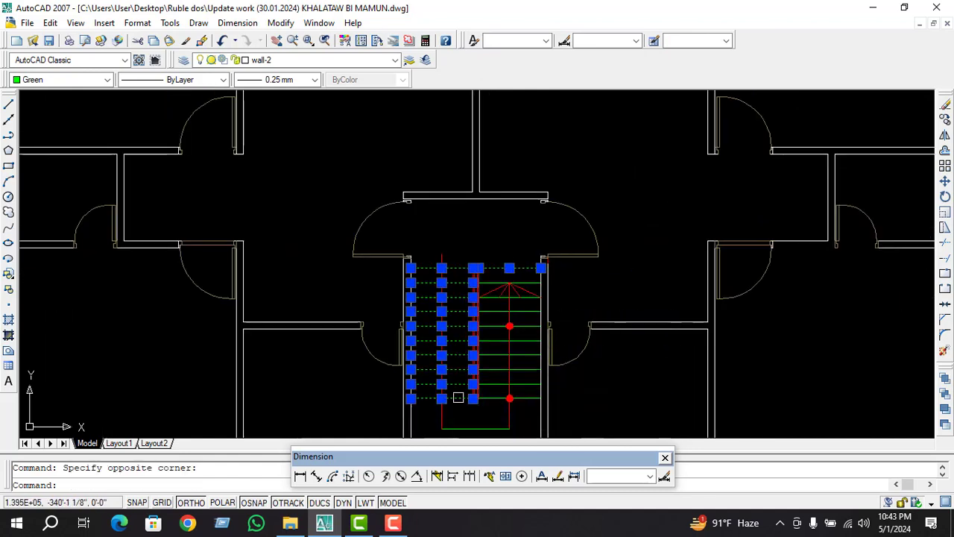
scroll(498, 351, "up", 1)
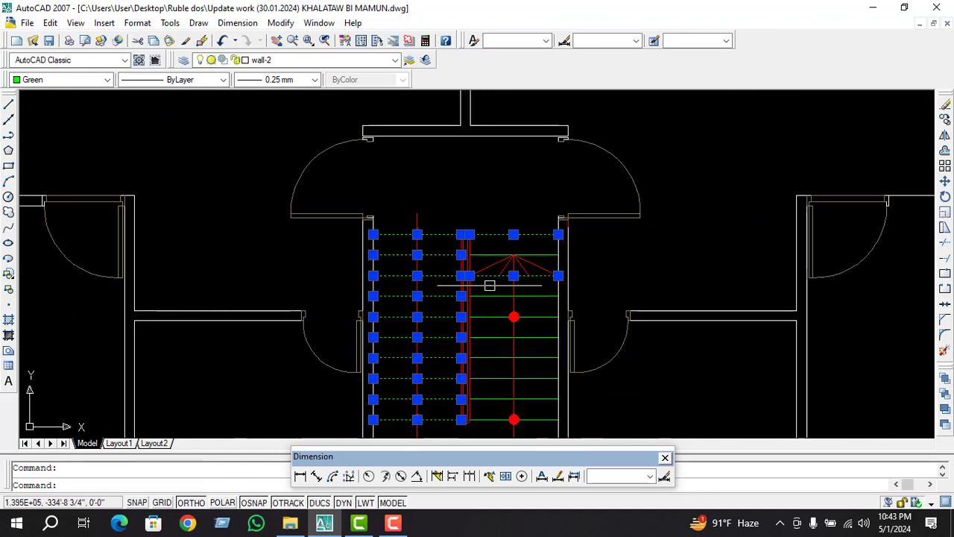
left_click(474, 434)
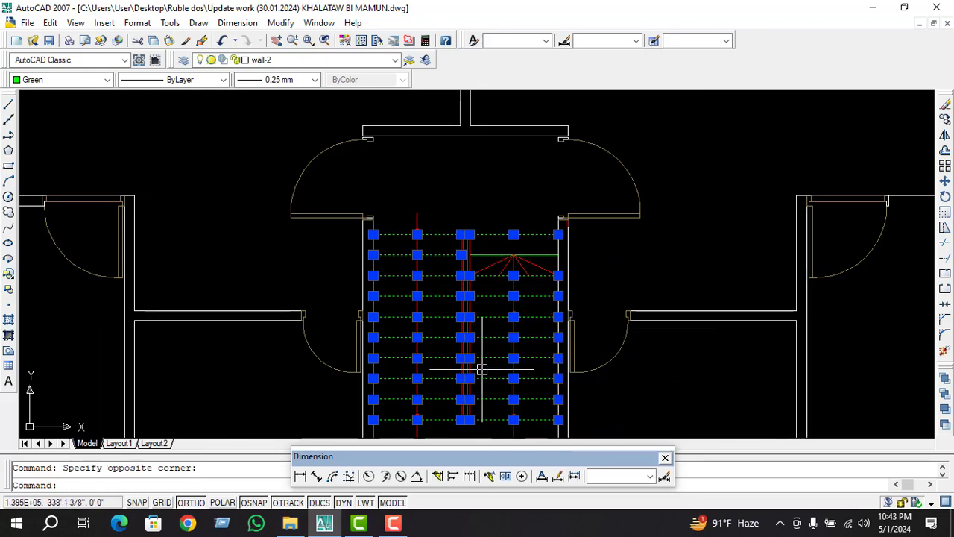
scroll(487, 313, "up", 1)
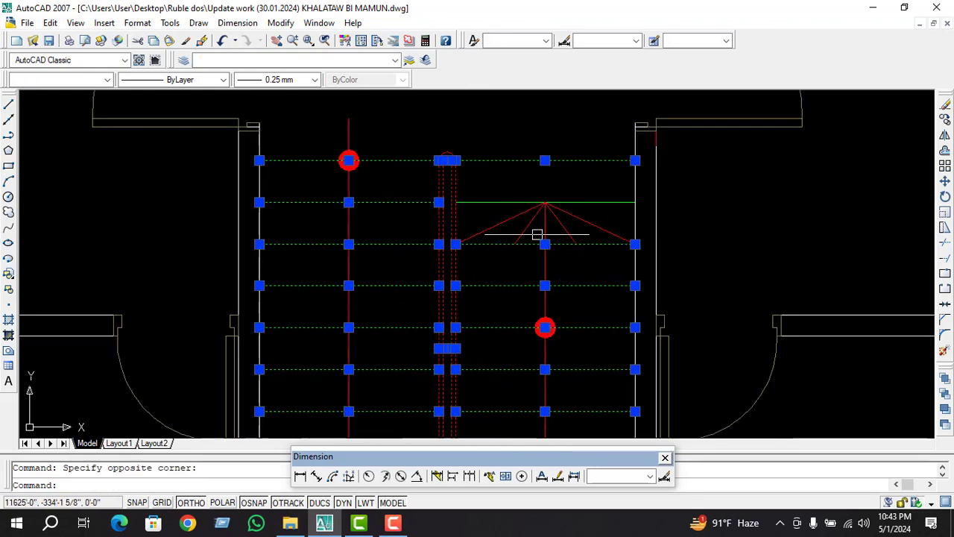
left_click(602, 217)
left_click(436, 227)
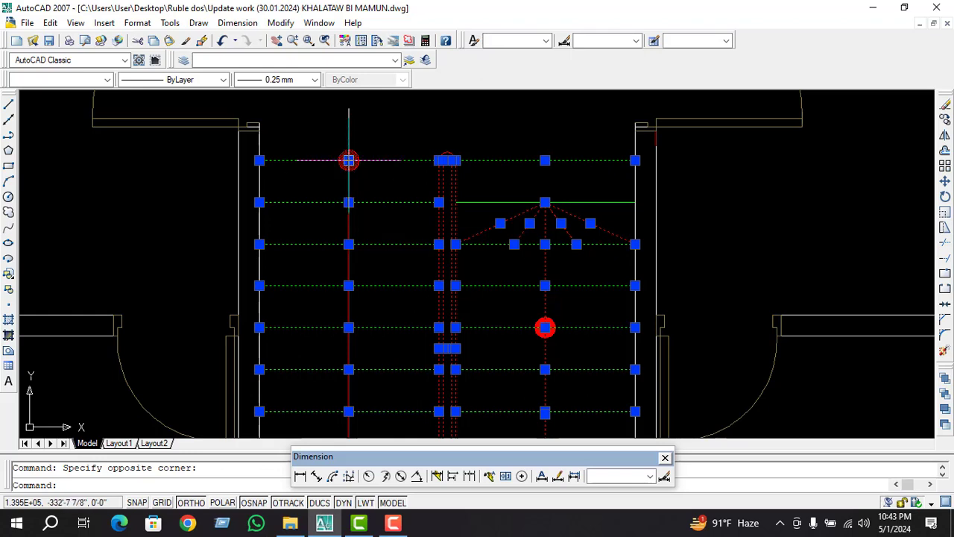
left_click(349, 161)
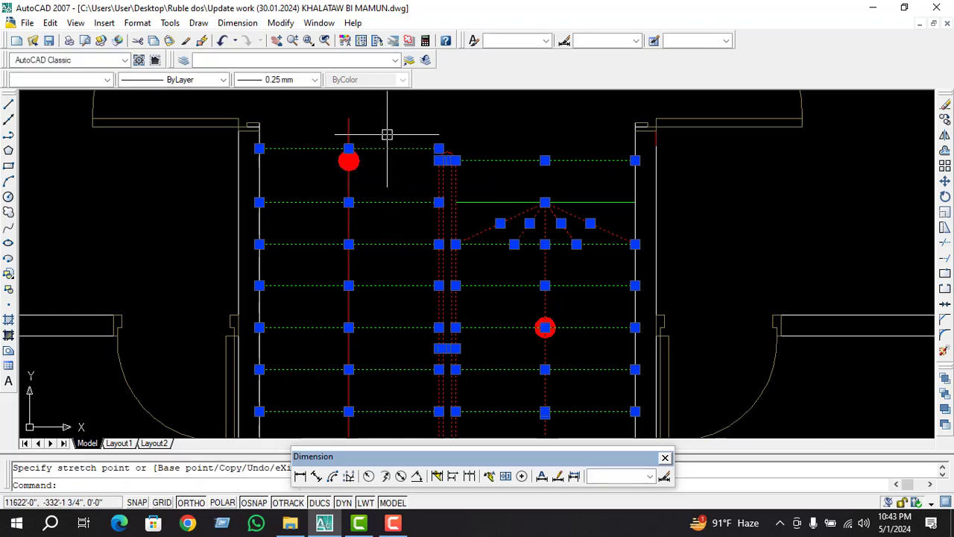
Undo the accidental stair stretch and put the whole staircase on the 'stair' layer
key("ctrl+z")
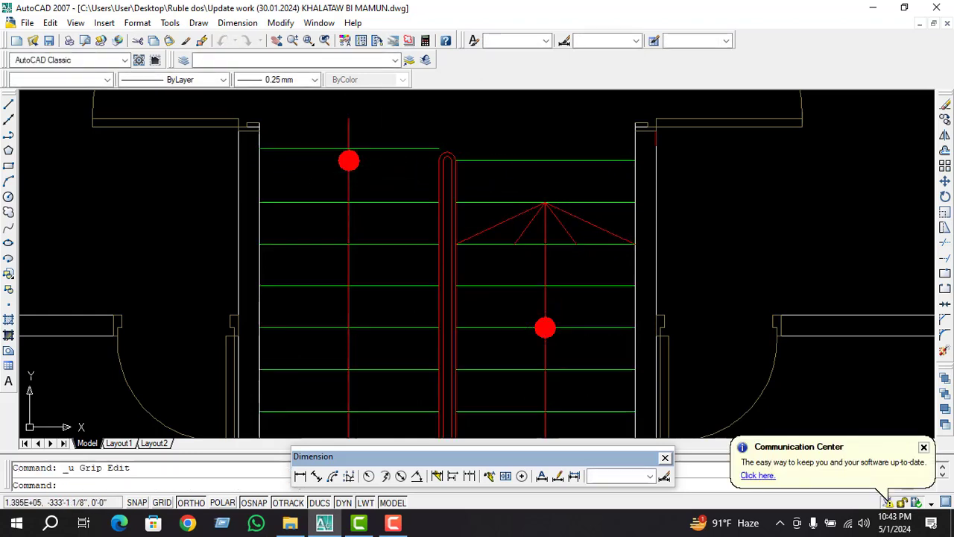
left_click(406, 142)
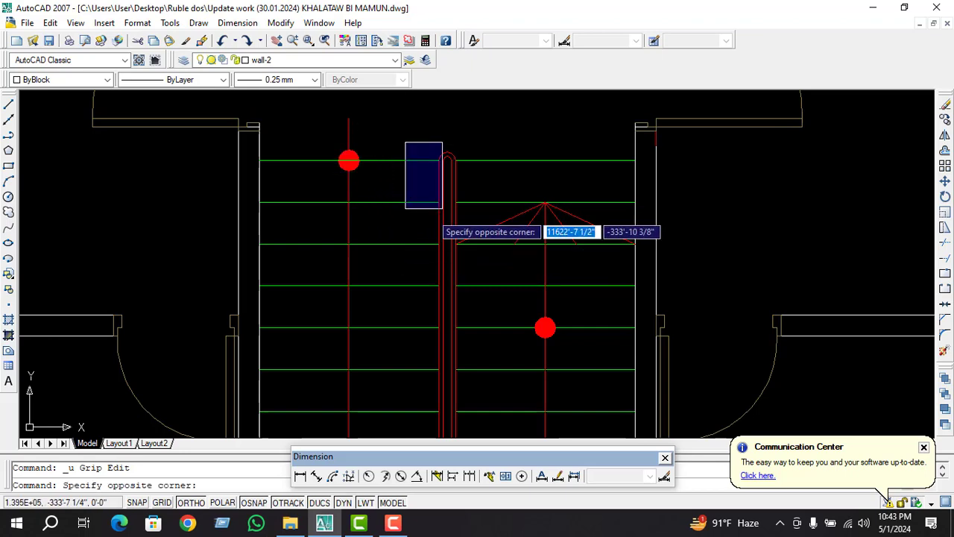
key("Escape")
scroll(466, 157, "down", 1)
left_click(526, 135)
scroll(378, 372, "down", 3)
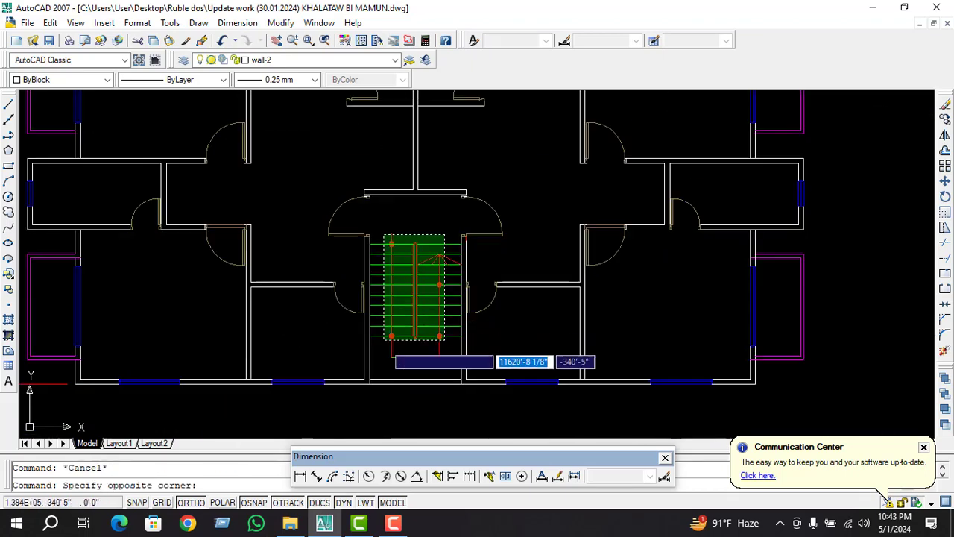
left_click(364, 367)
left_click(309, 63)
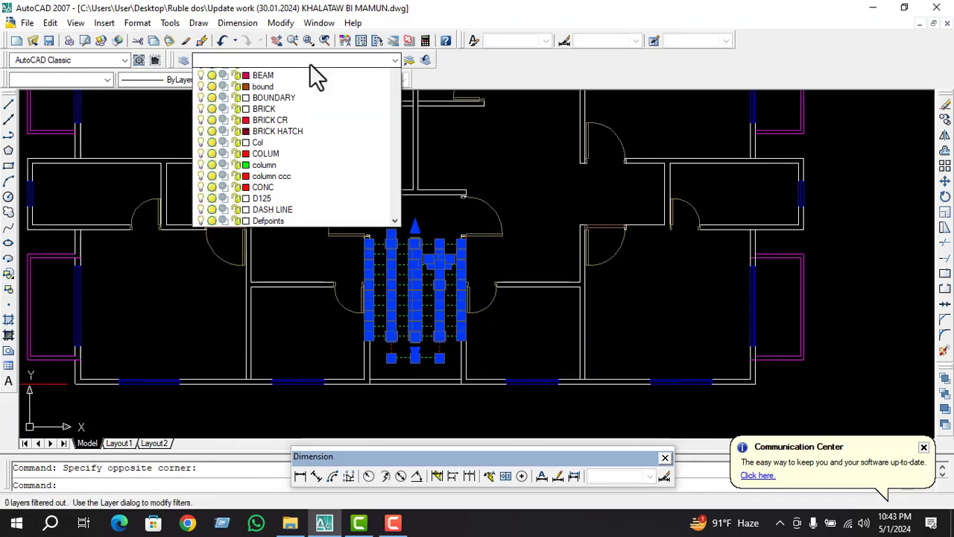
scroll(309, 63, "down", 10)
scroll(309, 63, "down", 10)
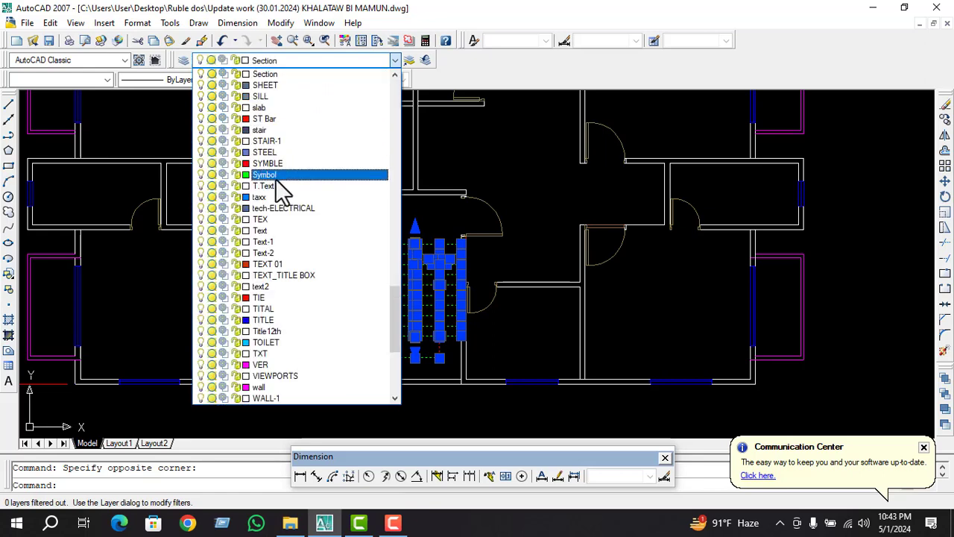
left_click(274, 129)
key("Escape")
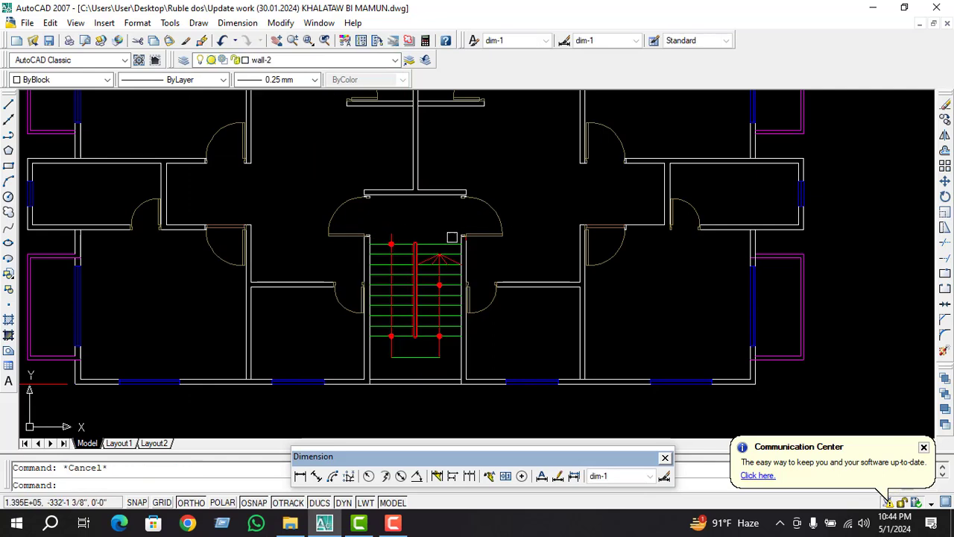
scroll(578, 313, "down", 2)
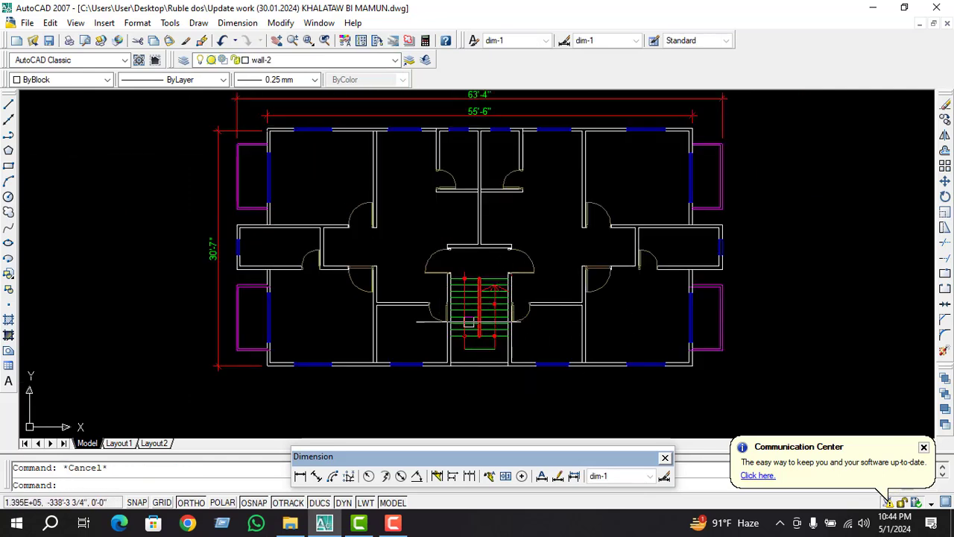
scroll(460, 277, "up", 3)
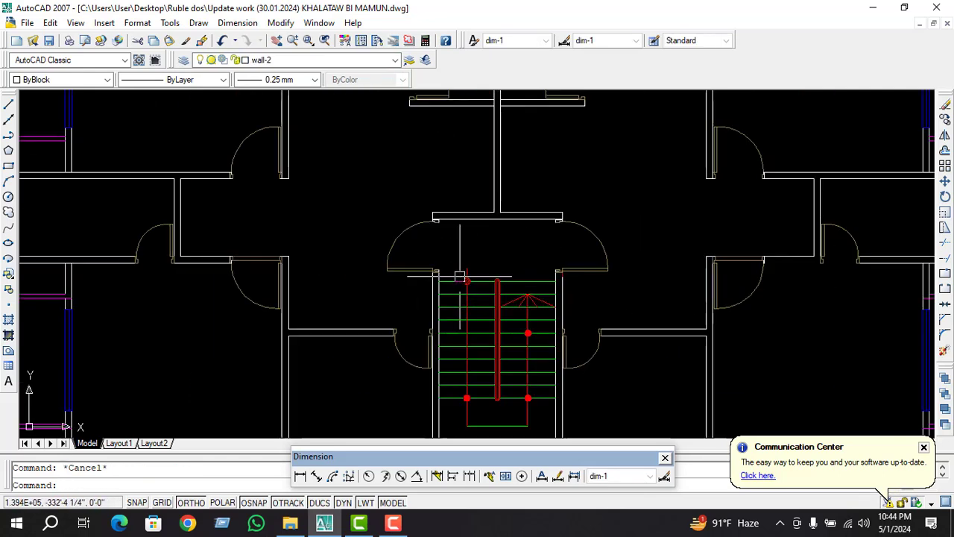
left_click(349, 65)
scroll(350, 75, "up", 1)
left_click(350, 75)
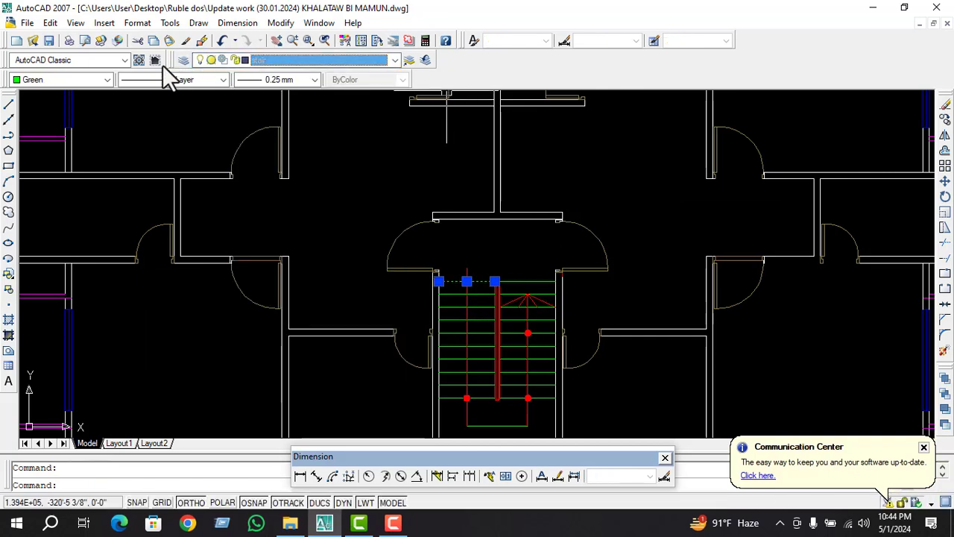
left_click(88, 81)
left_click(74, 127)
key("Escape")
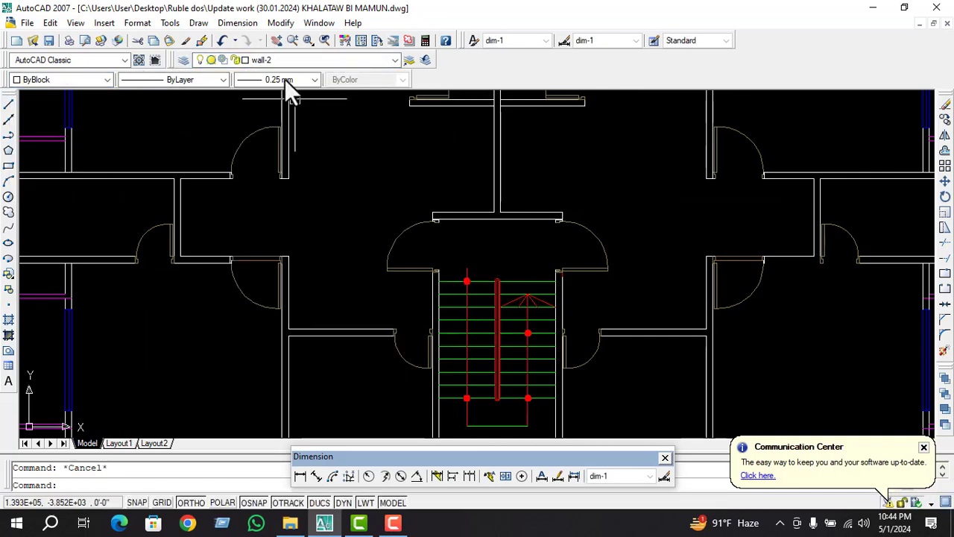
scroll(287, 81, "down", 3)
left_click(288, 80)
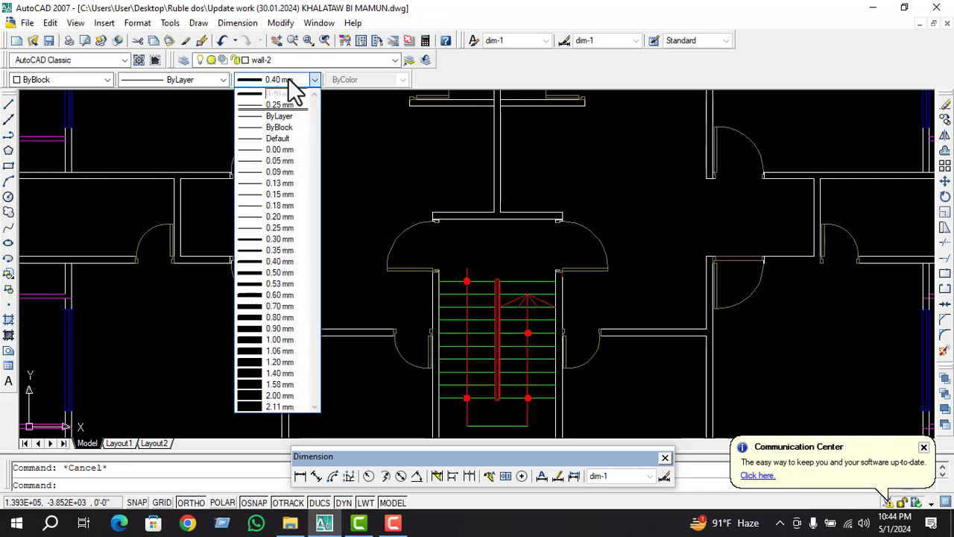
left_click(279, 228)
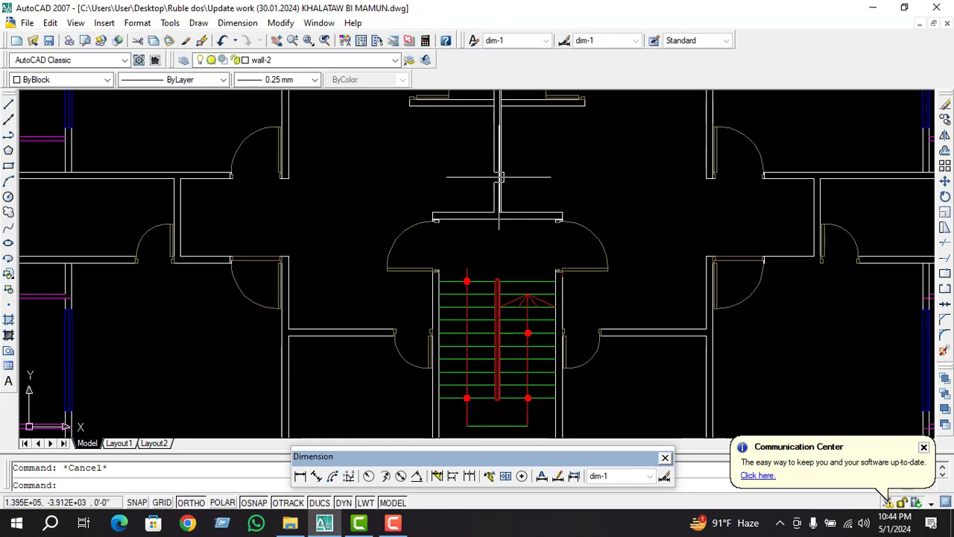
scroll(429, 268, "down", 3)
scroll(430, 268, "up", 4)
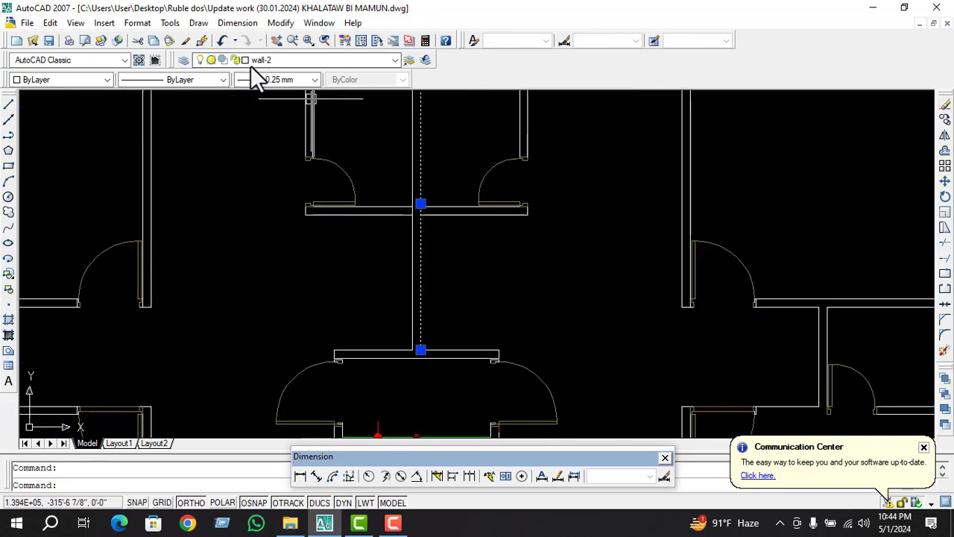
left_click(266, 82)
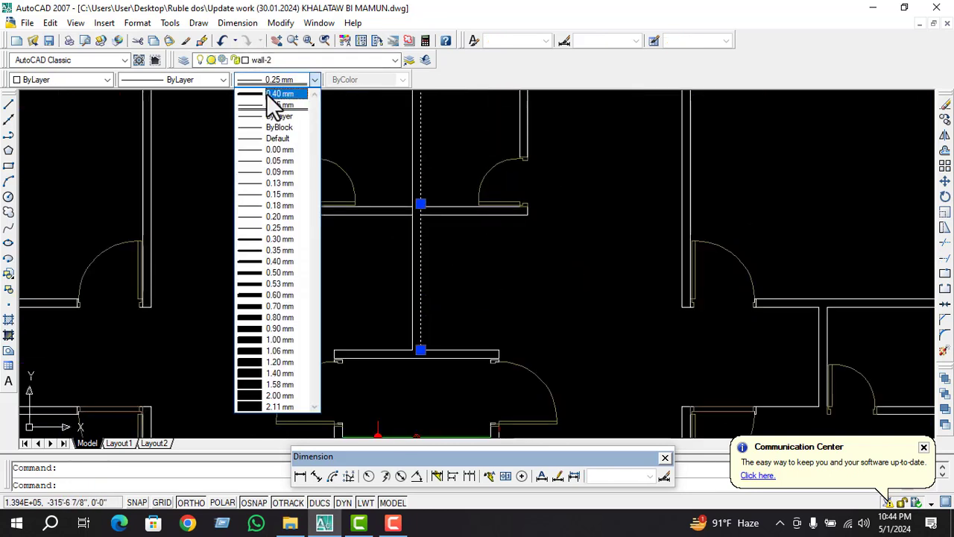
left_click(268, 95)
key("Escape")
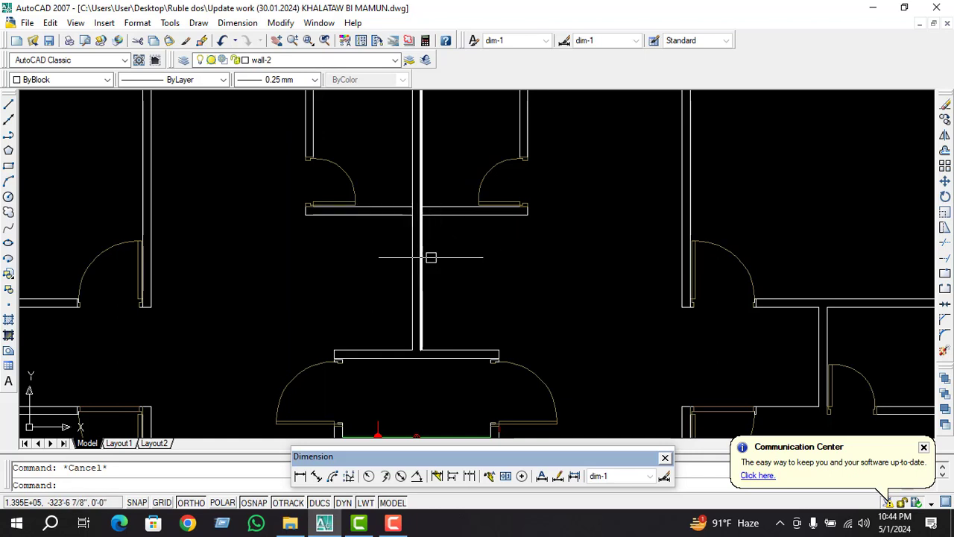
left_click(422, 257)
left_click(299, 79)
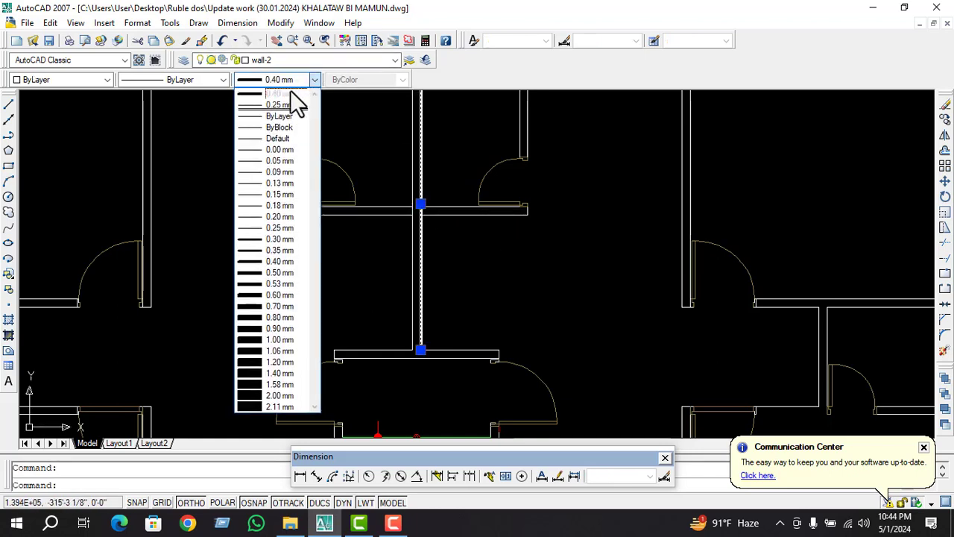
left_click(287, 105)
Zoom out and in to view all the floor plans and the red overall dimensions
scroll(474, 253, "down", 4)
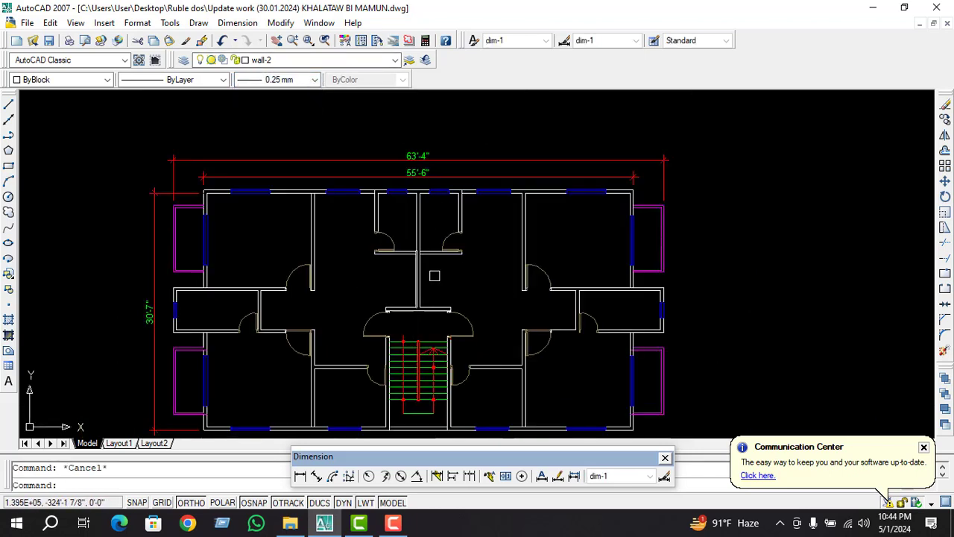
scroll(615, 168, "down", 2)
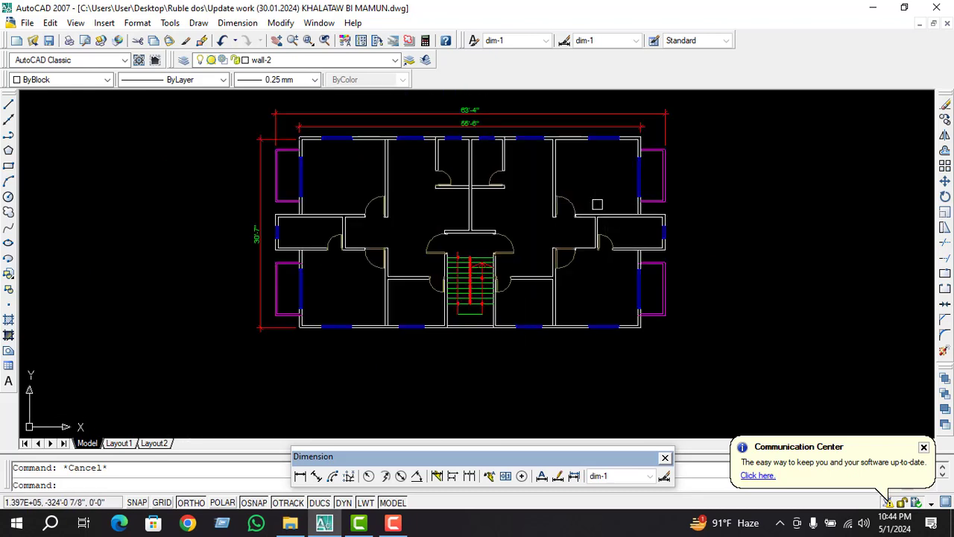
scroll(514, 276, "down", 2)
scroll(504, 229, "up", 2)
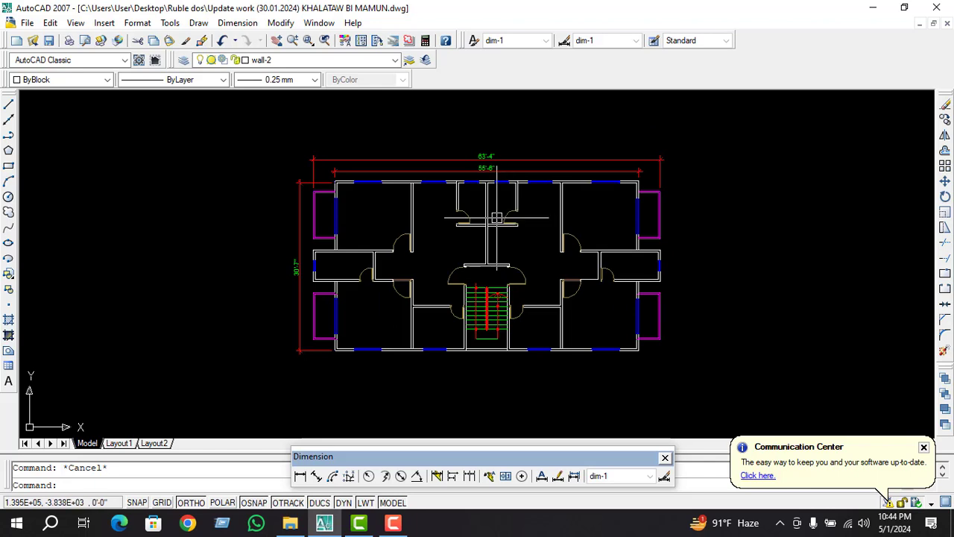
scroll(412, 300, "down", 1)
scroll(574, 273, "up", 1)
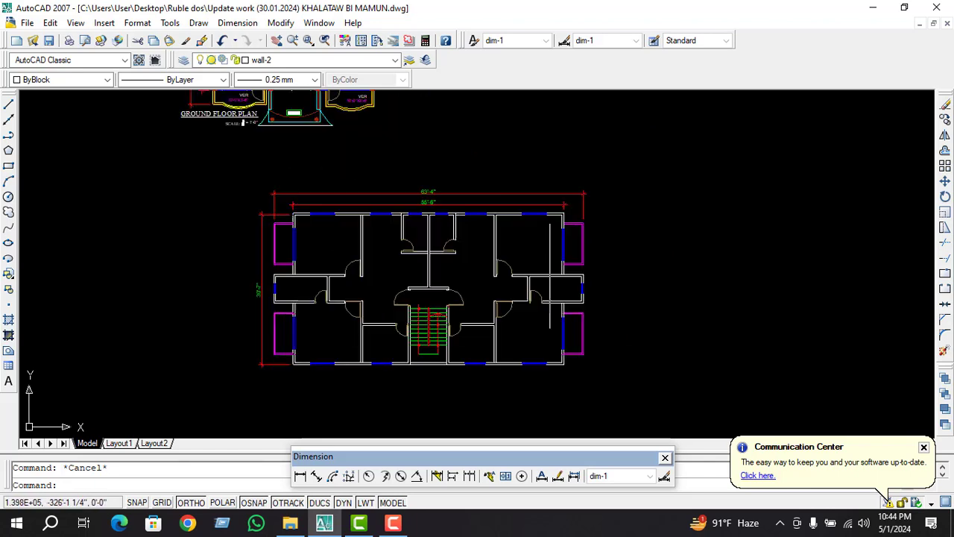
scroll(578, 296, "up", 2)
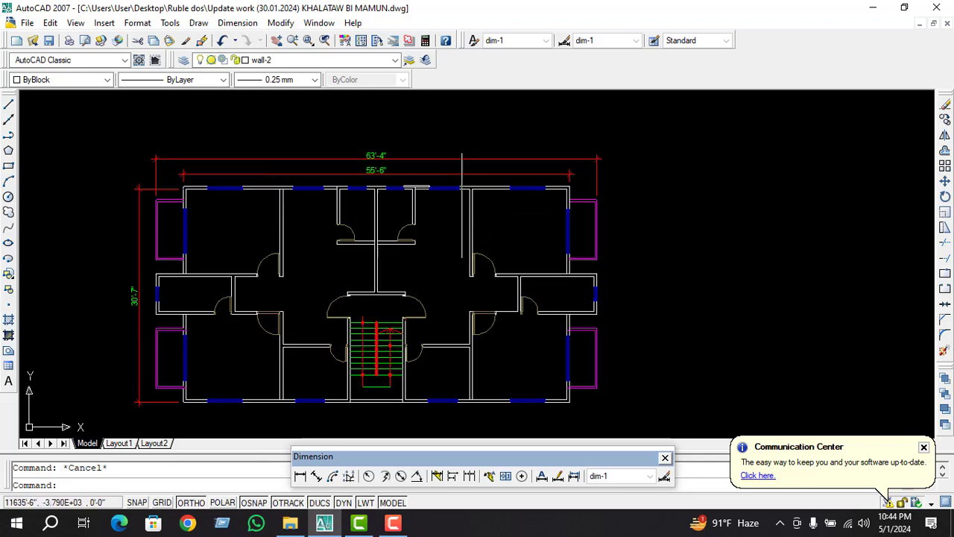
scroll(462, 187, "down", 1)
scroll(358, 190, "up", 1)
scroll(349, 189, "up", 1)
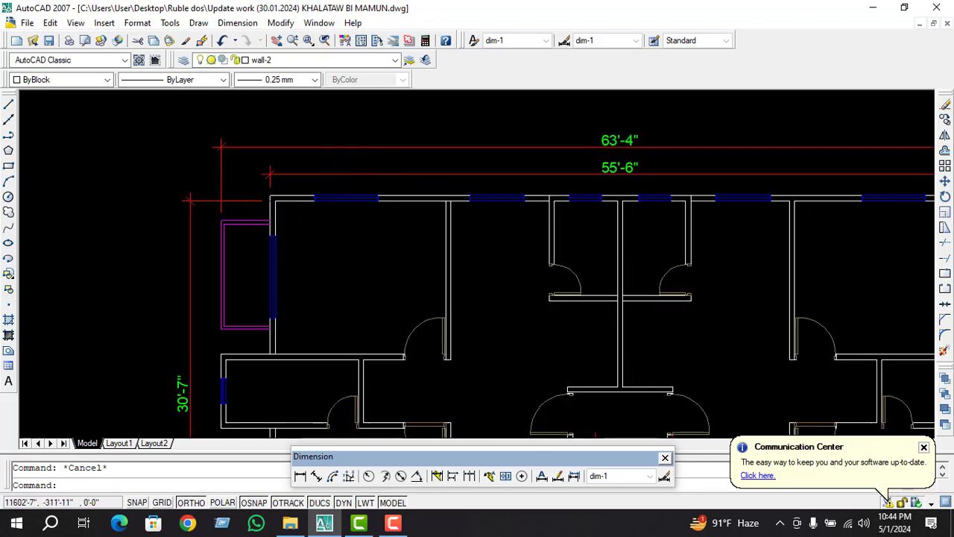
scroll(394, 236, "down", 4)
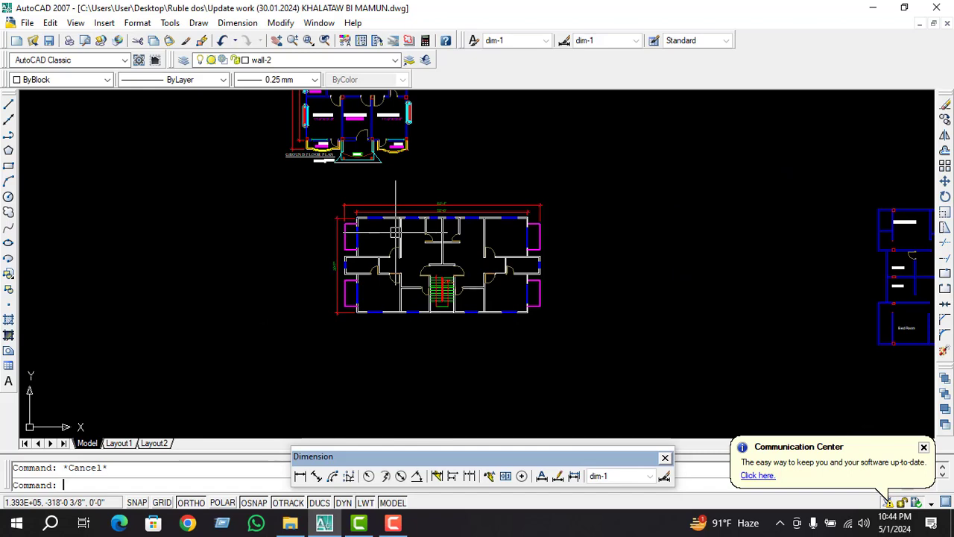
scroll(390, 239, "down", 2)
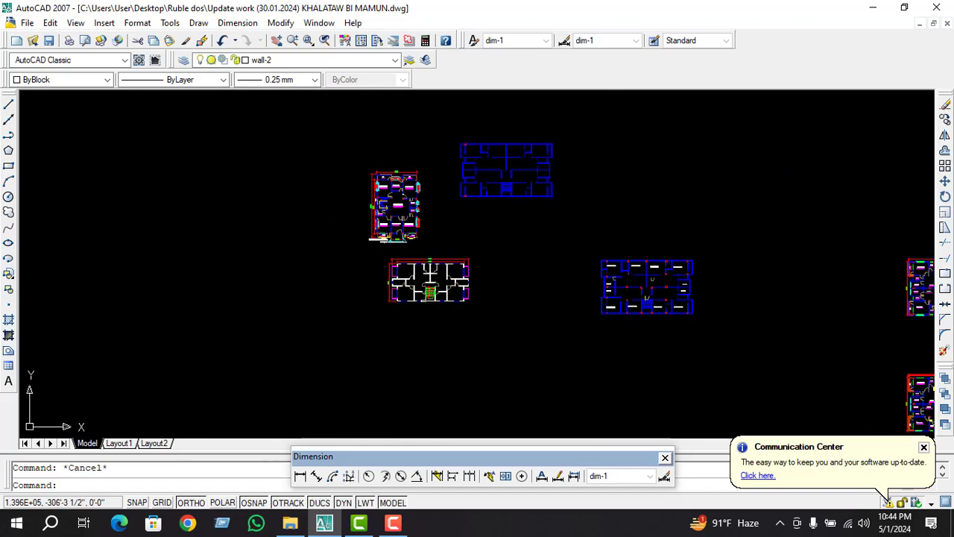
scroll(381, 223, "up", 3)
scroll(368, 199, "up", 2)
scroll(348, 173, "down", 1)
scroll(332, 178, "up", 2)
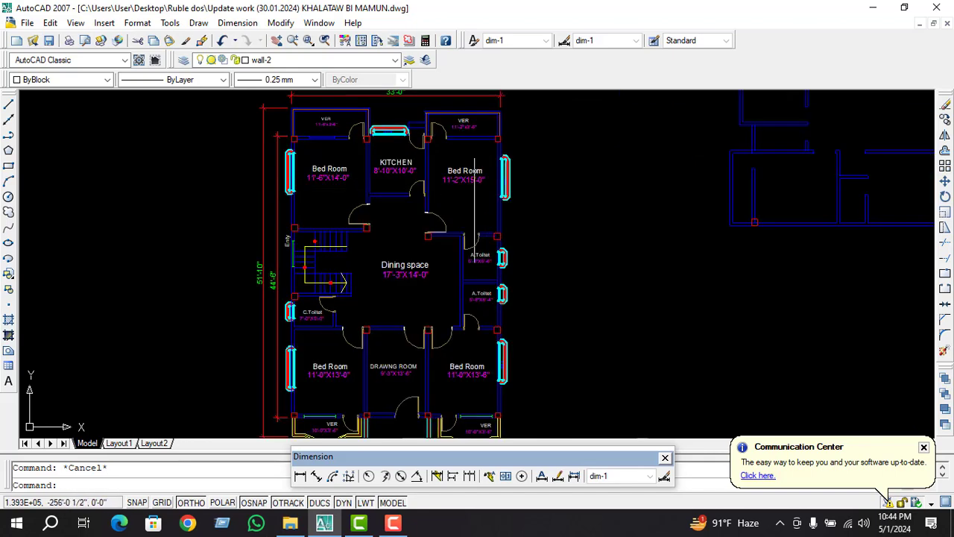
scroll(563, 232, "down", 2)
scroll(476, 241, "up", 1)
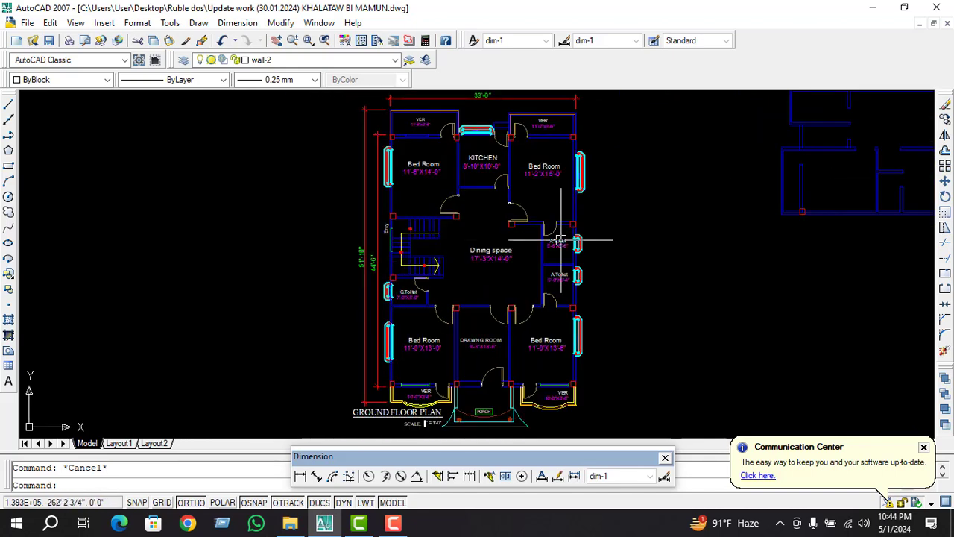
scroll(447, 425, "up", 5)
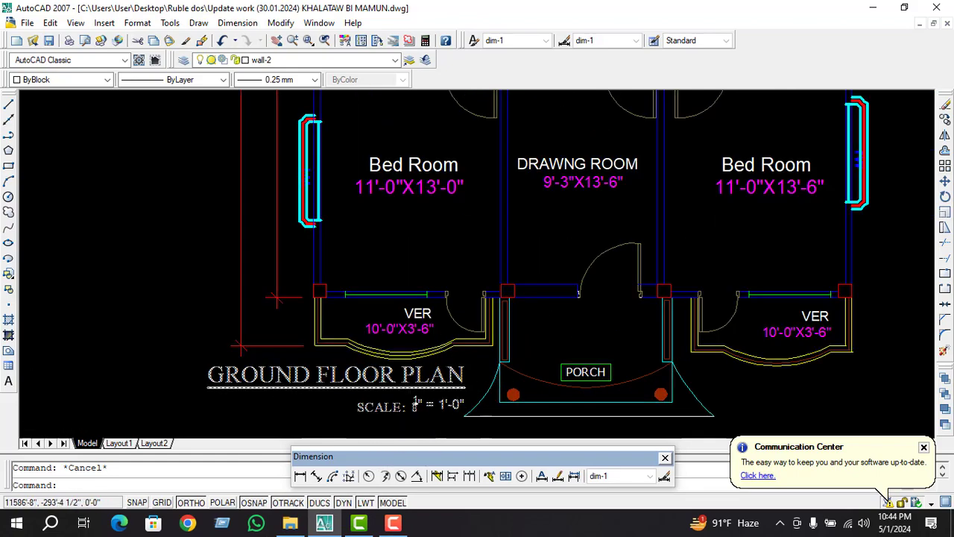
scroll(440, 395, "down", 5)
scroll(438, 382, "down", 3)
scroll(438, 382, "up", 3)
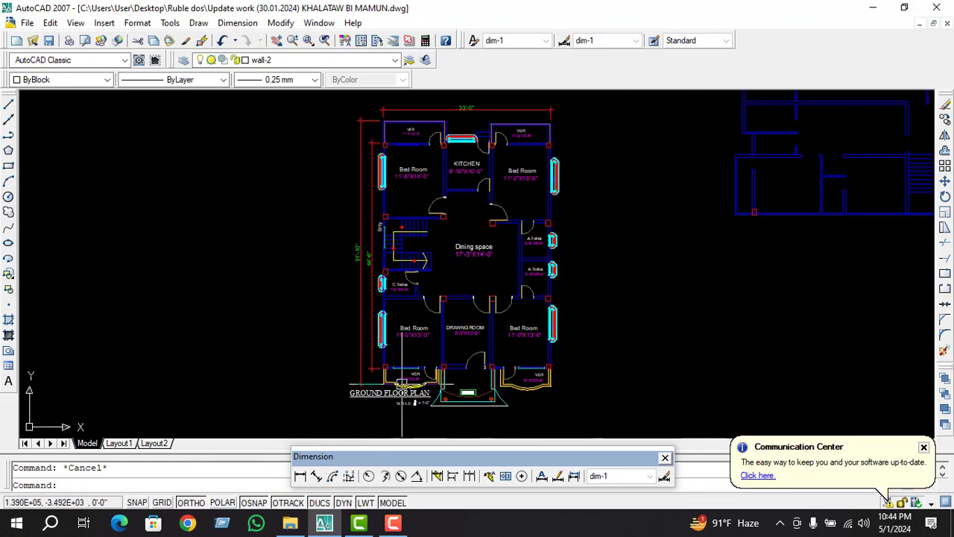
scroll(473, 378, "up", 5)
scroll(455, 357, "up", 3)
scroll(461, 312, "down", 1)
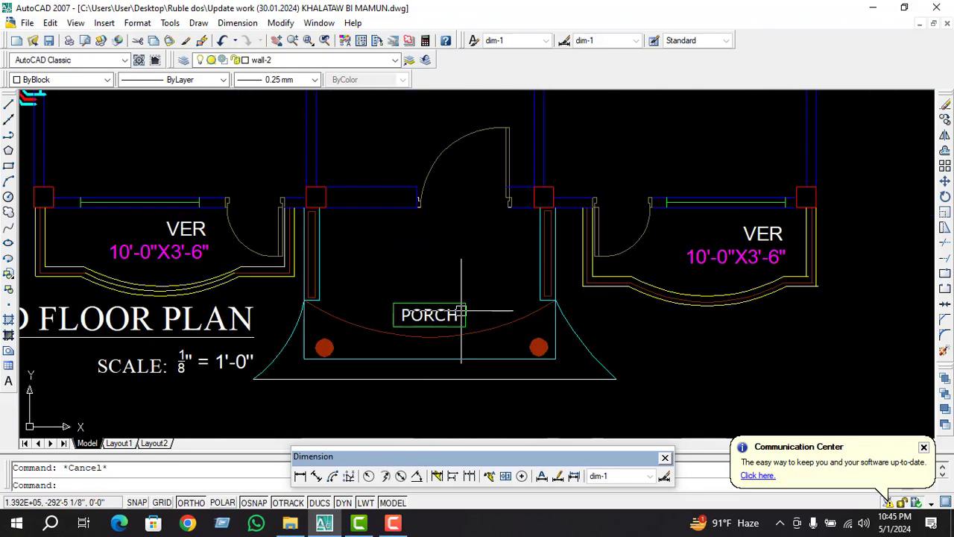
scroll(461, 315, "down", 1)
scroll(470, 361, "down", 3)
middle_click_drag(477, 351, 485, 362)
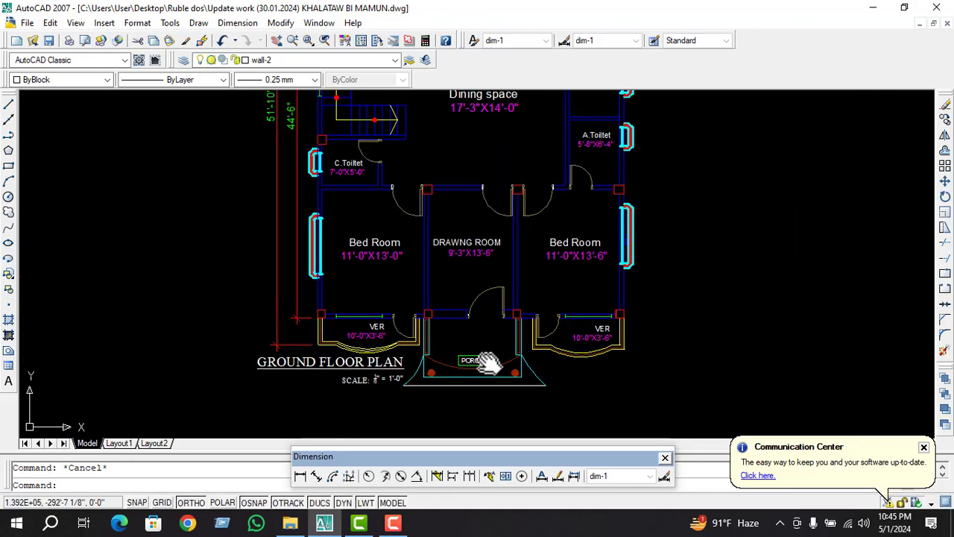
scroll(478, 343, "down", 4)
scroll(478, 343, "up", 5)
scroll(471, 224, "up", 3)
scroll(463, 238, "down", 7)
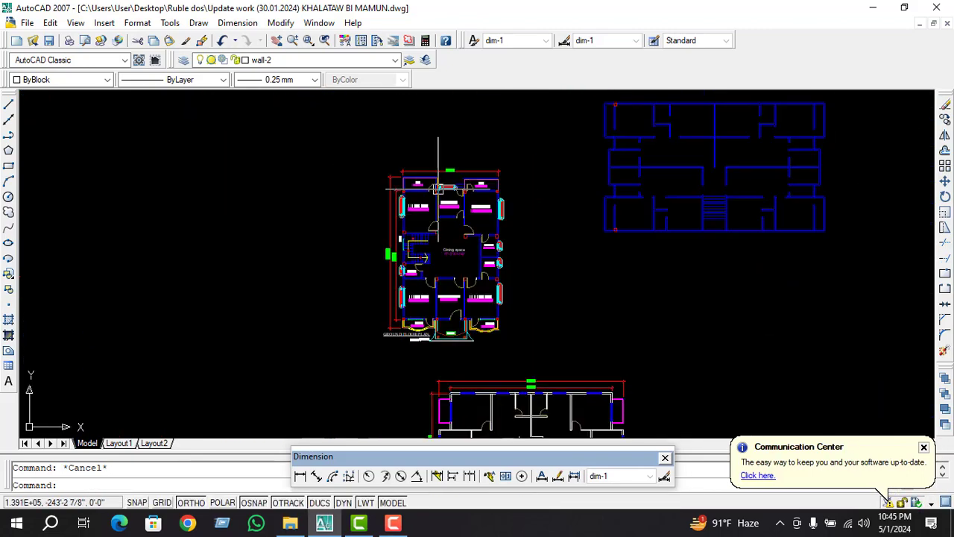
scroll(443, 192, "up", 2)
scroll(448, 193, "down", 5)
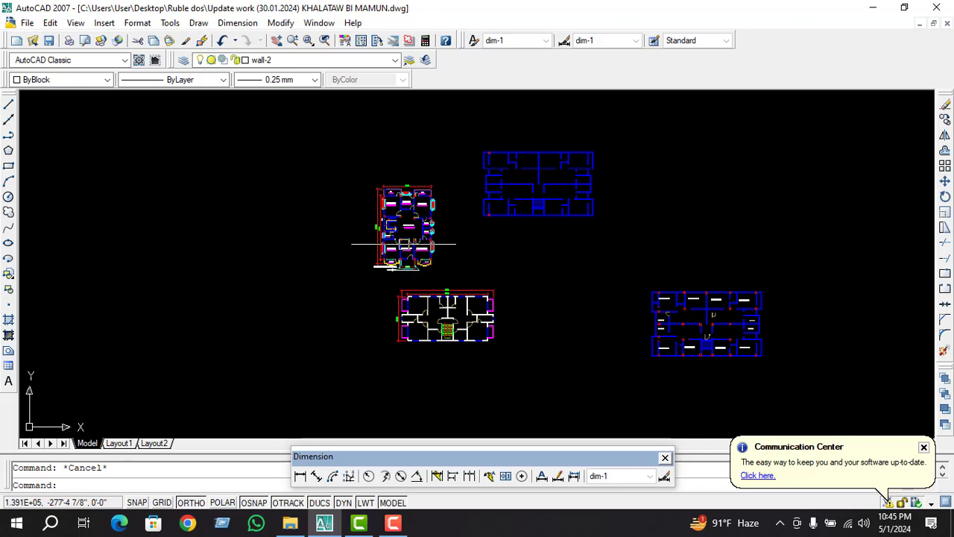
scroll(404, 244, "up", 8)
scroll(390, 241, "up", 2)
scroll(380, 224, "down", 8)
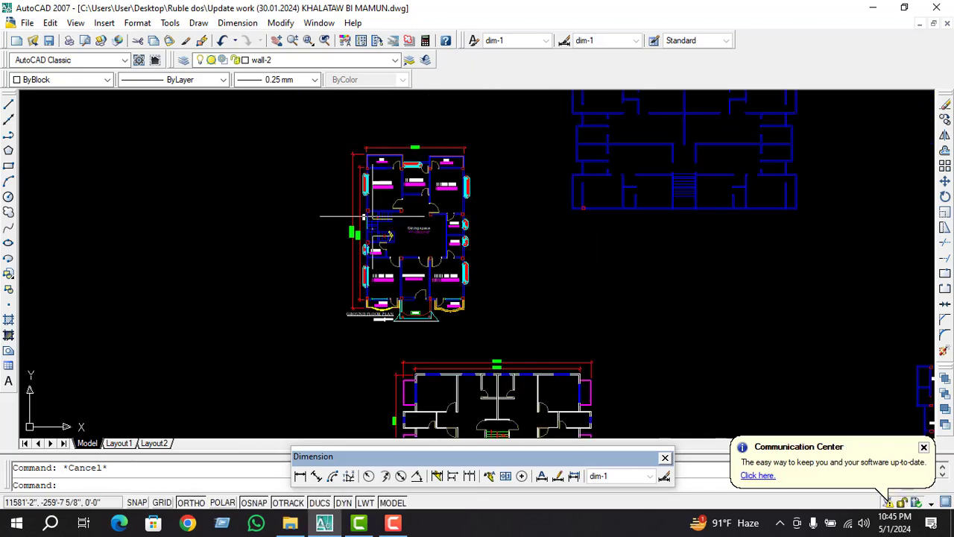
scroll(364, 217, "down", 4)
scroll(417, 283, "up", 3)
scroll(449, 277, "up", 2)
scroll(372, 291, "up", 1)
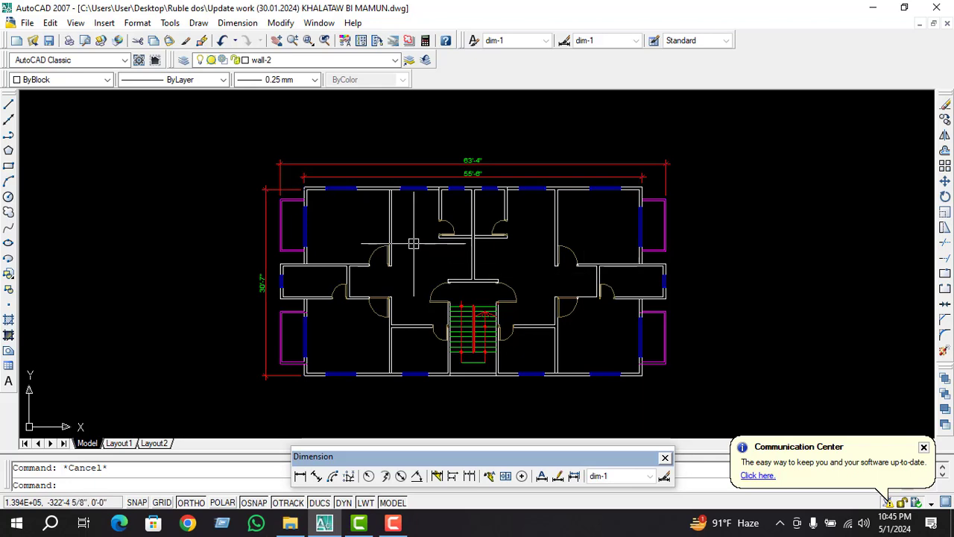
Stretch the vertical overall dimension's top-left end to the outer wall corner, making it 31'-0"
scroll(325, 200, "up", 3)
scroll(315, 186, "up", 2)
left_click(343, 170)
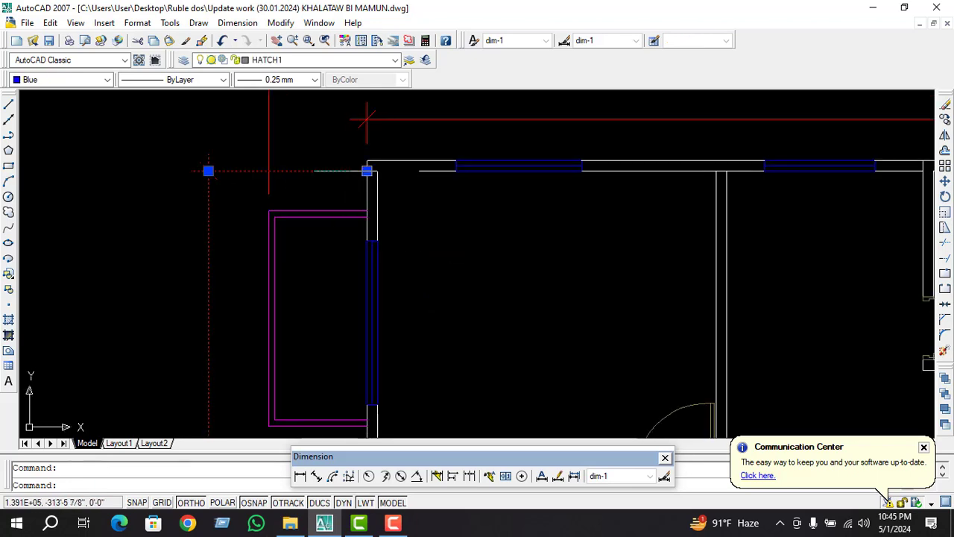
left_click(367, 170)
left_click(367, 168)
scroll(316, 187, "down", 4)
key("Escape")
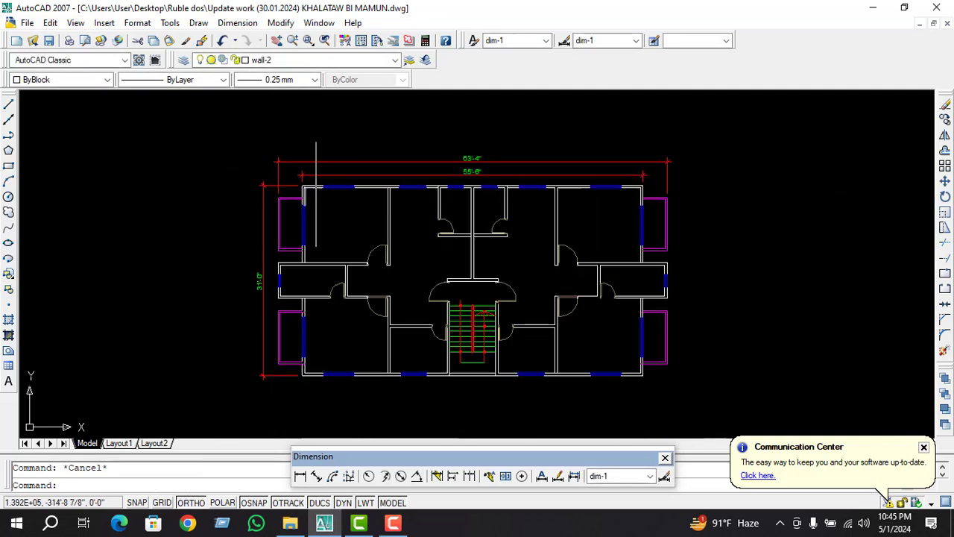
Select and deselect the hatch and objects at the top-right corner, then pan the plan slightly
scroll(672, 182, "up", 3)
left_click(651, 192)
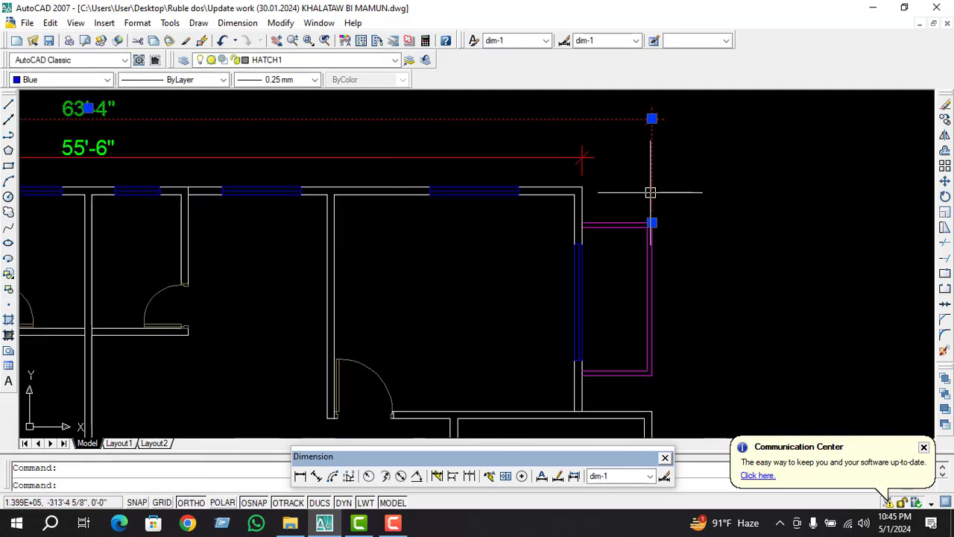
scroll(653, 217, "up", 2)
scroll(646, 218, "down", 2)
scroll(633, 170, "up", 2)
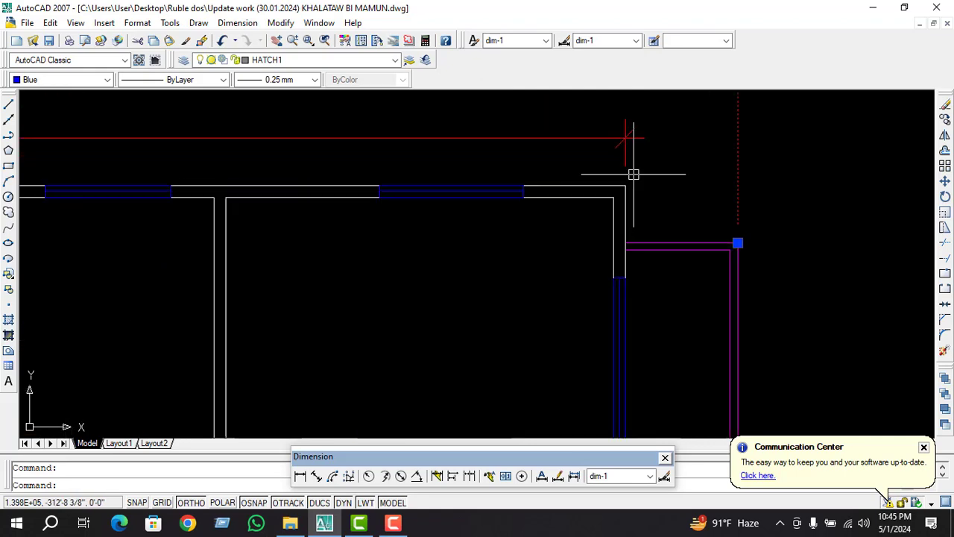
key("Escape")
left_click(622, 159)
key("Escape")
scroll(656, 174, "down", 3)
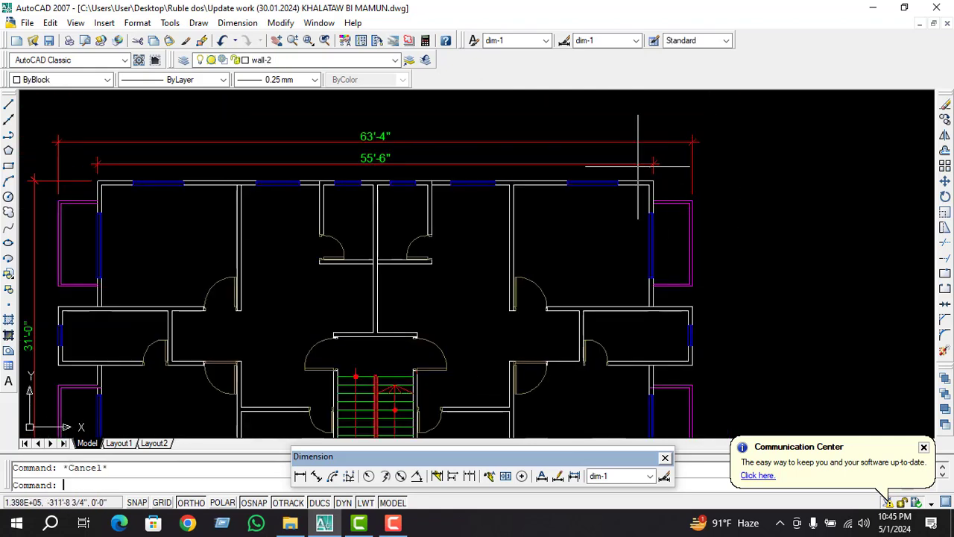
scroll(596, 179, "down", 3)
scroll(572, 187, "up", 3)
middle_click_drag(589, 195, 563, 212)
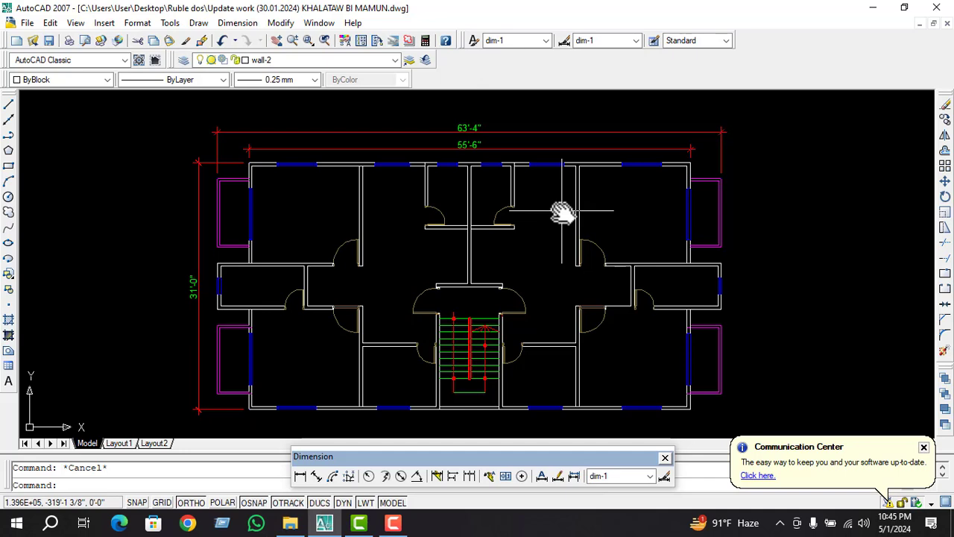
scroll(533, 222, "down", 4)
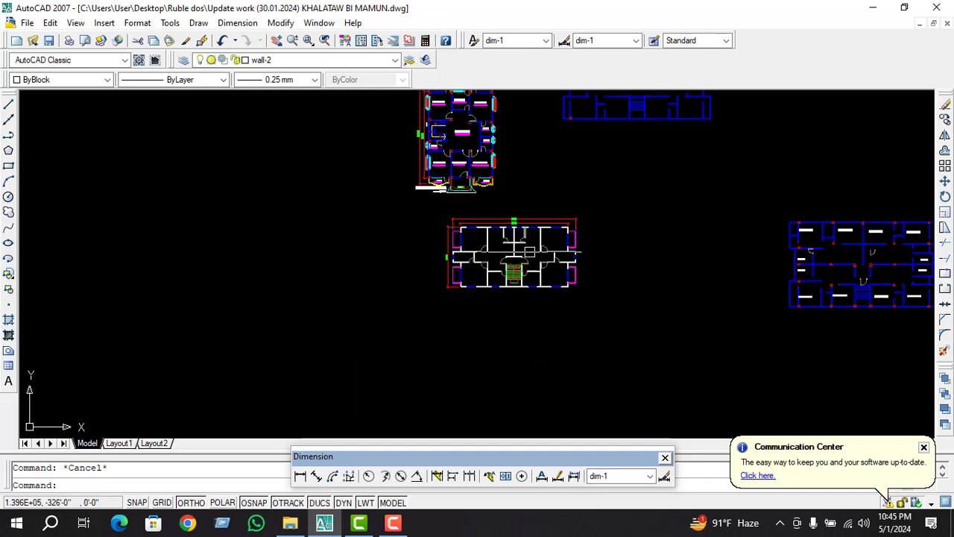
Start copying the Bed Room label with its size text, then cancel that copy
type("co")
key("Return")
scroll(445, 171, "up", 2)
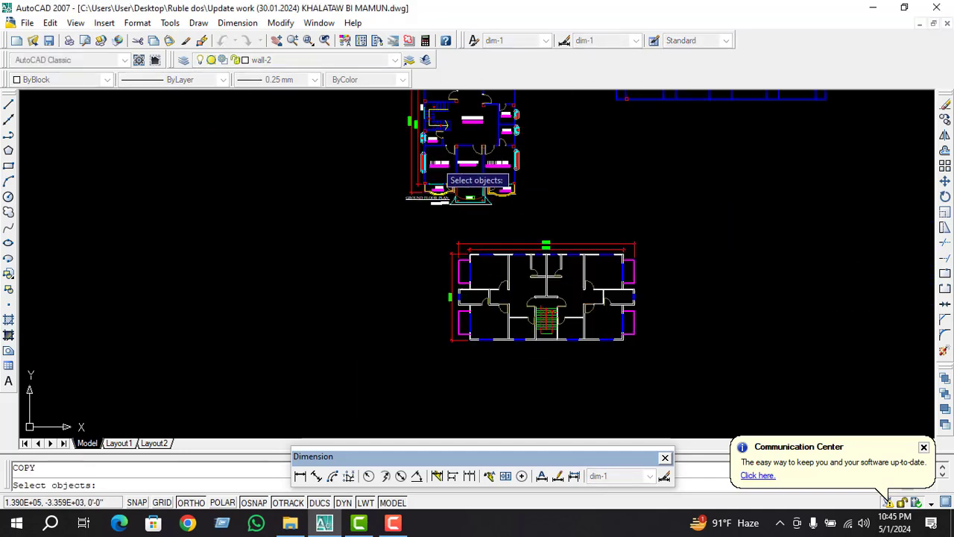
scroll(443, 163, "up", 3)
left_click(443, 162)
key("Return")
left_click(440, 167)
scroll(429, 205, "down", 3)
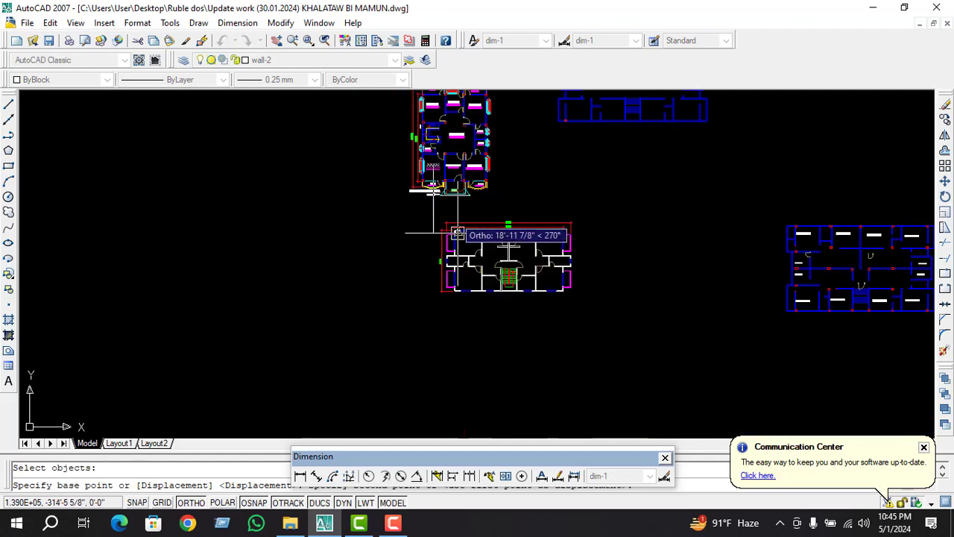
scroll(428, 205, "up", 2)
left_click(191, 503)
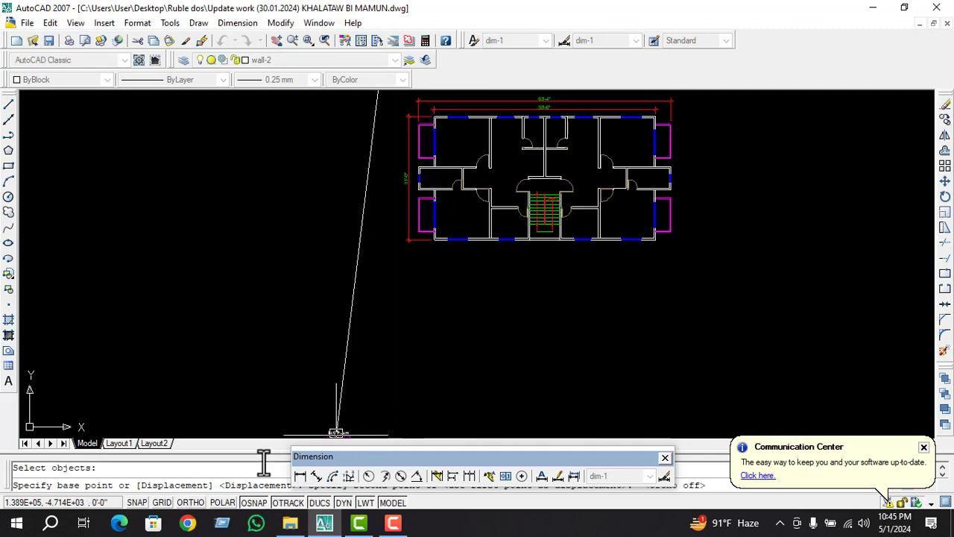
scroll(477, 235, "up", 3)
scroll(444, 198, "down", 5)
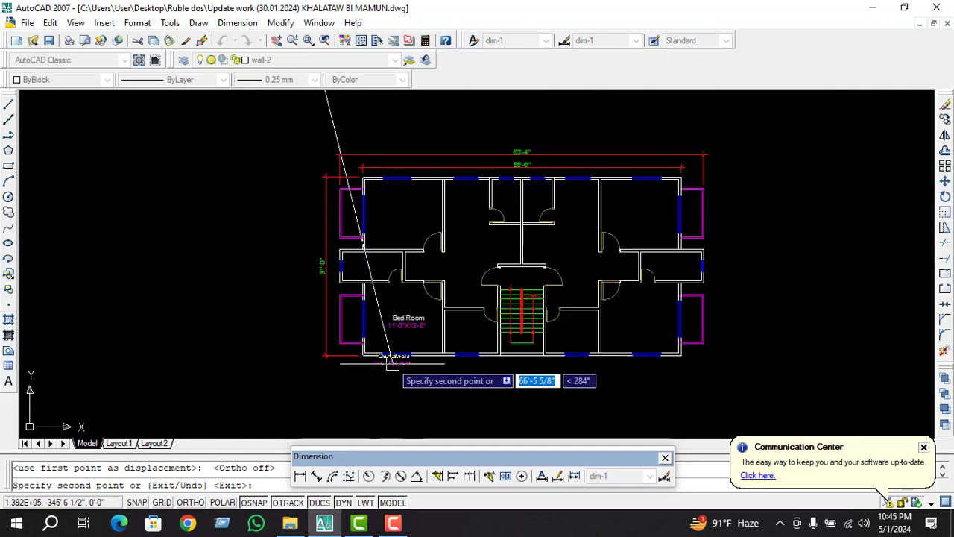
scroll(399, 224, "up", 3)
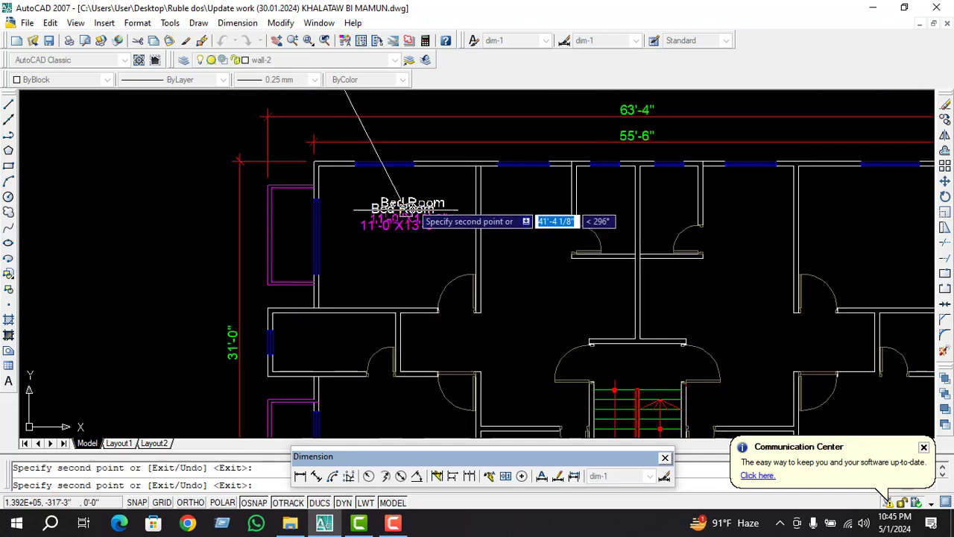
scroll(454, 206, "down", 5)
key("Escape")
scroll(468, 248, "down", 1)
Copy the C.Toilet label into the small toilet room of the lower plan
type("co")
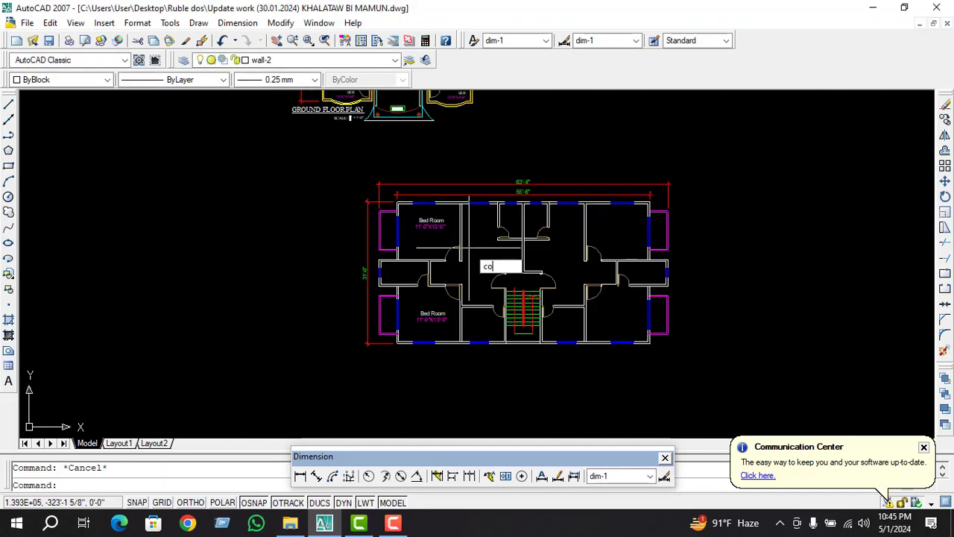
key("Return")
scroll(468, 247, "down", 2)
scroll(477, 298, "up", 4)
scroll(418, 238, "up", 2)
key("Return")
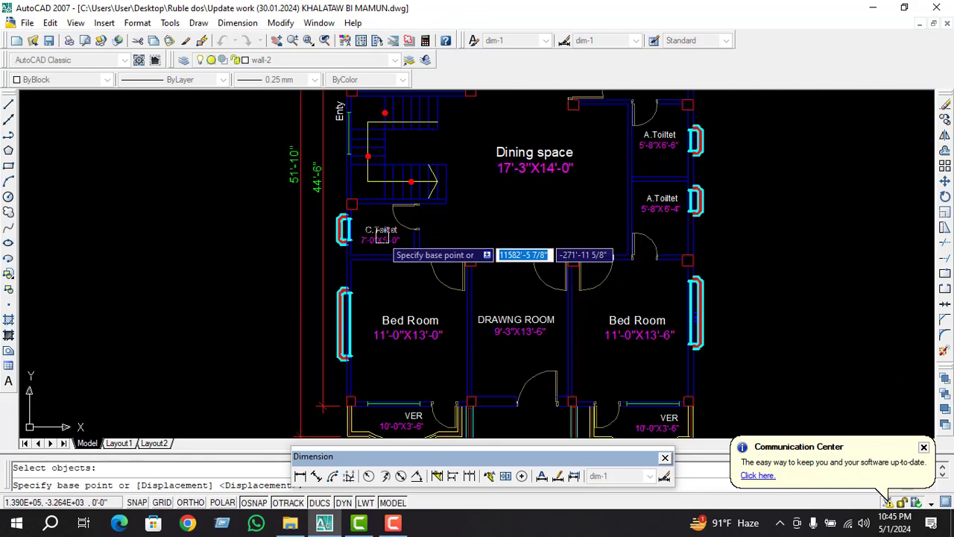
left_click(384, 233)
scroll(425, 257, "down", 3)
scroll(470, 307, "up", 4)
scroll(483, 291, "up", 3)
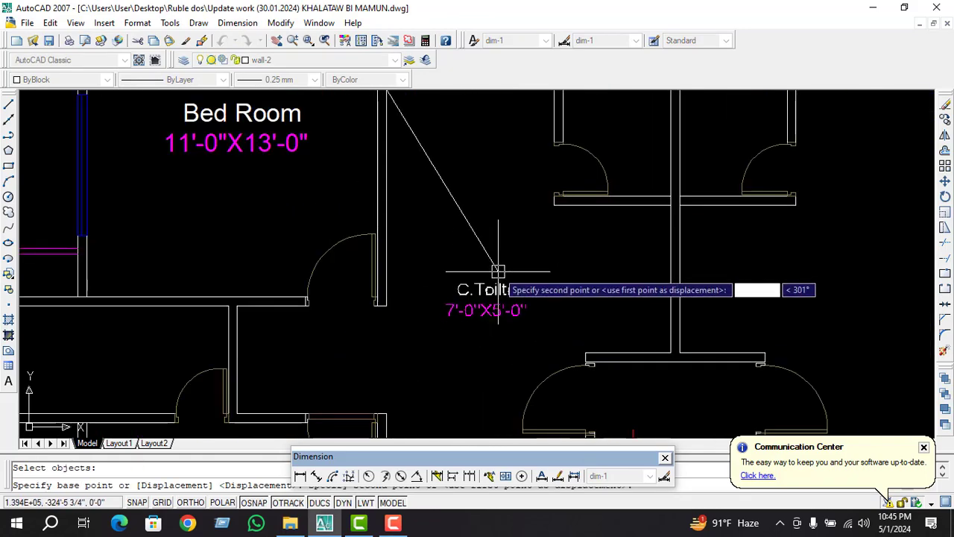
scroll(522, 273, "down", 2)
scroll(555, 223, "up", 2)
scroll(540, 195, "up", 2)
left_click(541, 196)
scroll(532, 192, "down", 1)
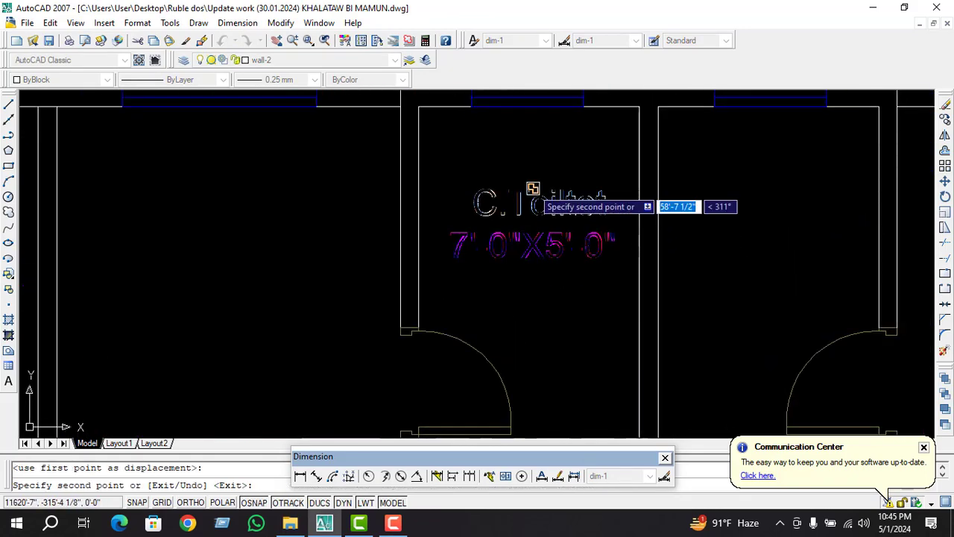
scroll(533, 207, "down", 3)
scroll(437, 335, "up", 3)
scroll(334, 253, "up", 2)
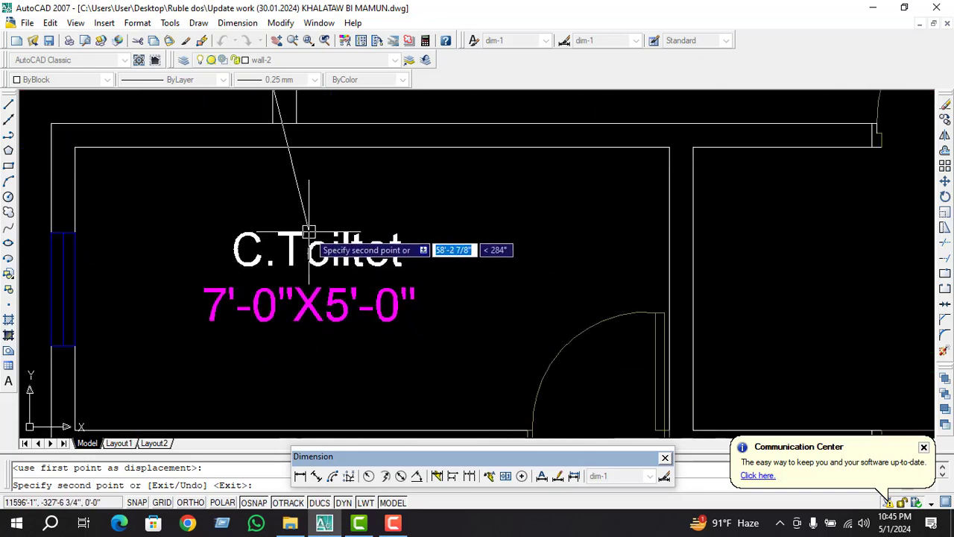
left_click(335, 253)
scroll(400, 278, "down", 4)
scroll(400, 277, "down", 3)
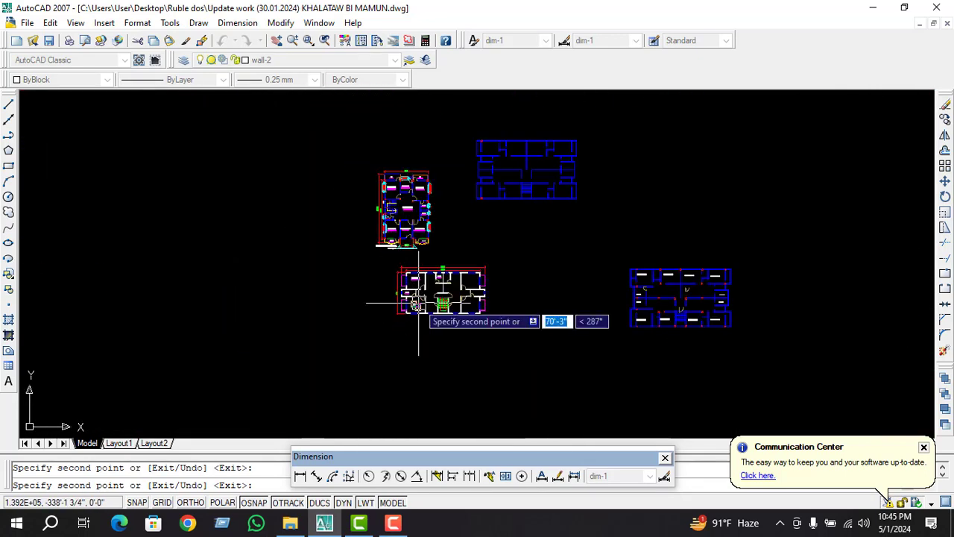
key("Escape")
key("Escape")
scroll(418, 195, "up", 3)
Copy the KITCHEN label with its size text into the kitchen beside the stair
type("c")
key("Return")
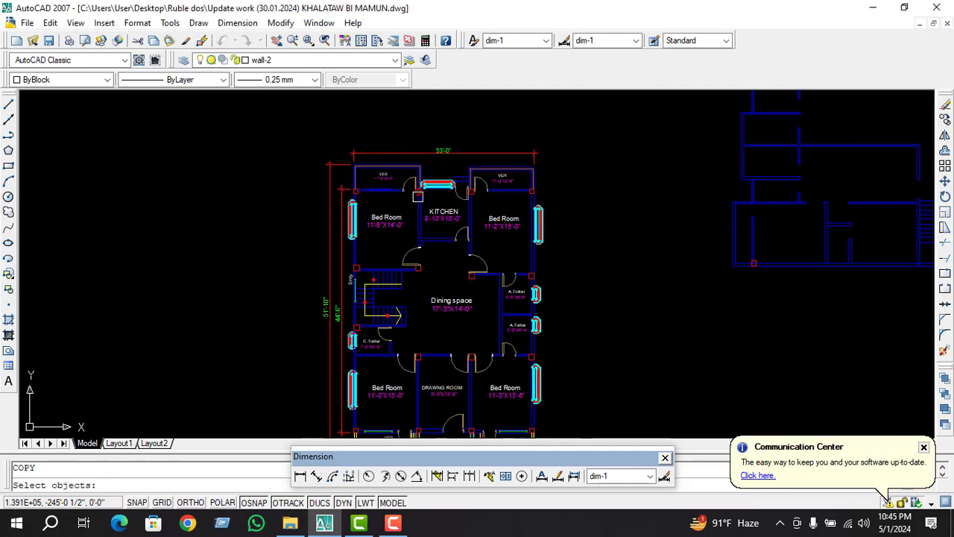
scroll(434, 218, "up", 3)
left_click(451, 208)
key("Return")
left_click(449, 214)
scroll(448, 196, "down", 4)
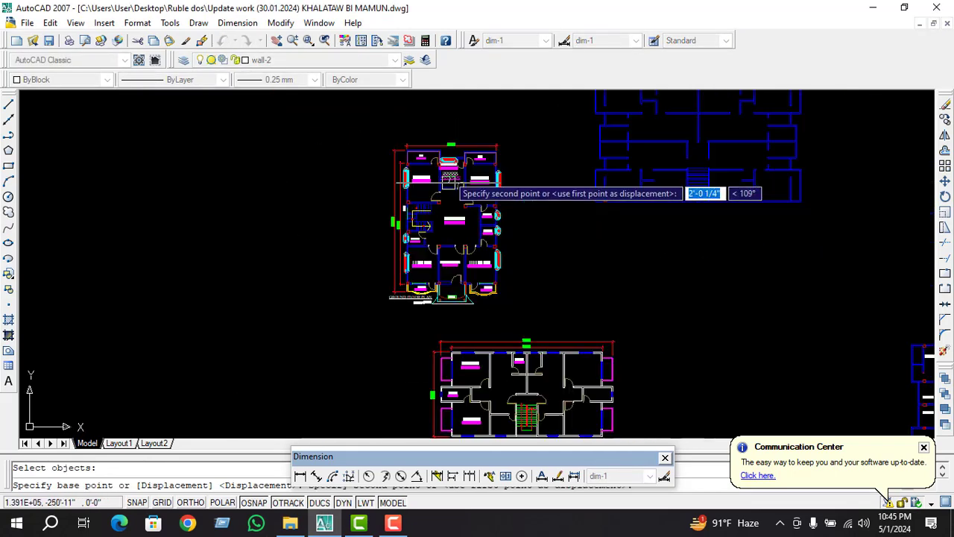
scroll(477, 328, "down", 1)
scroll(489, 333, "up", 4)
scroll(467, 321, "down", 3)
scroll(467, 320, "up", 4)
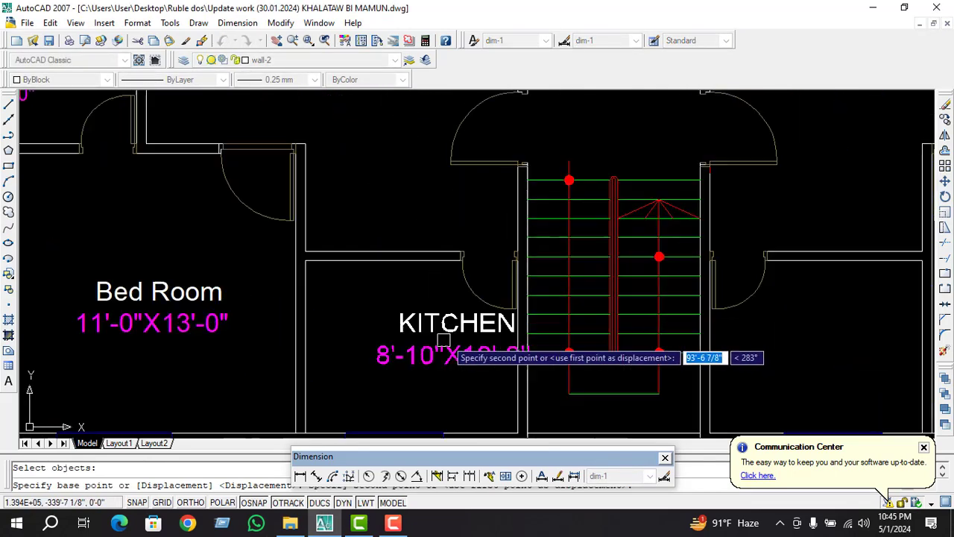
left_click(459, 346)
key("Escape")
scroll(473, 333, "down", 4)
type("c")
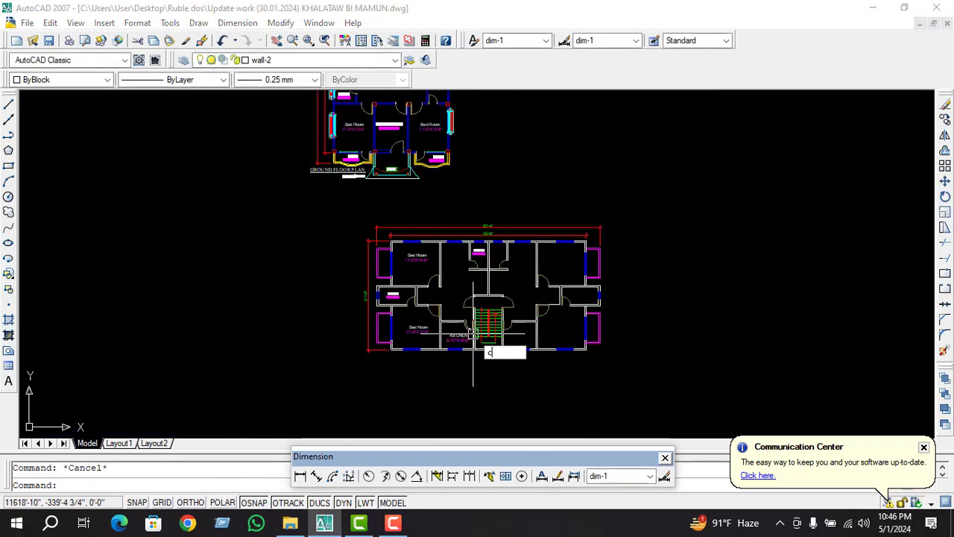
Copy the VER 11'-6"x3'-6" label from the ground floor plan to the left of the lower plan
key("Return")
scroll(511, 351, "down", 2)
scroll(415, 253, "up", 3)
scroll(383, 178, "up", 4)
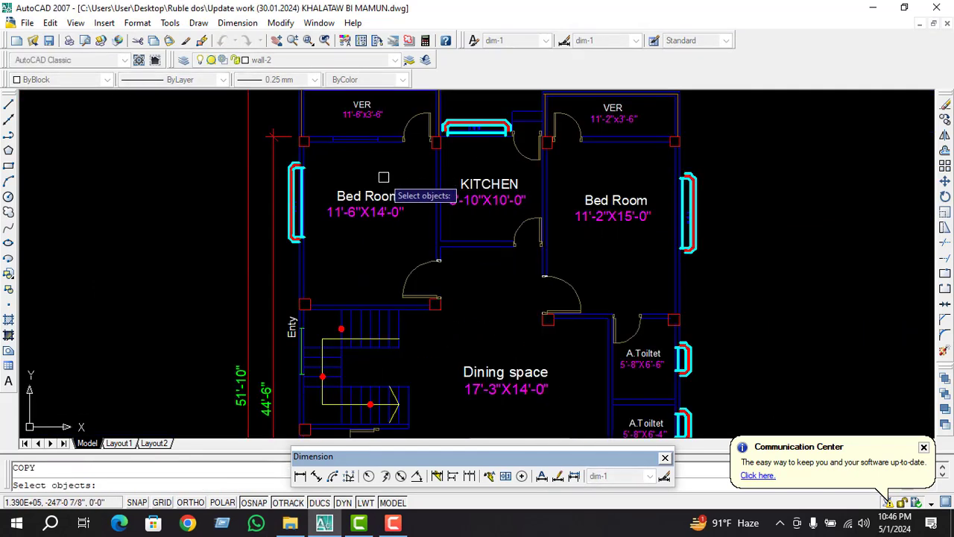
scroll(395, 195, "down", 2)
scroll(377, 146, "up", 3)
left_click(375, 136)
key("Return")
left_click(375, 136)
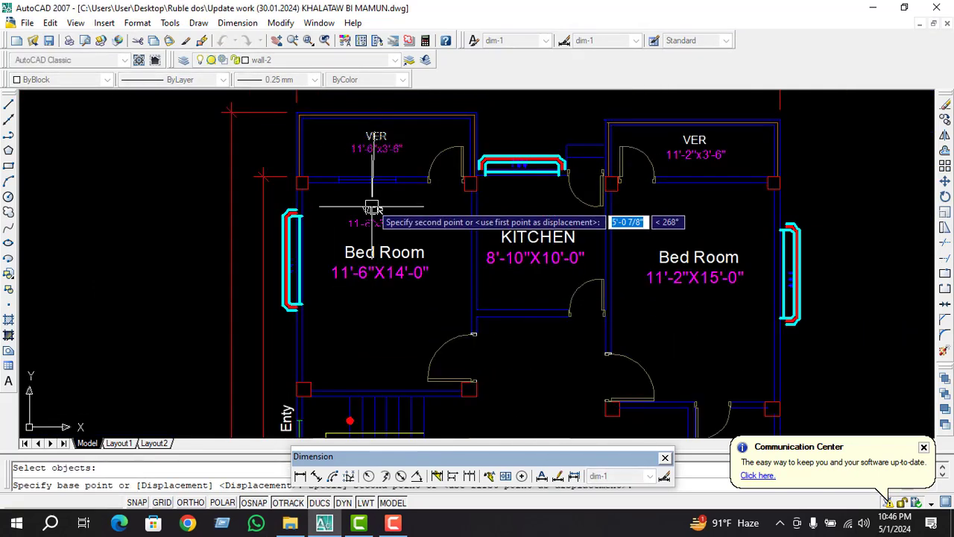
scroll(387, 207, "down", 3)
scroll(383, 304, "up", 2)
scroll(324, 230, "up", 2)
left_click(324, 230)
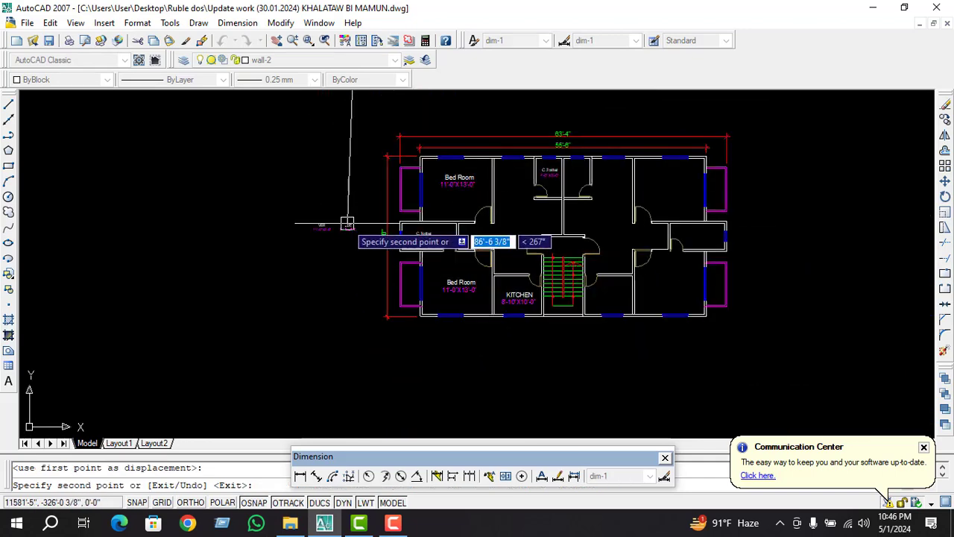
key("Escape")
Rotate the copied VER label 90° with ORTHO on so it stands vertical
left_click(343, 205)
left_click(308, 250)
type("ro")
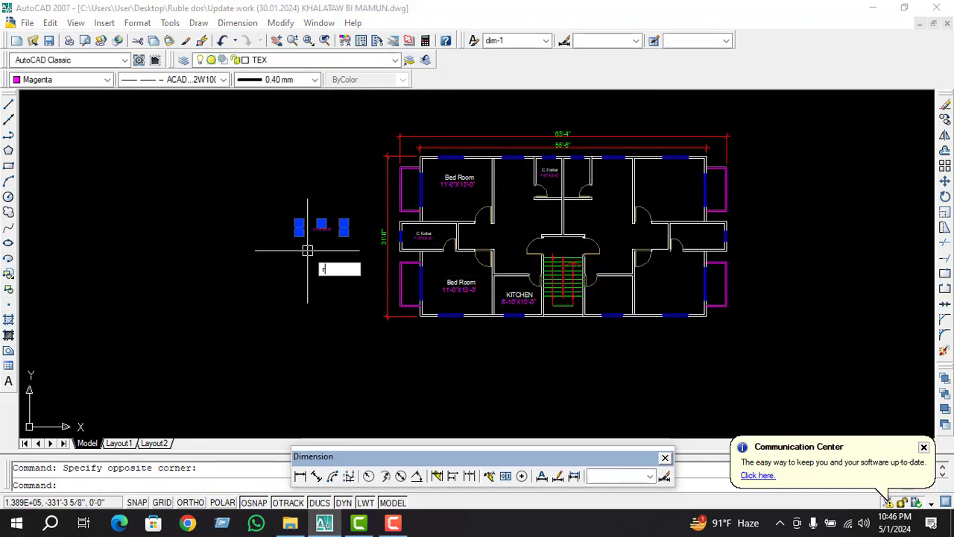
key("Return")
left_click(307, 251)
left_click(195, 503)
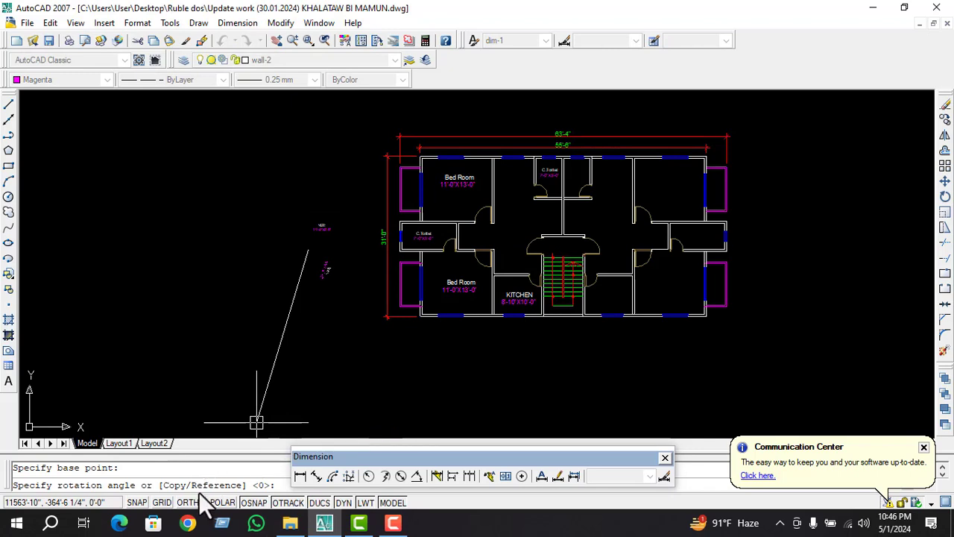
left_click(287, 180)
key("Escape")
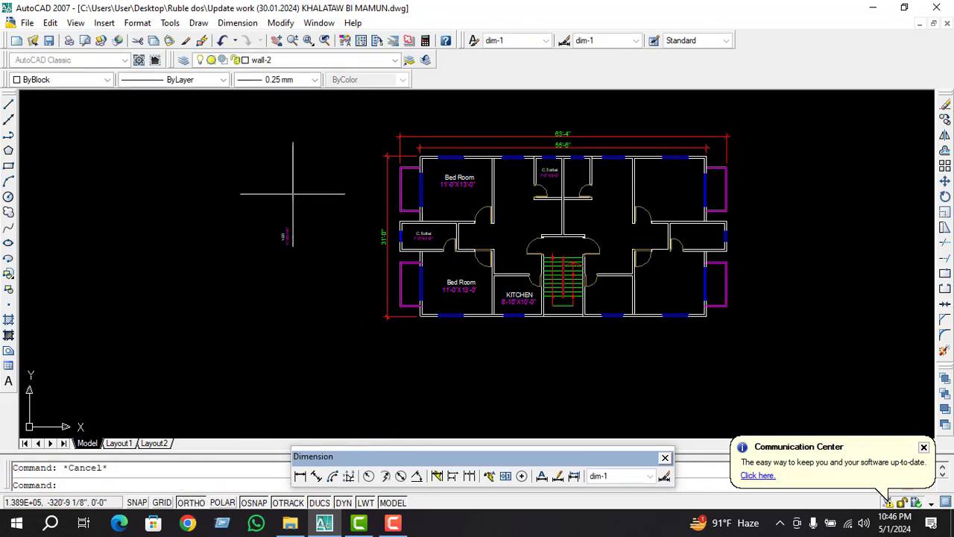
scroll(298, 214, "up", 5)
Copy the vertical VER label into the magenta verandah outline beside the Bed Room
left_click(298, 214)
left_click(219, 354)
type("co")
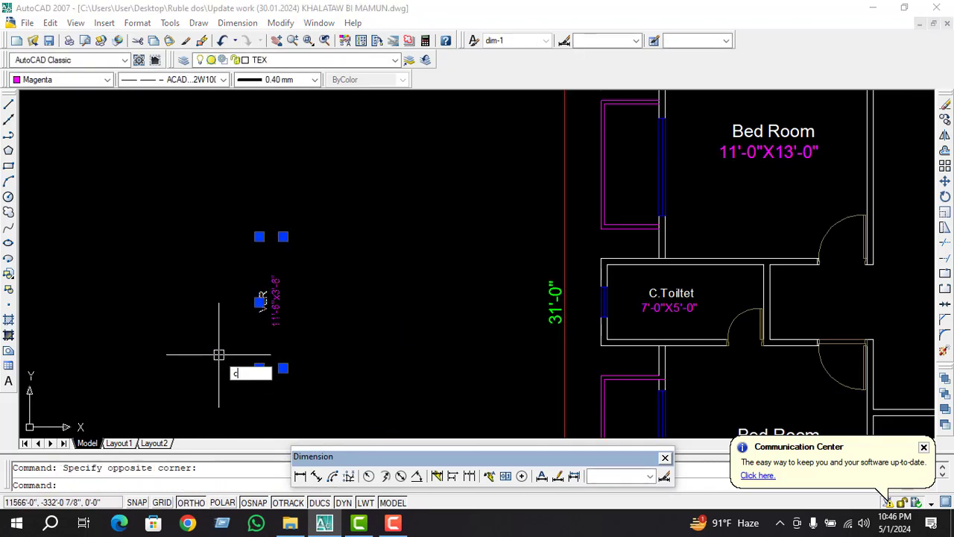
key("Return")
left_click(281, 305)
scroll(411, 284, "down", 2)
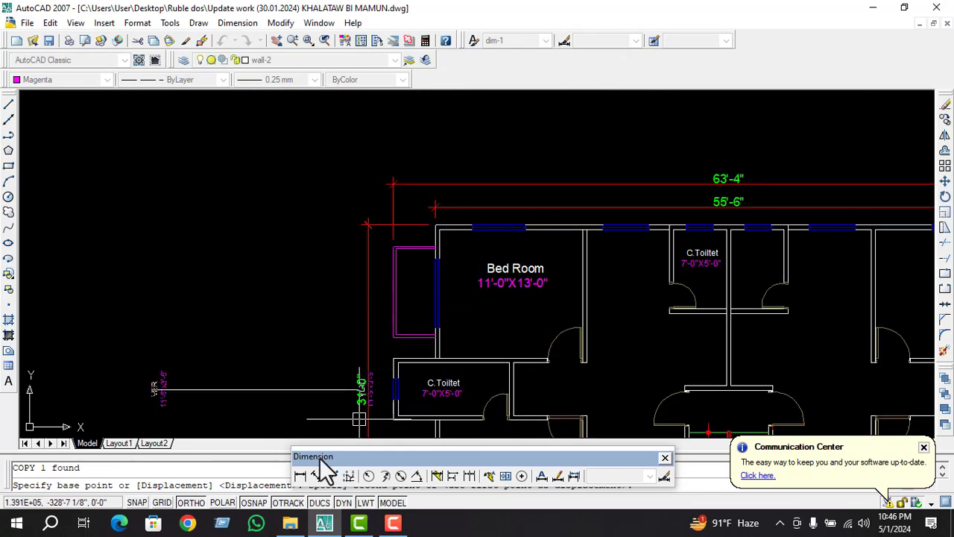
scroll(405, 316, "up", 1)
scroll(426, 298, "up", 3)
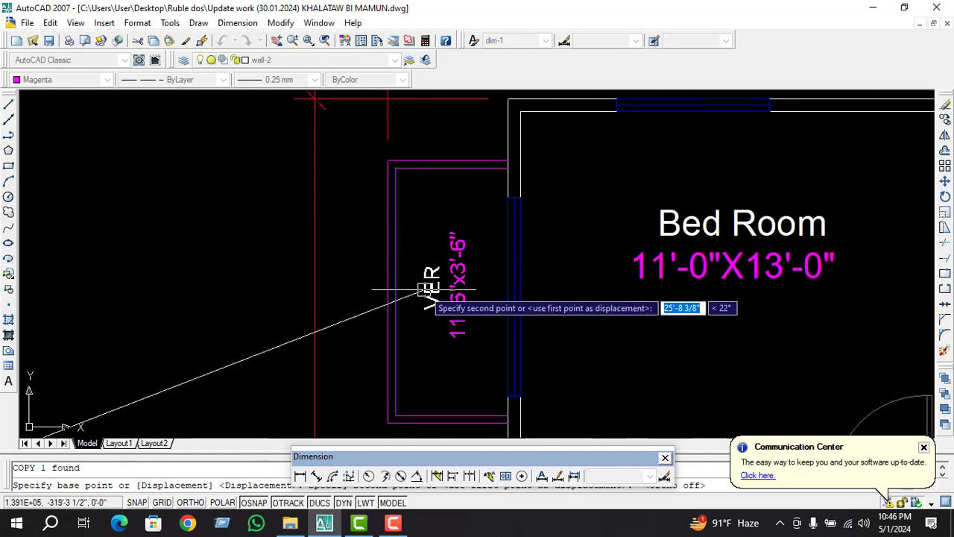
left_click(429, 299)
key("Escape")
scroll(394, 288, "up", 2)
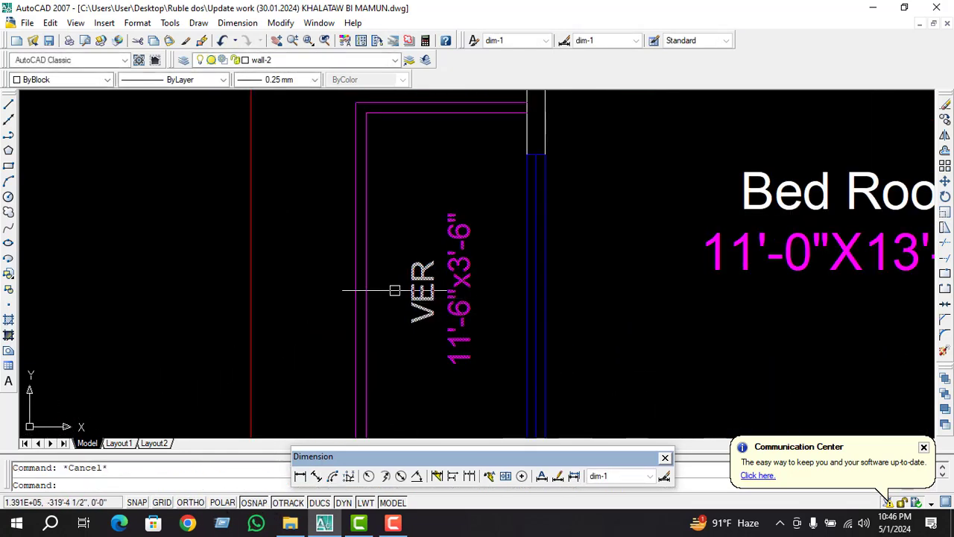
scroll(396, 252, "down", 2)
Recolour the VER label's 11'-6"x3'-6" size line to Cyan using the ED text editor
double_click(433, 294)
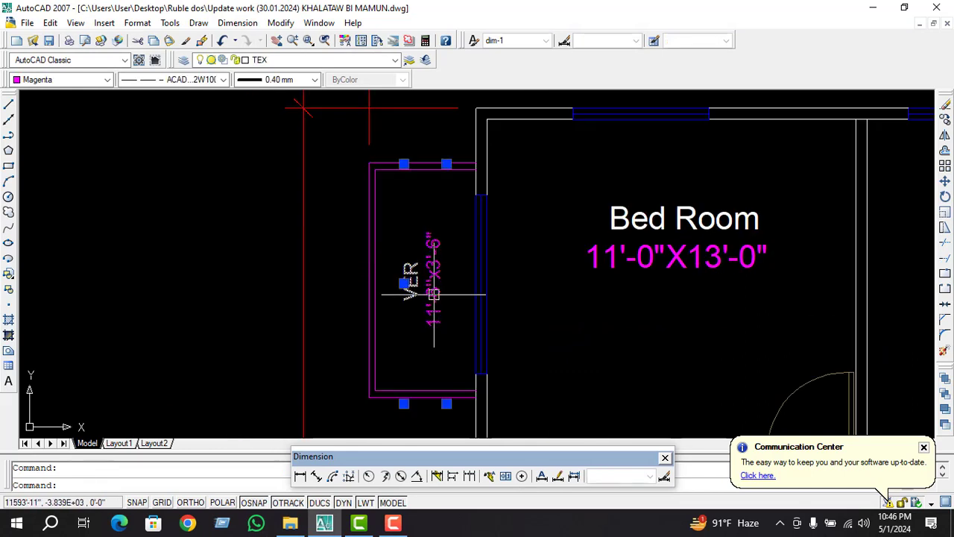
key("Escape")
left_click(435, 290)
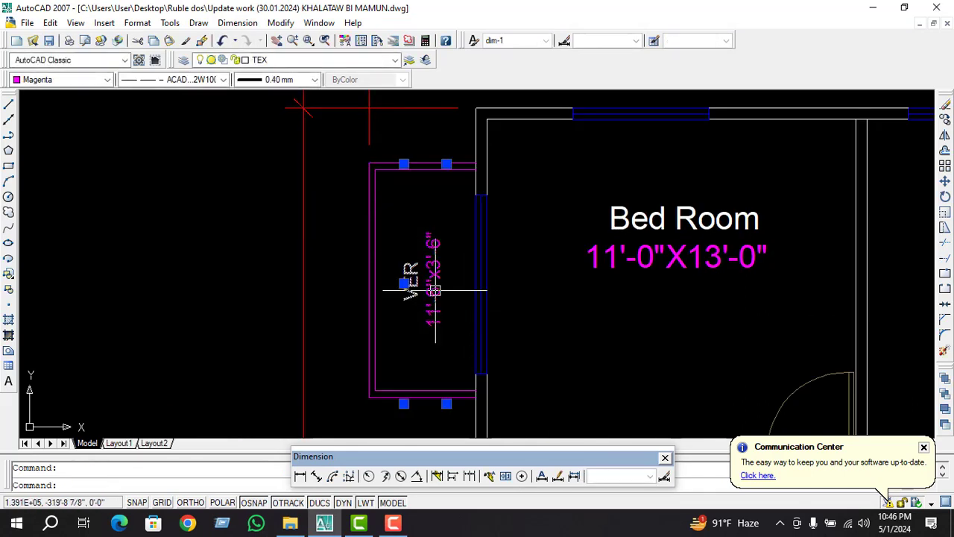
type("ed")
key("Return")
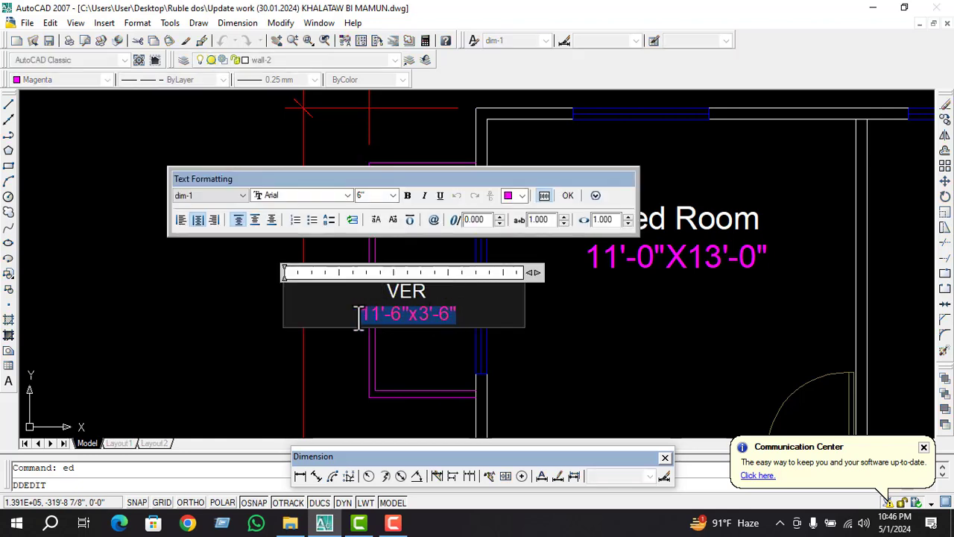
left_click(522, 196)
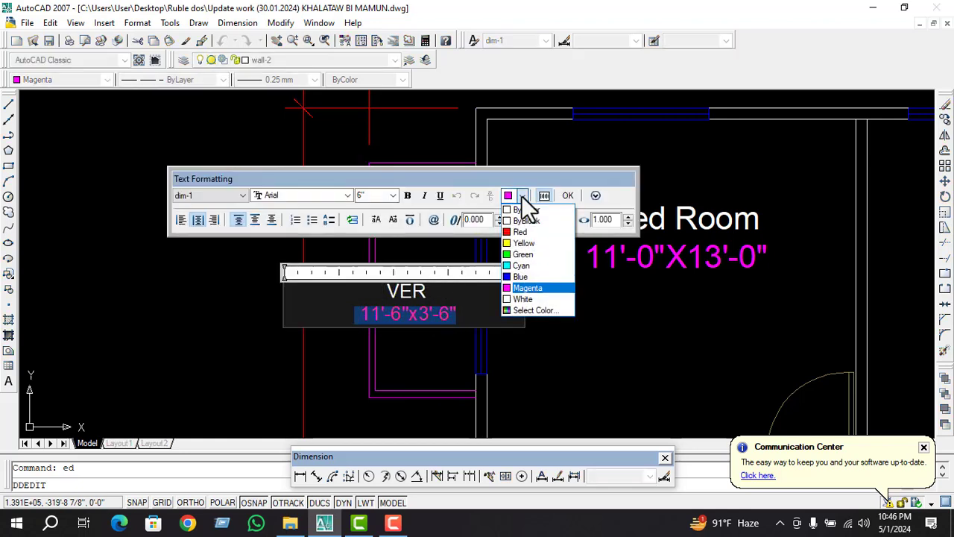
left_click(521, 265)
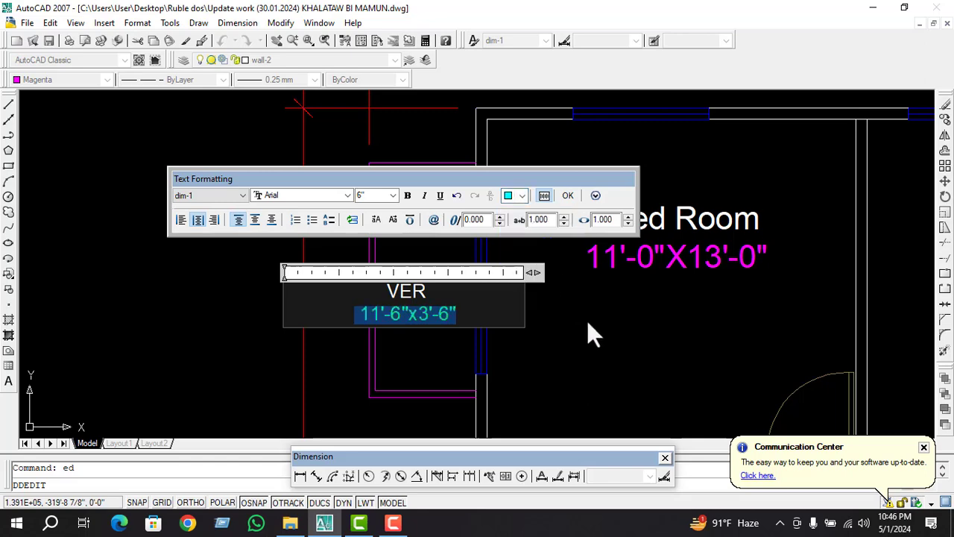
left_click(591, 336)
key("Escape")
scroll(374, 219, "down", 6)
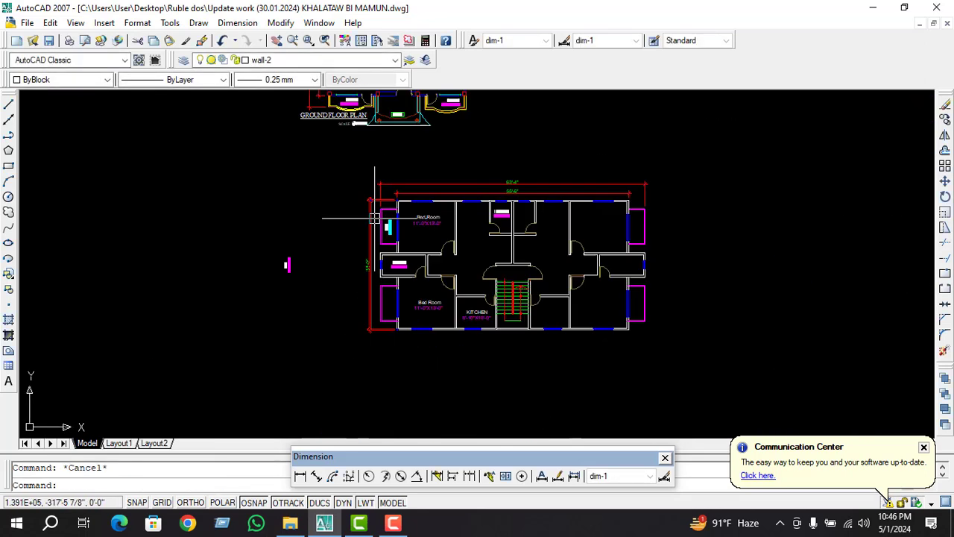
Copy the Dining space 17'-3"X14'-0" label from the ground floor plan into the lower plan
scroll(434, 244, "up", 3)
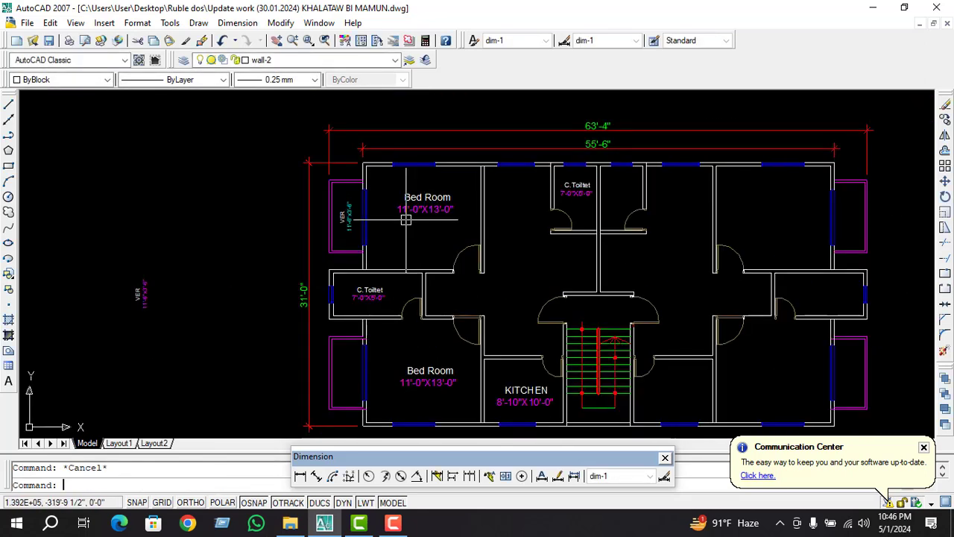
scroll(406, 220, "down", 5)
scroll(408, 253, "down", 1)
type("co")
key("Return")
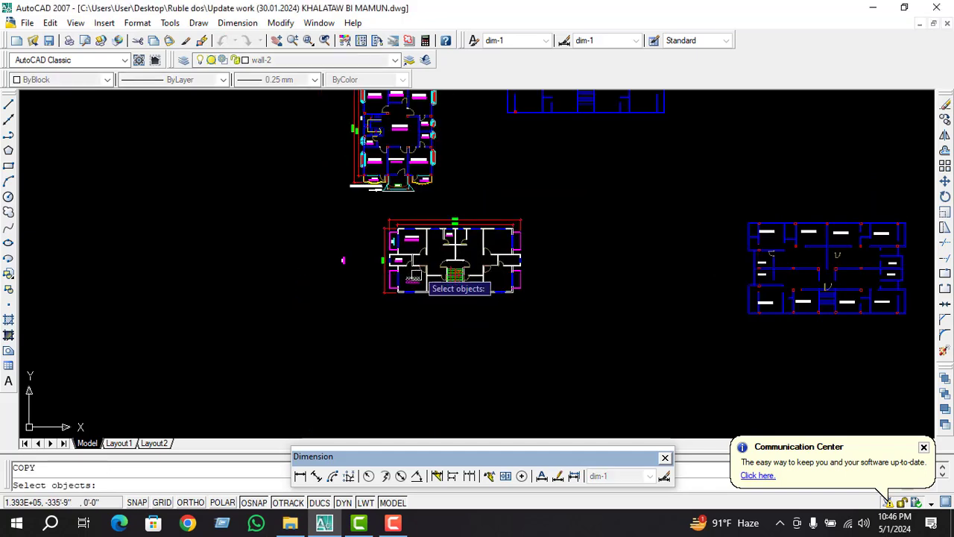
scroll(395, 140, "up", 5)
left_click(388, 140)
key("Return")
left_click(388, 140)
scroll(441, 162, "down", 6)
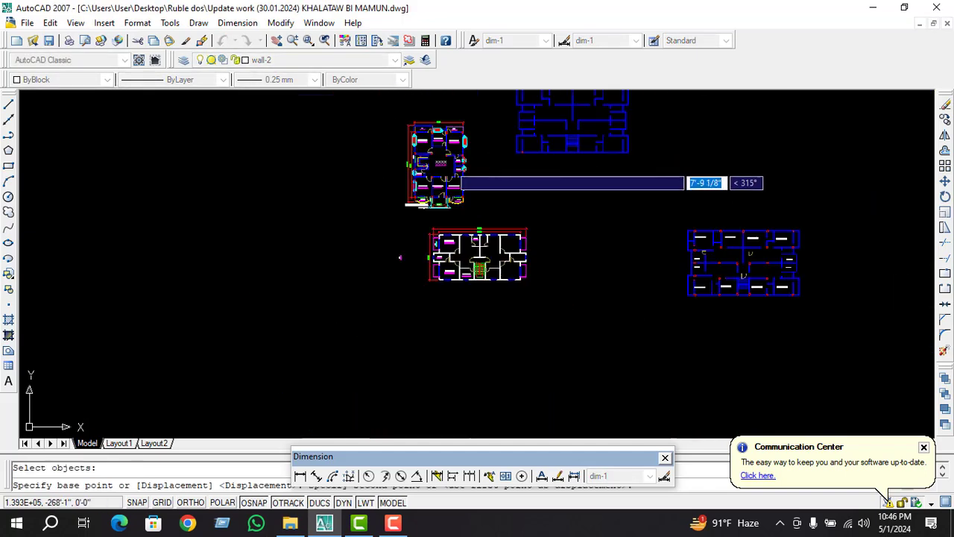
scroll(447, 224, "up", 5)
scroll(458, 181, "up", 3)
scroll(447, 224, "down", 2)
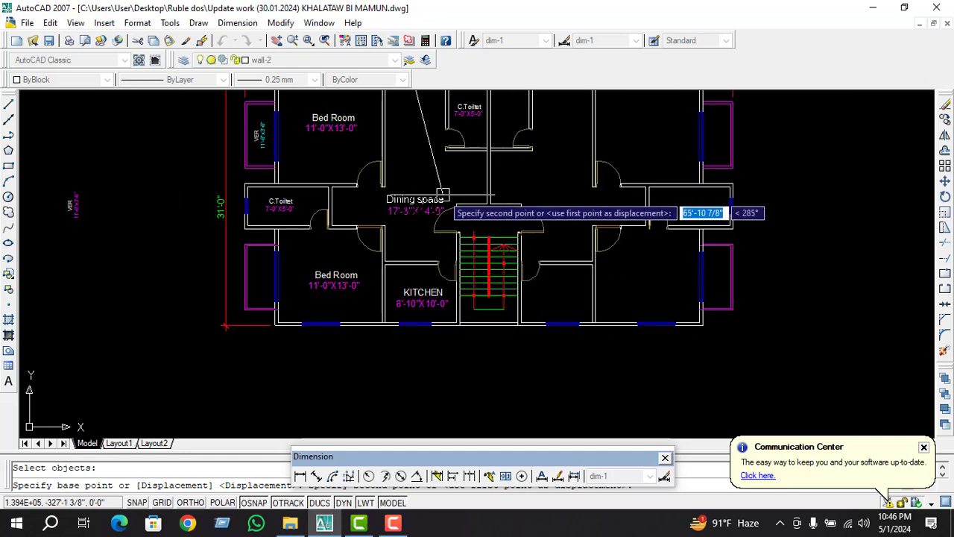
scroll(442, 199, "down", 3)
scroll(458, 223, "up", 4)
scroll(440, 224, "up", 2)
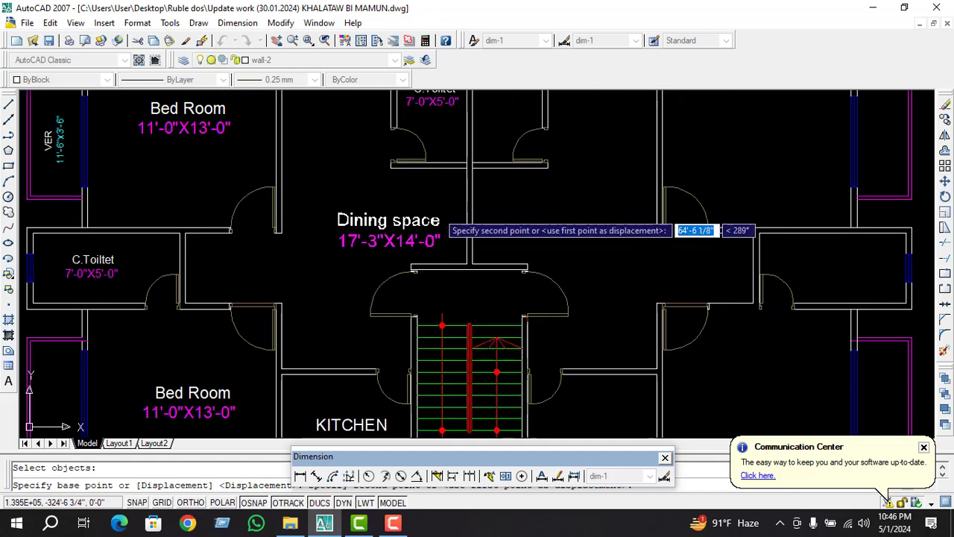
left_click(365, 249)
scroll(387, 305, "down", 3)
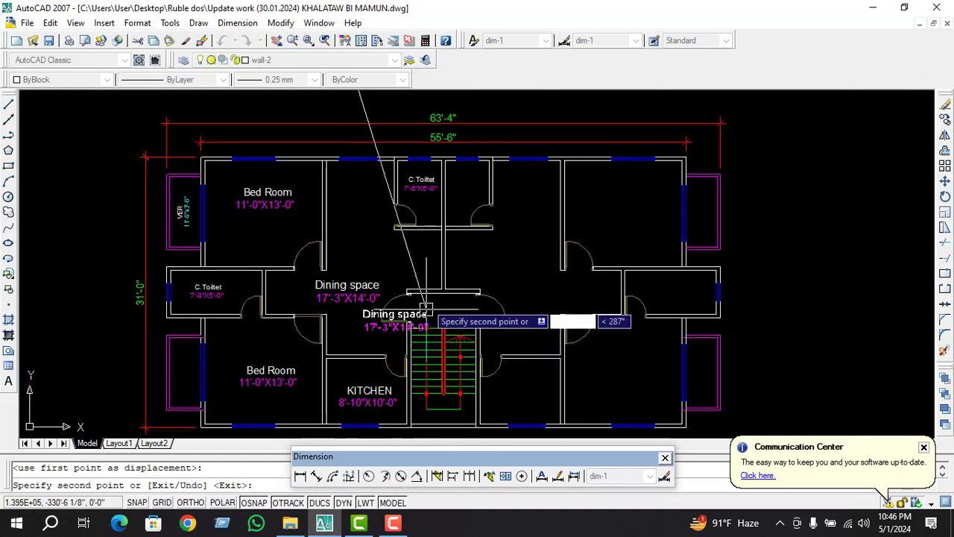
scroll(399, 218, "up", 2)
scroll(417, 246, "up", 2)
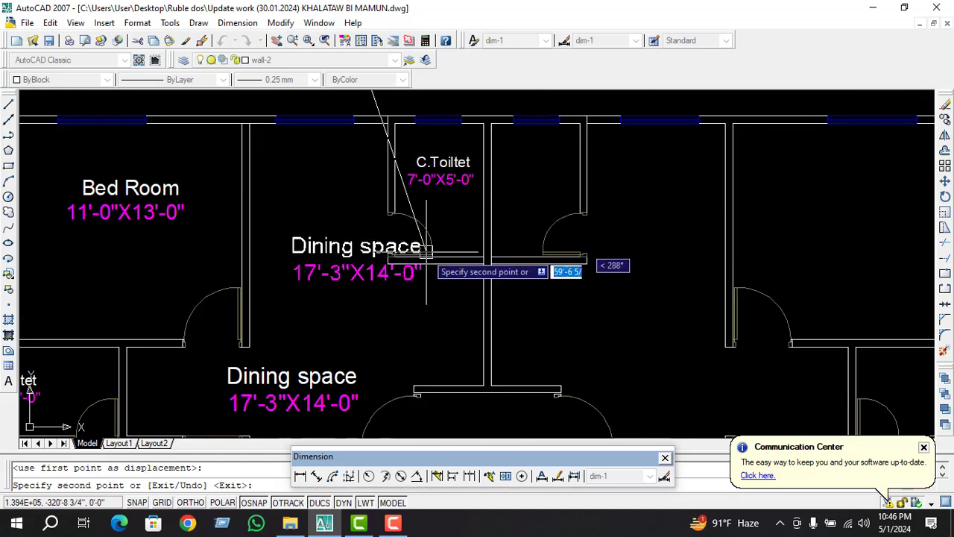
key("Escape")
scroll(475, 314, "down", 3)
scroll(477, 306, "down", 3)
Copy the DRAWING ROOM 9'-3"X13'-6" label into the lower plan beside C.Toilet
key("space")
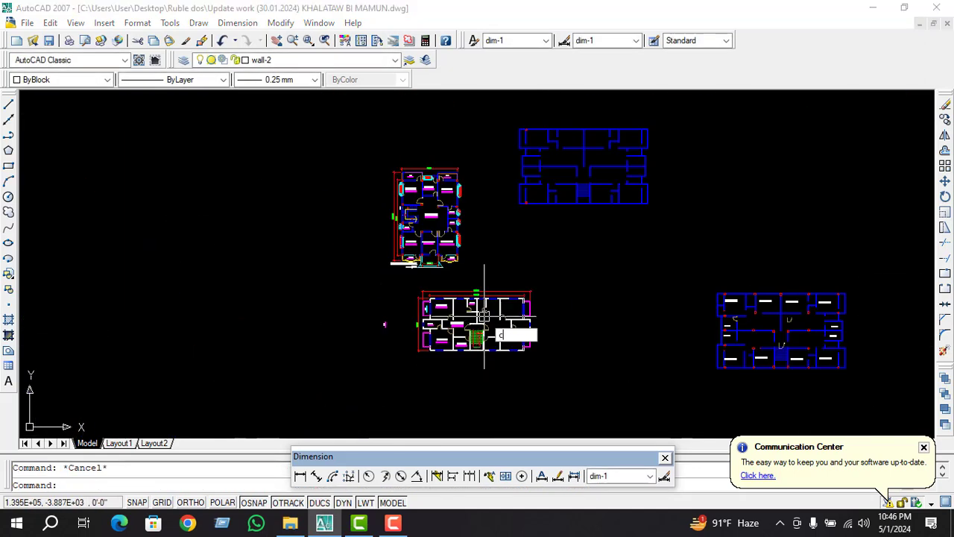
scroll(439, 210, "up", 4)
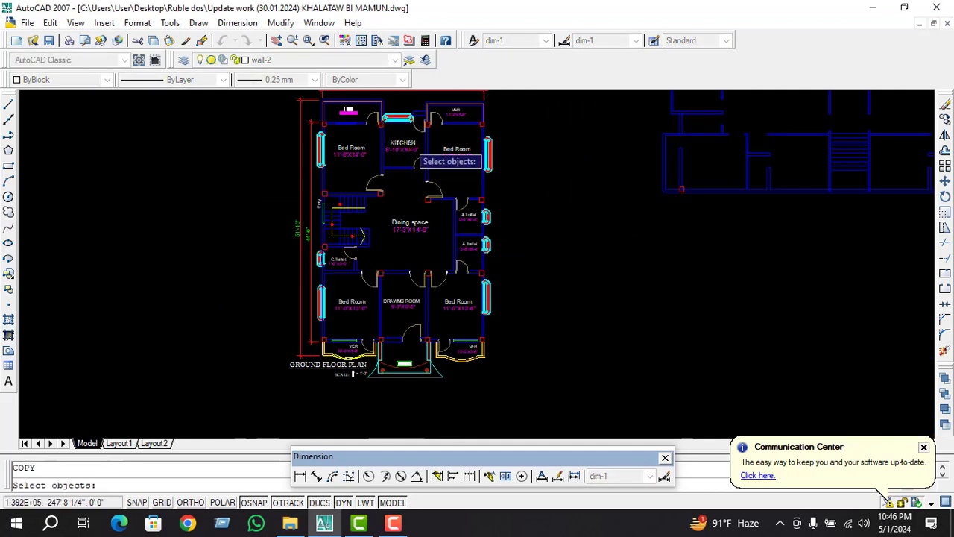
scroll(408, 148, "up", 2)
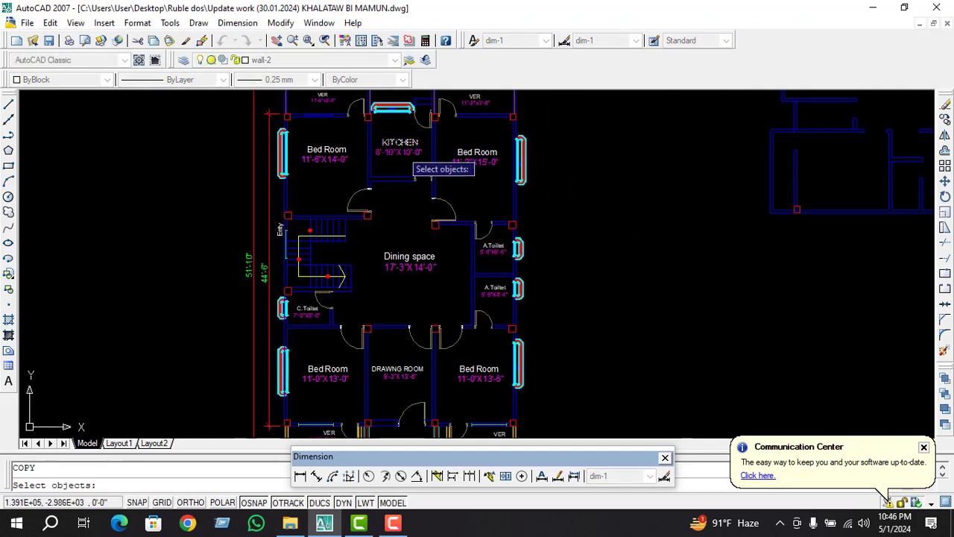
left_click(397, 369)
key("Return")
left_click(397, 368)
scroll(413, 241, "down", 3)
scroll(437, 331, "up", 6)
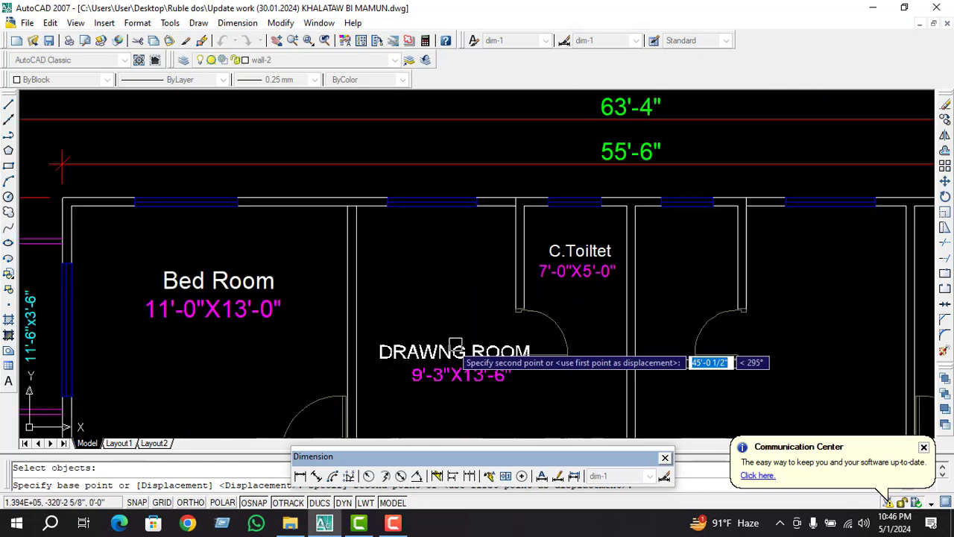
left_click(434, 243)
key("Escape")
Rotate the copied DRAWING ROOM name and size texts 90° so they stand vertical
scroll(434, 243, "down", 3)
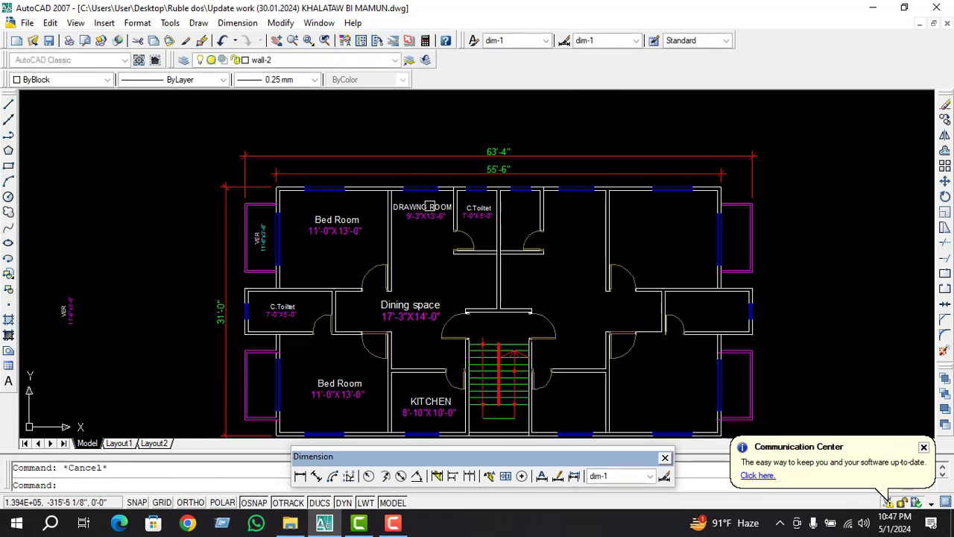
scroll(428, 208, "up", 3)
left_click(427, 202)
left_click(452, 221)
type("ro")
key("Return")
left_click(387, 198)
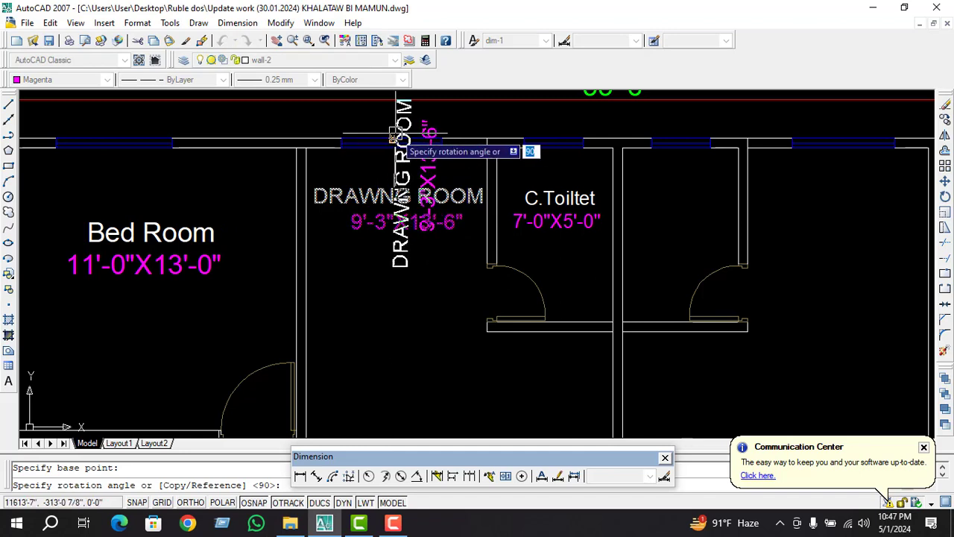
left_click(395, 135)
Move the vertical DRAWING ROOM label to its new position in the lower plan
left_click(407, 194)
type("m")
key("Return")
left_click(407, 194)
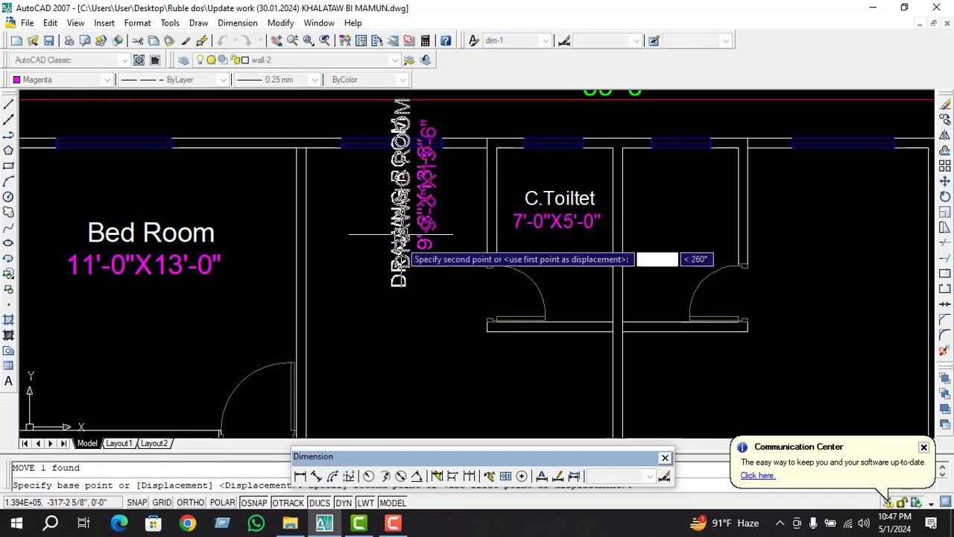
left_click(371, 295)
Rotate the Dining space label 90° upright with Ortho turned on
key("Escape")
scroll(445, 209, "down", 4)
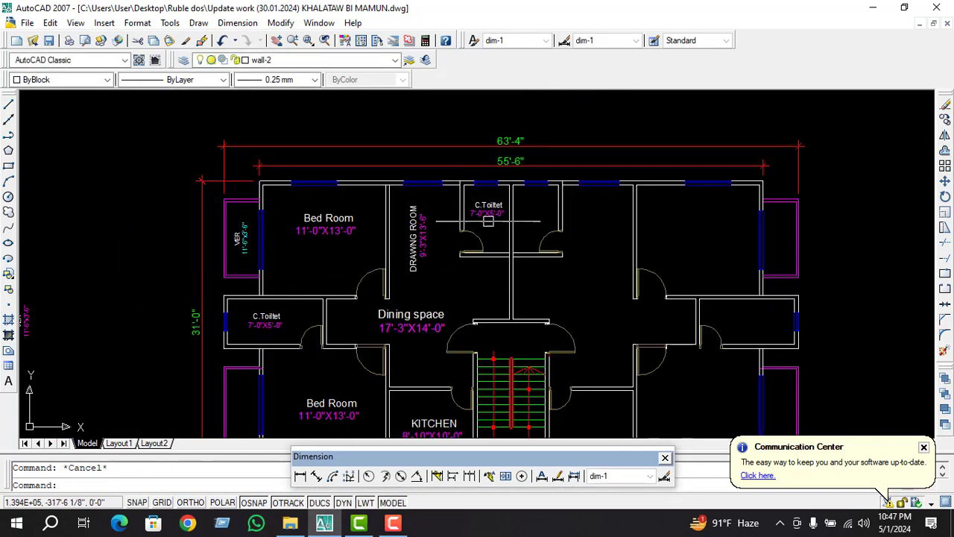
scroll(463, 279, "up", 3)
scroll(455, 269, "down", 5)
scroll(444, 257, "up", 3)
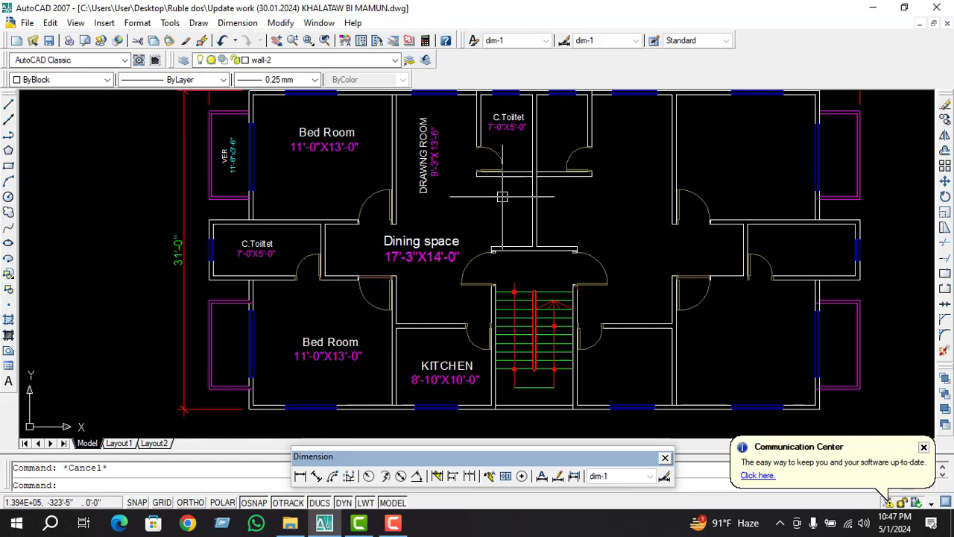
scroll(436, 266, "up", 2)
left_click(439, 250)
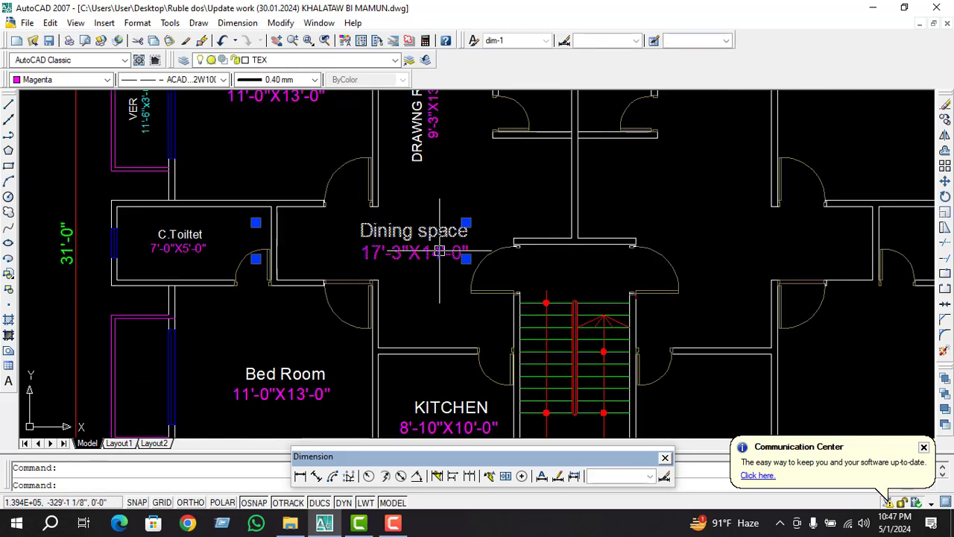
type("m")
key("Return")
left_click(440, 250)
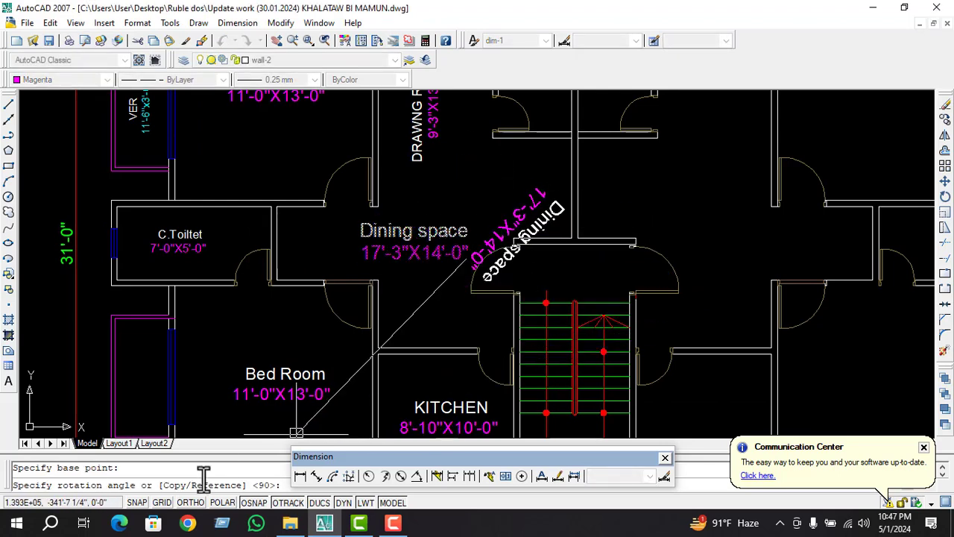
left_click(197, 502)
left_click(494, 164)
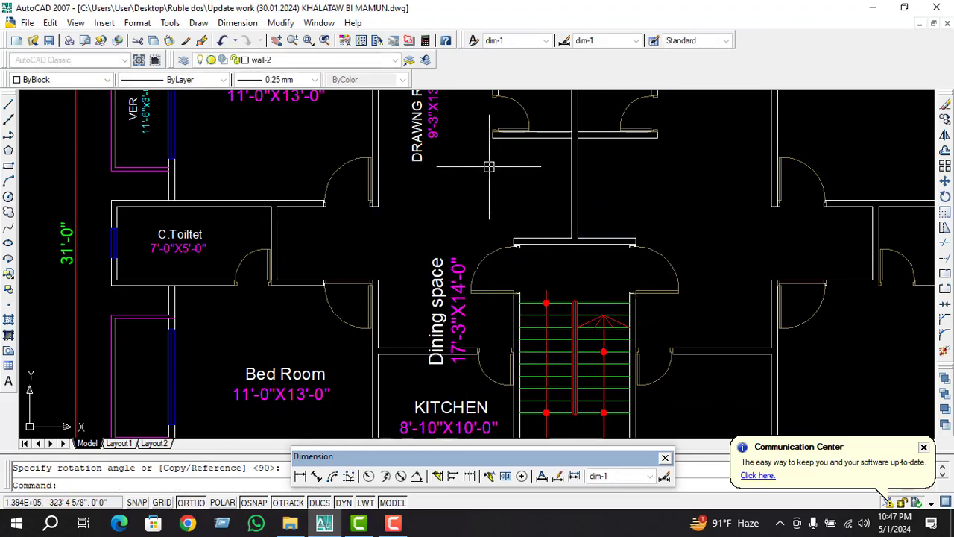
key("Escape")
Move the vertical Dining space label up beside the staircase
left_click(447, 275)
type("m")
key("Return")
left_click(446, 283)
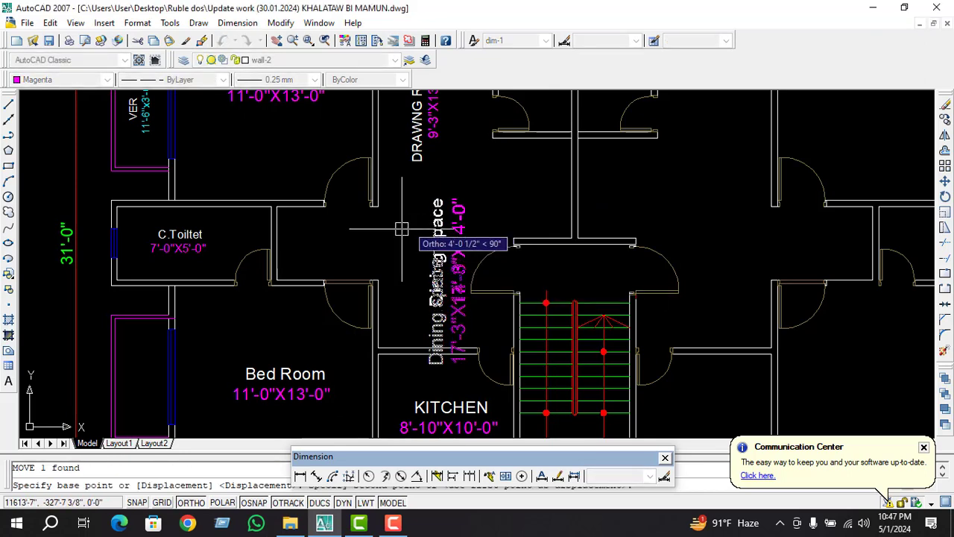
left_click(398, 231)
left_click(439, 257)
scroll(439, 261, "up", 2)
scroll(440, 265, "up", 3)
type("m")
key("Return")
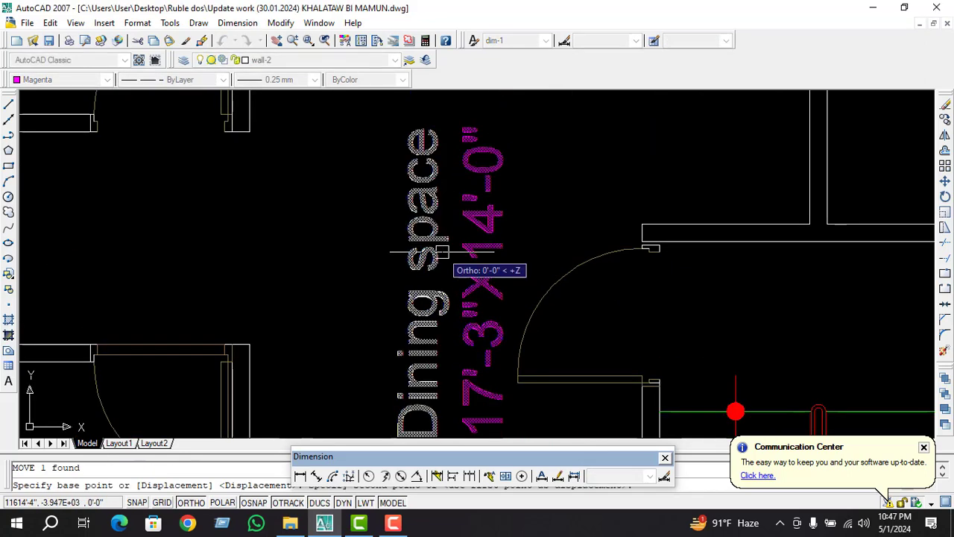
left_click(441, 264)
key("Escape")
scroll(482, 168, "down", 5)
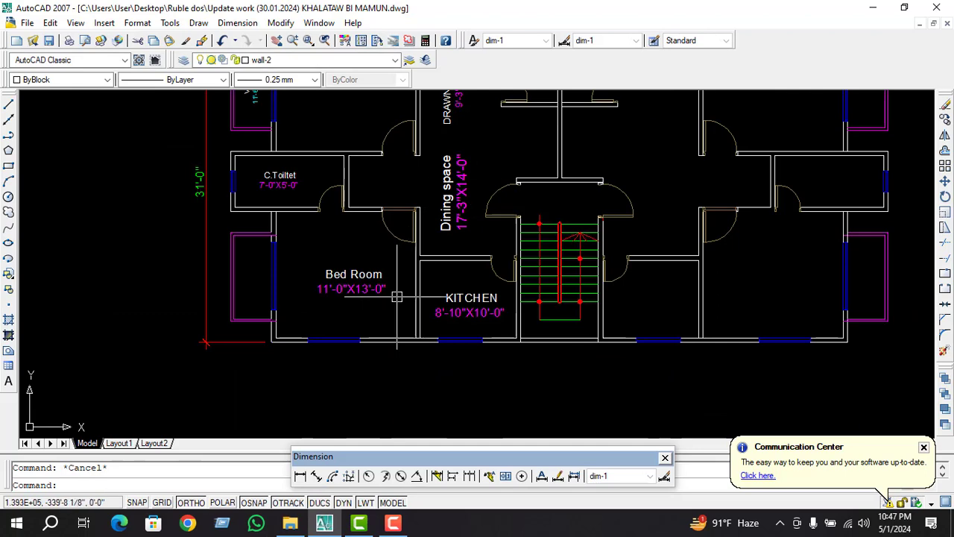
scroll(397, 296, "down", 2)
scroll(396, 299, "up", 5)
left_click(455, 399)
Shrink the 17'-3"X14'-0" size line to 7" height and centre-justify the Dining space label
left_click(427, 254)
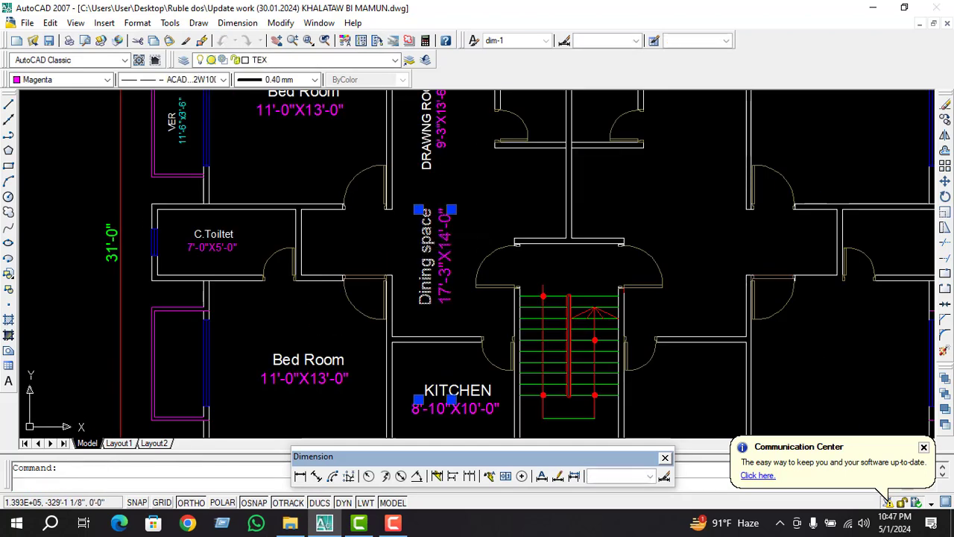
double_click(438, 257)
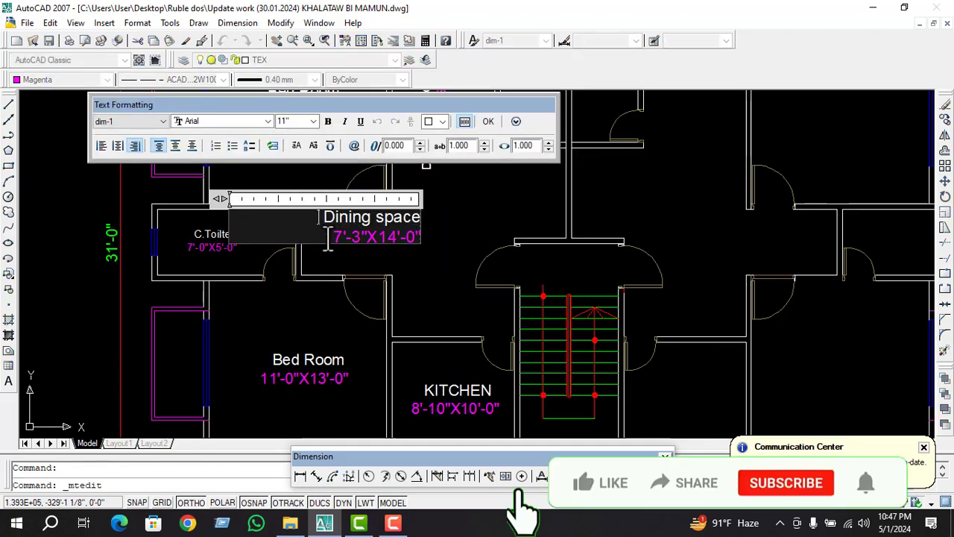
left_click_drag(326, 237, 424, 236)
left_click(314, 121)
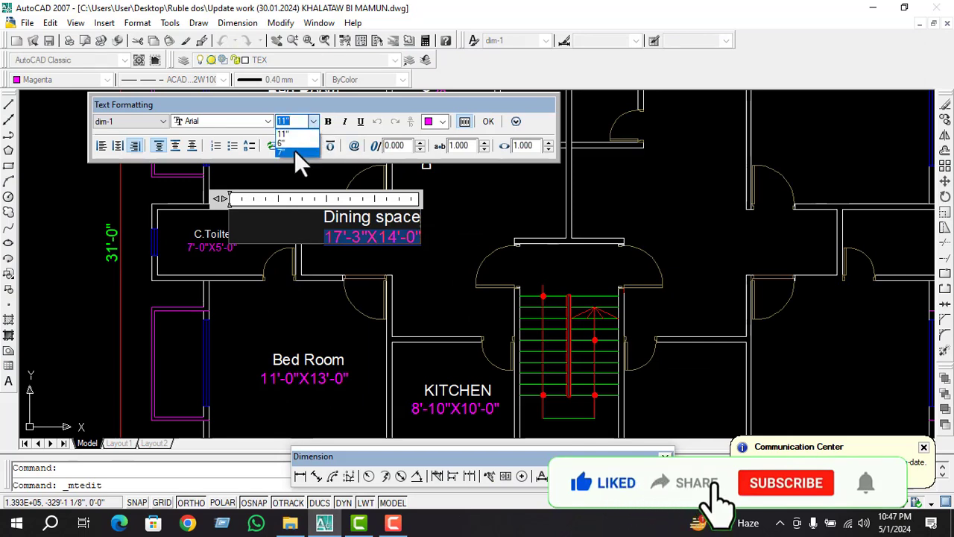
left_click(295, 150)
left_click(301, 121)
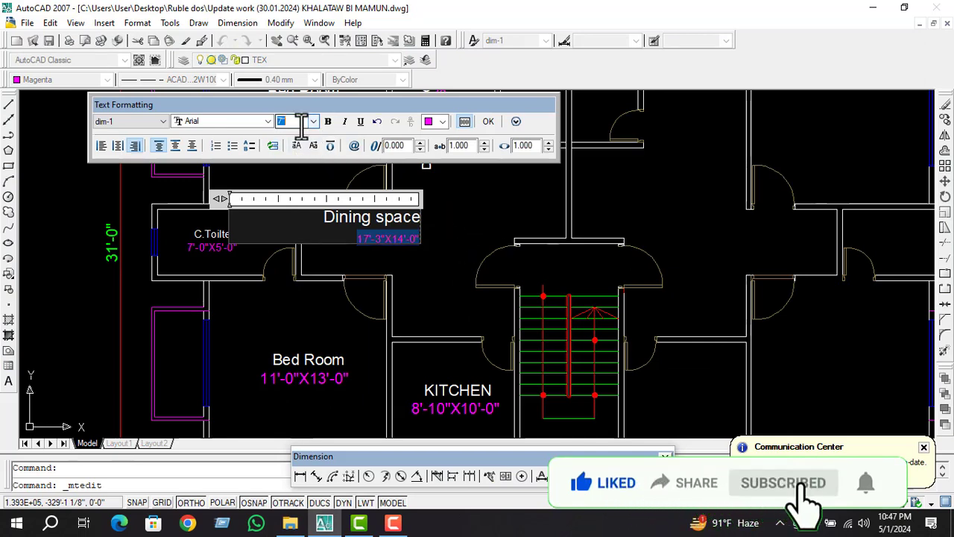
key("BackSpace")
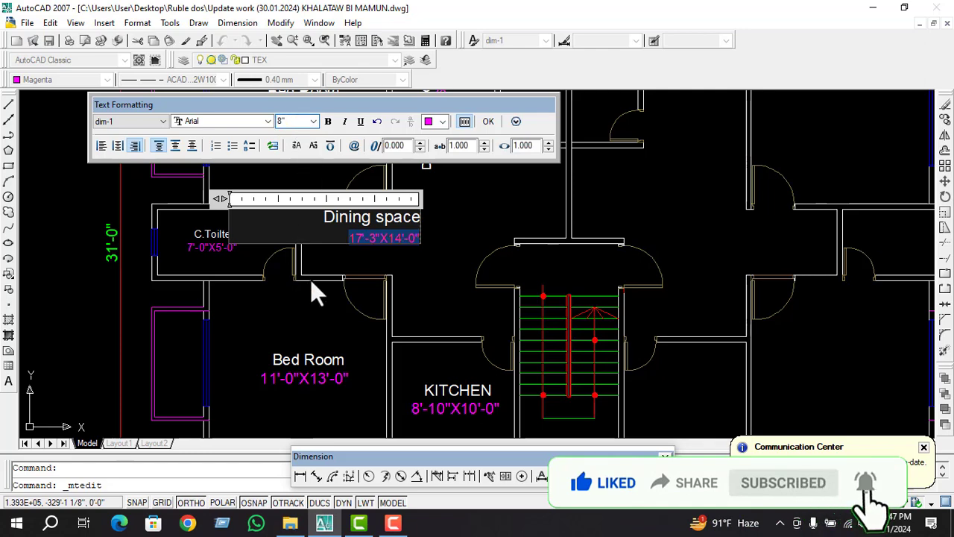
left_click(319, 217)
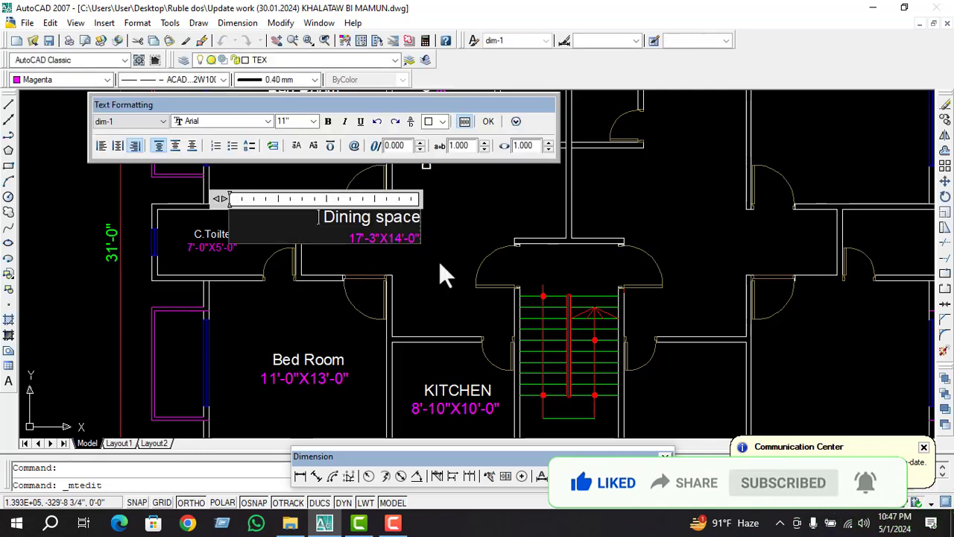
left_click(375, 239)
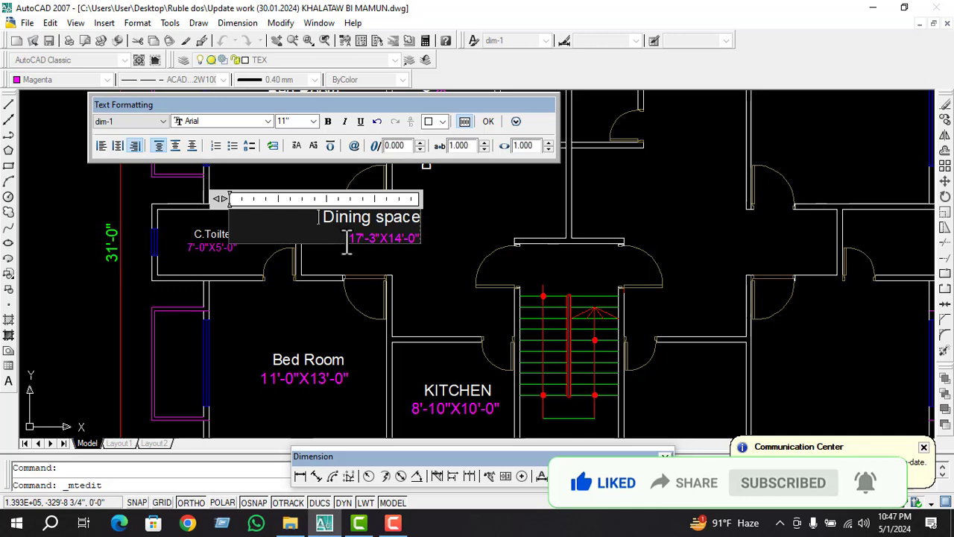
key("BackSpace")
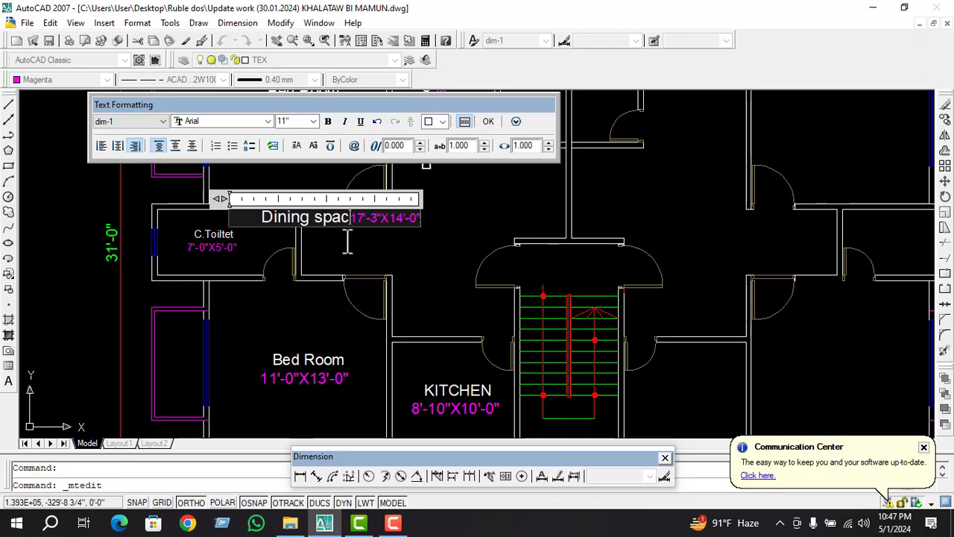
key("Return")
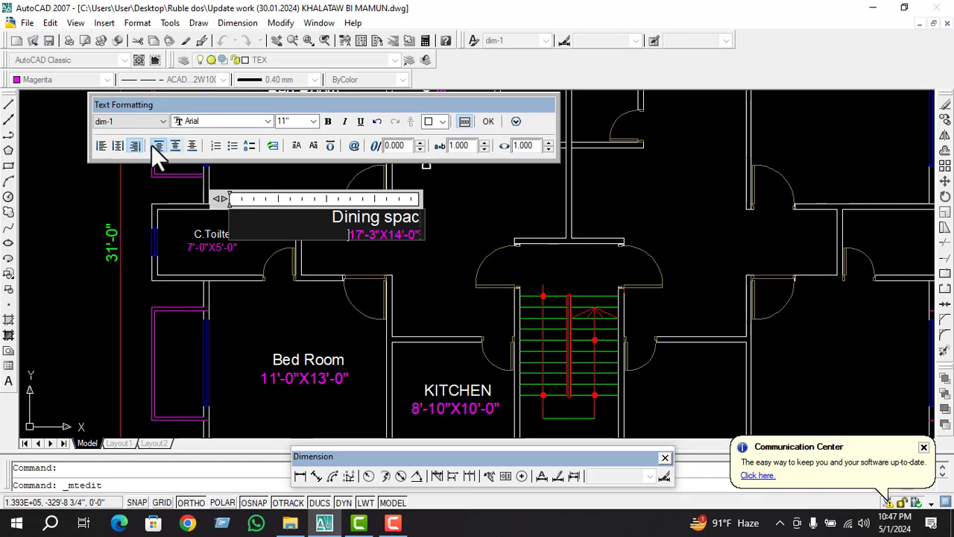
left_click(120, 145)
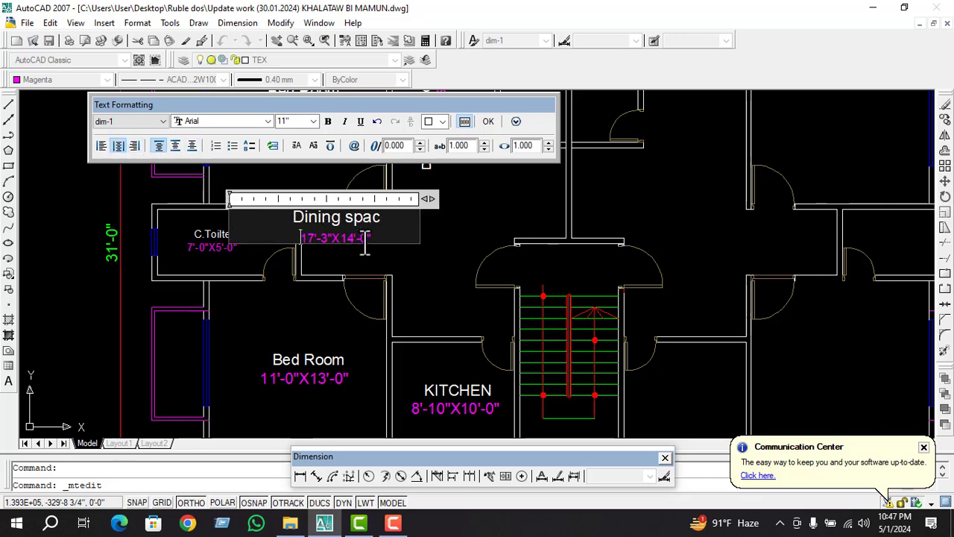
left_click(398, 258)
Move the dining label down into the dining area beside the stair hall
left_click(361, 226)
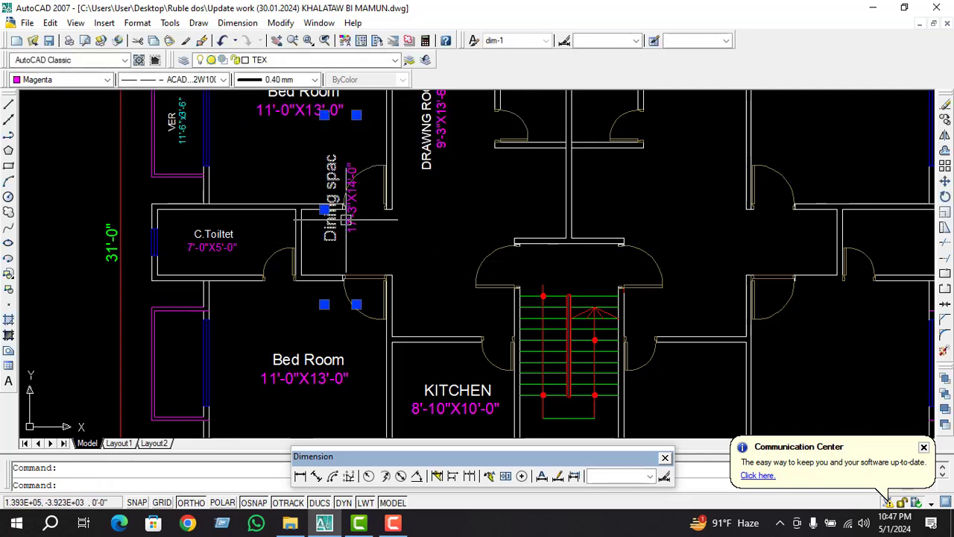
type("m")
key("Return")
left_click(324, 278)
left_click(422, 279)
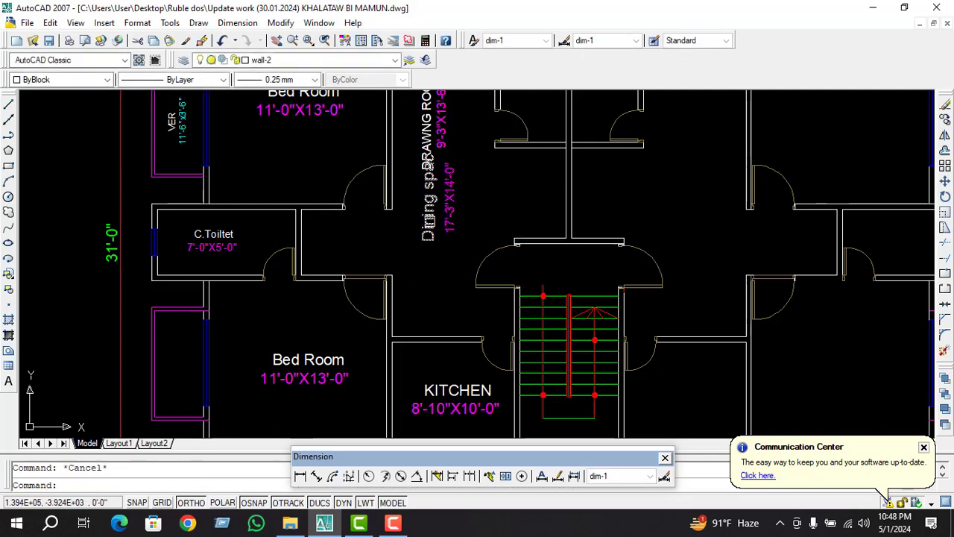
left_click(429, 202)
type("m")
key("Return")
left_click(417, 237)
left_click(412, 295)
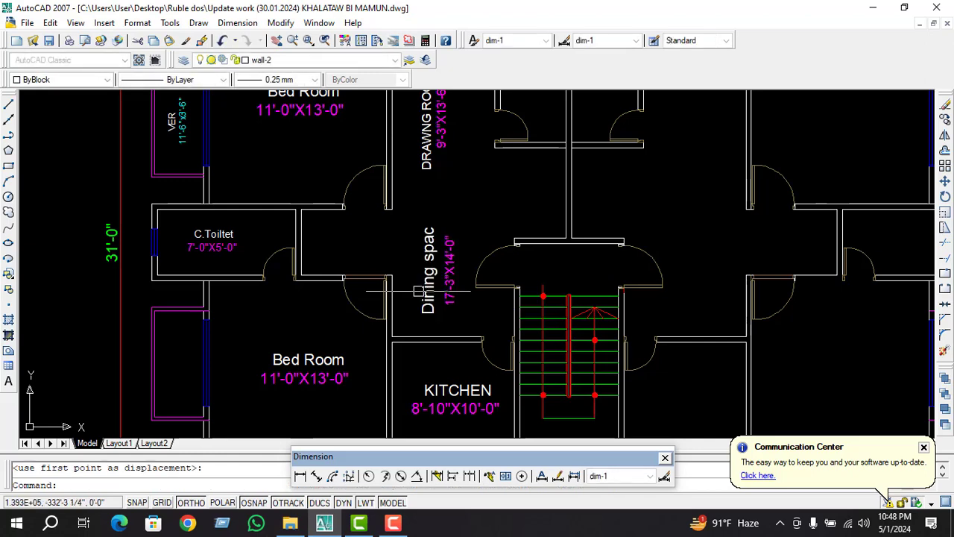
key("Escape")
Dimension the bedroom's 13'-6" inside width and 12'-2" height with linear dimensions
scroll(431, 232, "down", 3)
scroll(431, 232, "up", 3)
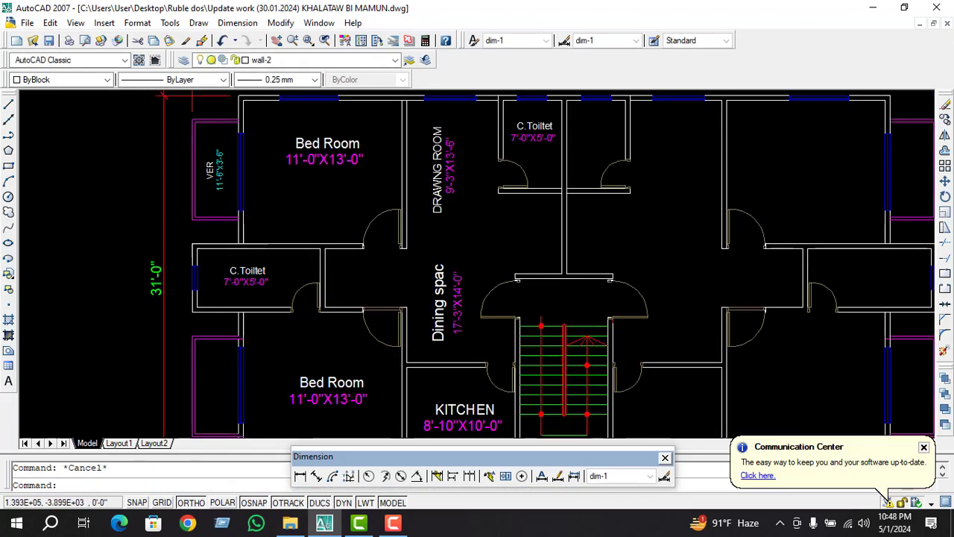
scroll(425, 235, "down", 1)
scroll(465, 253, "up", 1)
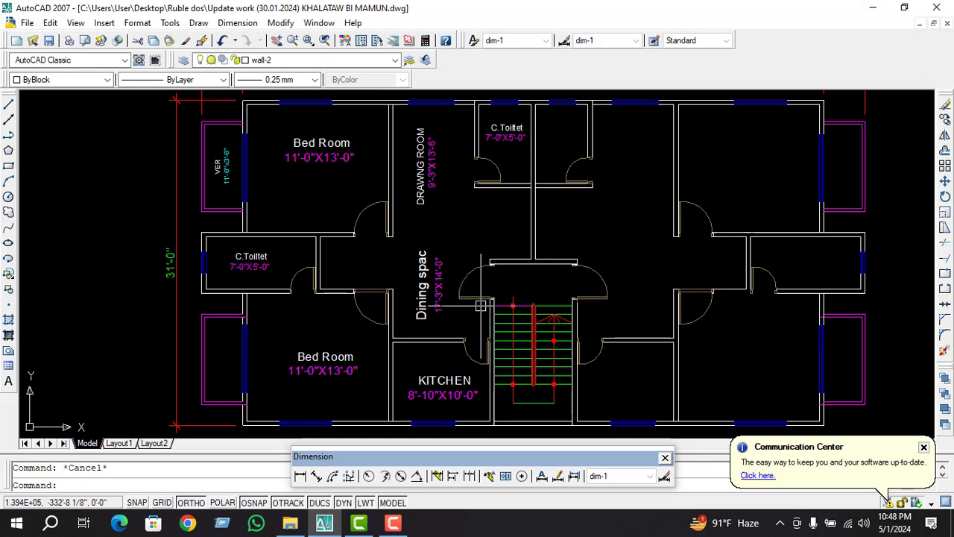
scroll(465, 240, "down", 2)
scroll(415, 222, "up", 1)
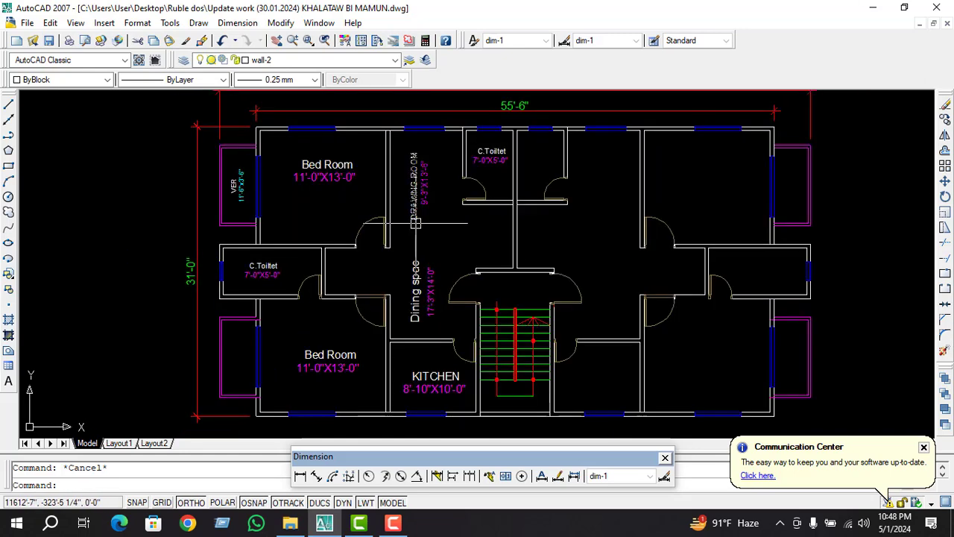
left_click(300, 476)
scroll(294, 187, "up", 2)
left_click(242, 132)
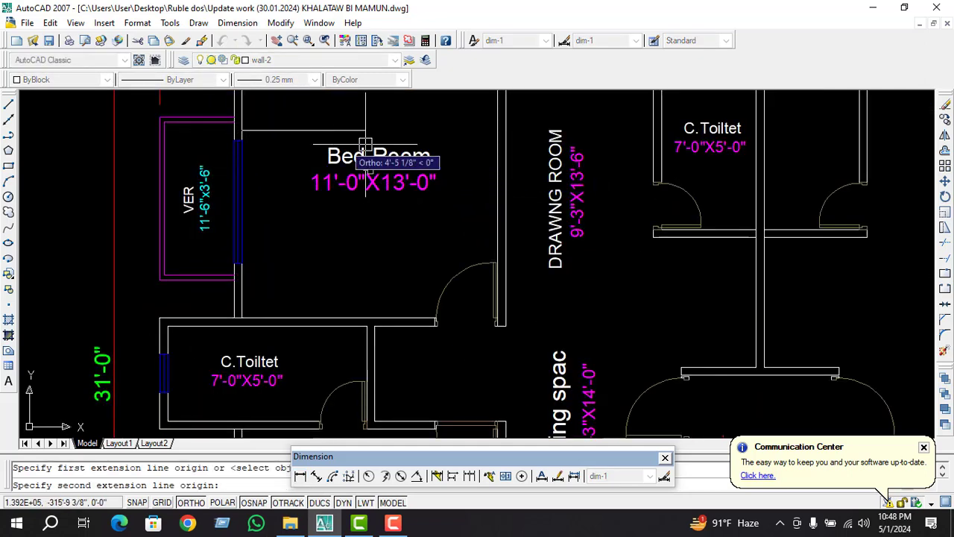
left_click(497, 122)
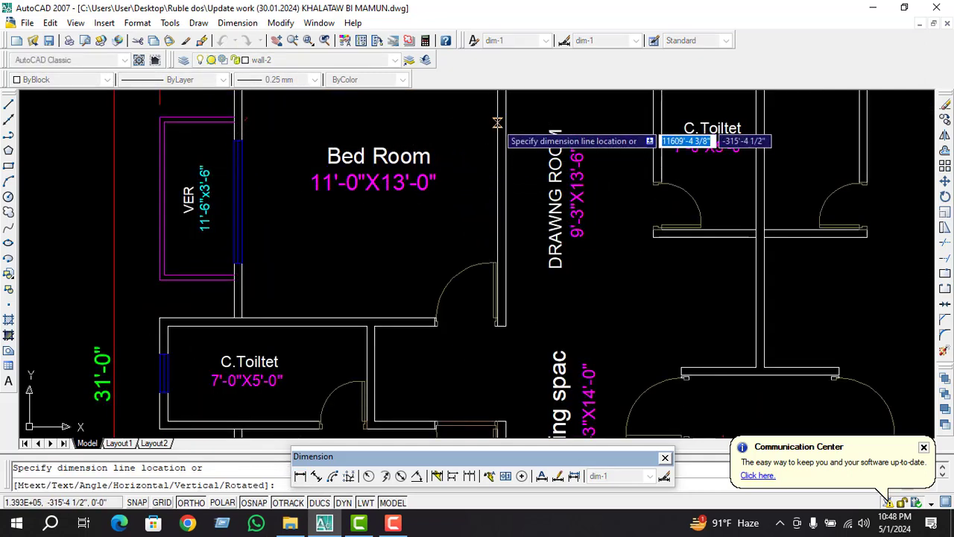
left_click(478, 112)
scroll(412, 304, "down", 4)
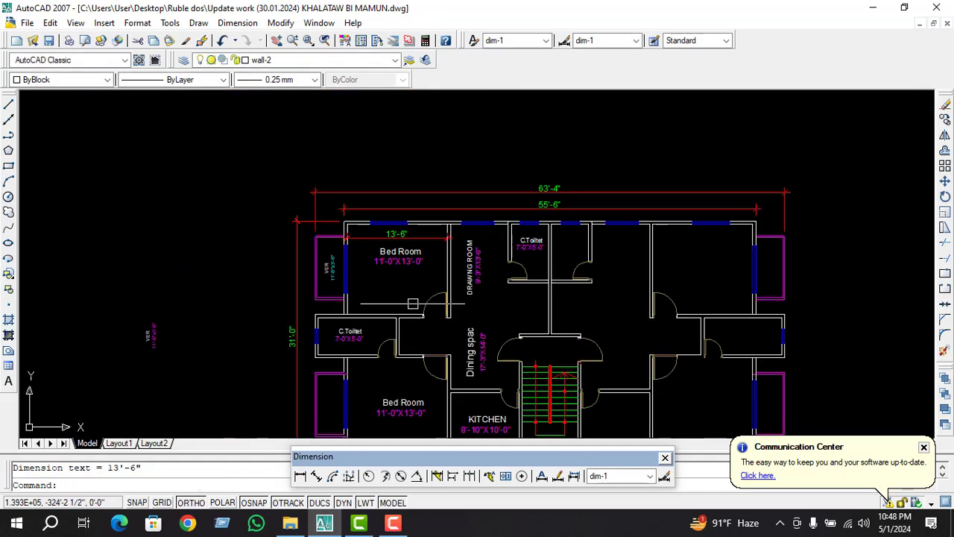
left_click(300, 475)
scroll(417, 254, "up", 2)
scroll(311, 209, "up", 1)
left_click(312, 209)
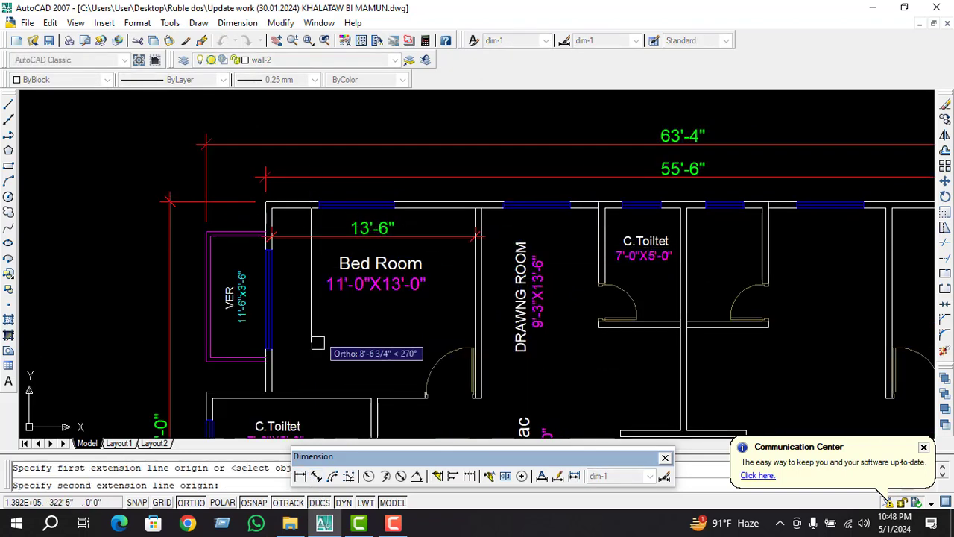
left_click(313, 392)
left_click(298, 313)
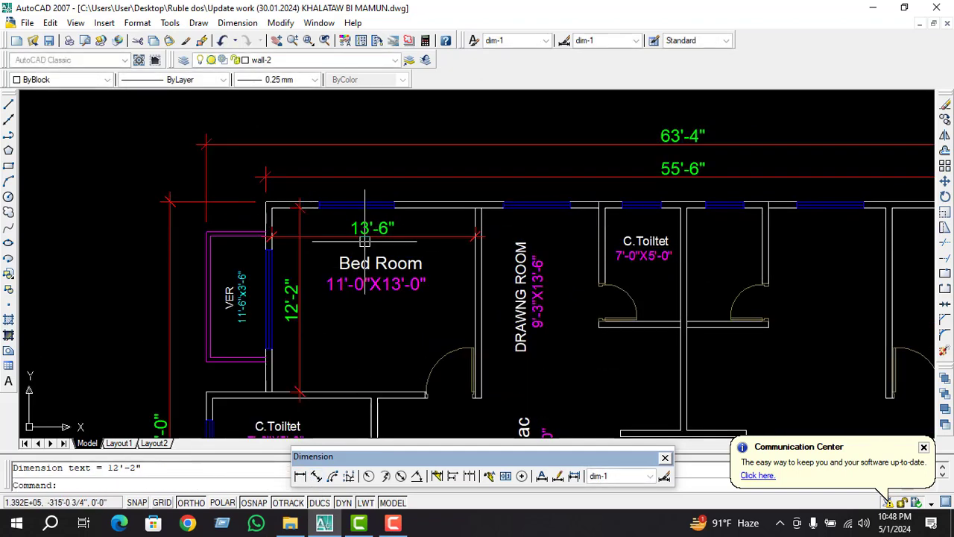
scroll(401, 329, "down", 3)
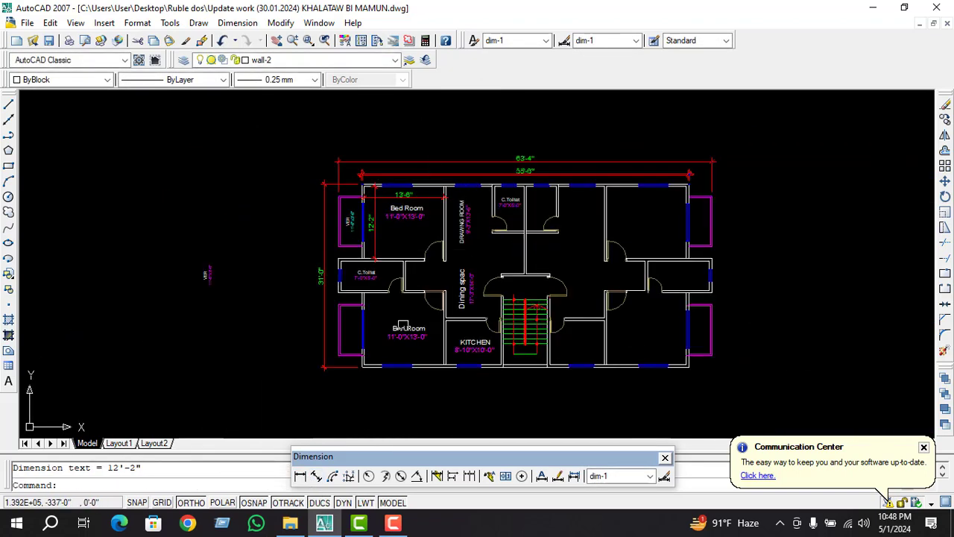
Add a 13'-6" dimension across the lower bedroom and a 12'-2" height inside the bedroom
left_click(300, 476)
scroll(305, 373, "up", 1)
left_click(351, 340)
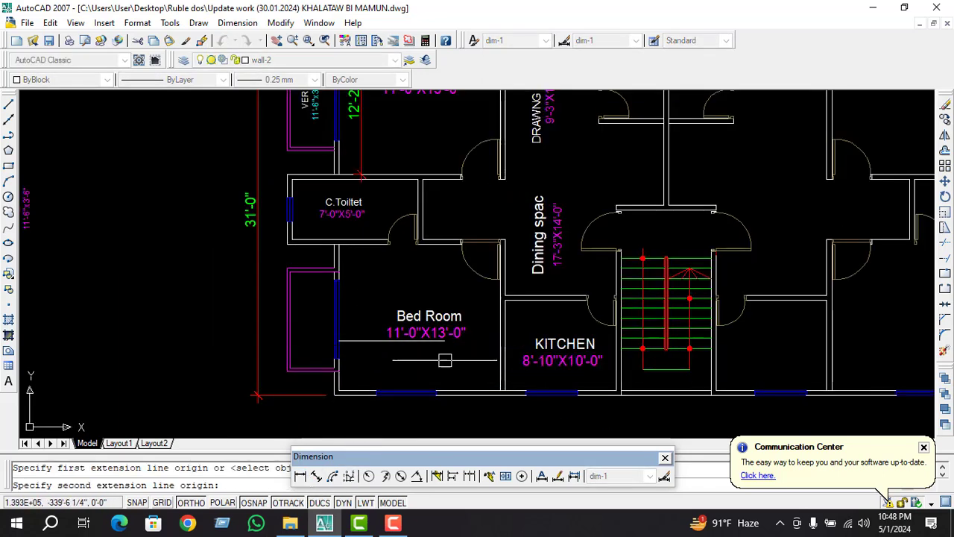
scroll(504, 348, "up", 3)
left_click(488, 325)
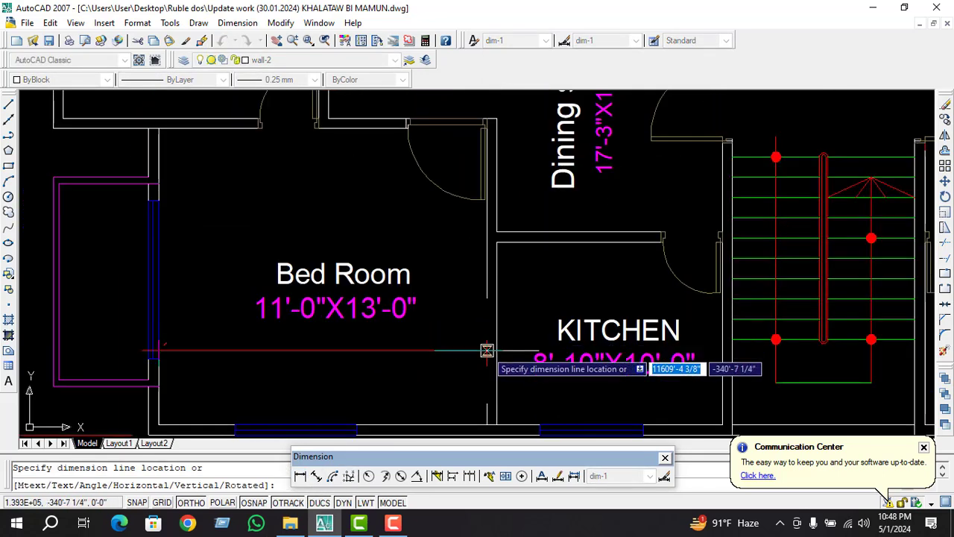
left_click(487, 350)
left_click(300, 476)
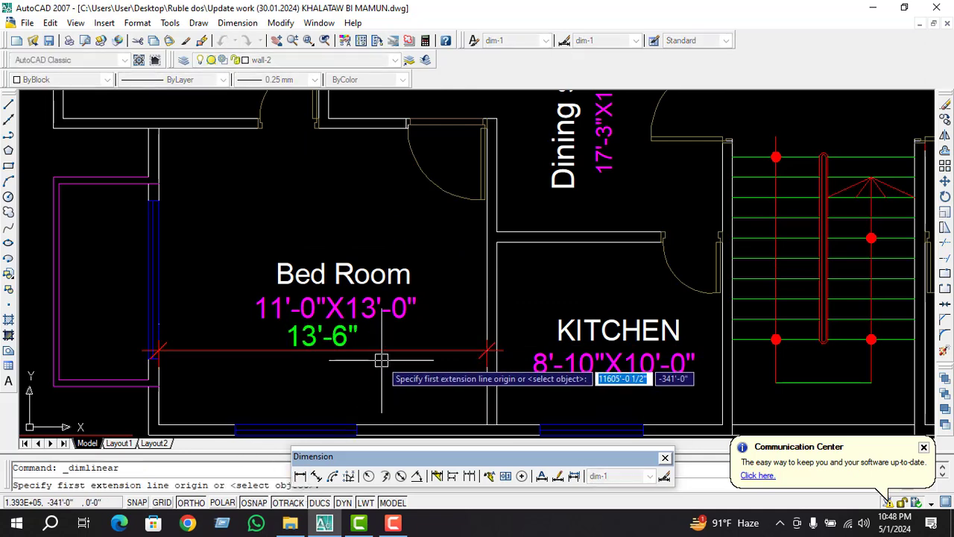
left_click(357, 428)
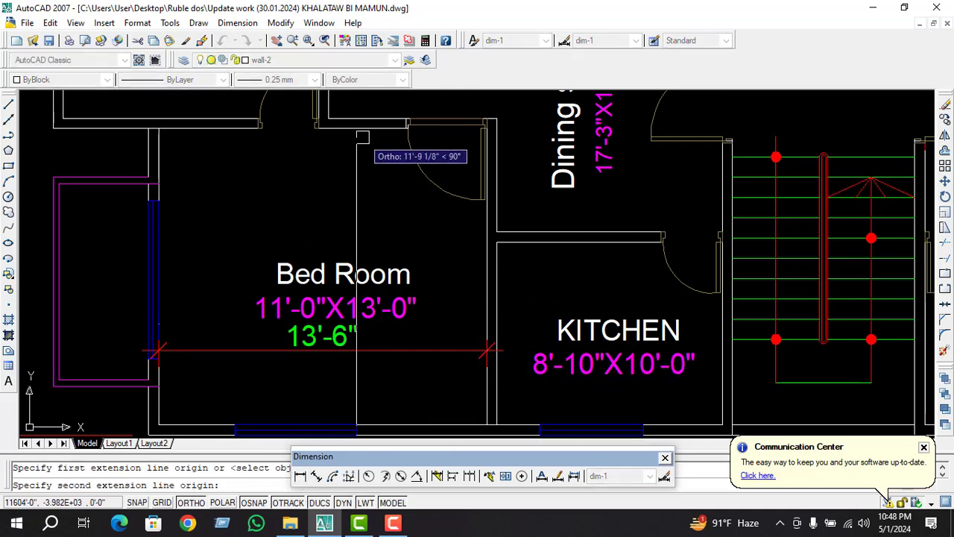
left_click(355, 132)
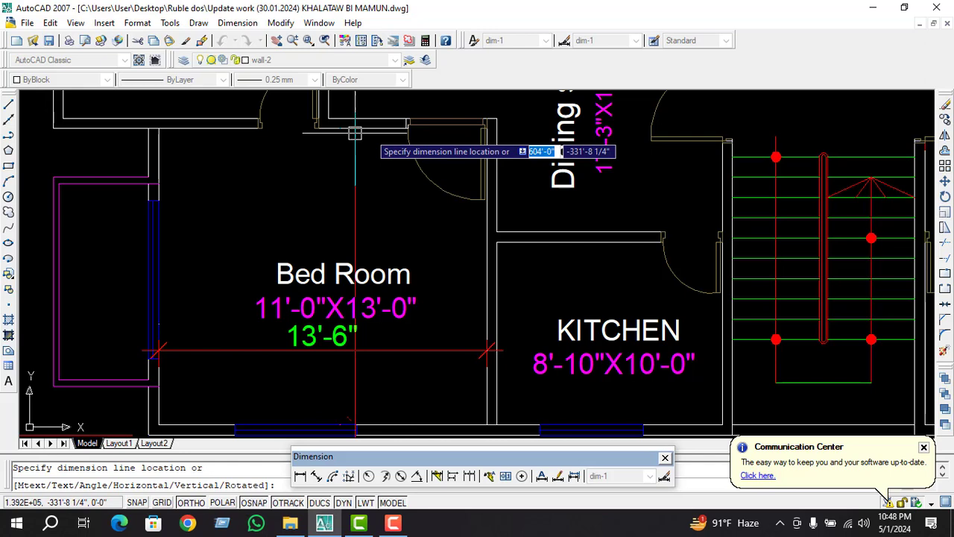
left_click(407, 156)
scroll(467, 203, "down", 2)
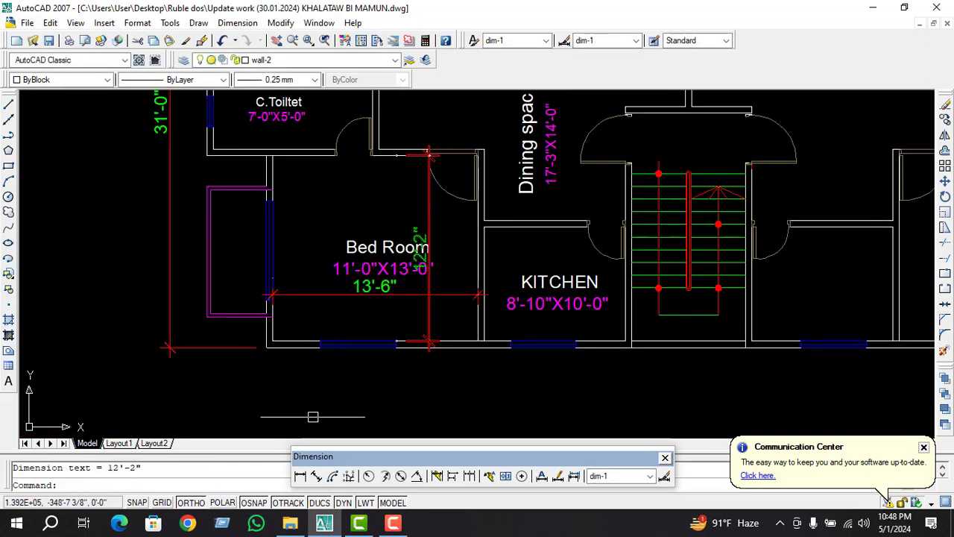
Dimension the kitchen's inside width of 9'-3" and depth of 7'-6"
left_click(301, 477)
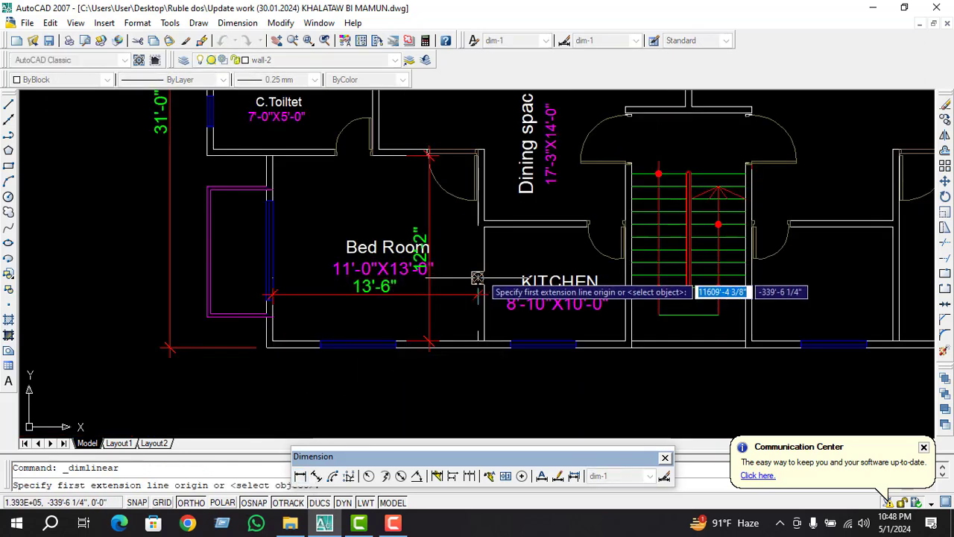
left_click(485, 273)
left_click(627, 273)
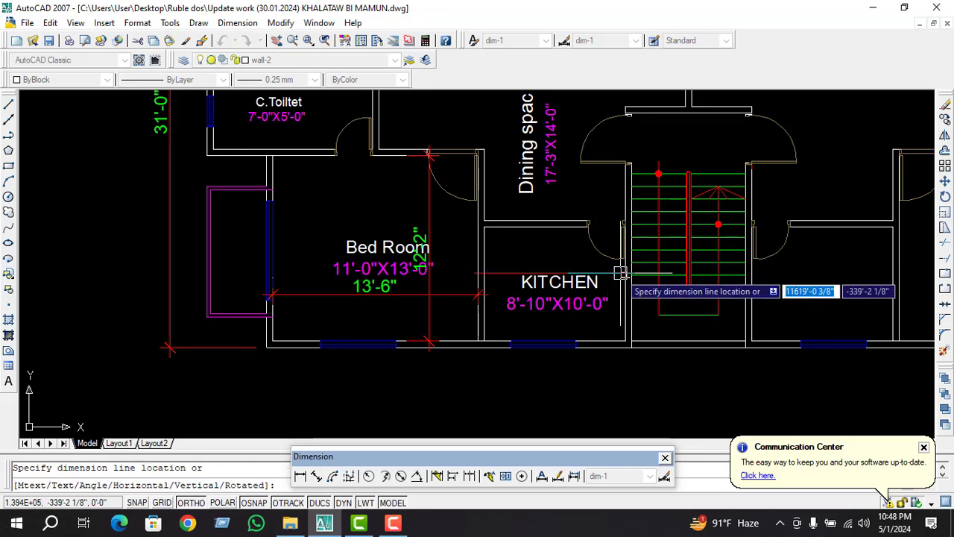
left_click(627, 259)
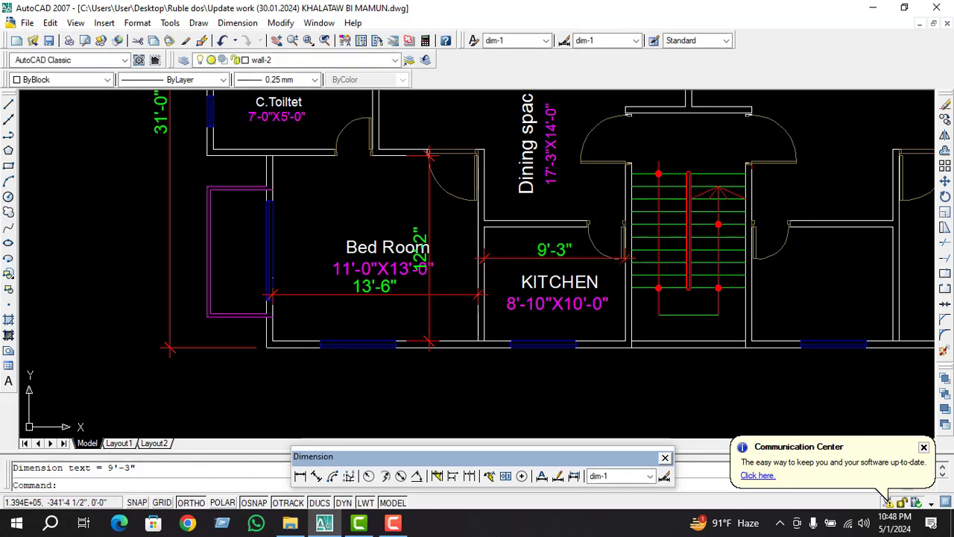
left_click(301, 476)
left_click(485, 342)
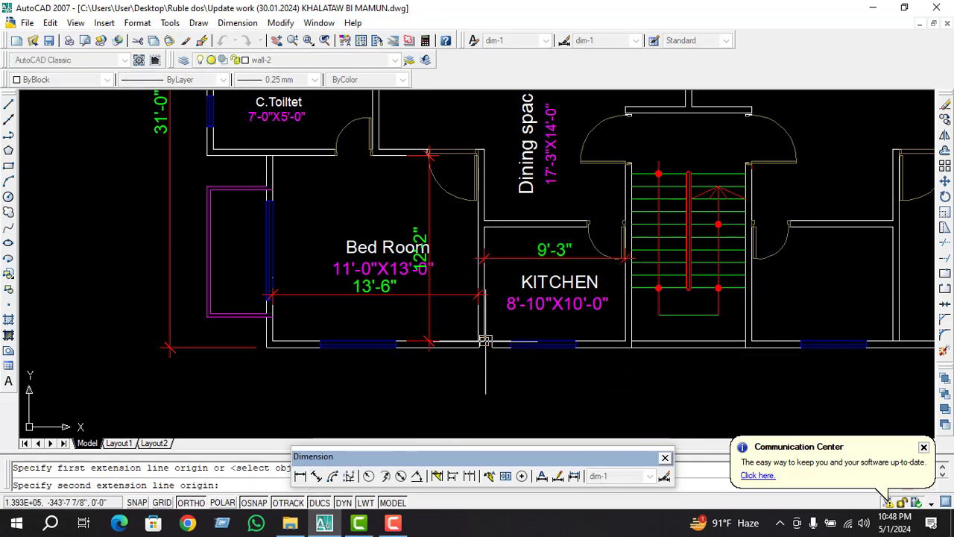
left_click(496, 226)
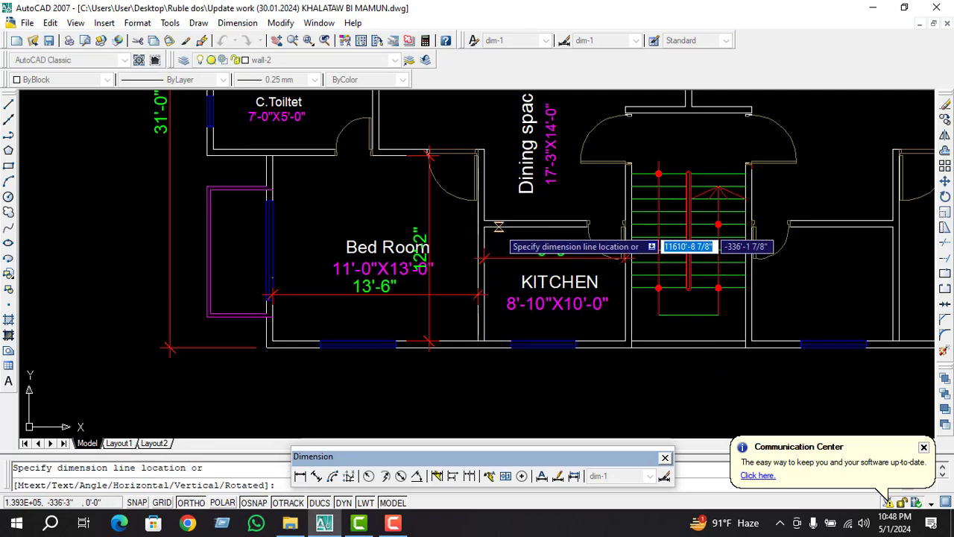
left_click(490, 258)
scroll(557, 295, "up", 1)
scroll(550, 307, "up", 2)
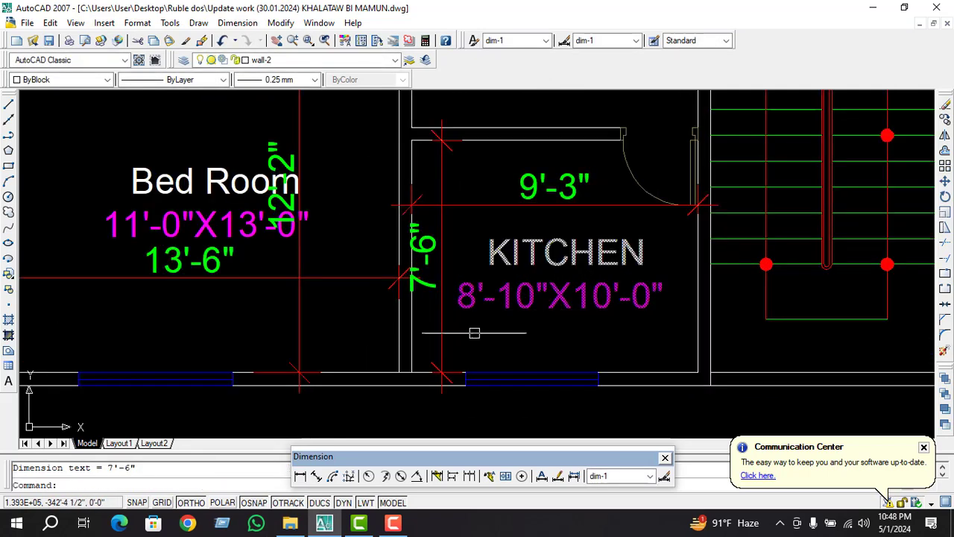
scroll(527, 328, "down", 2)
Correct the kitchen label's size line to read 9'-3"X7'-6"
scroll(503, 320, "up", 1)
double_click(492, 314)
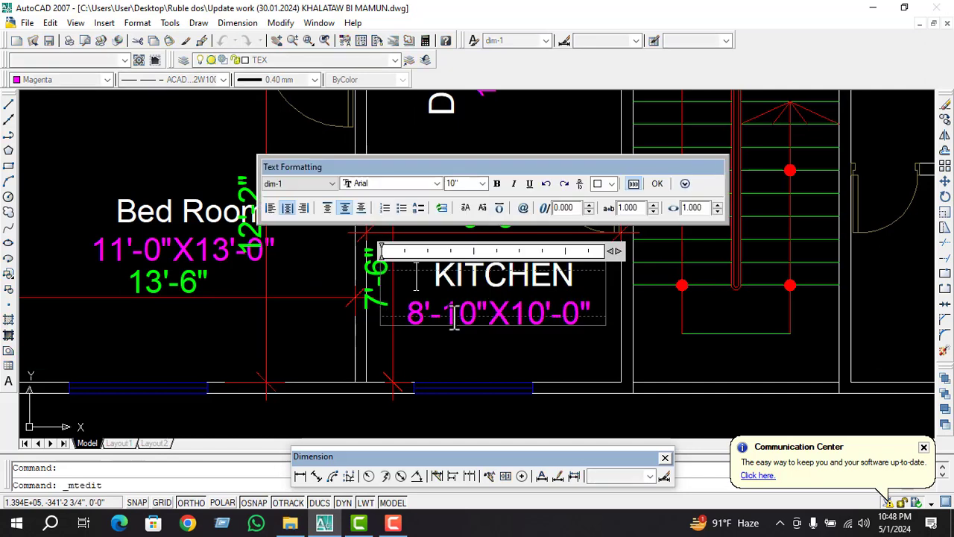
key("BackSpace")
type("9")
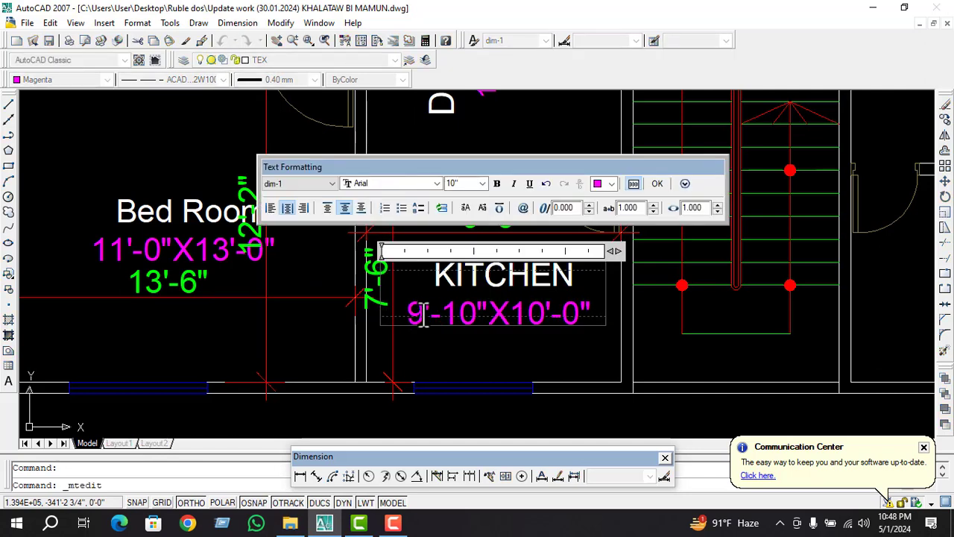
key("BackSpace")
key("BackSpace")
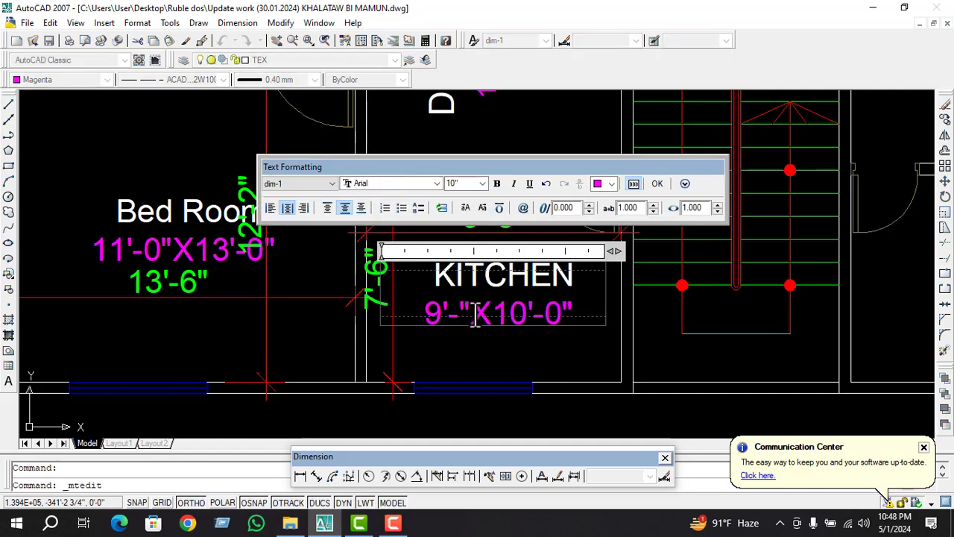
type("3")
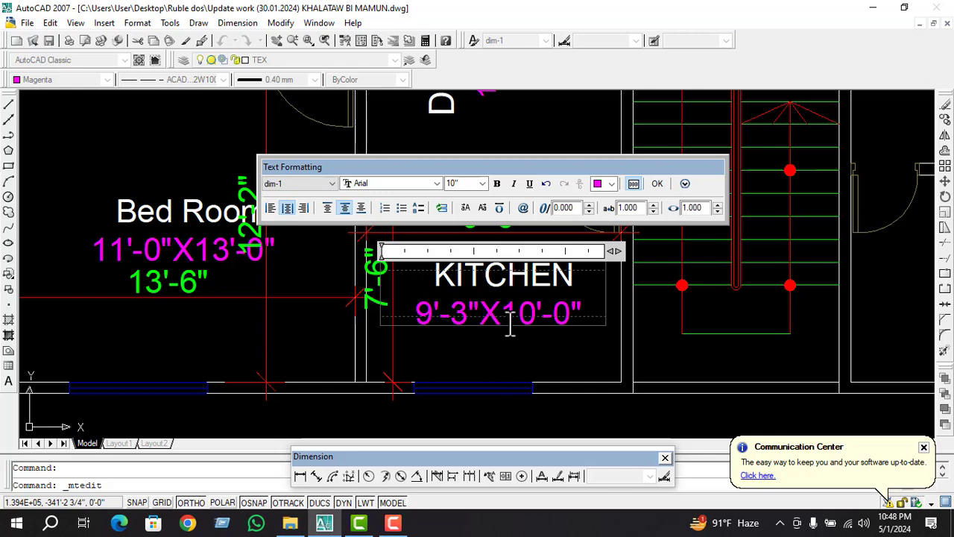
key("BackSpace")
key("BackSpace")
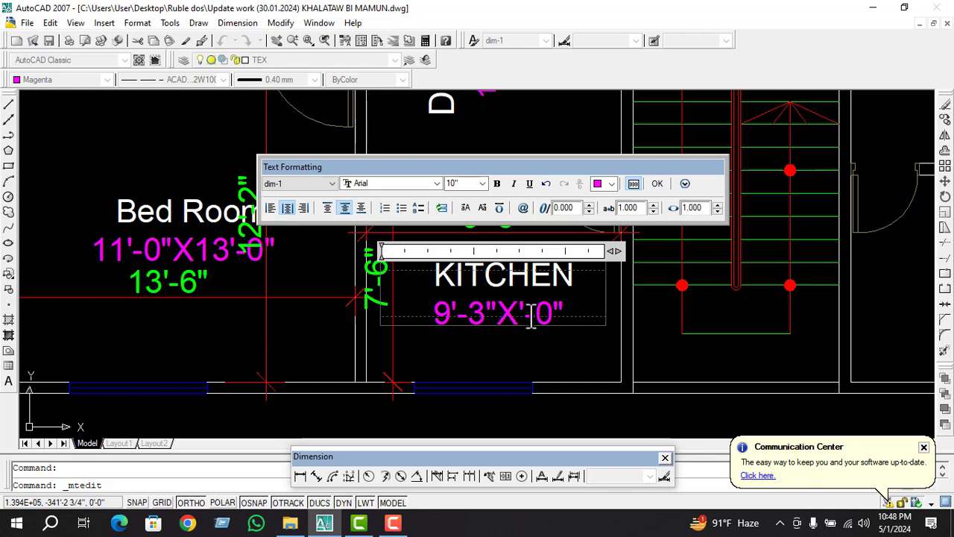
type("7")
key("BackSpace")
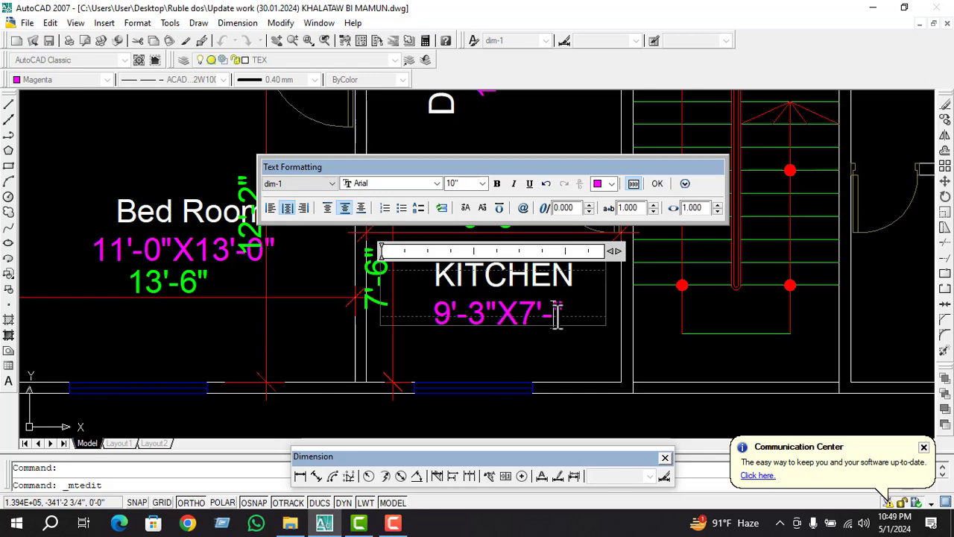
type("6")
Reduce the text height of the kitchen label's size line
mouse_move(576, 315)
left_mouse_down()
mouse_move(464, 304)
mouse_move(415, 282)
left_mouse_up()
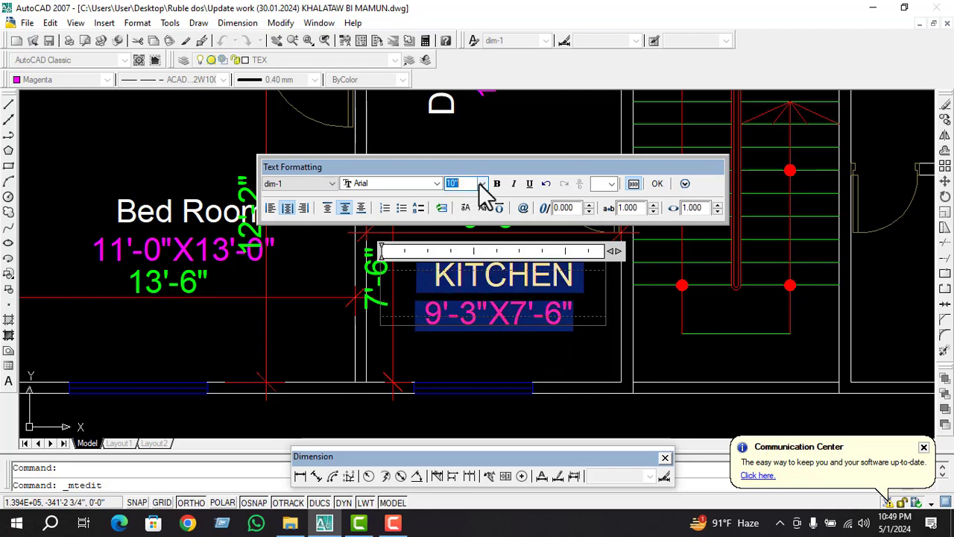
left_click(465, 206)
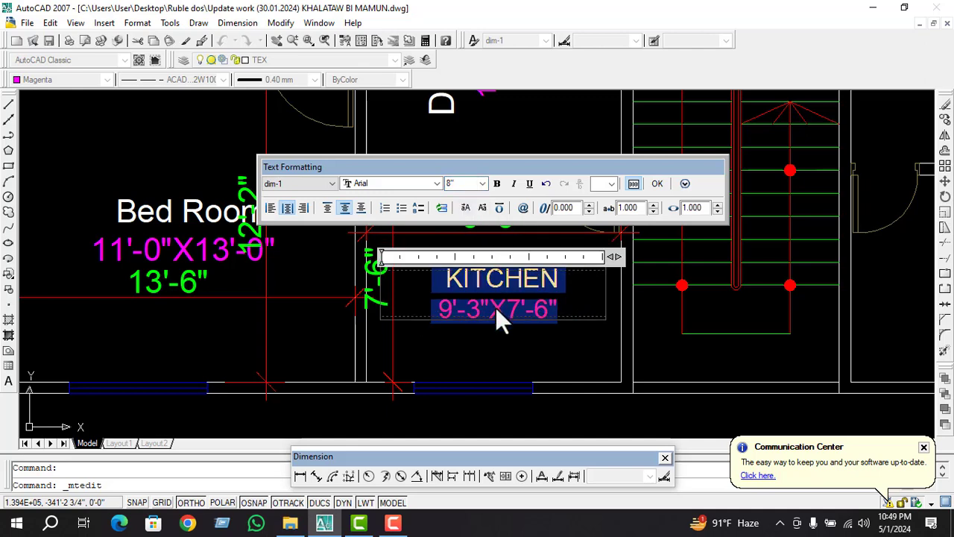
left_click(495, 353)
double_click(555, 309)
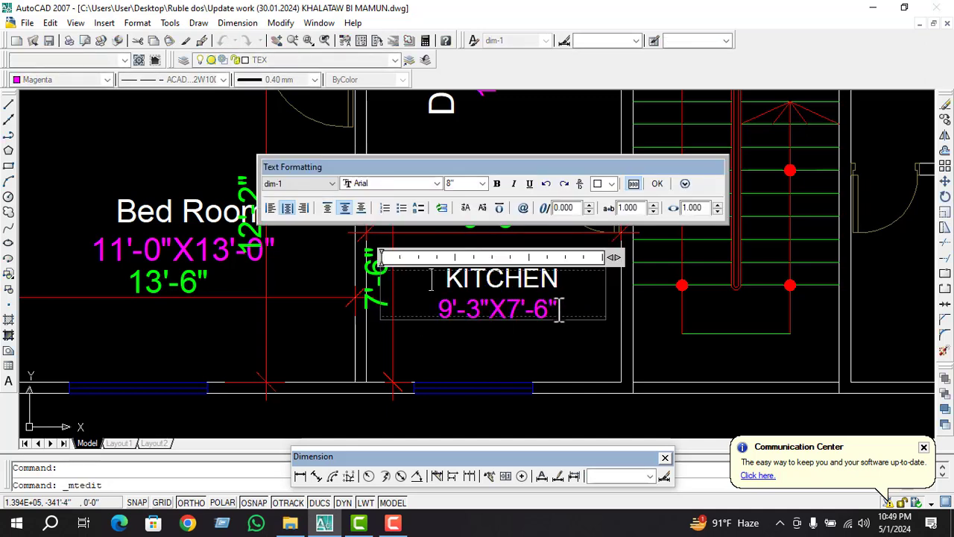
left_click_drag(555, 309, 385, 306)
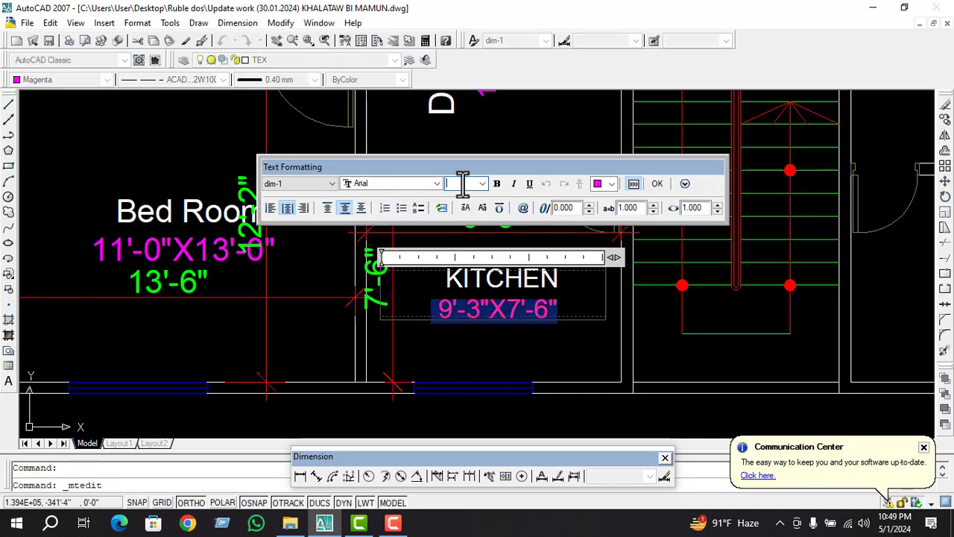
type("7")
key("Return")
left_click(478, 354)
key("Escape")
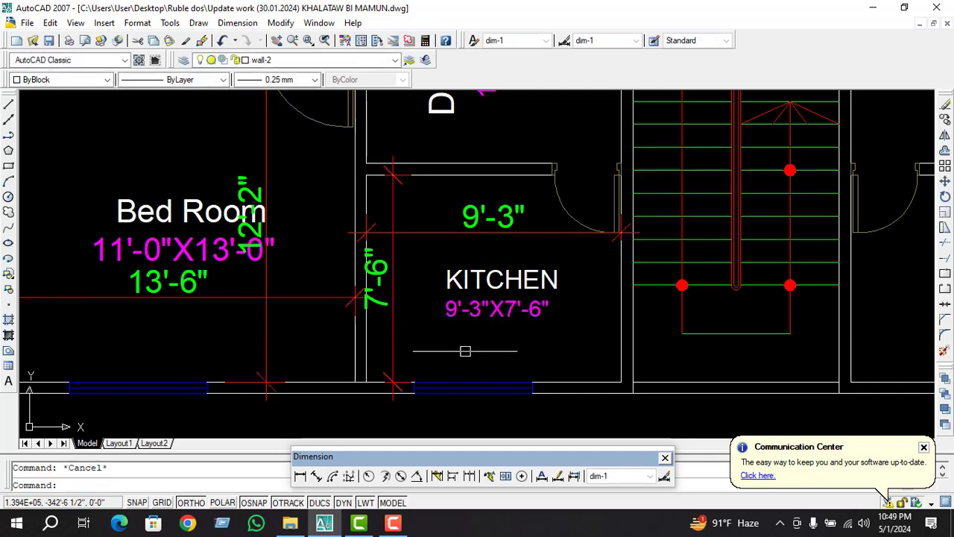
scroll(478, 354, "down", 2)
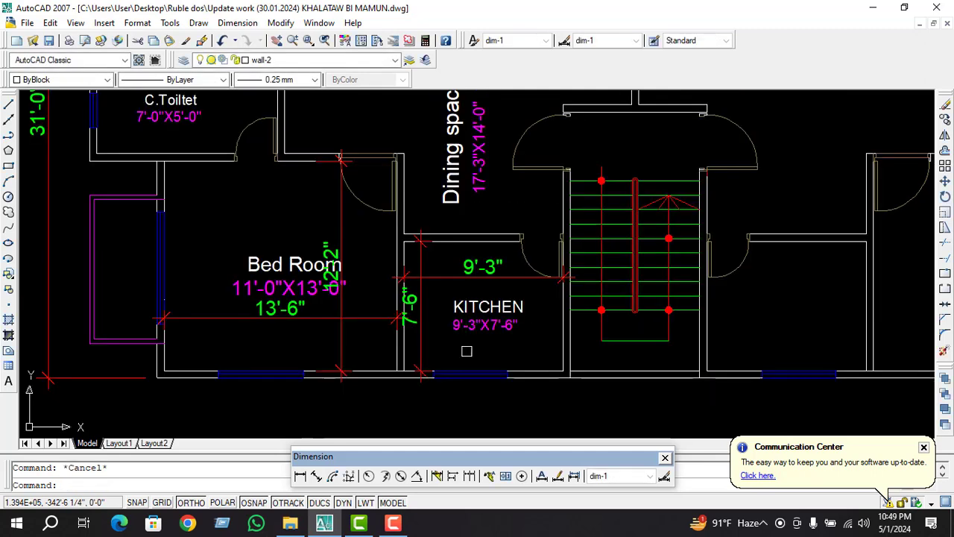
Make the word KITCHEN bold in the kitchen label
scroll(465, 345, "up", 1)
double_click(515, 305)
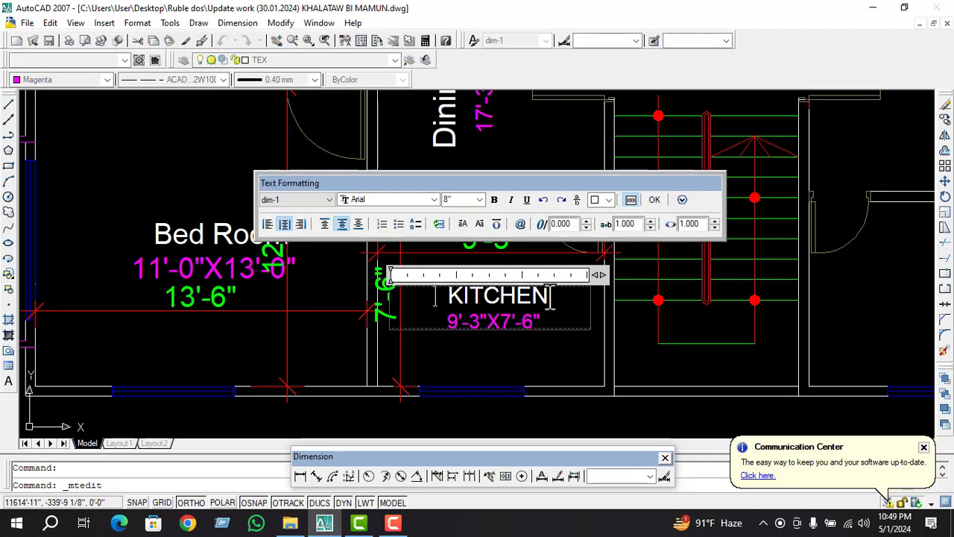
left_click_drag(550, 295, 472, 294)
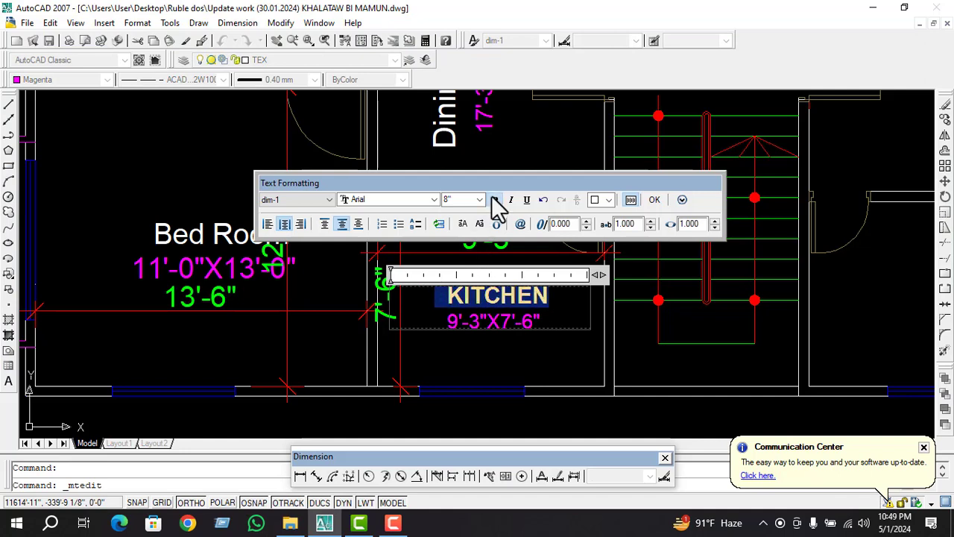
left_click(527, 148)
key("Escape")
scroll(361, 269, "down", 2)
scroll(361, 270, "up", 2)
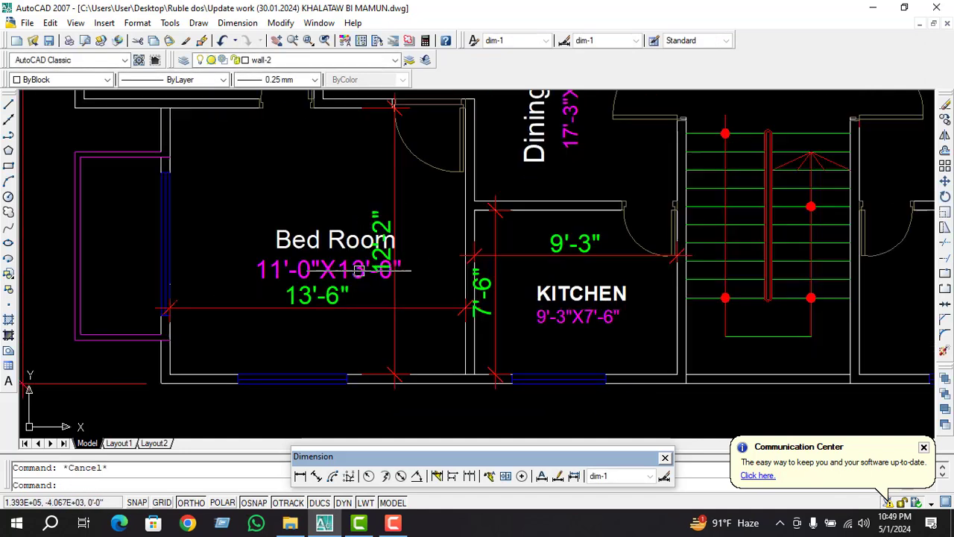
scroll(347, 278, "down", 2)
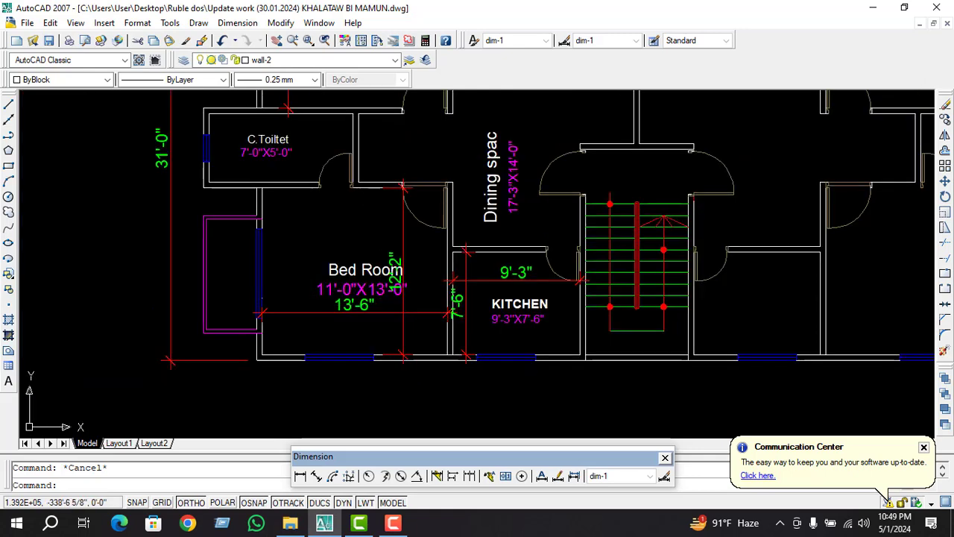
scroll(393, 300, "up", 3)
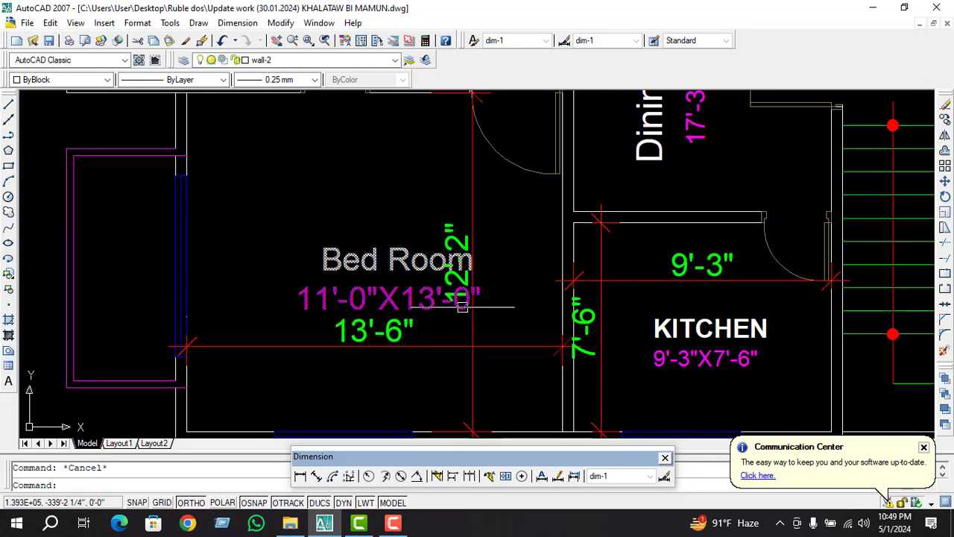
Correct the Bed Room label's size line to 13'-0"X12'-2"
left_click(406, 297)
double_click(319, 300)
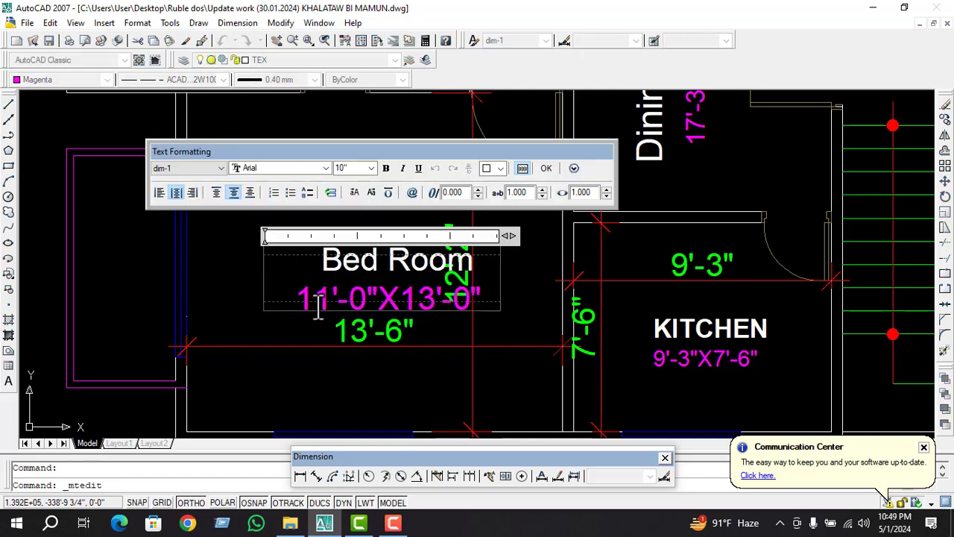
key("BackSpace")
type("3")
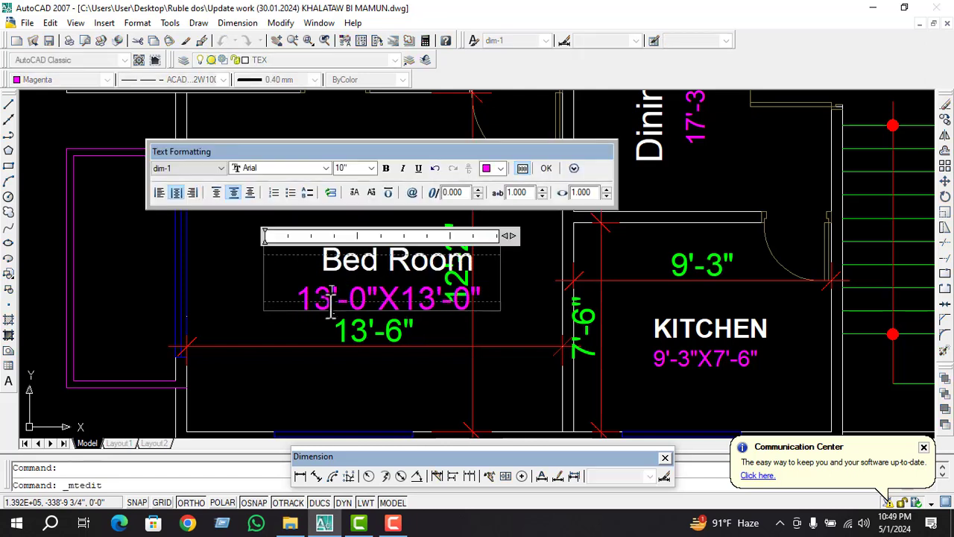
key("BackSpace")
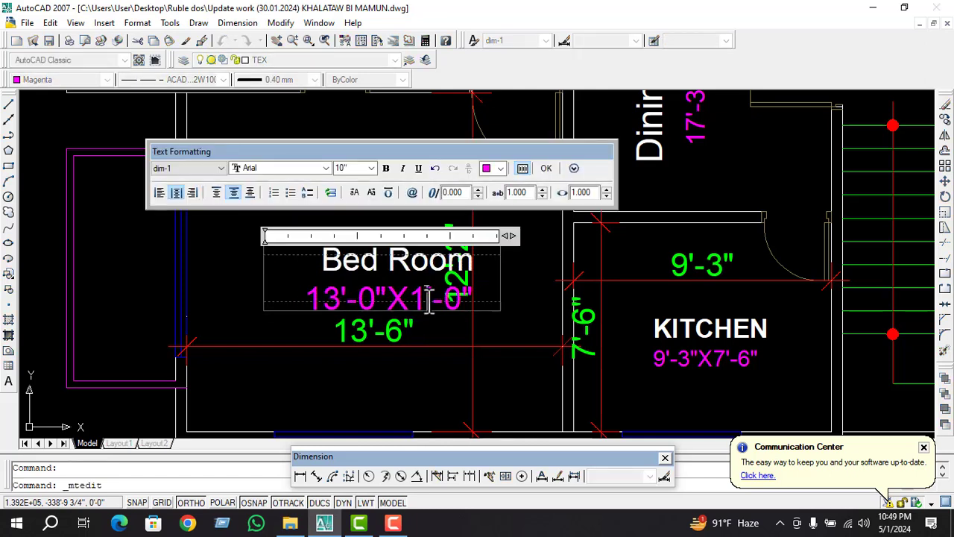
type("2")
key("BackSpace")
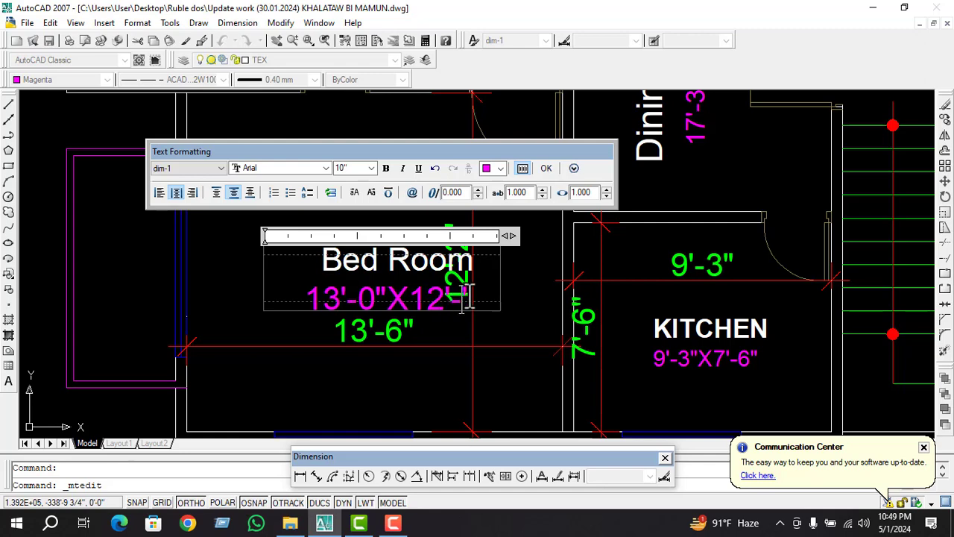
type("2")
left_click(445, 389)
Set the Bed Room 13'-0"X12'-2" size line to the smaller 8" text height
double_click(483, 298)
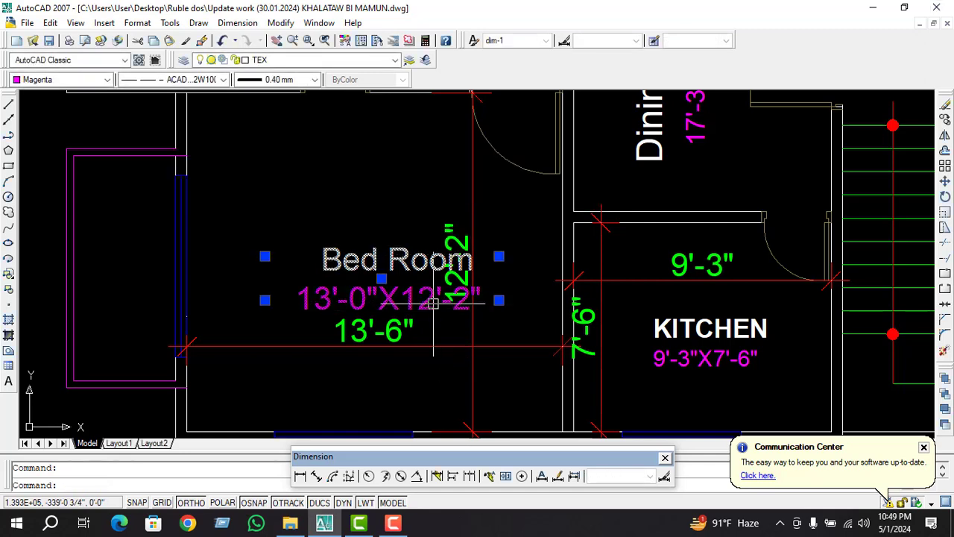
left_click_drag(484, 298, 315, 297)
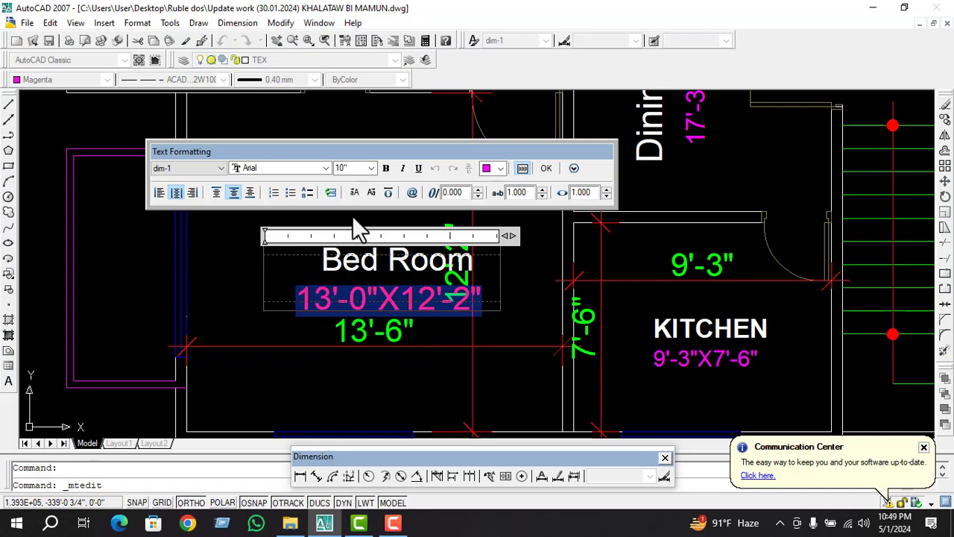
left_click(370, 168)
left_click(356, 201)
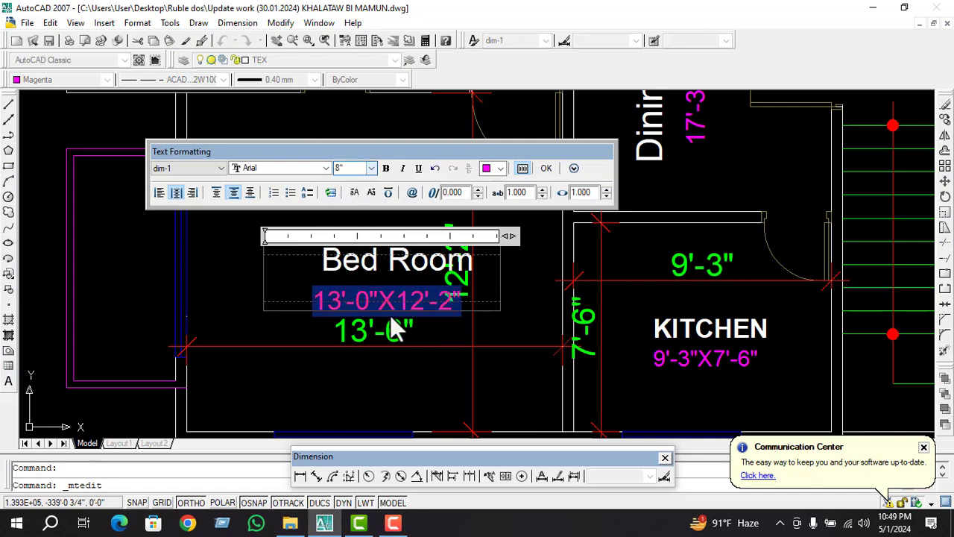
left_click(406, 356)
key("Escape")
Make the Bed Room heading bold
double_click(477, 262)
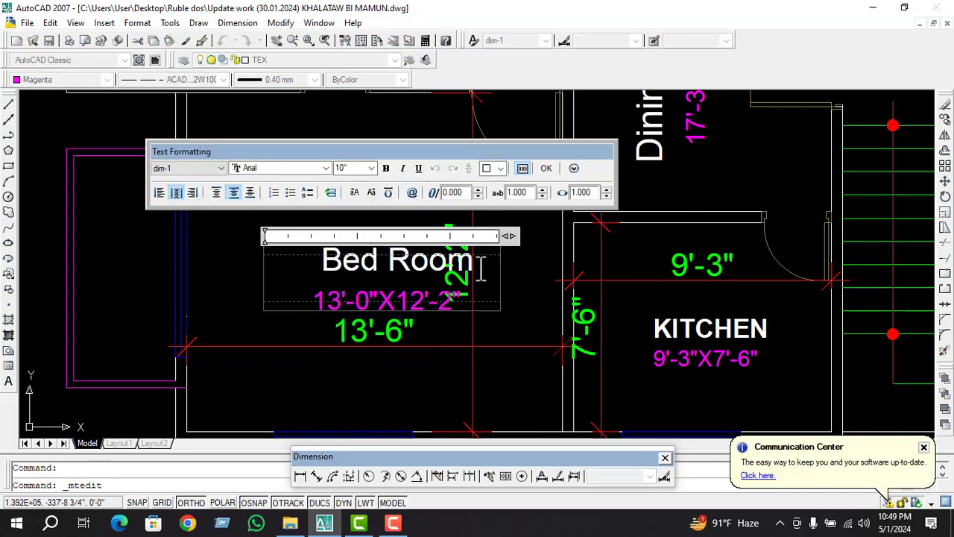
left_click_drag(481, 266, 316, 263)
left_click(386, 168)
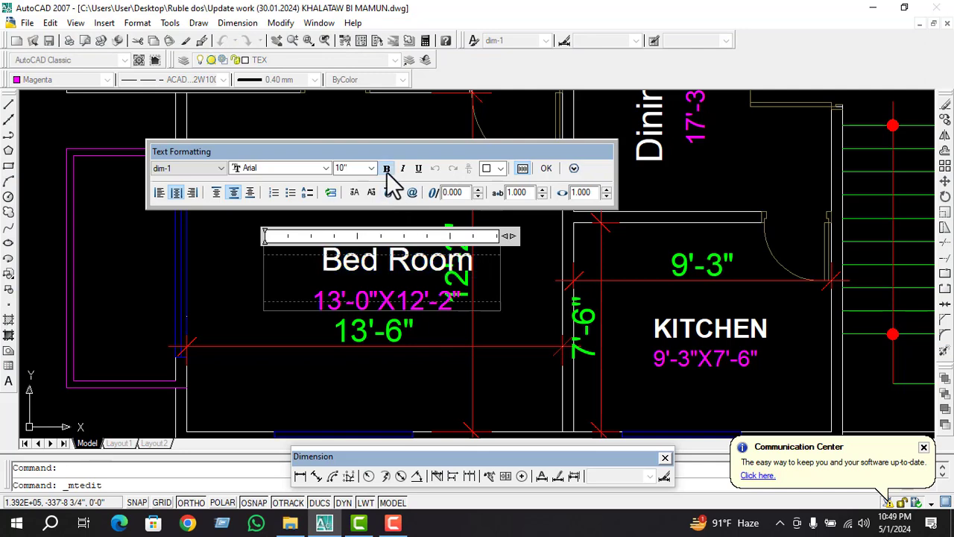
left_click(452, 378)
key("Escape")
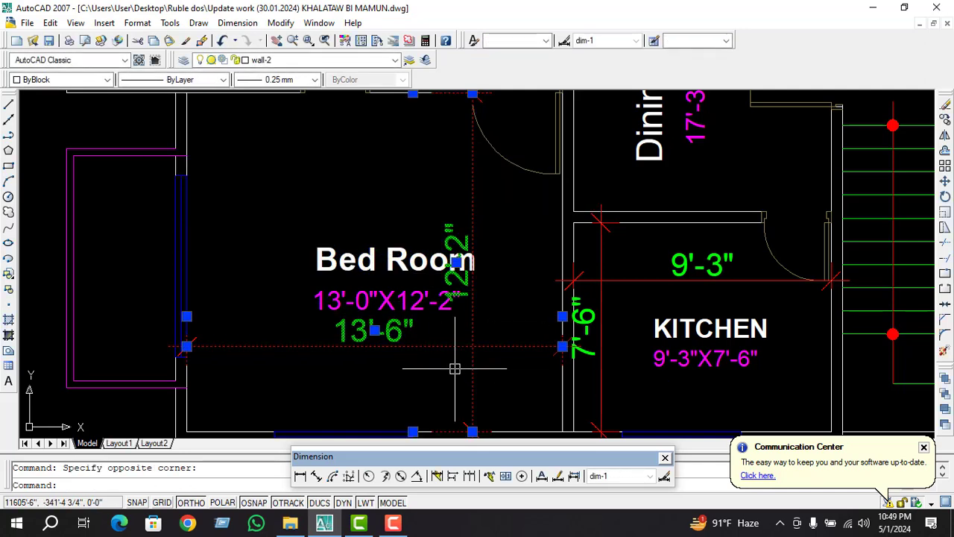
Erase the 12'-2", 13'-6" and 7'-6" measuring dimensions
key("Delete")
scroll(455, 368, "down", 3)
scroll(393, 345, "up", 2)
double_click(393, 345)
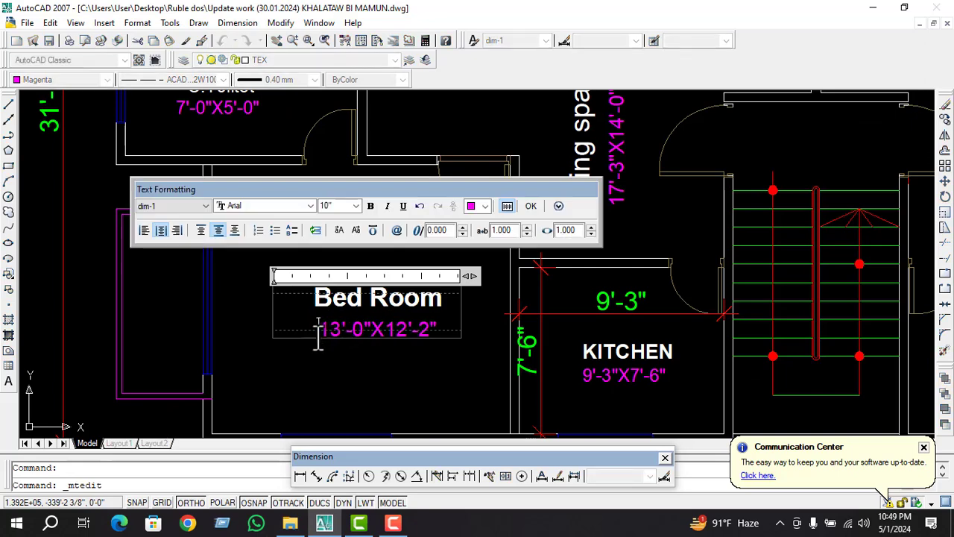
left_click(336, 356)
key("Escape")
scroll(405, 361, "down", 2)
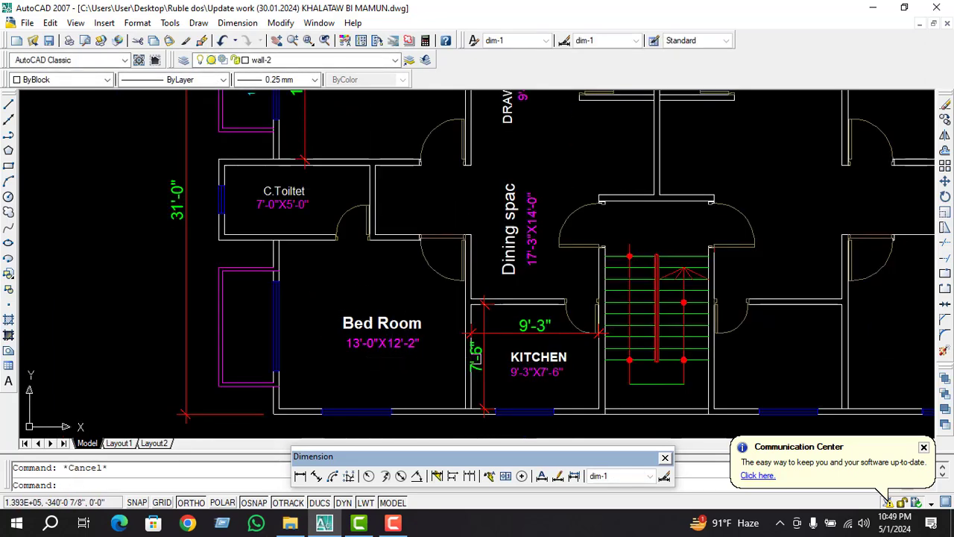
left_click(492, 365)
left_click(477, 356)
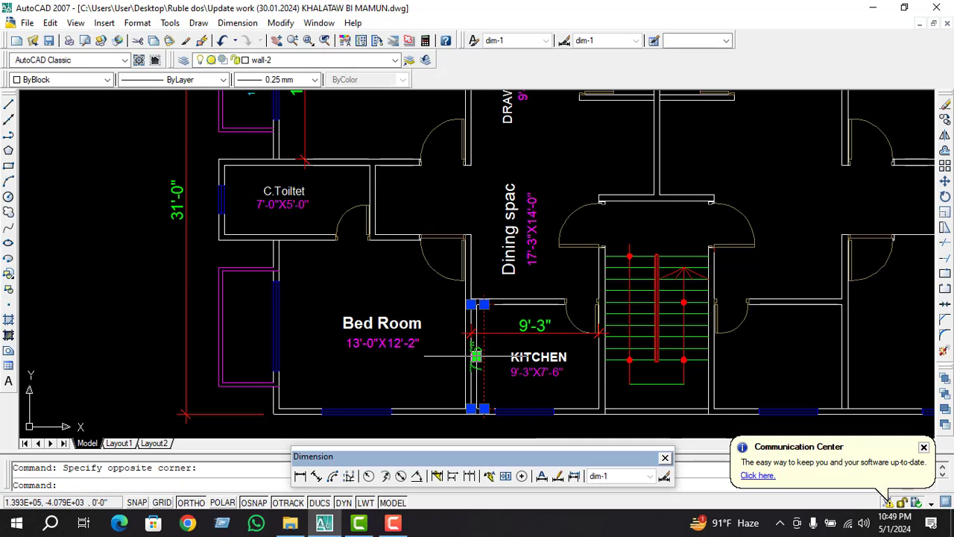
key("Delete")
scroll(491, 357, "down", 2)
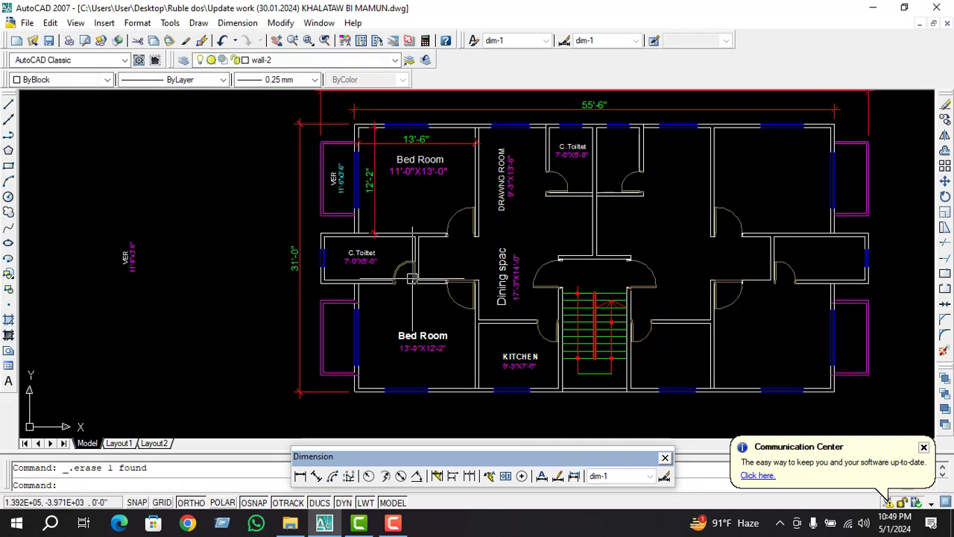
key("Escape")
scroll(412, 278, "up", 2)
Set the C.Toiltet label's 7'-0"X5'-0" size line to 6" text height
scroll(373, 251, "up", 2)
left_click(388, 269)
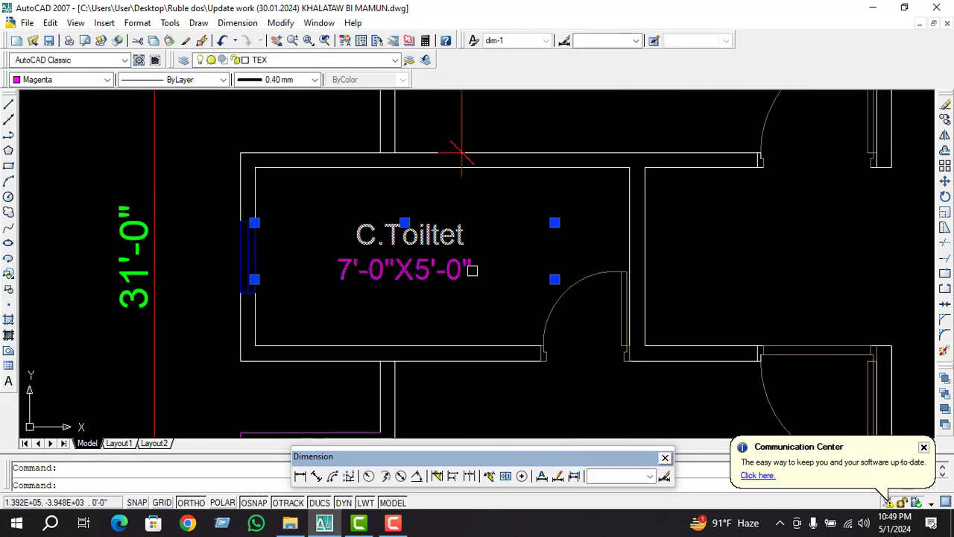
double_click(455, 275)
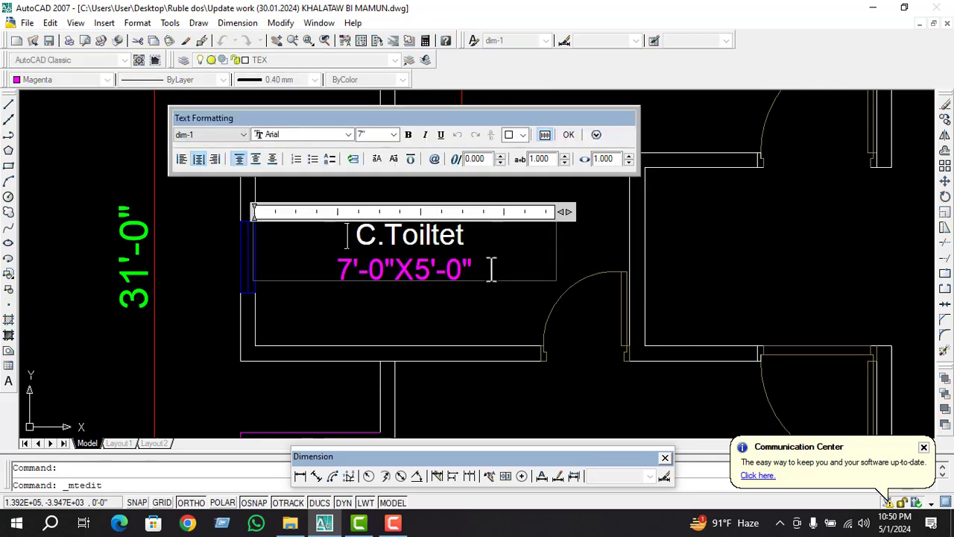
scroll(357, 279, "down", 4)
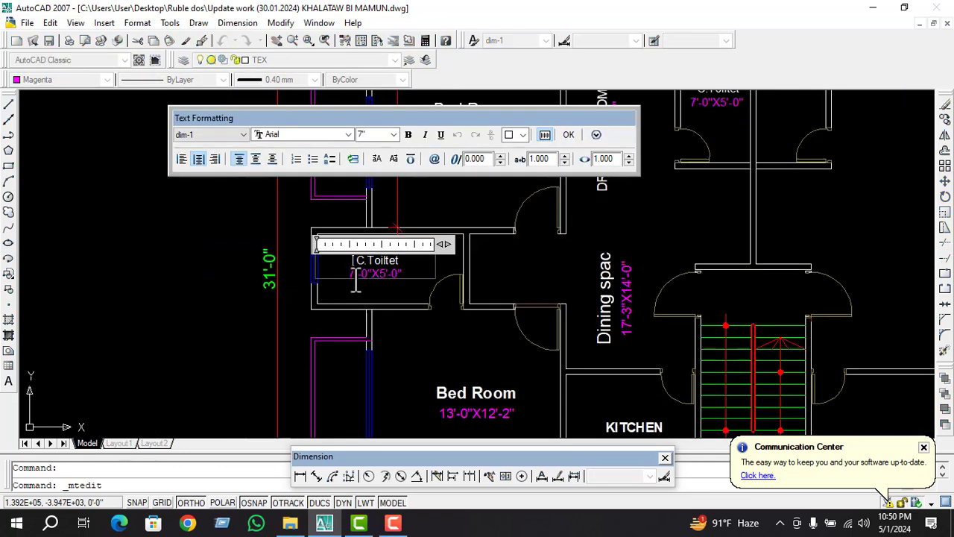
scroll(356, 284, "down", 5)
scroll(358, 279, "up", 4)
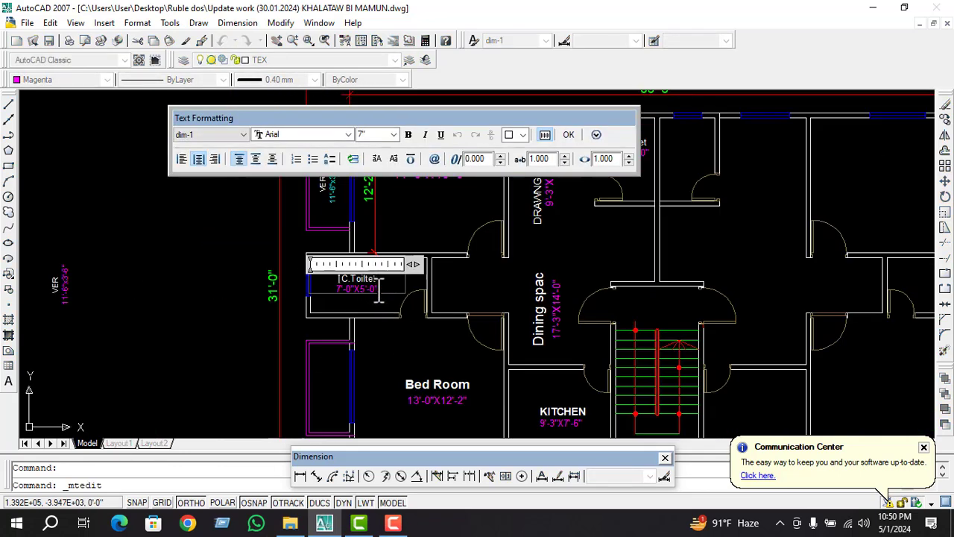
scroll(370, 294, "up", 4)
left_click_drag(415, 296, 302, 306)
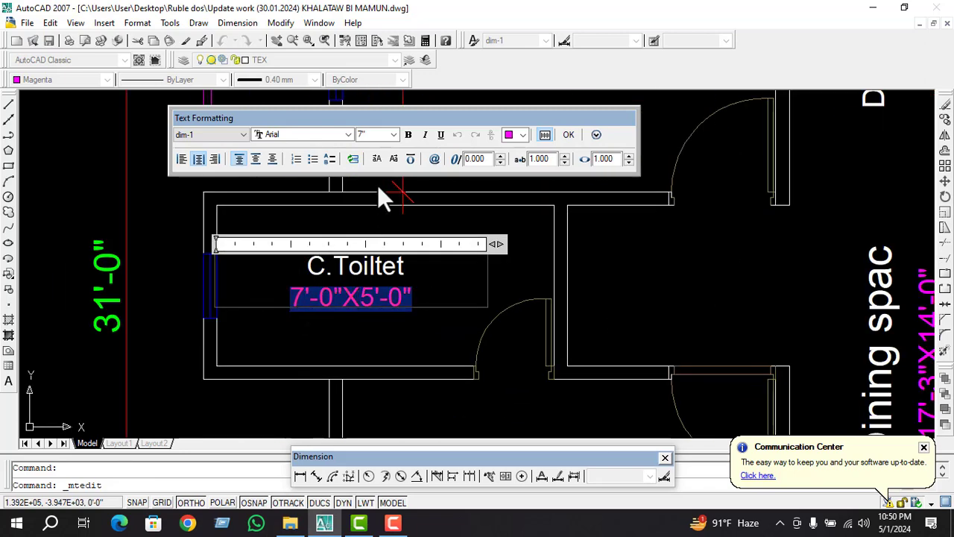
left_click(394, 135)
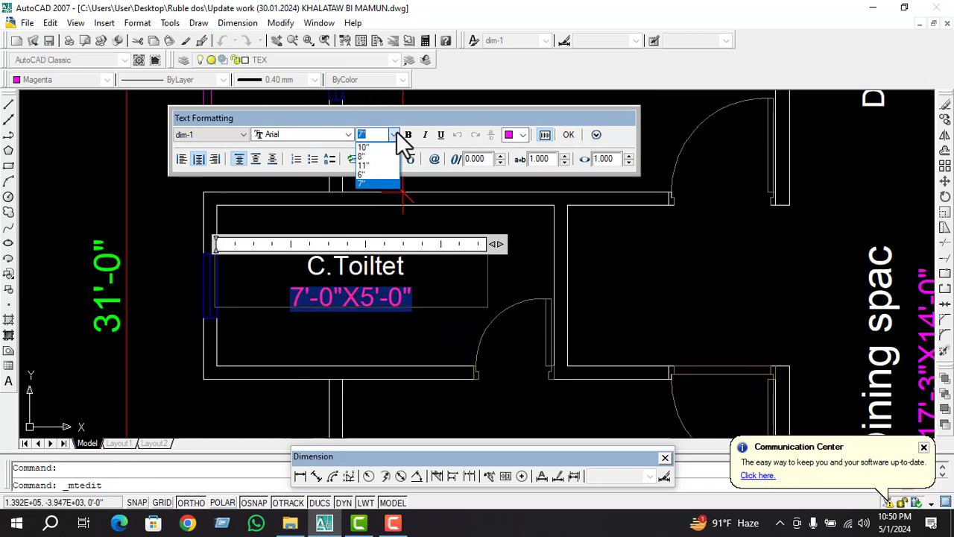
left_click(375, 174)
left_click(395, 339)
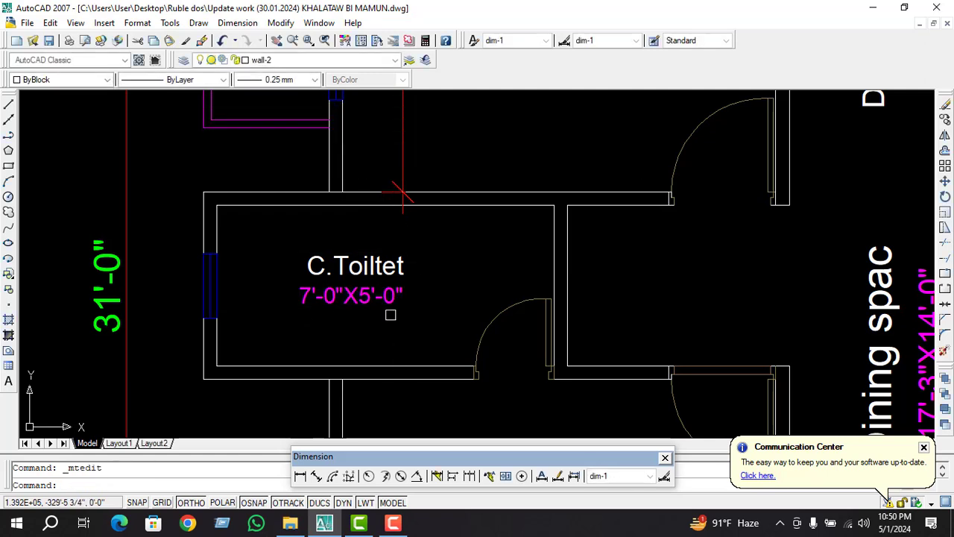
Reopen the C.Toiltet label to check it, closing the editor without changes
scroll(367, 282, "up", 1)
double_click(297, 276)
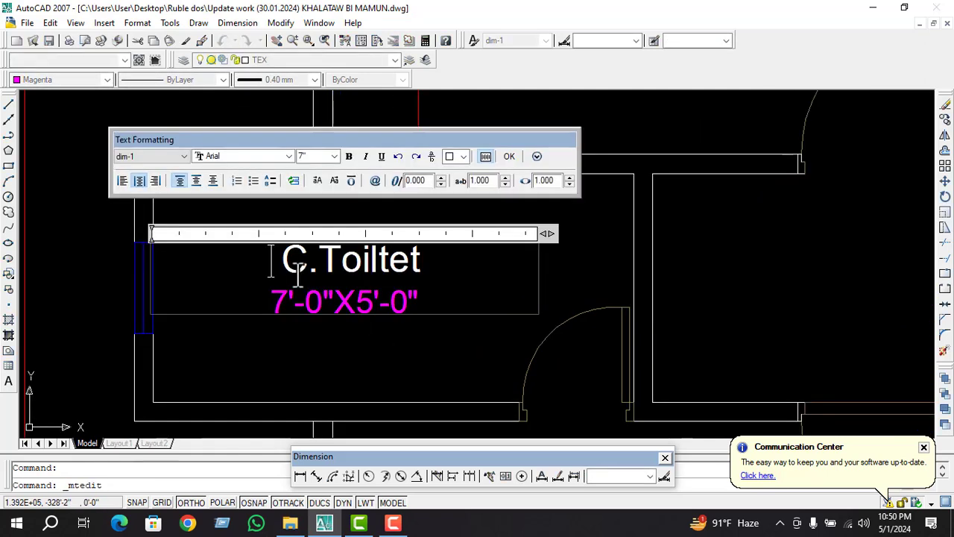
key("Escape")
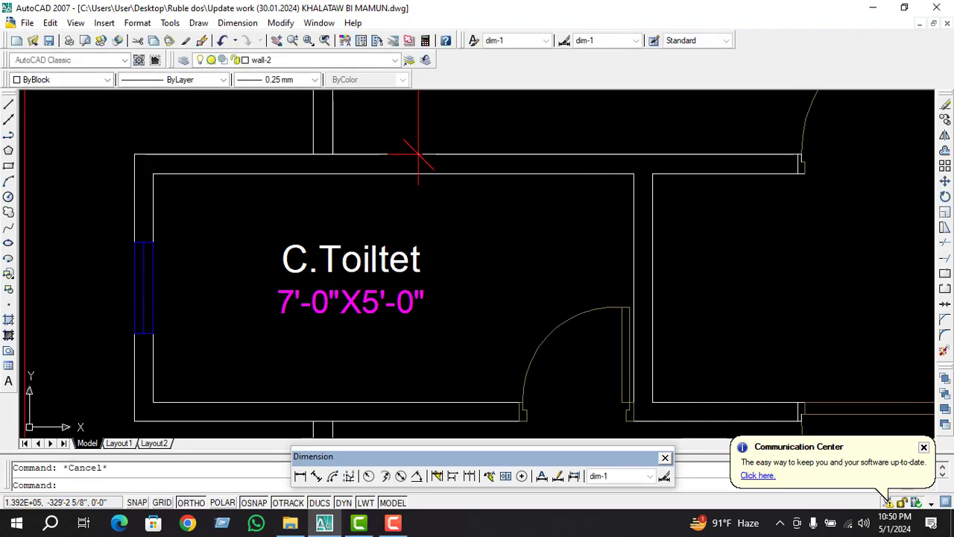
double_click(393, 287)
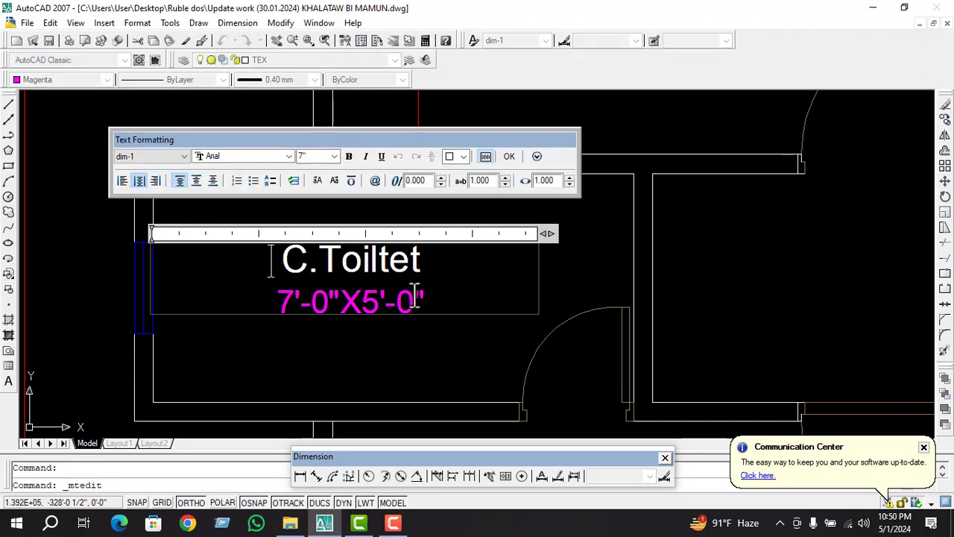
key("Escape")
scroll(410, 291, "down", 2)
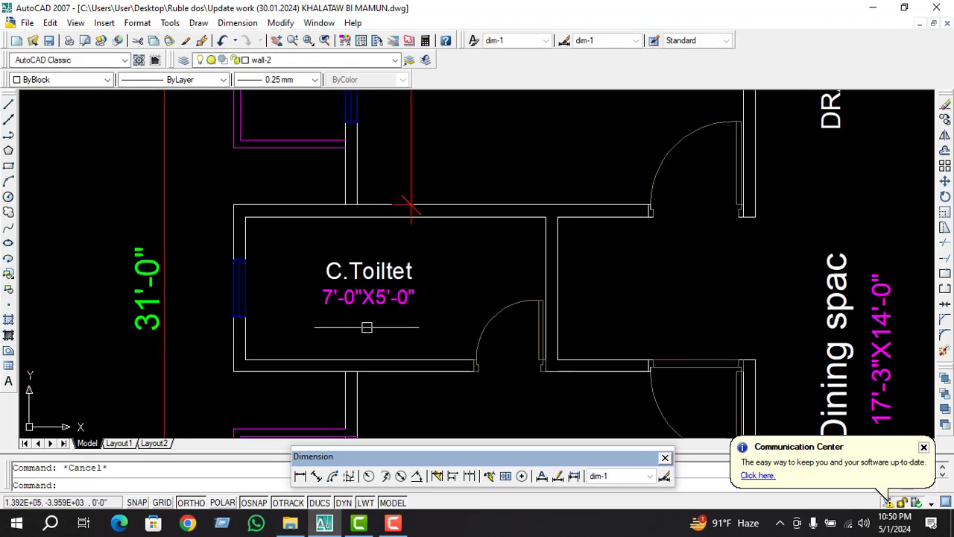
Measure the toilet's inner width (5'-0") and length with linear dimensions, then erase them
left_click(301, 475)
left_click(309, 359)
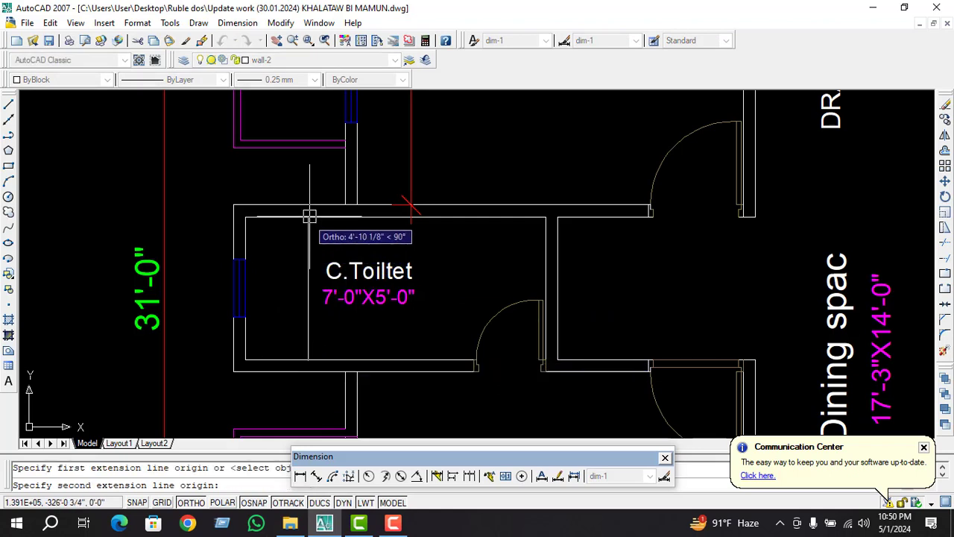
left_click(310, 216)
left_click(291, 249)
left_click(291, 249)
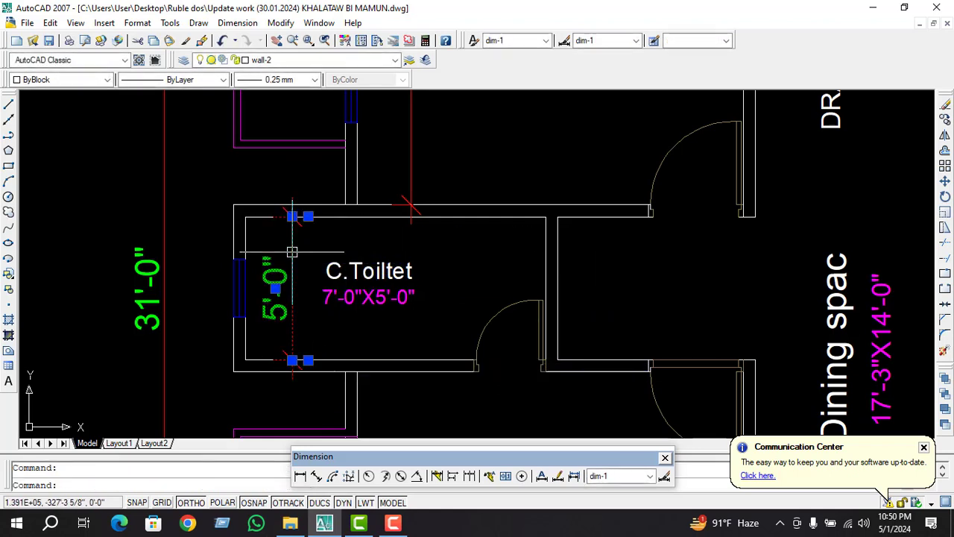
key("Delete")
left_click(301, 476)
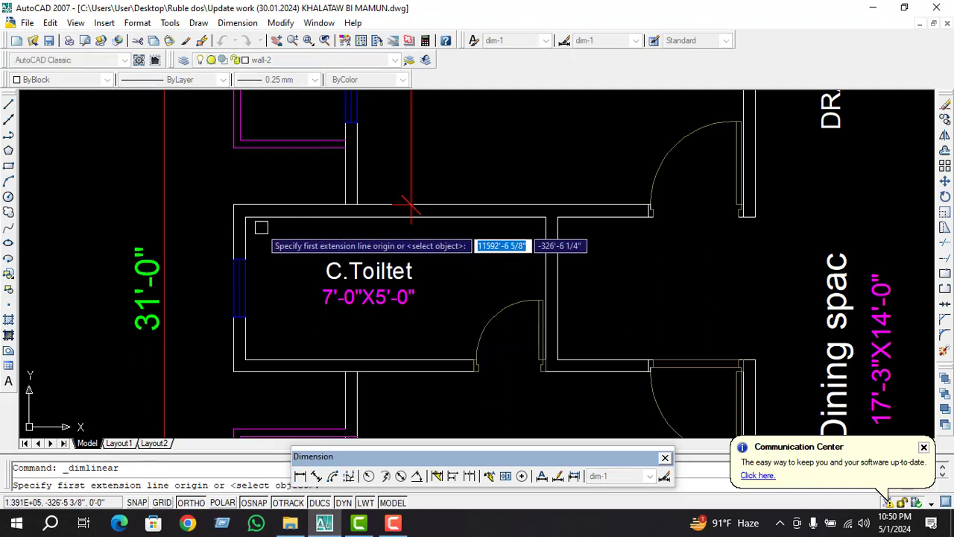
left_click(246, 217)
left_click(545, 216)
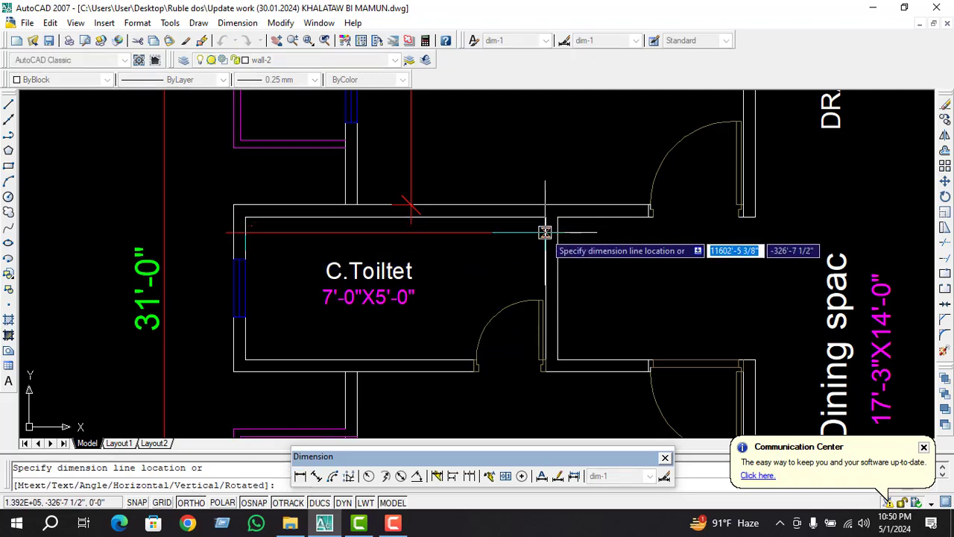
left_click(516, 228)
left_click(515, 228)
key("Delete")
Change the C.Toiltet label's size line to 5'-0"X8'-6"
left_click(373, 308)
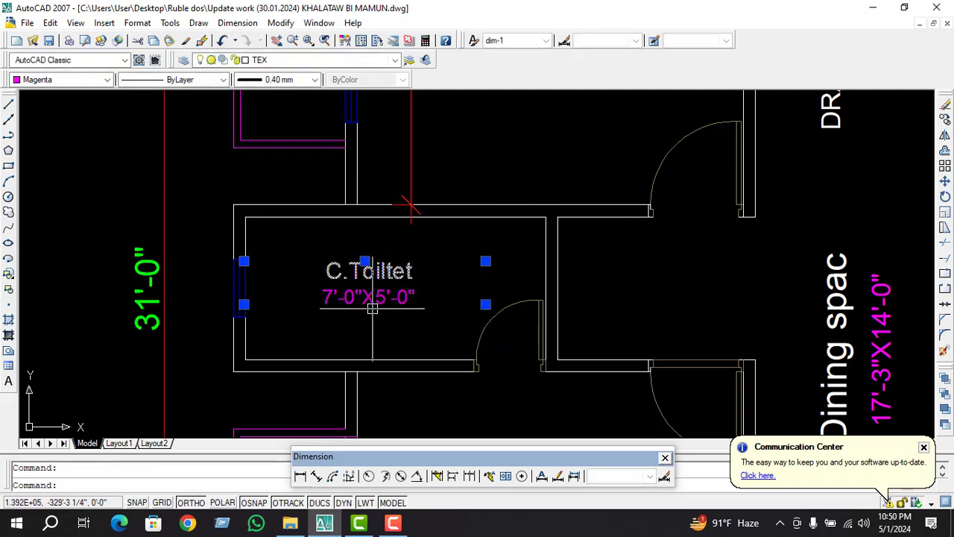
double_click(409, 206)
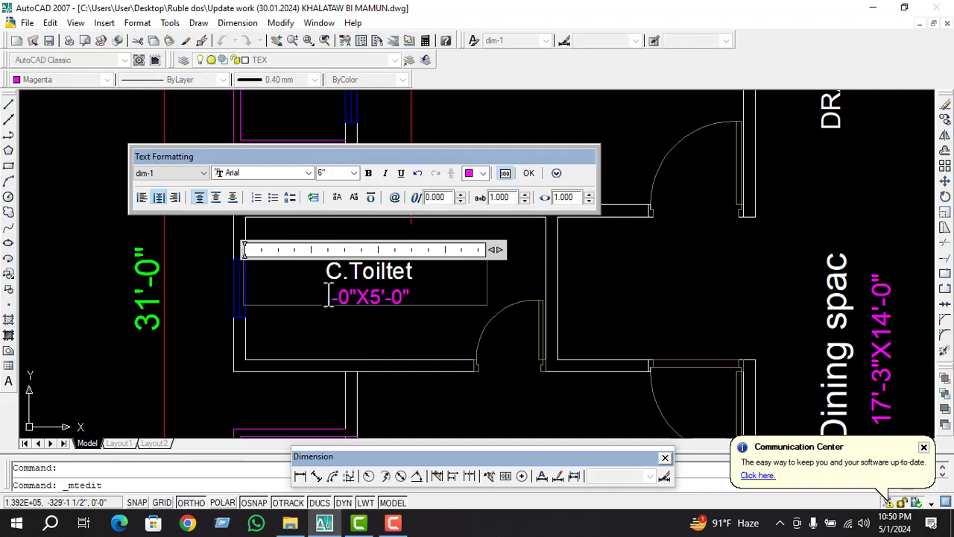
type("5")
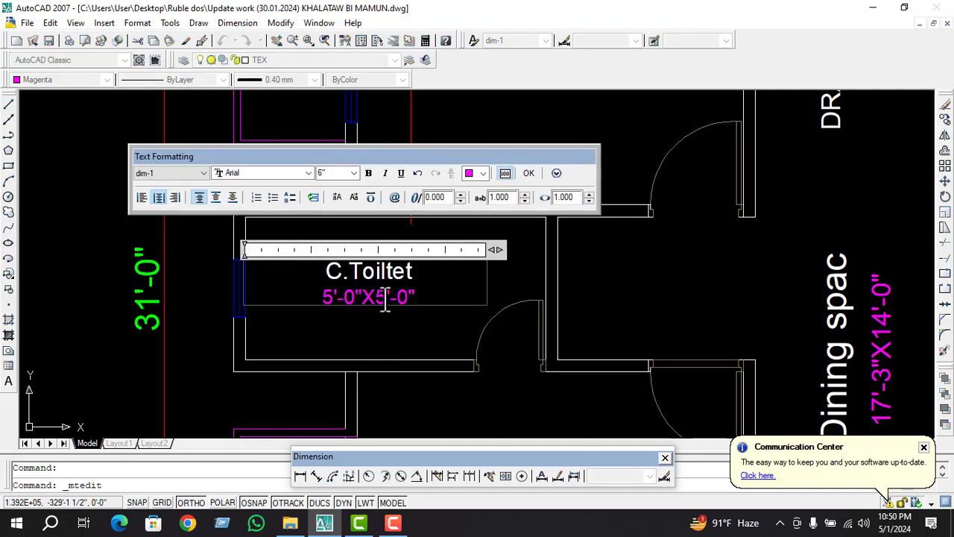
left_click(423, 314)
key("Escape")
scroll(433, 309, "down", 5)
scroll(439, 308, "up", 4)
scroll(439, 308, "up", 1)
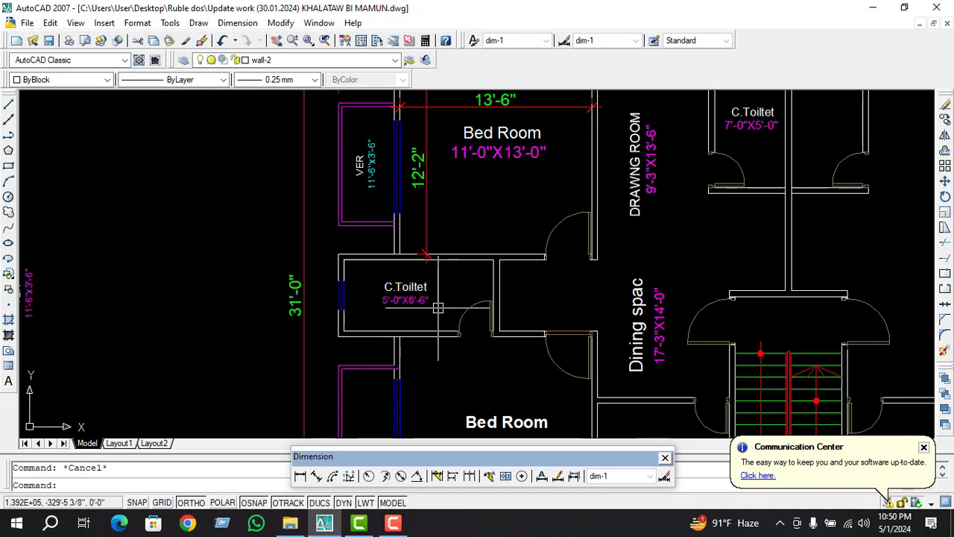
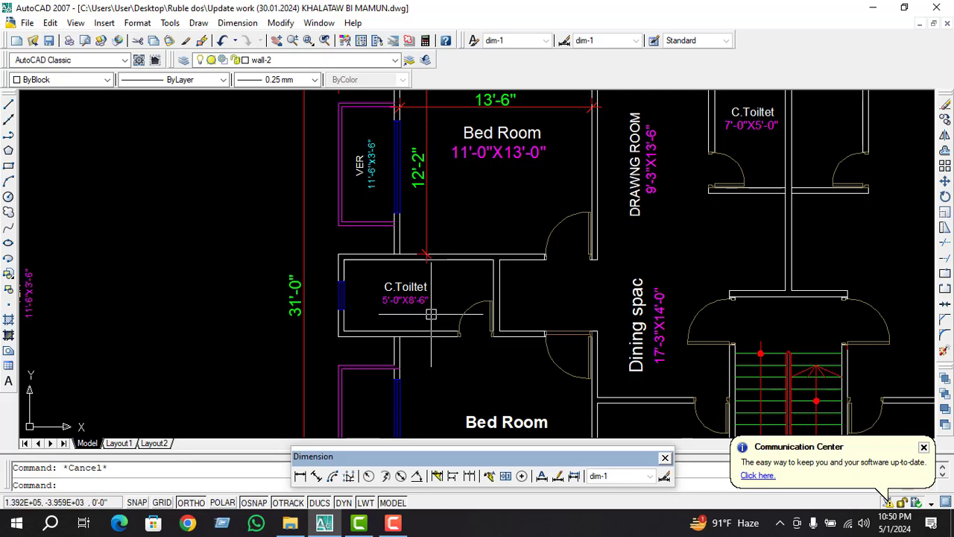
Change the upper-left Bed Room size label to read 13'-6"X12'-2"
scroll(439, 308, "down", 4)
scroll(427, 308, "up", 3)
scroll(437, 230, "down", 2)
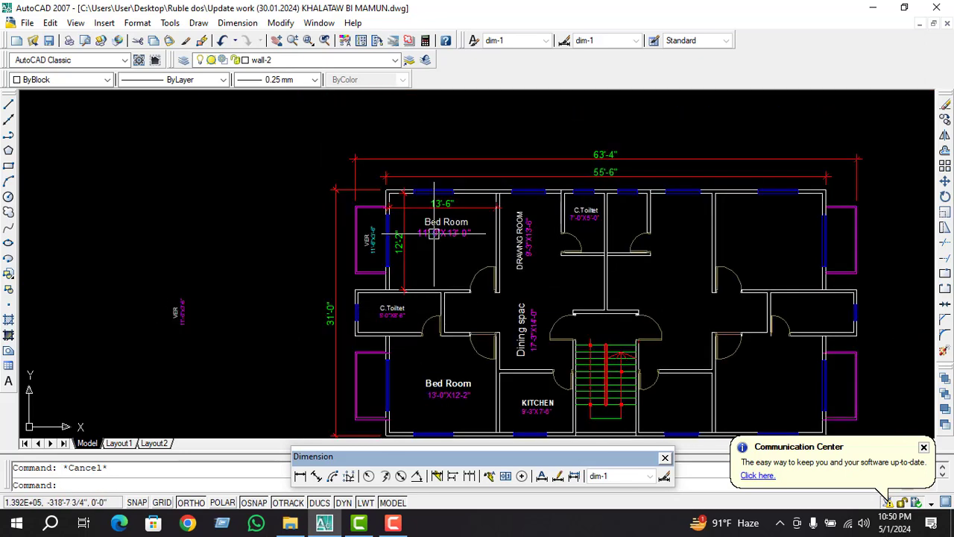
scroll(436, 230, "up", 3)
double_click(439, 231)
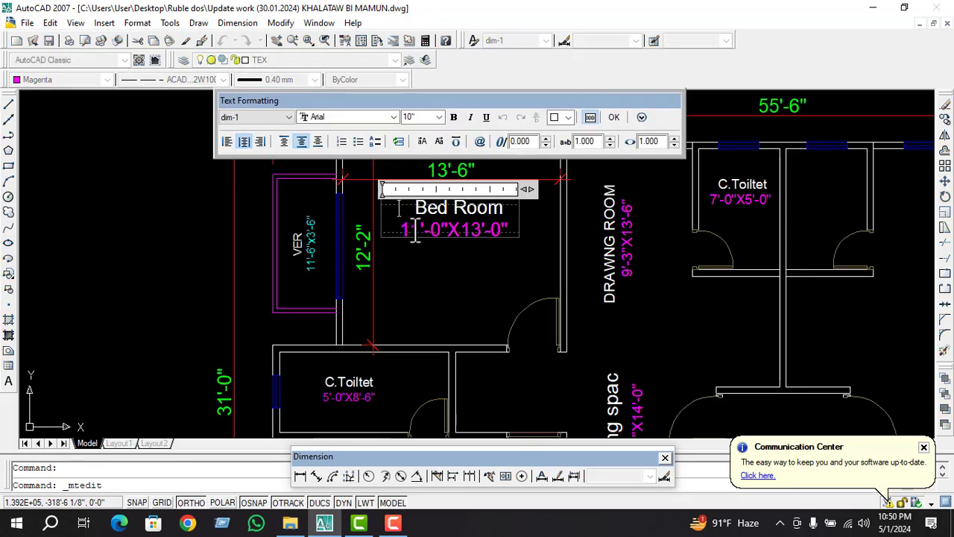
type("1")
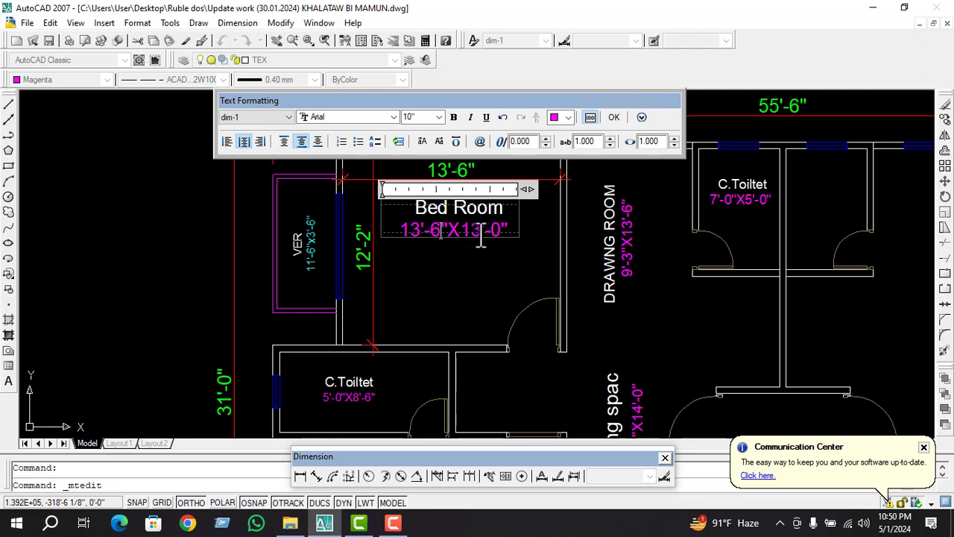
type("2")
left_click(481, 306)
key("Escape")
double_click(388, 229)
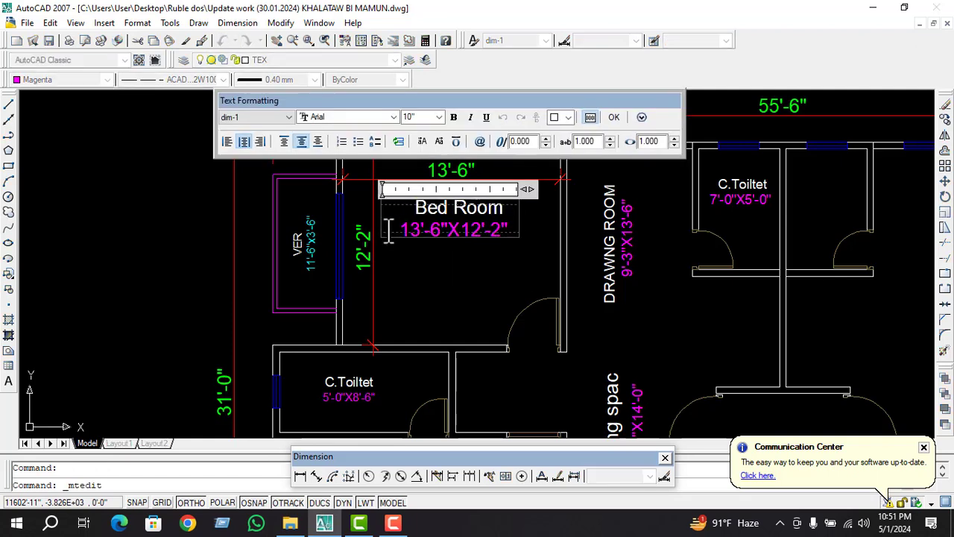
key("Escape")
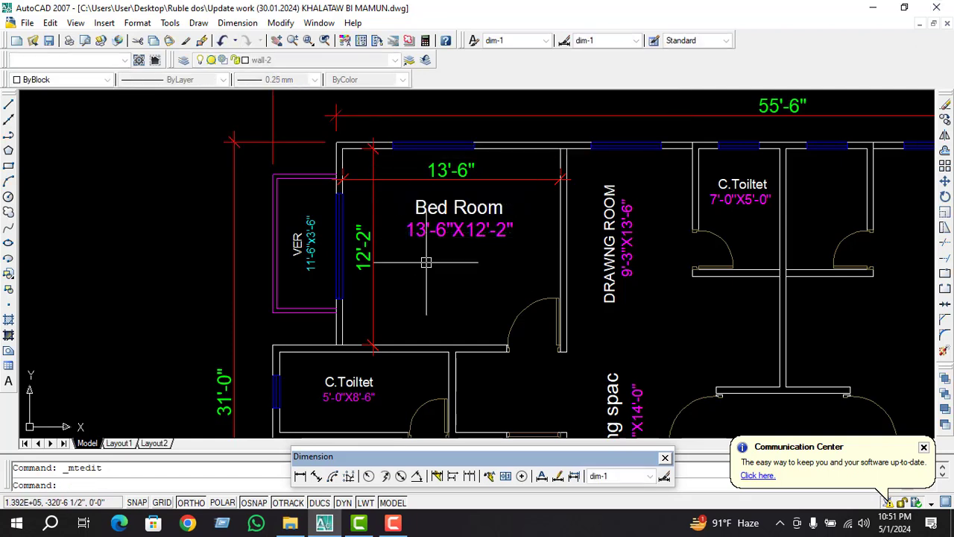
Erase the temporary 12'-2" and 13'-6" measuring dimensions
left_click(388, 246)
left_click(351, 238)
key("Delete")
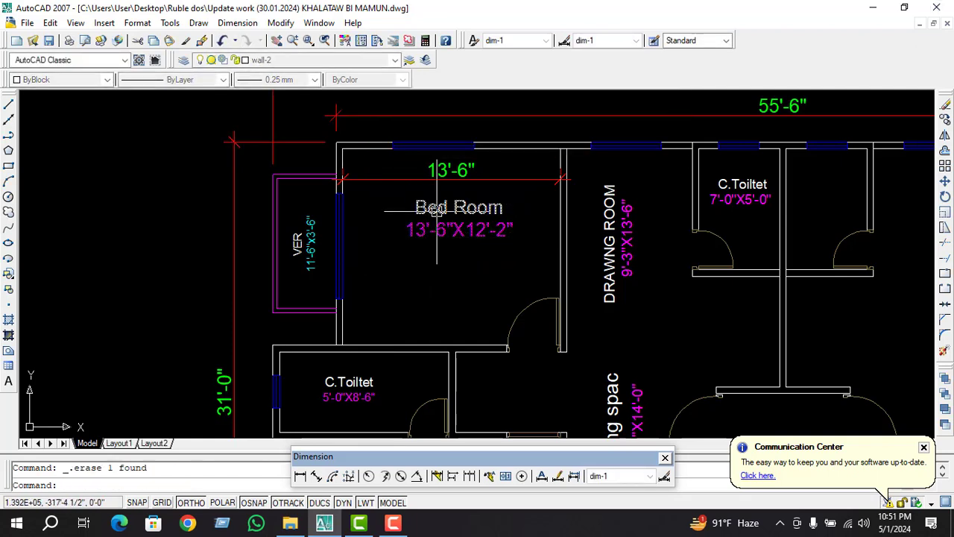
key("Delete")
Move the Bed Room label slightly down and to the right
left_click(424, 229)
key("m")
key("Return")
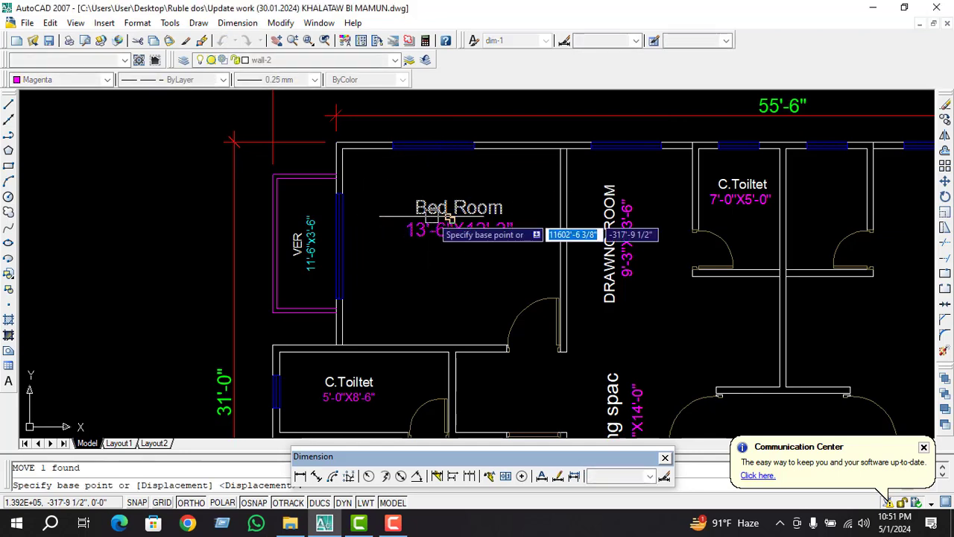
left_click(424, 230)
left_click(432, 249)
Measure the drawing room width as 7'-10" with a temporary dimension, then erase it
key("Escape")
scroll(532, 267, "down", 2)
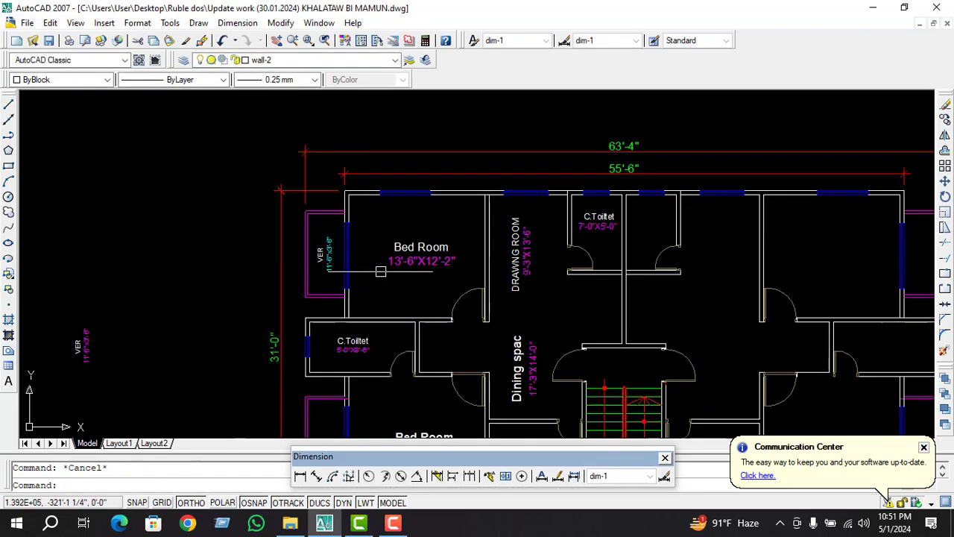
scroll(595, 273, "up", 3)
scroll(596, 273, "down", 3)
scroll(596, 274, "up", 3)
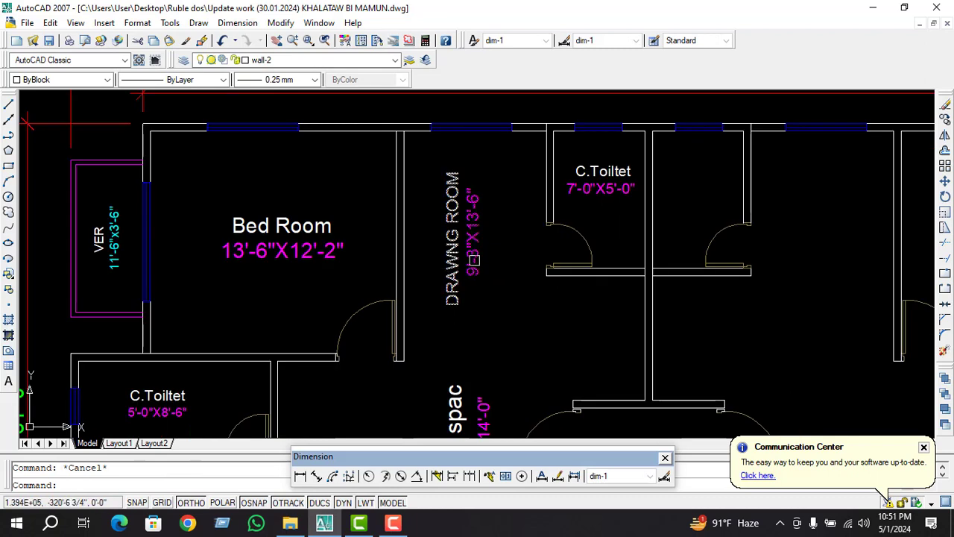
left_click(301, 477)
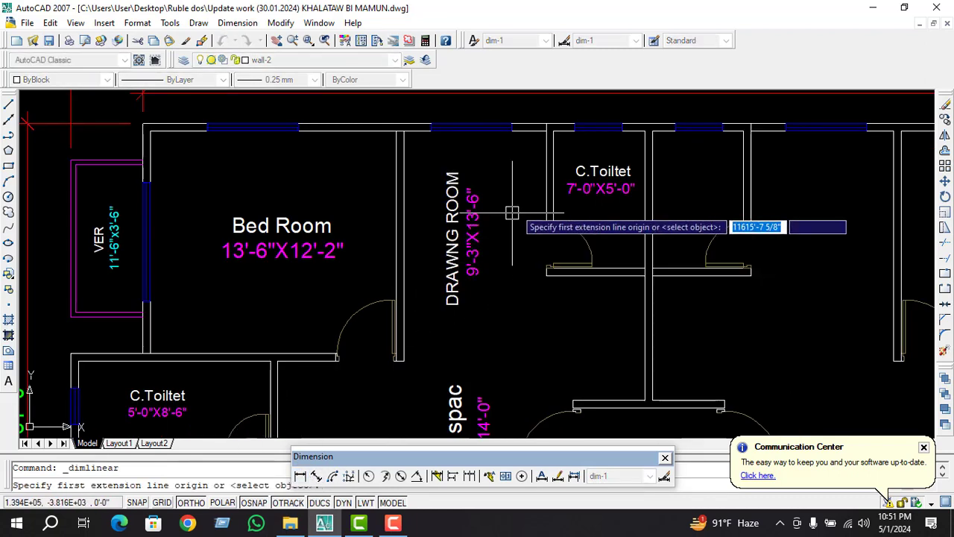
left_click(546, 156)
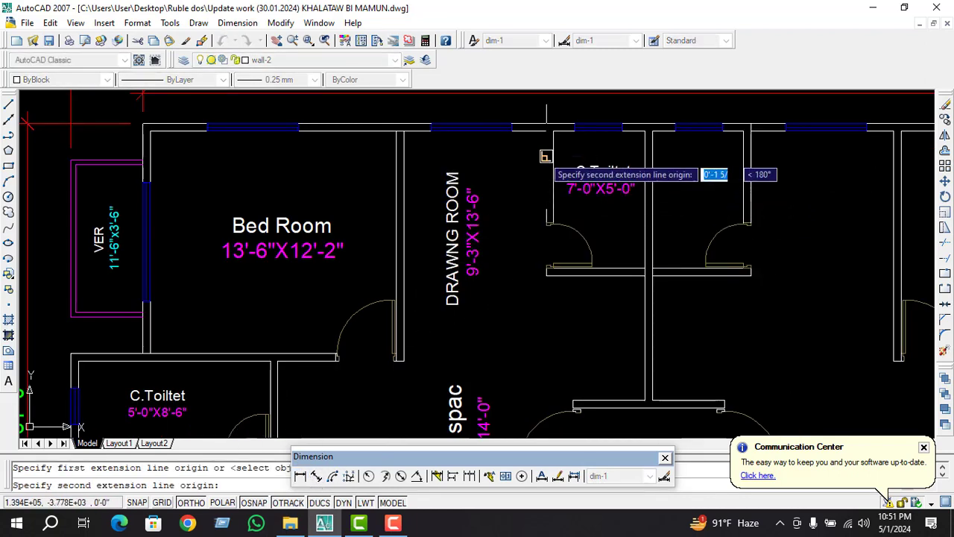
left_click(402, 156)
left_click(445, 163)
left_click(446, 161)
key("Delete")
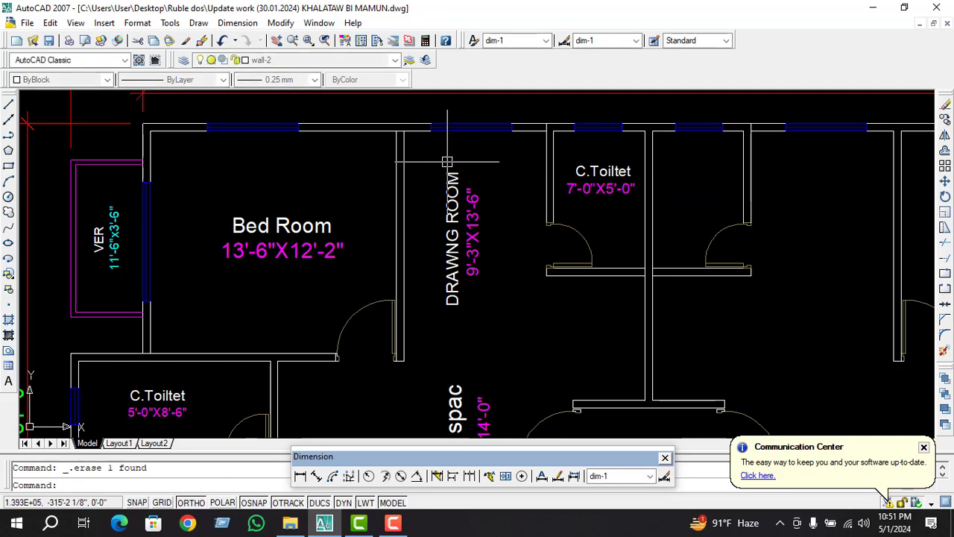
Update the DRAWNG ROOM size text with the 7'-10" width
double_click(472, 232)
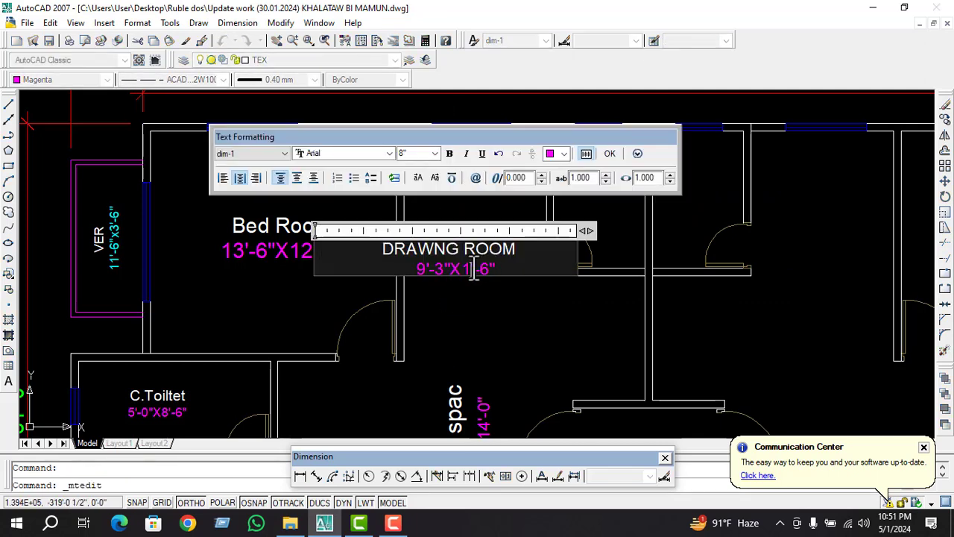
type("7")
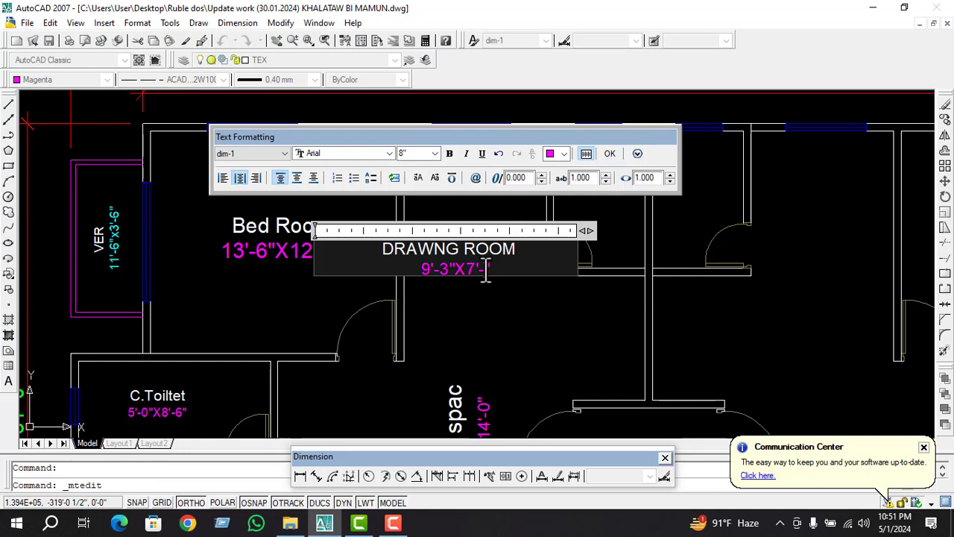
left_click(483, 290)
key("Escape")
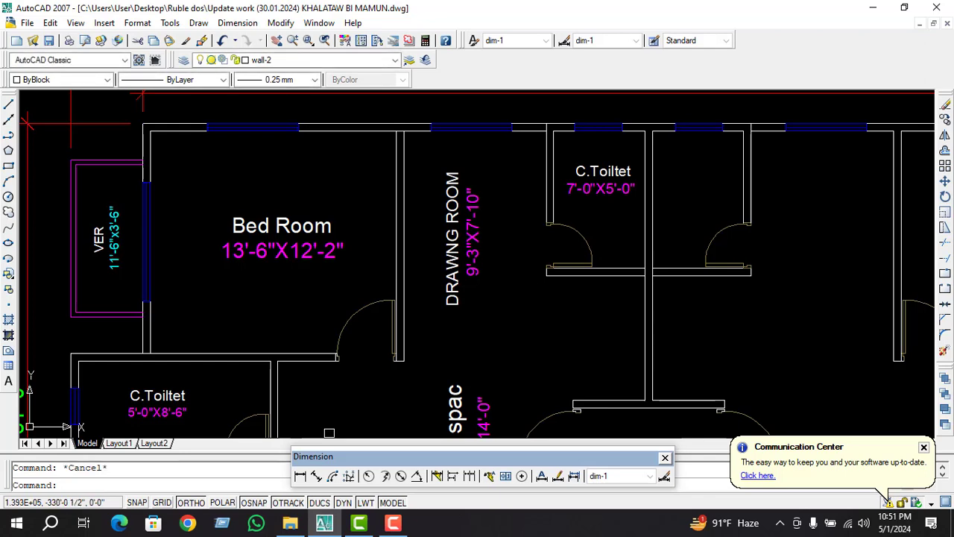
Measure the drawing room length as 12'-7" and erase the temporary dimension
left_click(300, 476)
scroll(433, 272, "down", 2)
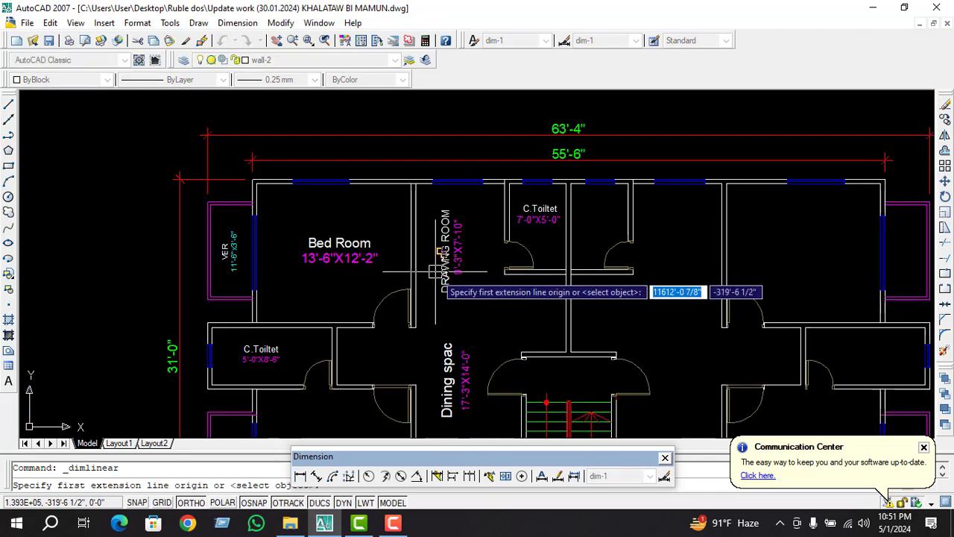
left_click(415, 326)
scroll(448, 266, "up", 2)
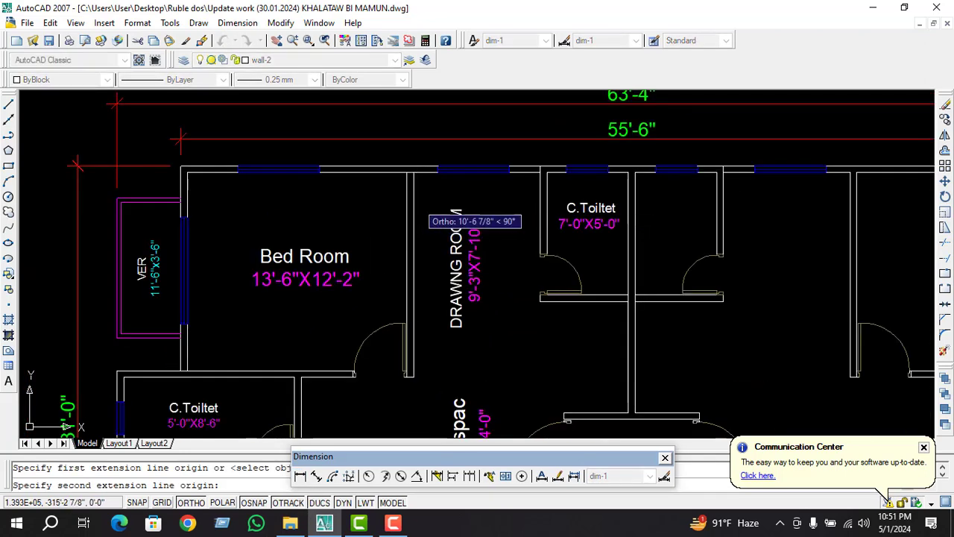
left_click(414, 173)
left_click(414, 173)
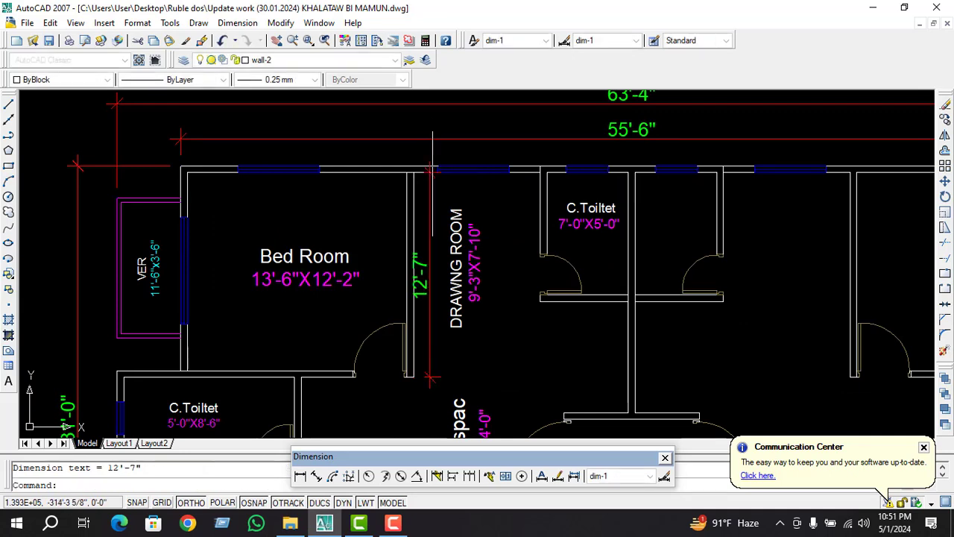
left_click(419, 193)
key("Delete")
Edit the DRAWNG ROOM label to read 12'-7"X7'-10"
left_click(455, 213)
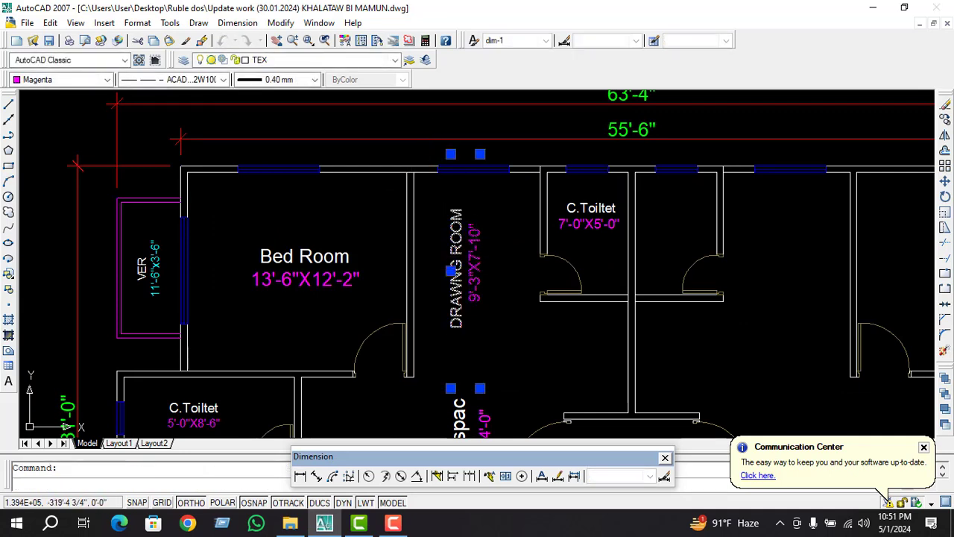
double_click(454, 213)
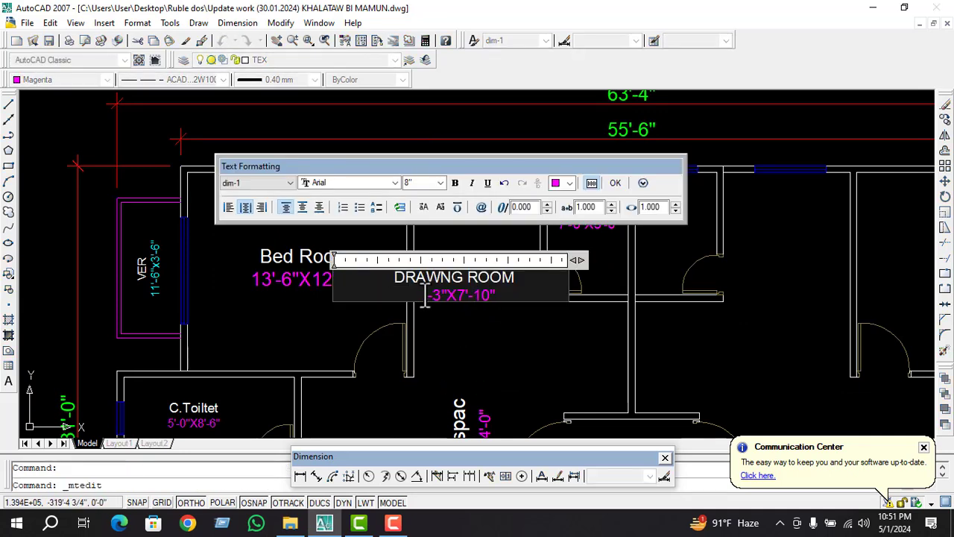
type("12")
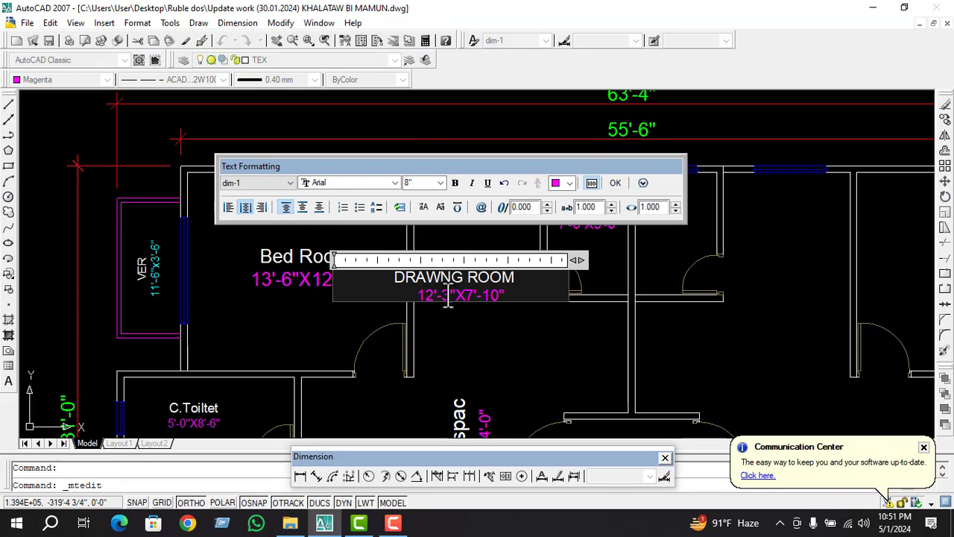
key("Escape")
Measure the dining space depth as 9'-9" and erase the temporary dimension
scroll(464, 328, "down", 5)
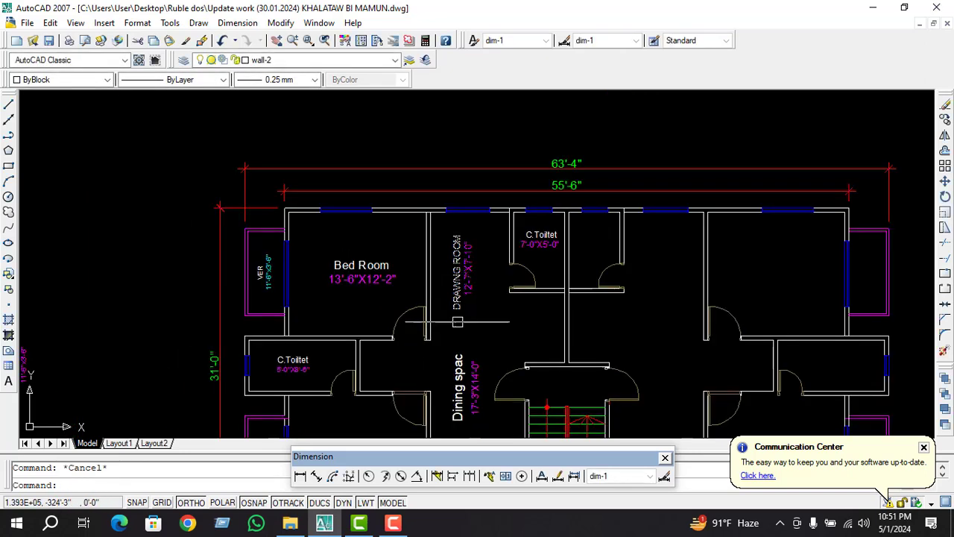
scroll(465, 325, "down", 5)
scroll(467, 323, "up", 10)
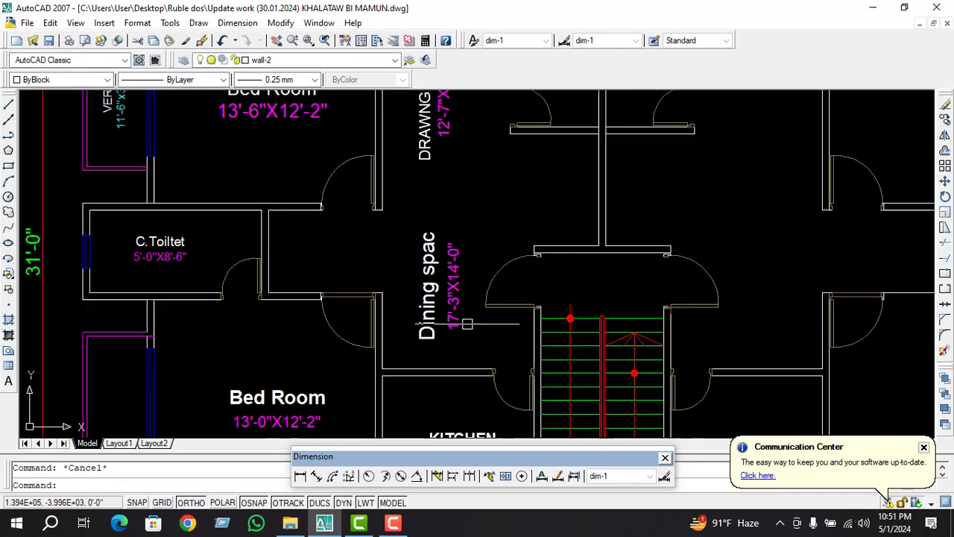
left_click(302, 476)
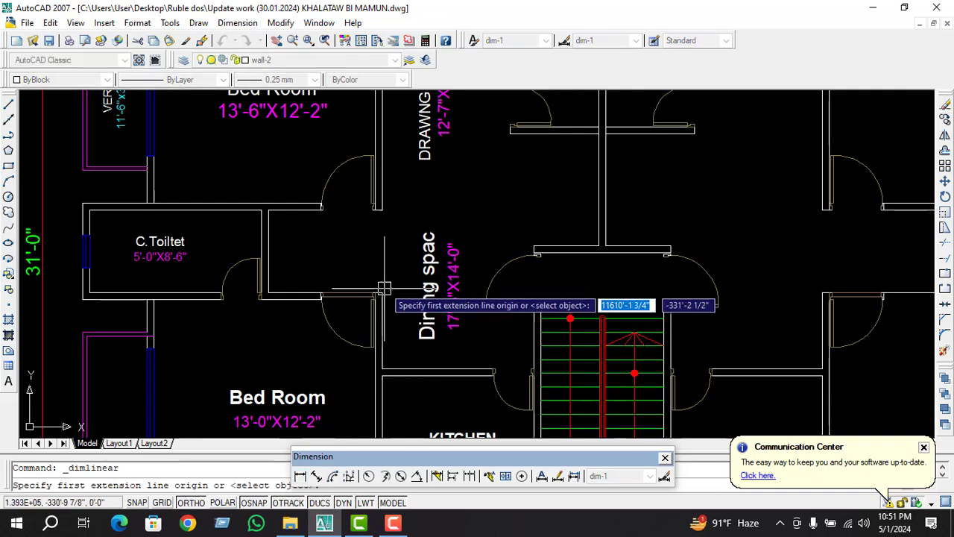
left_click(399, 369)
left_click(389, 209)
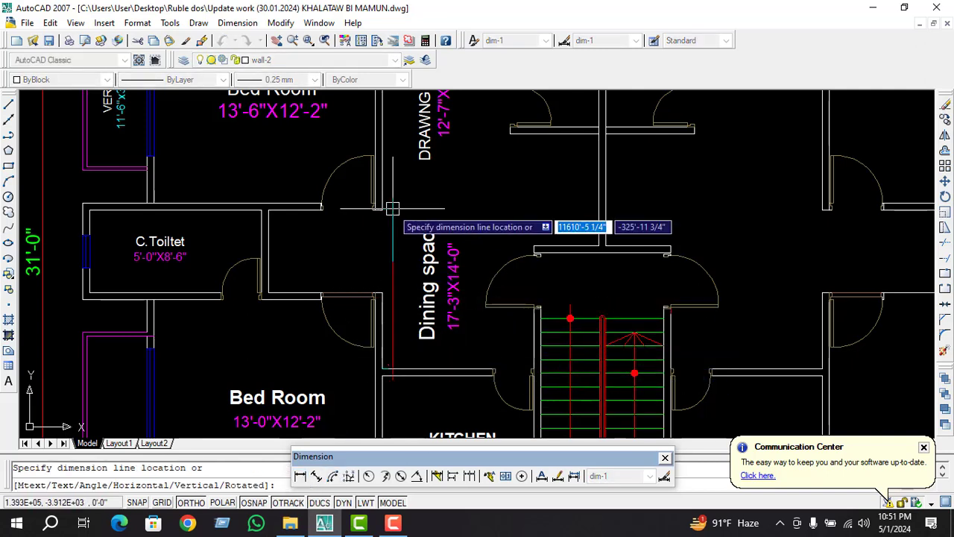
left_click(411, 206)
left_click(412, 206)
key("Delete")
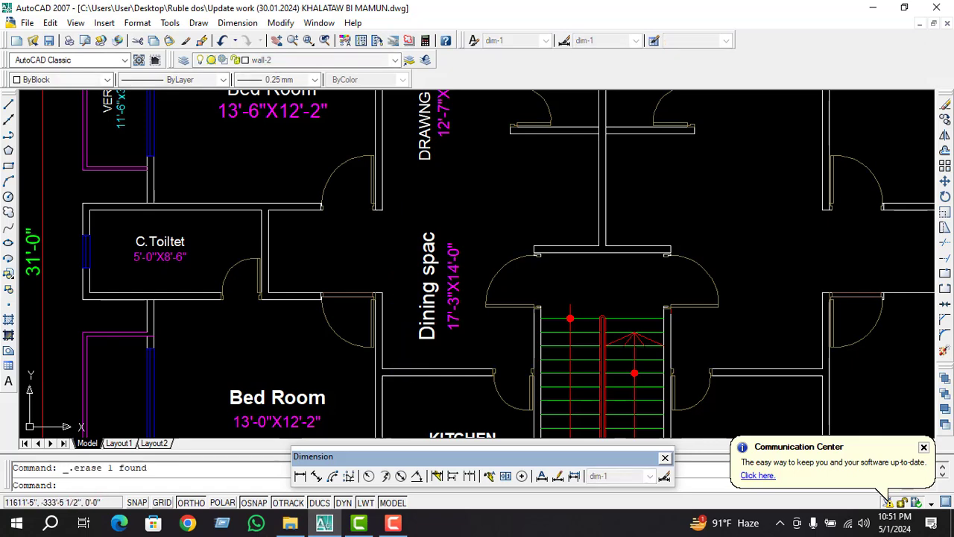
Measure the dining width as 9'-3" and delete that temporary dimension
left_click(301, 476)
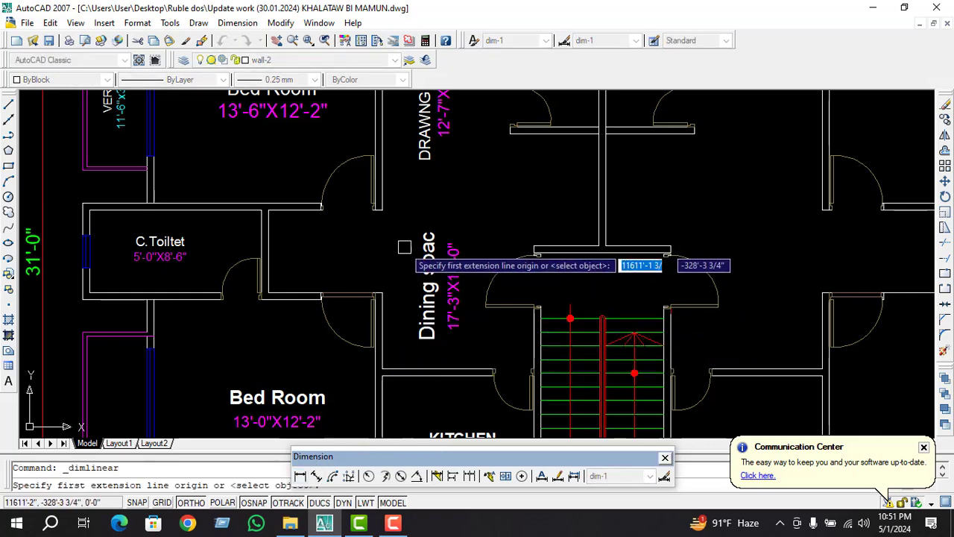
scroll(396, 308, "up", 2)
left_click(376, 361)
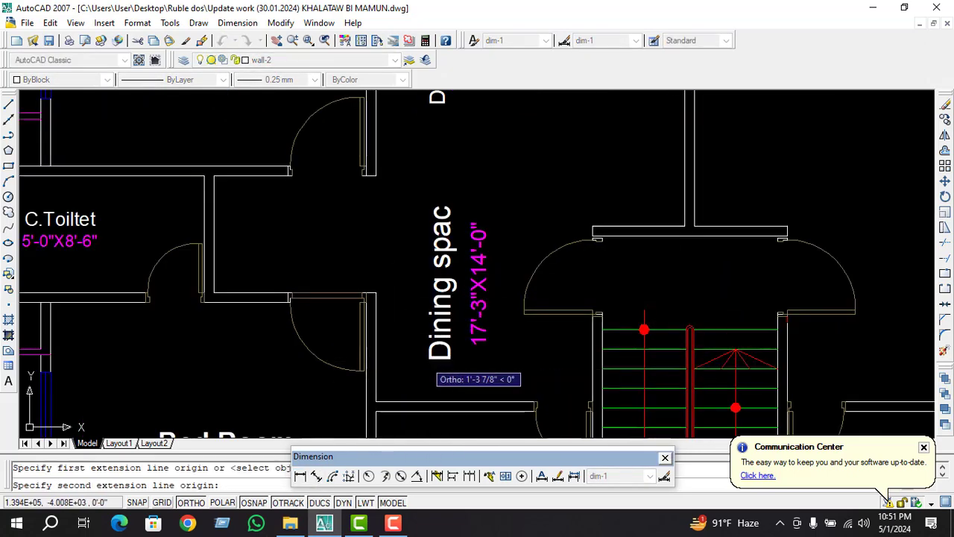
left_click(593, 357)
left_click(492, 347)
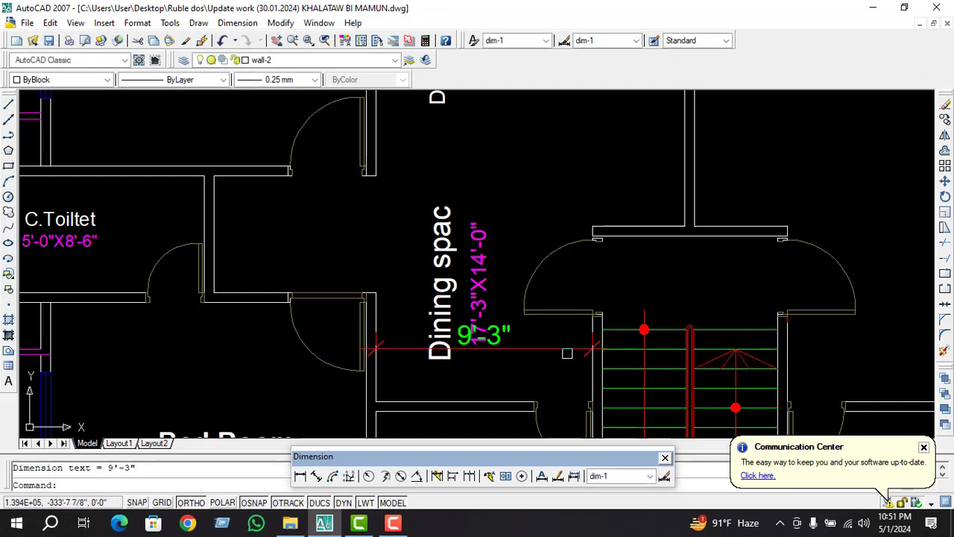
left_click(488, 332)
key("Delete")
Change the dining size label from 17'-3"X14'-0" to 9'-10"X10'-0"
double_click(481, 302)
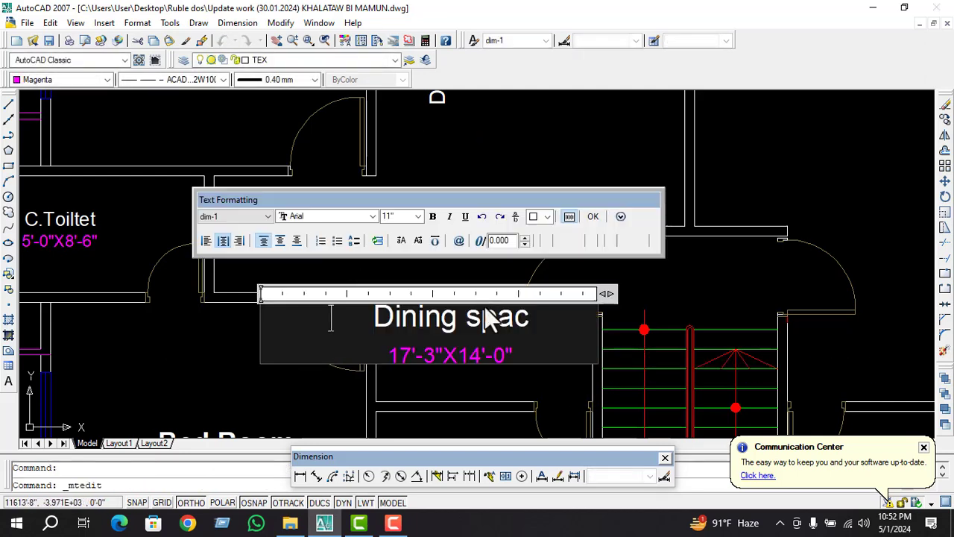
key("BackSpace")
key("BackSpace")
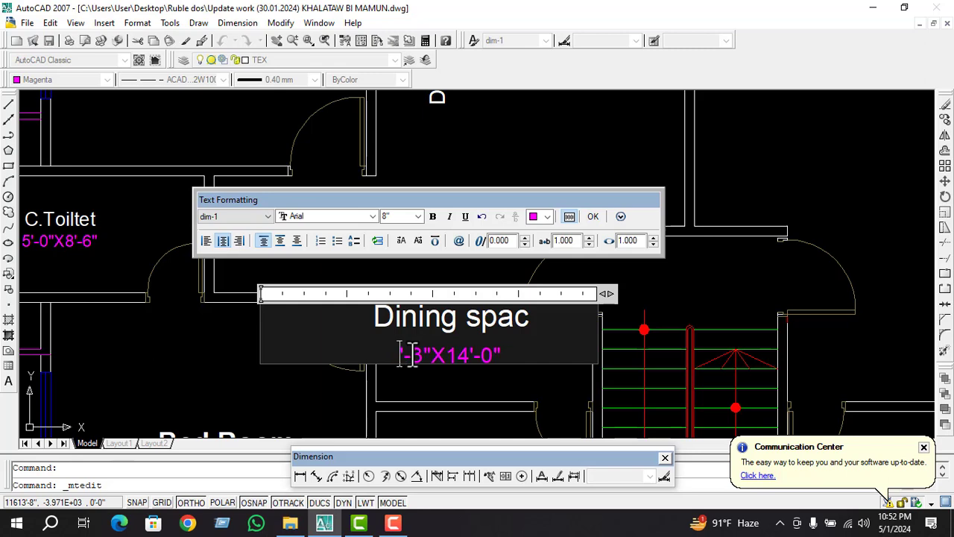
type("9'-1")
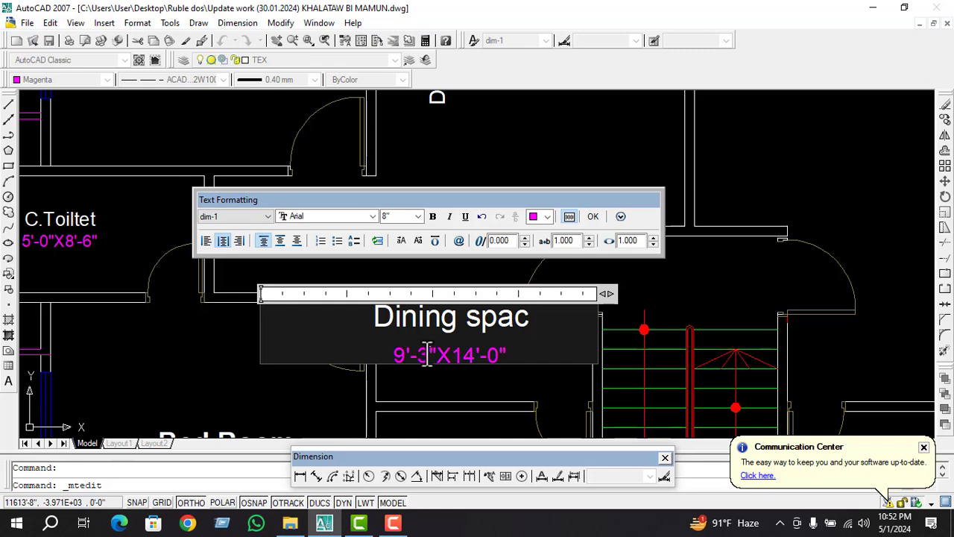
type("0")
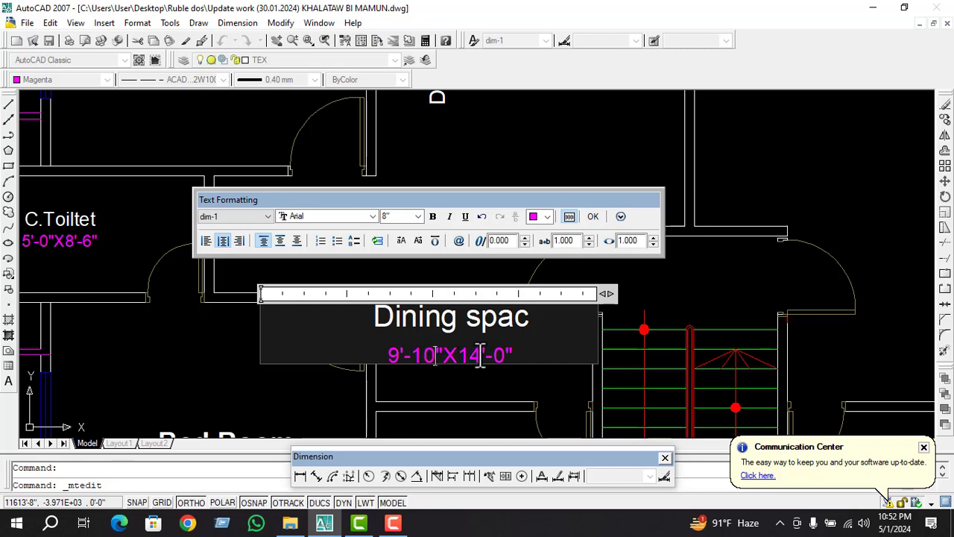
key("BackSpace")
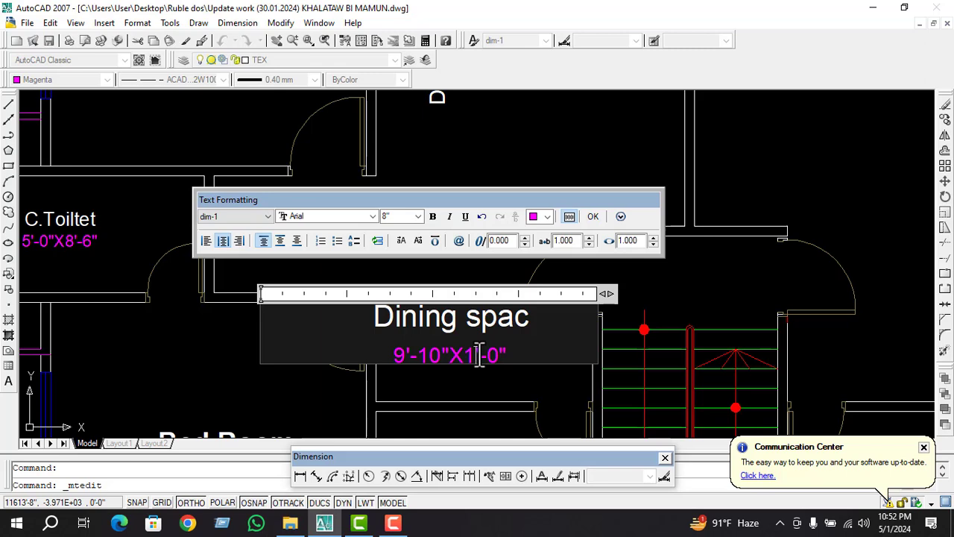
type("0")
left_click(490, 376)
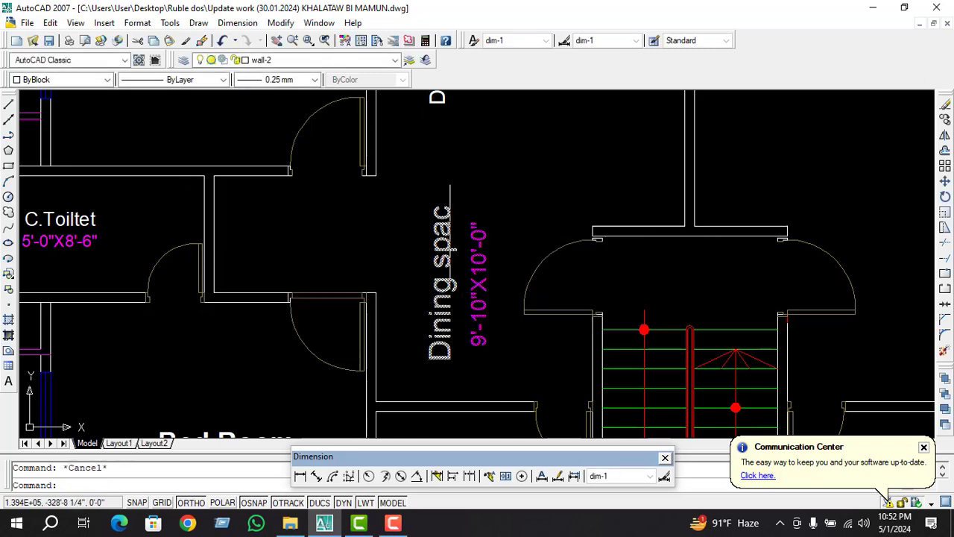
scroll(514, 285, "down", 5)
Copy the C.Toiltet label to a spot above the stair
scroll(514, 284, "up", 1)
scroll(473, 314, "down", 2)
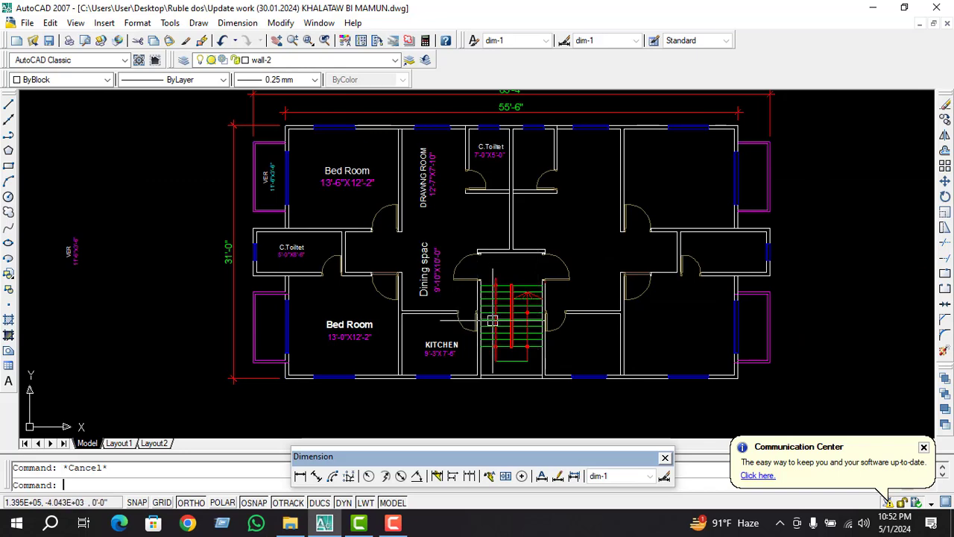
type("co")
key("Return")
left_click(341, 268)
key("Return")
left_click(313, 257)
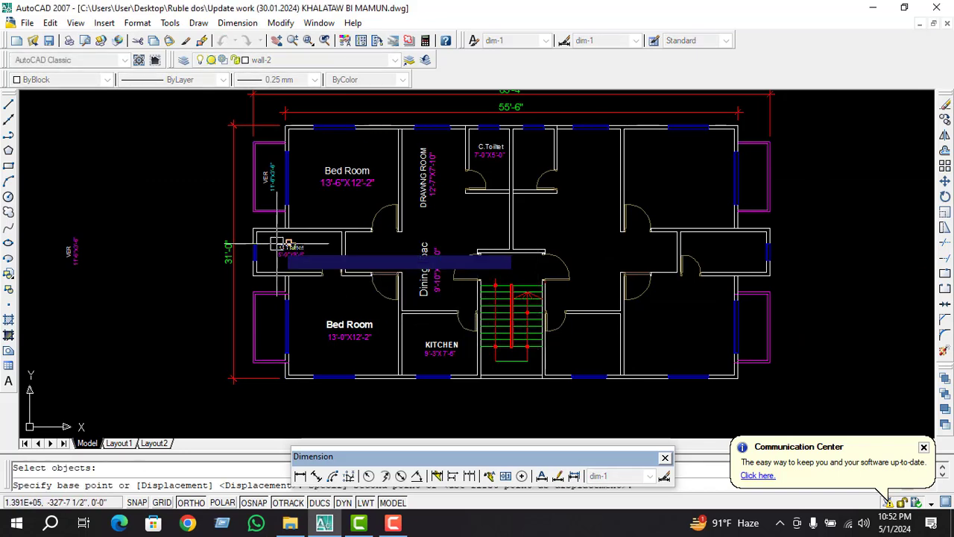
scroll(524, 284, "up", 3)
left_click(501, 221)
Attempt to reposition the copied label, cancelling the move and the text editor
key("Return")
left_click(501, 220)
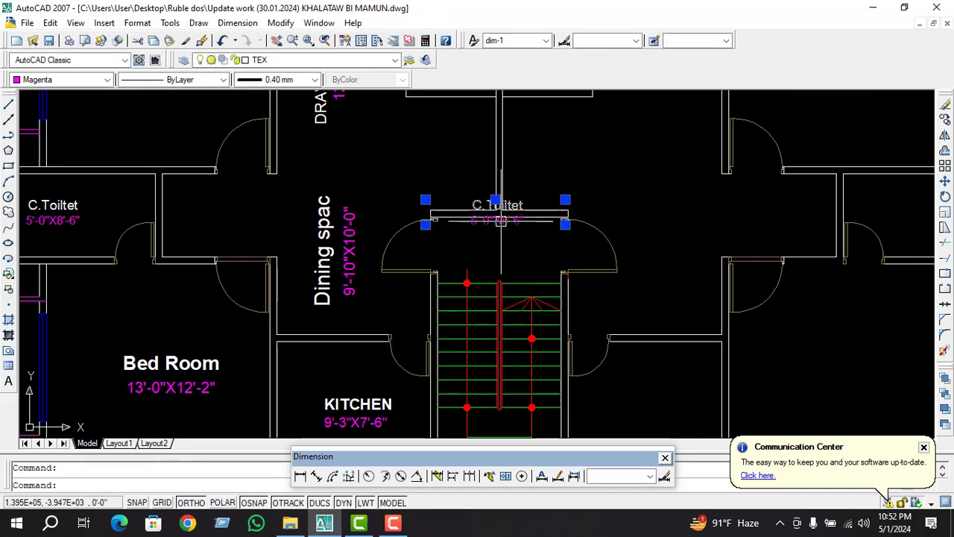
scroll(501, 221, "up", 2)
left_click(504, 231)
key("Escape")
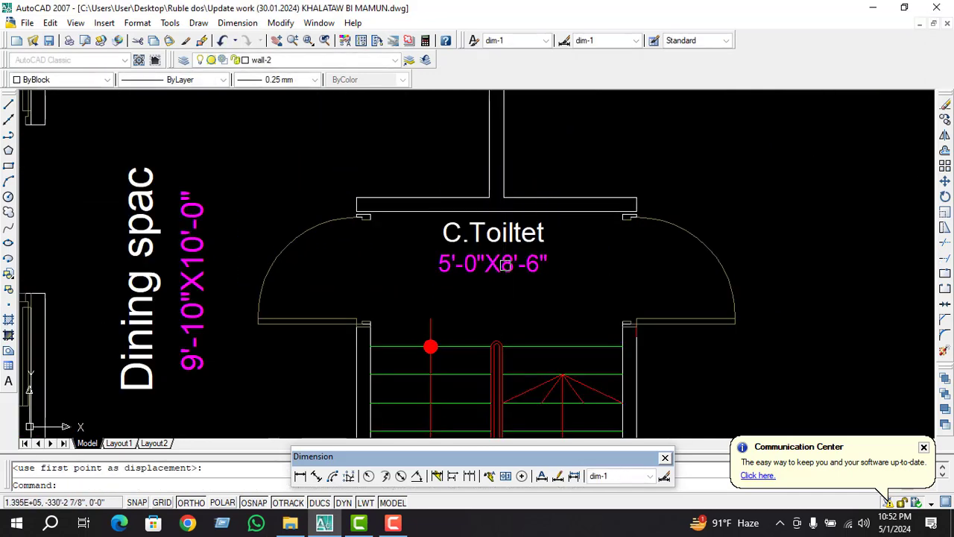
scroll(501, 243, "down", 3)
scroll(501, 243, "up", 3)
double_click(538, 222)
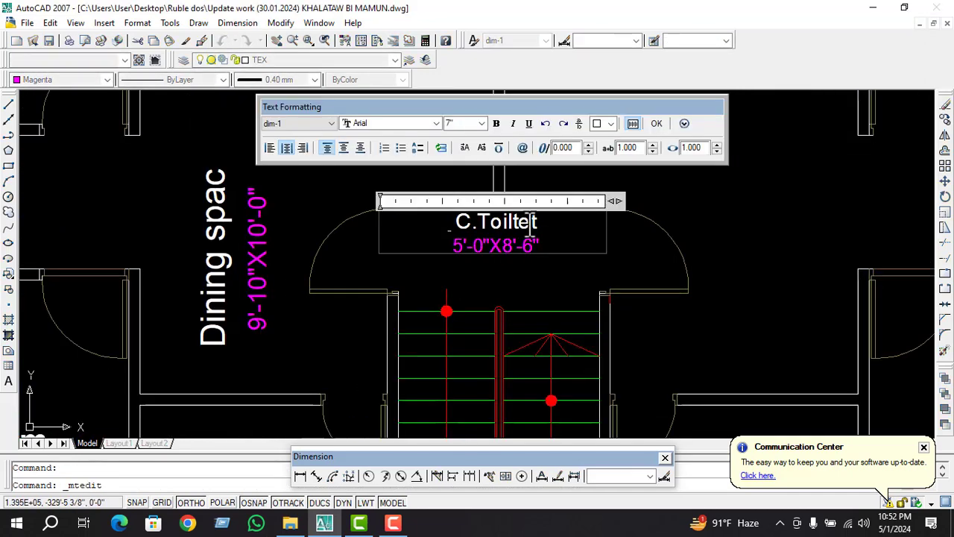
key("Escape")
Start a MOVE of the copied label again, then cancel and leave it in place
left_click(496, 247)
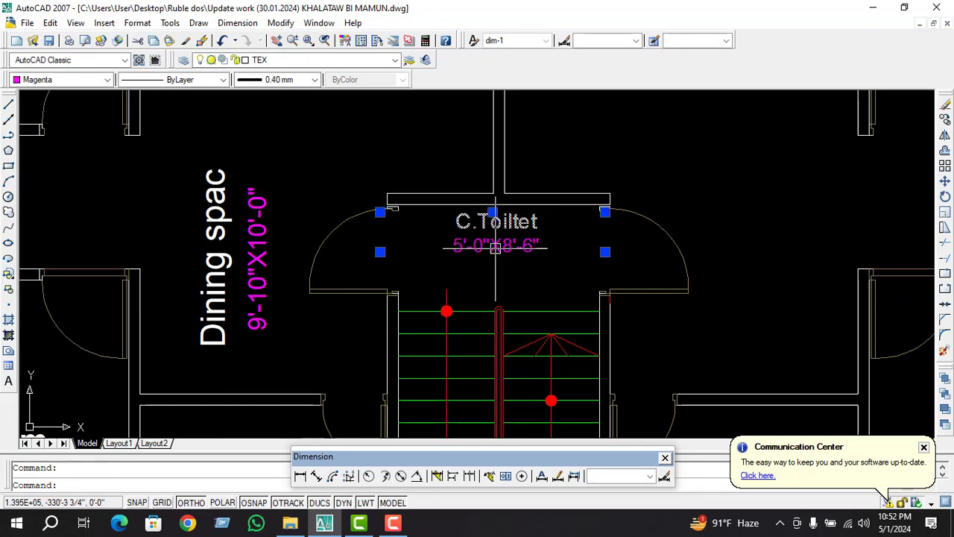
scroll(499, 253, "up", 3)
type("m")
key("Return")
left_click(502, 256)
key("Escape")
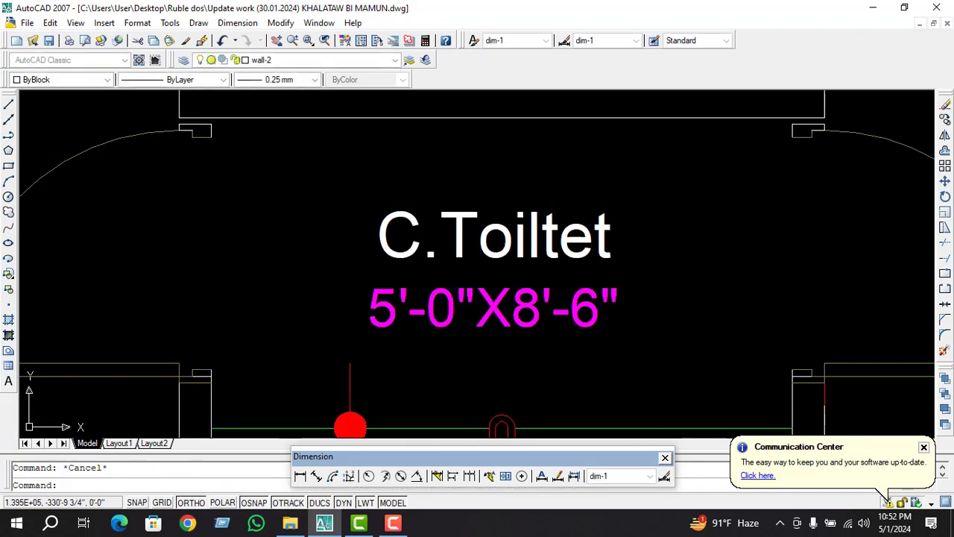
scroll(514, 247, "down", 3)
scroll(513, 243, "down", 3)
scroll(501, 216, "up", 2)
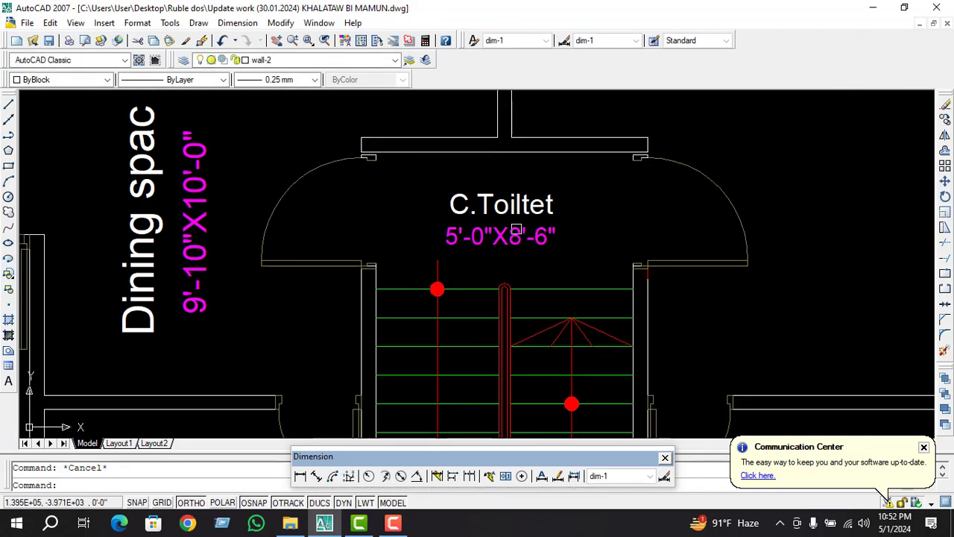
Rename the copied label's name line to STAIR
left_click(490, 203)
double_click(492, 203)
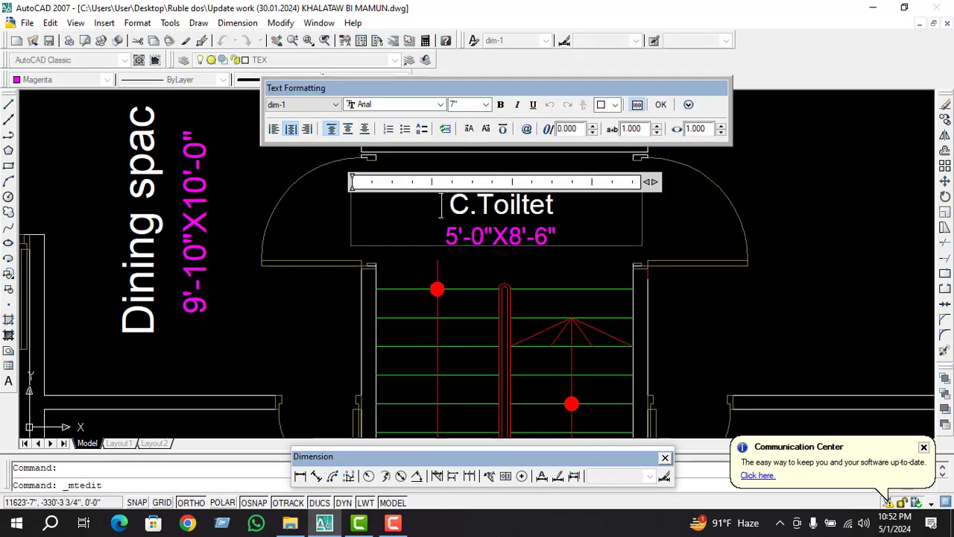
key("BackSpace")
key("BackSpace")
key("BackSpace")
key("BackSpace")
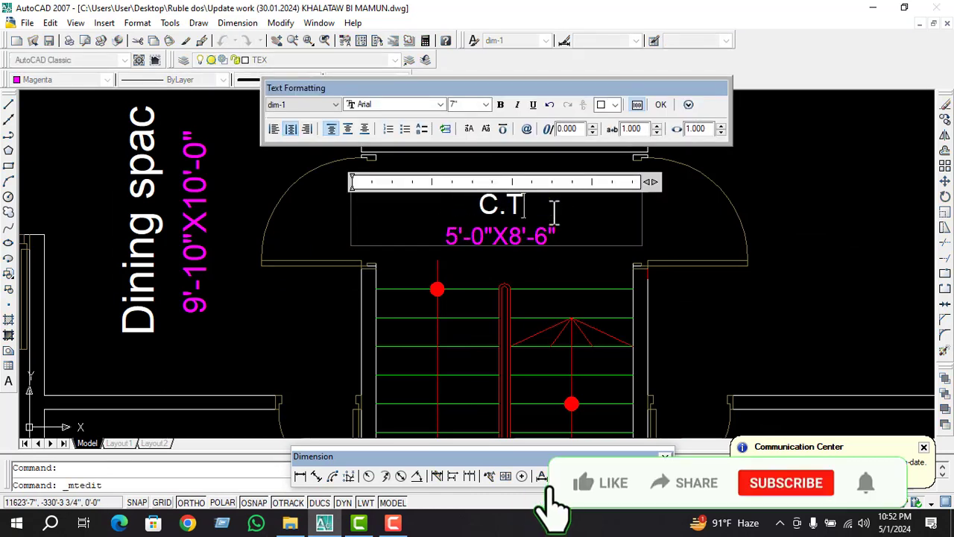
key("BackSpace")
key("BackSpace")
key("BackSpace")
type("S")
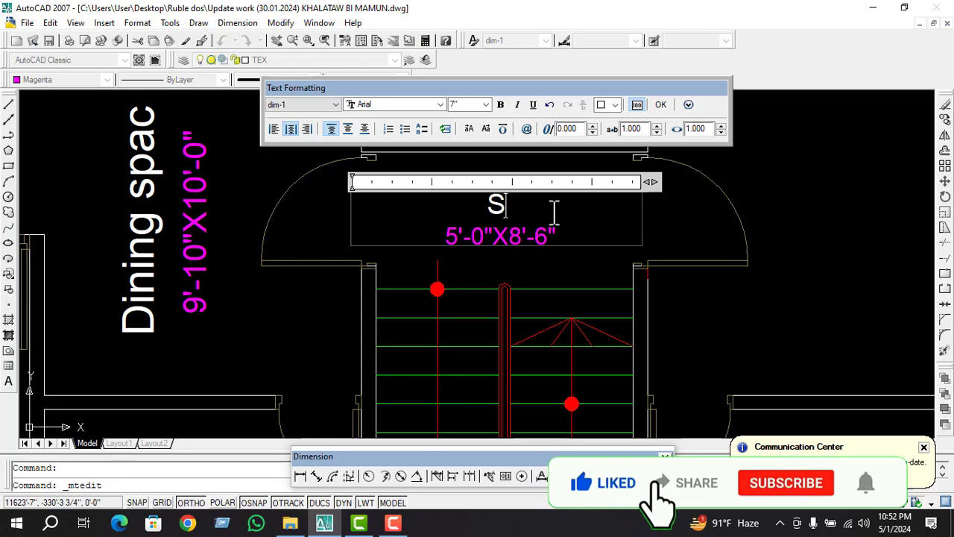
type("TAI")
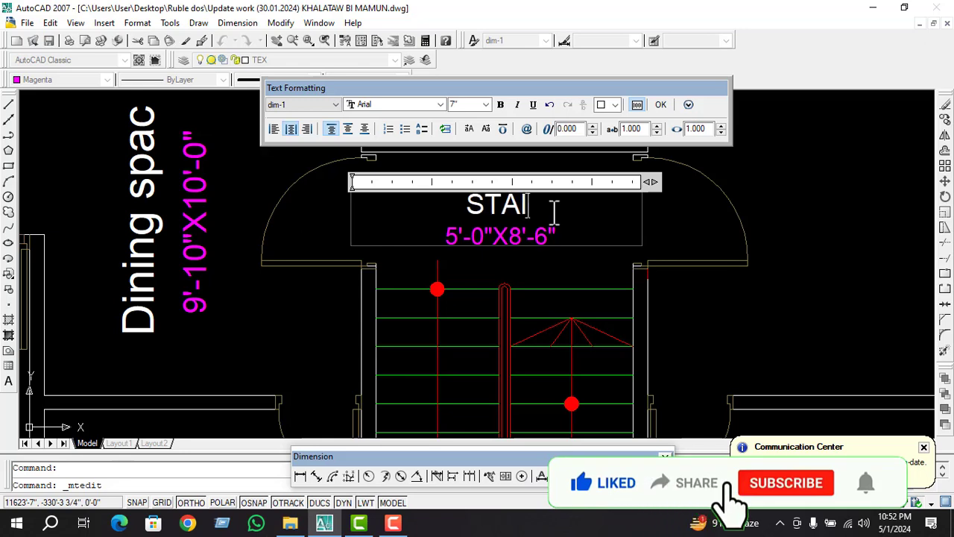
type("R")
left_click(552, 265)
scroll(496, 199, "down", 2)
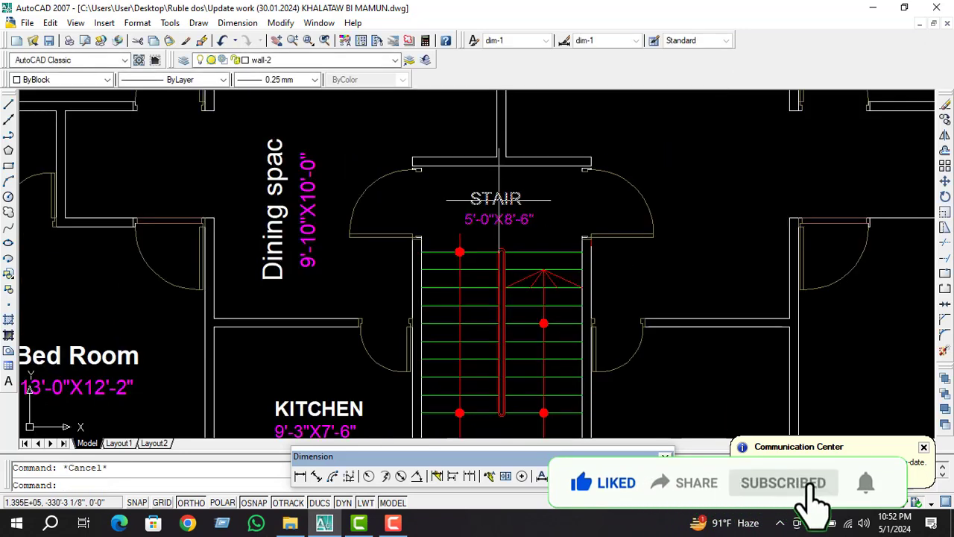
scroll(494, 195, "up", 3)
Change the STAIR size text to 7'-6"X8'-6"
left_click(494, 194)
double_click(439, 234)
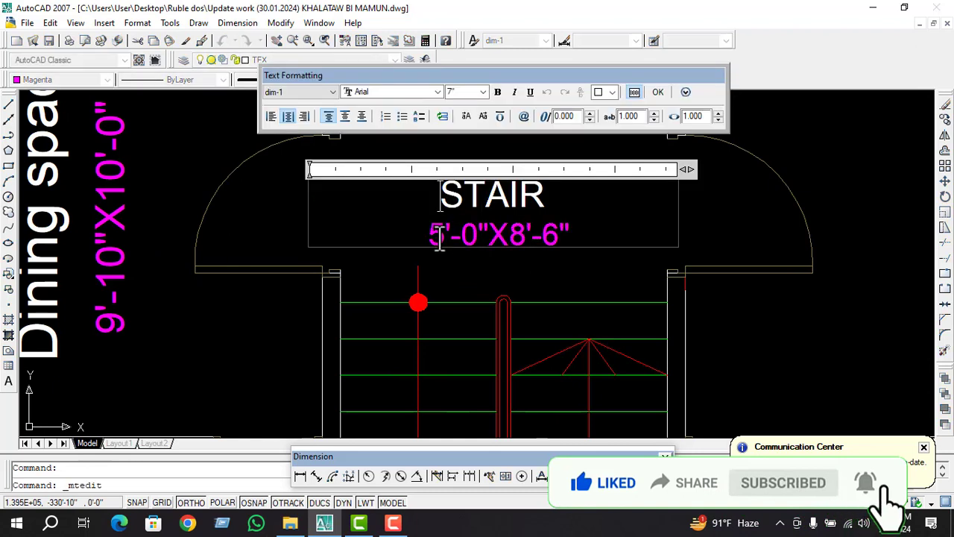
key("BackSpace")
type("7")
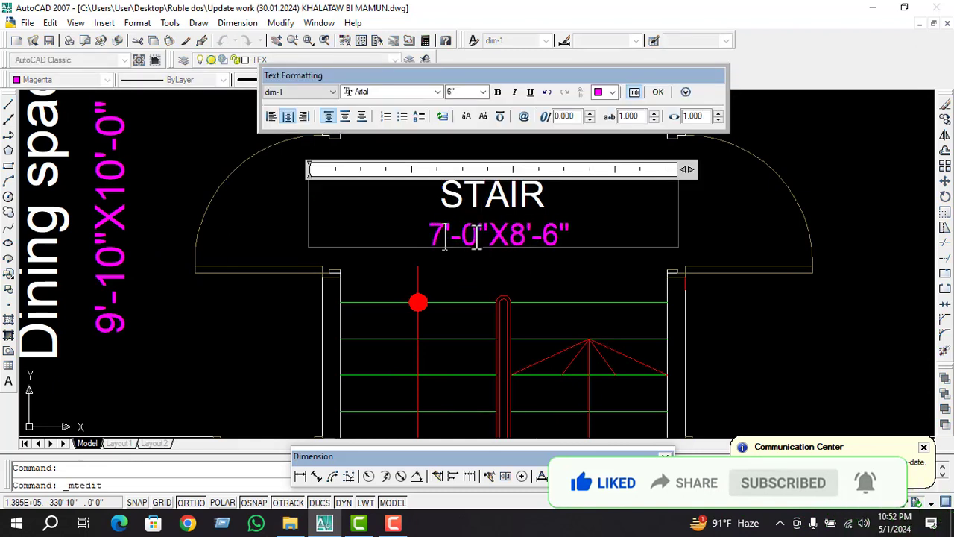
key("BackSpace")
type("6")
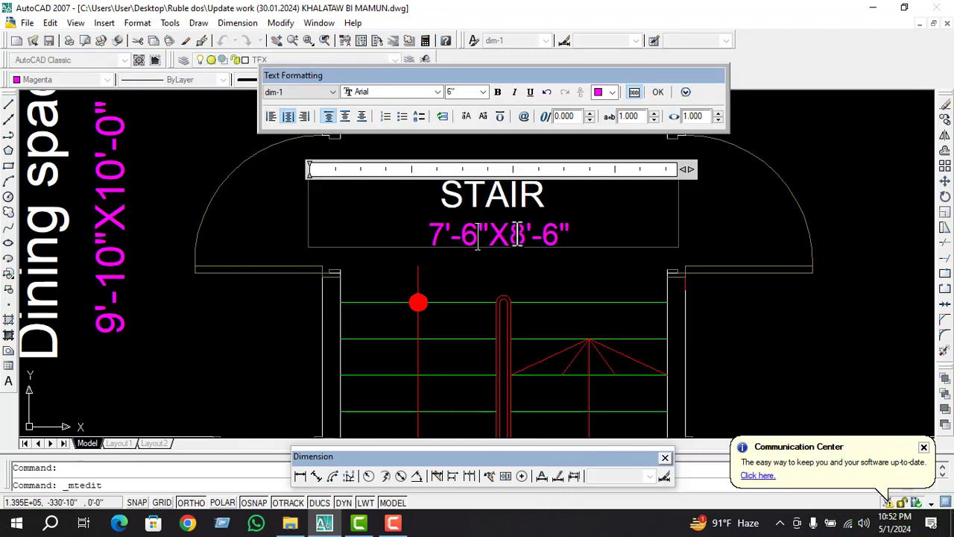
left_click(515, 275)
scroll(488, 261, "down", 3)
Measure the stair as 15'-0", erase that dimension, and revise the STAIR label to 7'-6"X15'-0"
scroll(488, 261, "up", 2)
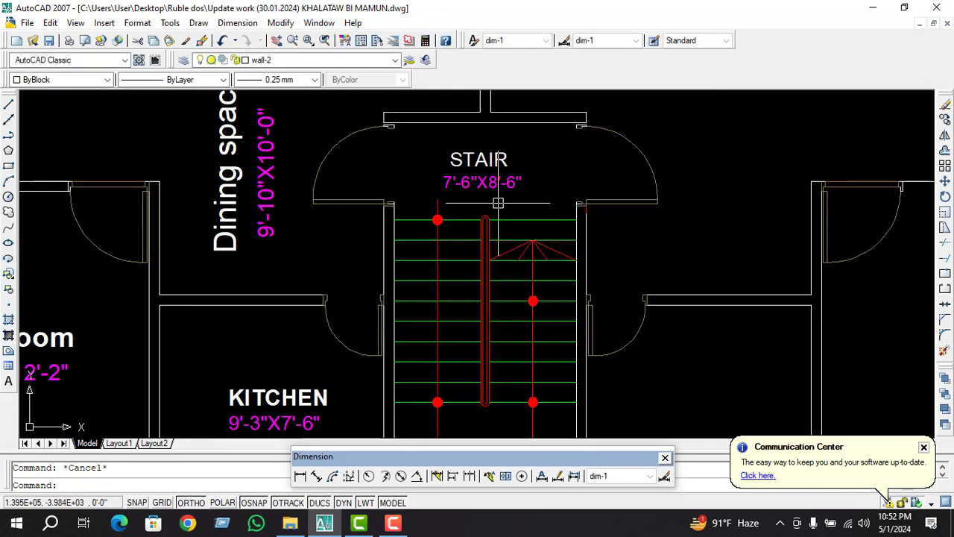
scroll(488, 261, "down", 1)
left_click(300, 476)
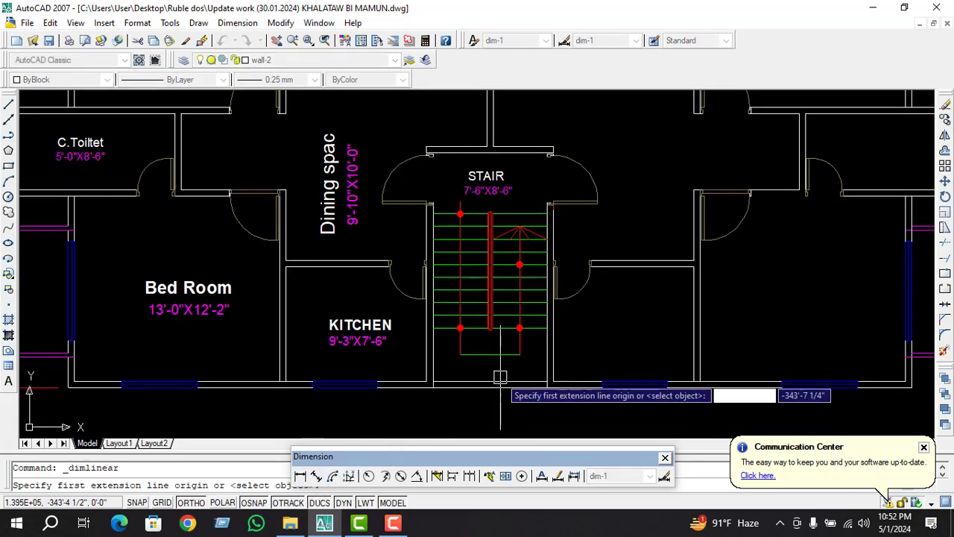
left_click(502, 380)
left_click(505, 156)
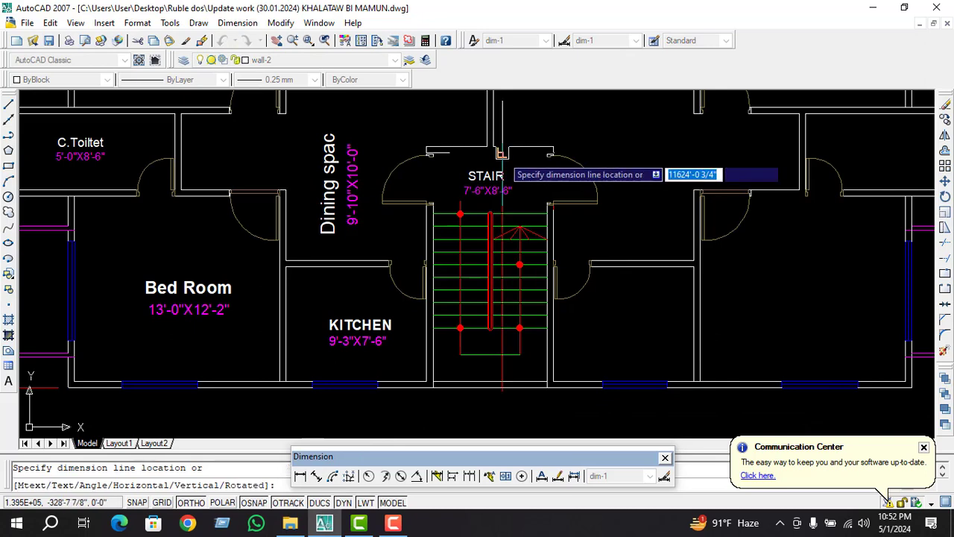
left_click(534, 178)
left_click(537, 180)
key("Delete")
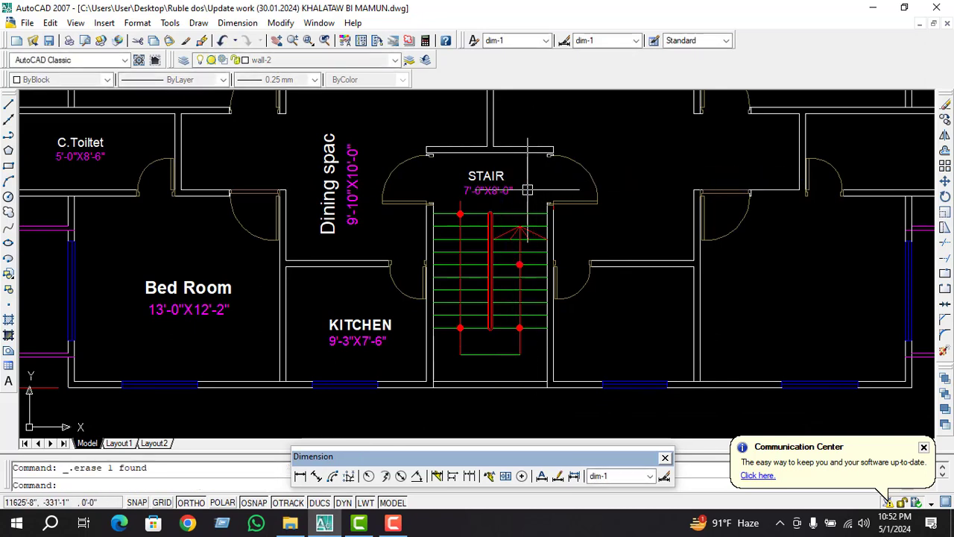
double_click(498, 188)
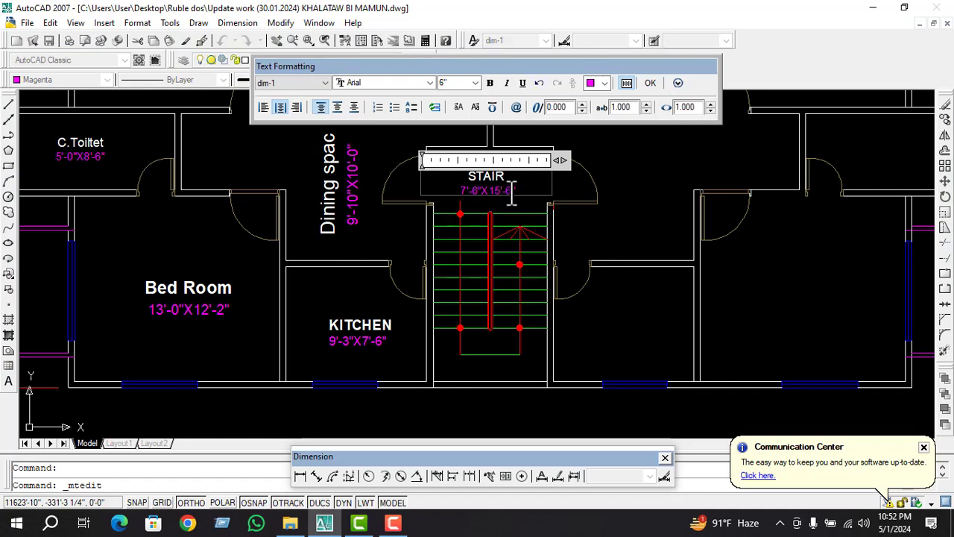
key("Escape")
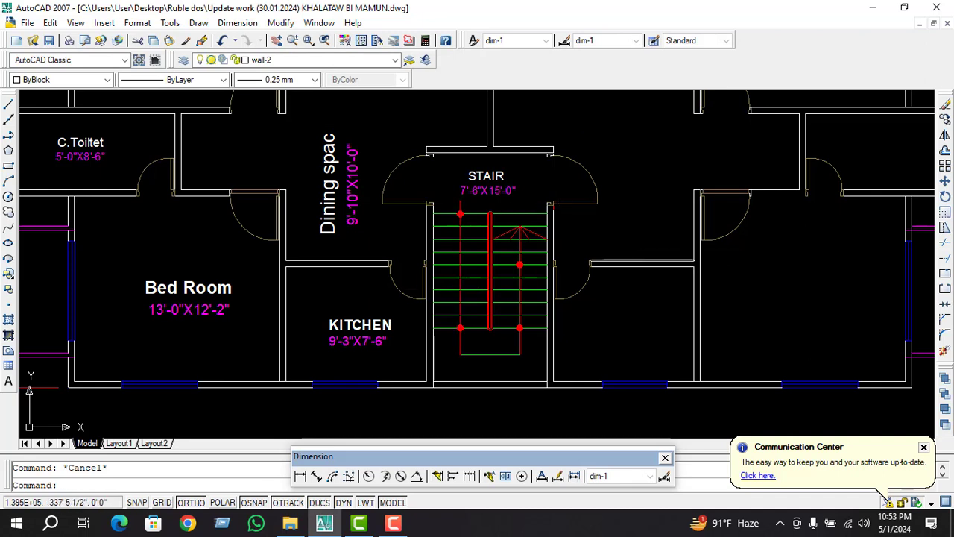
Measure the upper toilet's width with a temporary 5'-0" dimension, then delete it
scroll(419, 343, "down", 1)
scroll(484, 336, "down", 2)
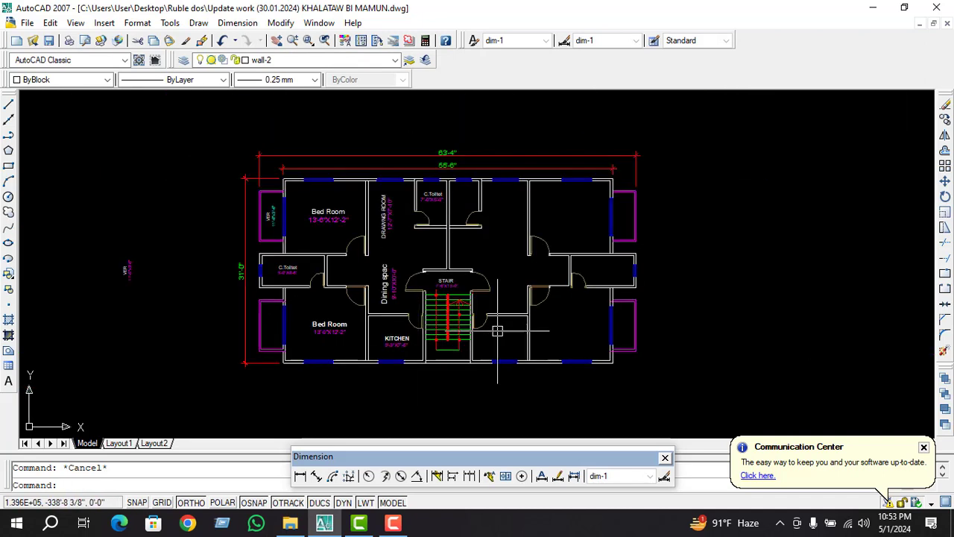
scroll(484, 337, "up", 1)
scroll(429, 207, "up", 5)
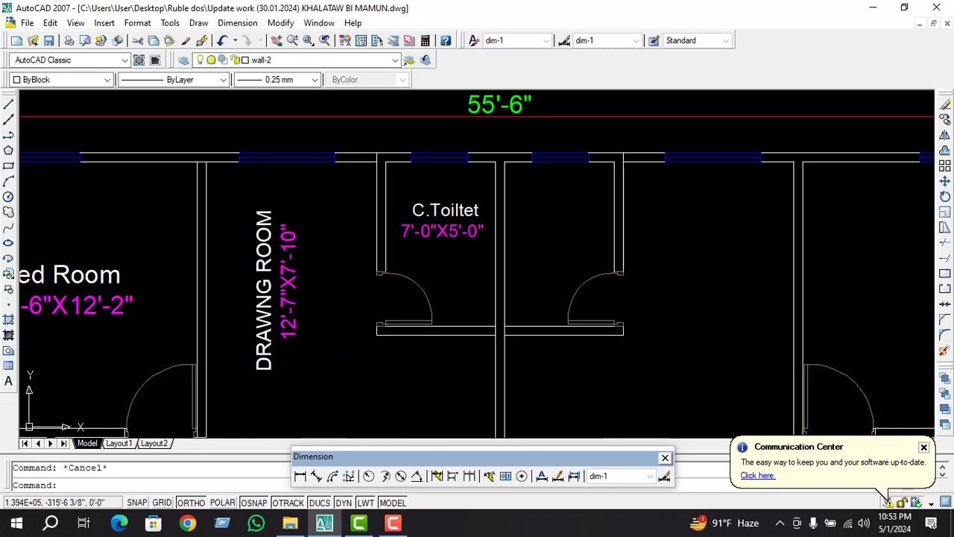
left_click(299, 476)
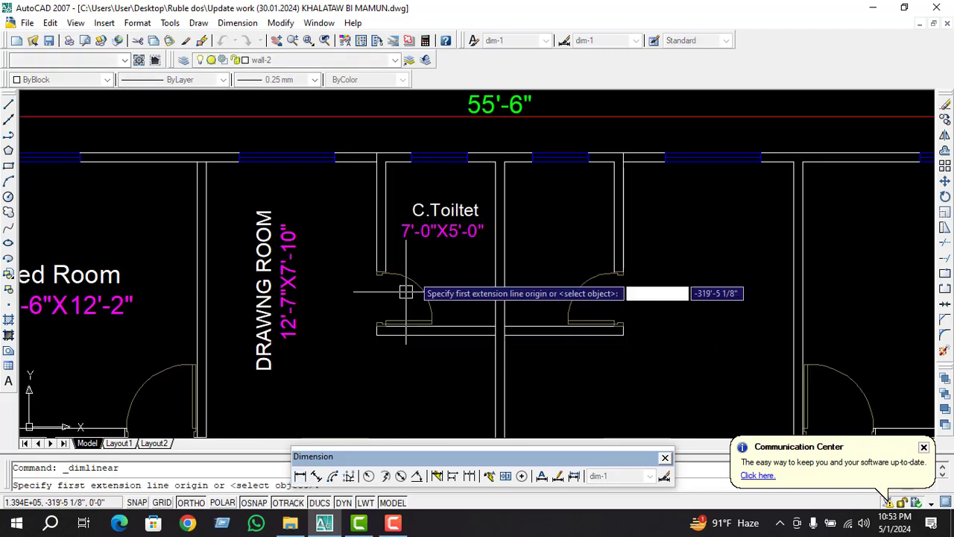
left_click(386, 192)
left_click(506, 186)
left_click(440, 165)
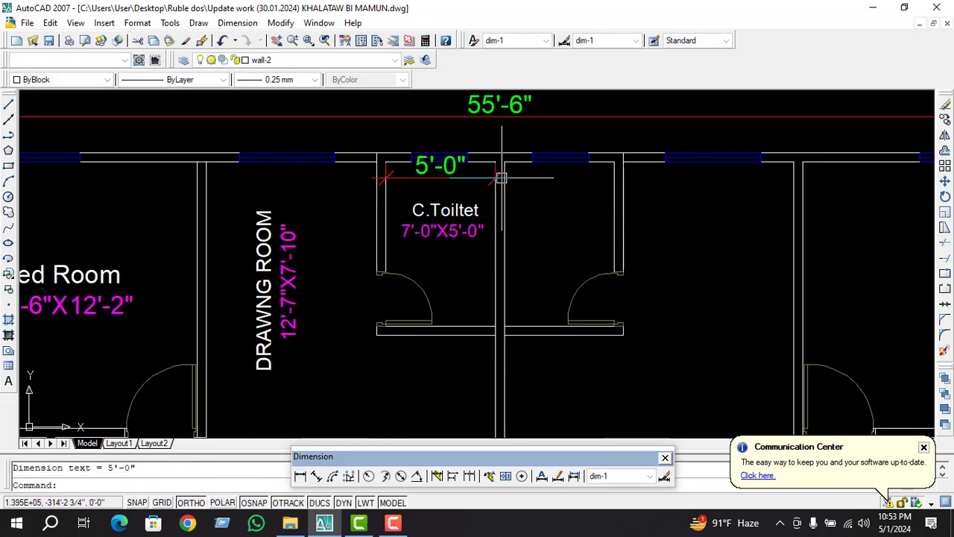
left_click(441, 165)
key("Delete")
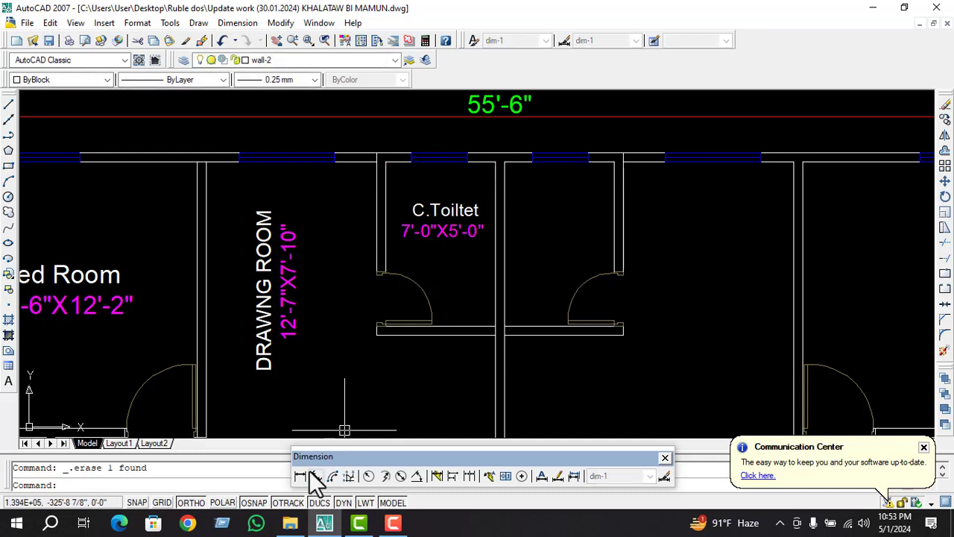
Measure the toilet's depth with a temporary 7'-5" dimension, then delete it
left_click(300, 476)
left_click(495, 325)
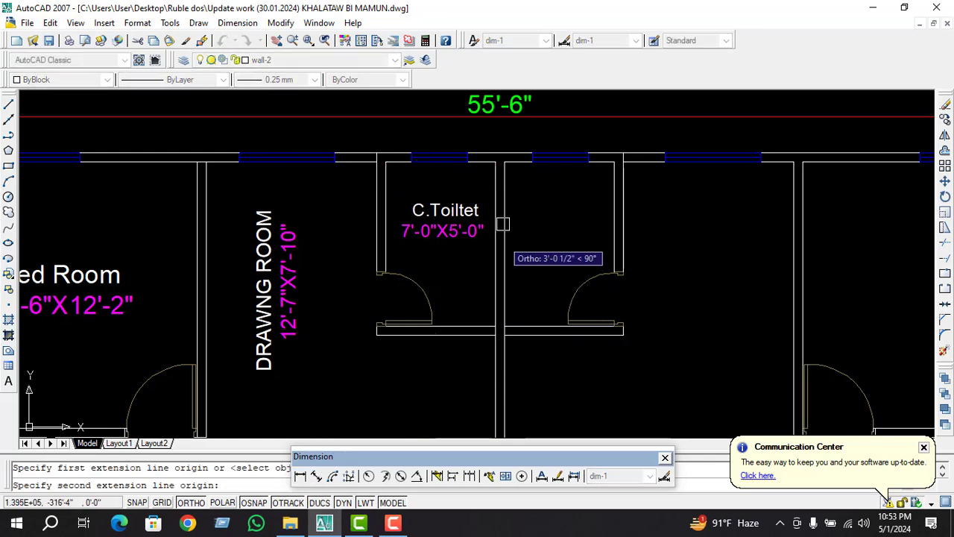
left_click(495, 161)
left_click(481, 224)
left_click(473, 233)
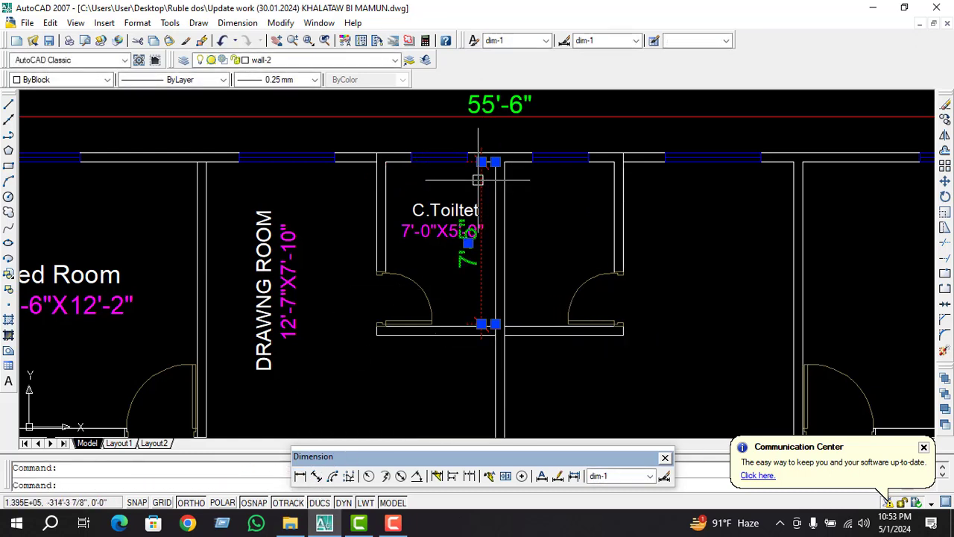
key("Delete")
Edit the toilet size text from 7'-0"X5'-0" to 5'-0"X7'-6"
left_click(451, 230)
double_click(447, 224)
type("5'-0\"X7")
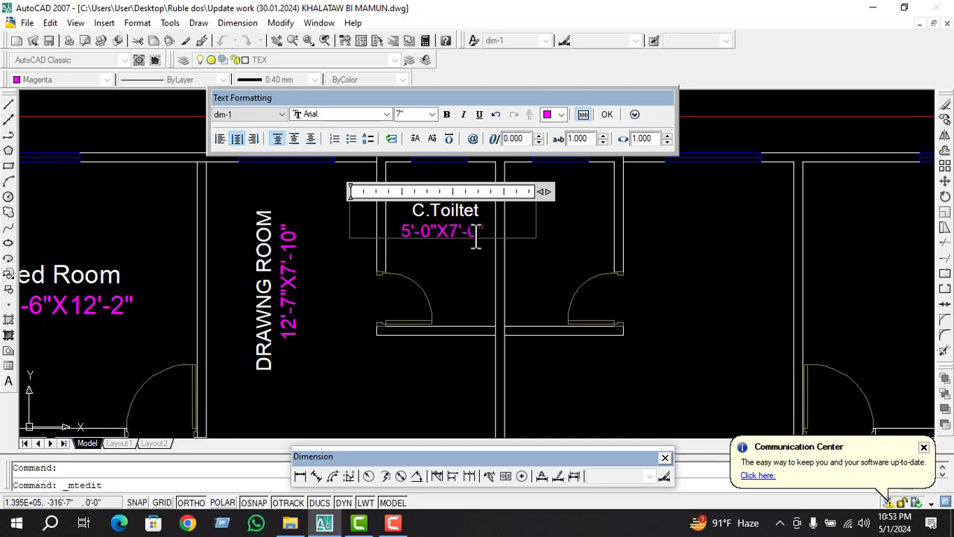
type("6")
left_click(482, 273)
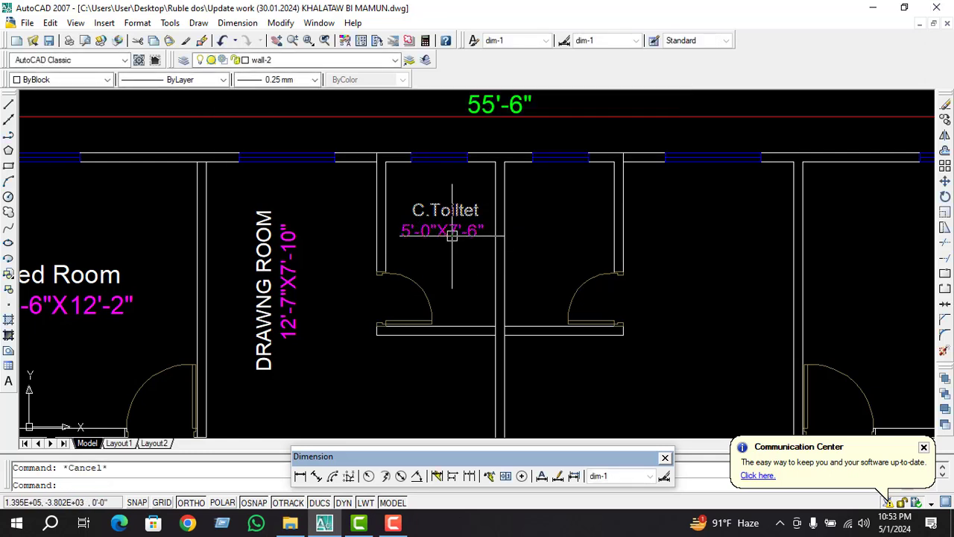
Make only the C.Toiltet heading bold, leaving the 5'-0"X7'-6" size line regular
double_click(478, 231)
left_click_drag(489, 231, 381, 216)
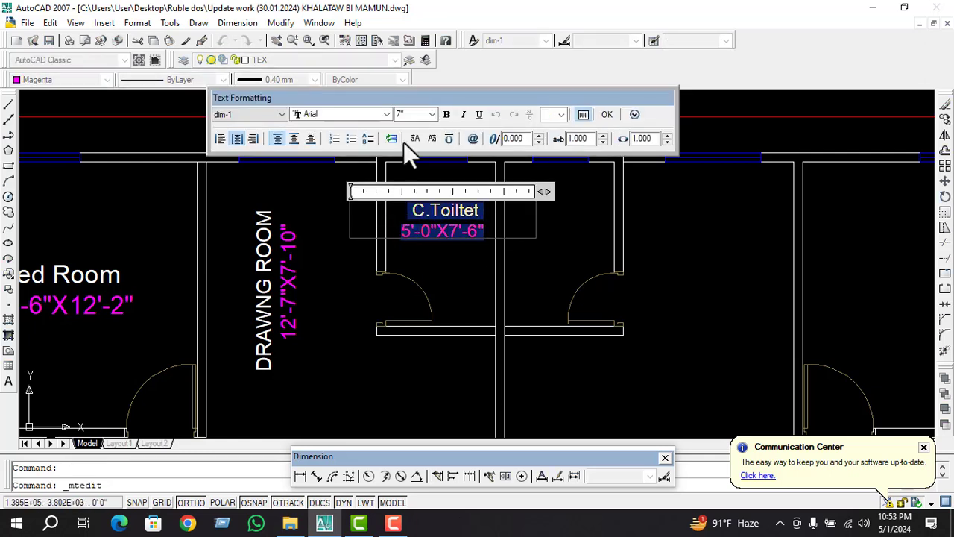
left_click(447, 115)
left_click(445, 115)
left_click(482, 212)
left_click_drag(481, 211, 429, 210)
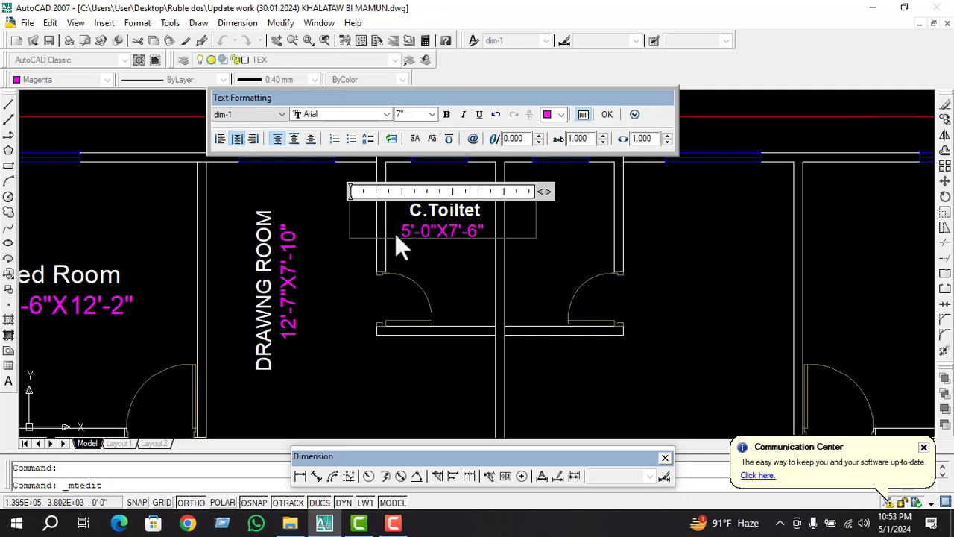
left_click(435, 260)
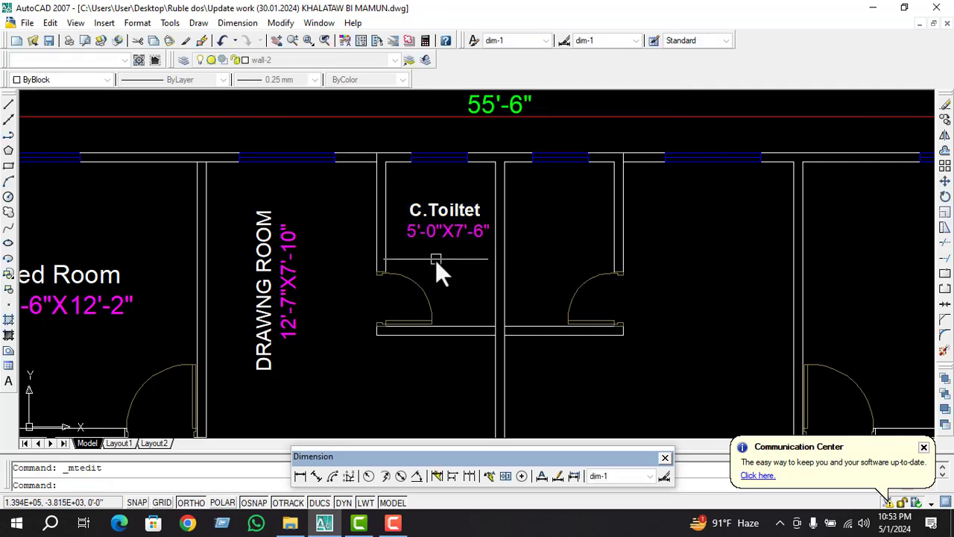
key("Escape")
Edit the VER label, deleting a wrong digit from its 13'-6" length
scroll(440, 257, "down", 3)
scroll(443, 250, "down", 3)
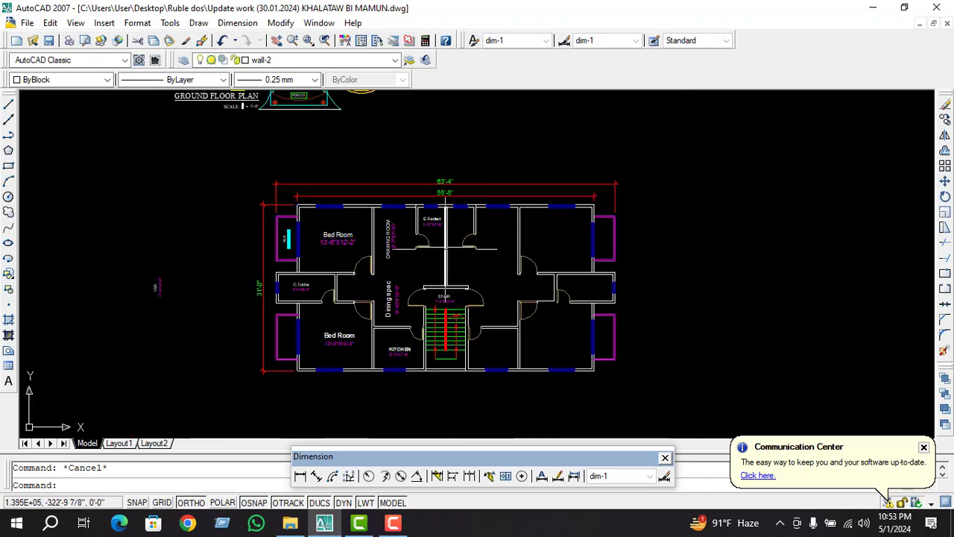
scroll(289, 227, "up", 5)
scroll(305, 241, "up", 3)
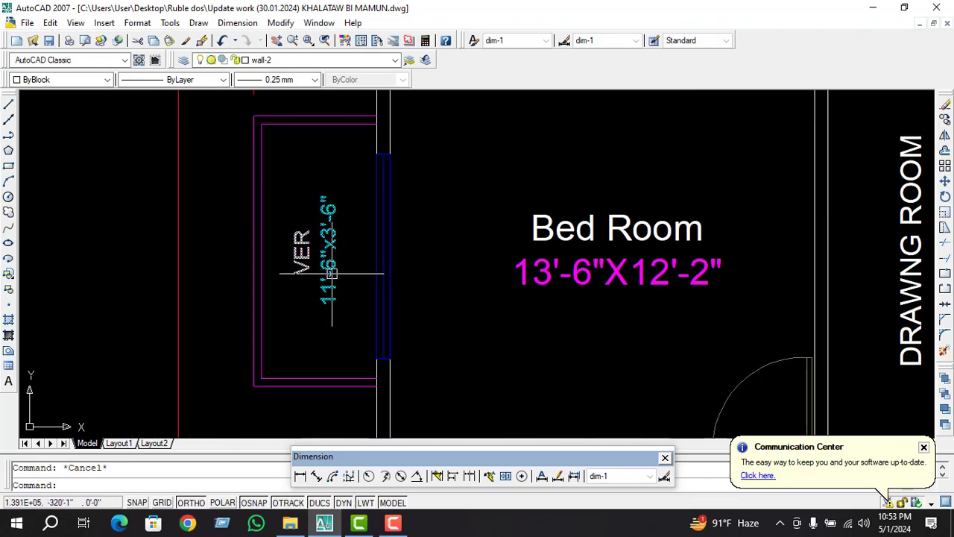
double_click(302, 255)
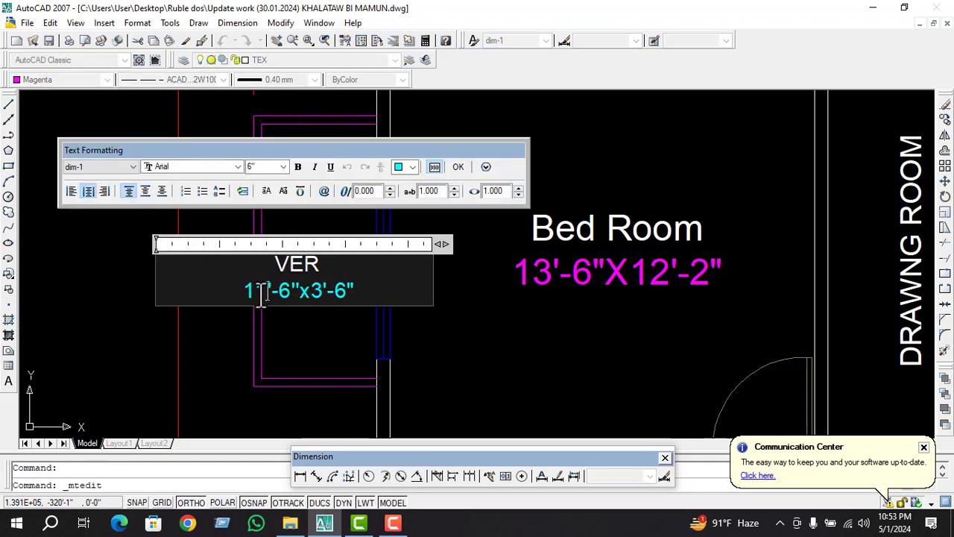
key("Delete")
key("Delete")
left_click(426, 316)
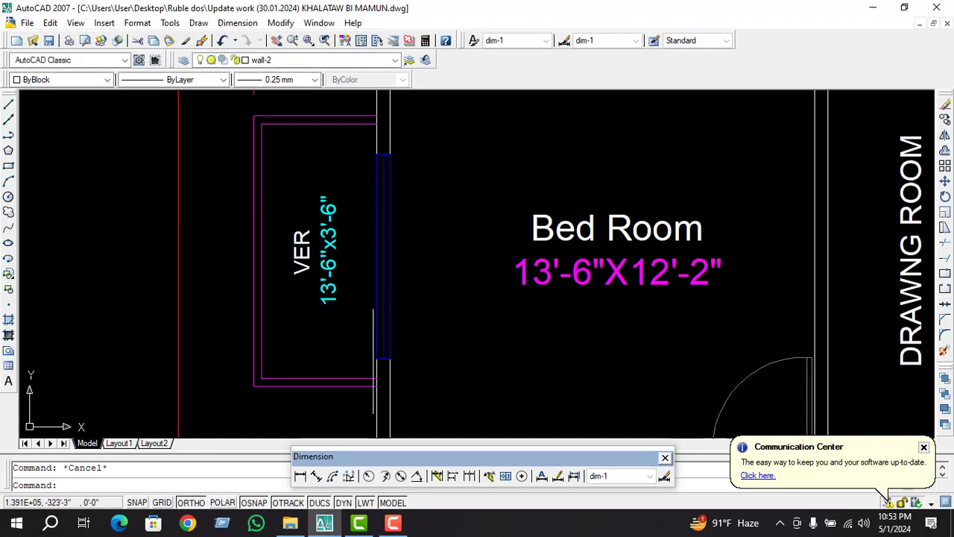
Measure the verandah length with a temporary 8'-1" dimension, then delete it
left_click(302, 476)
left_click(321, 382)
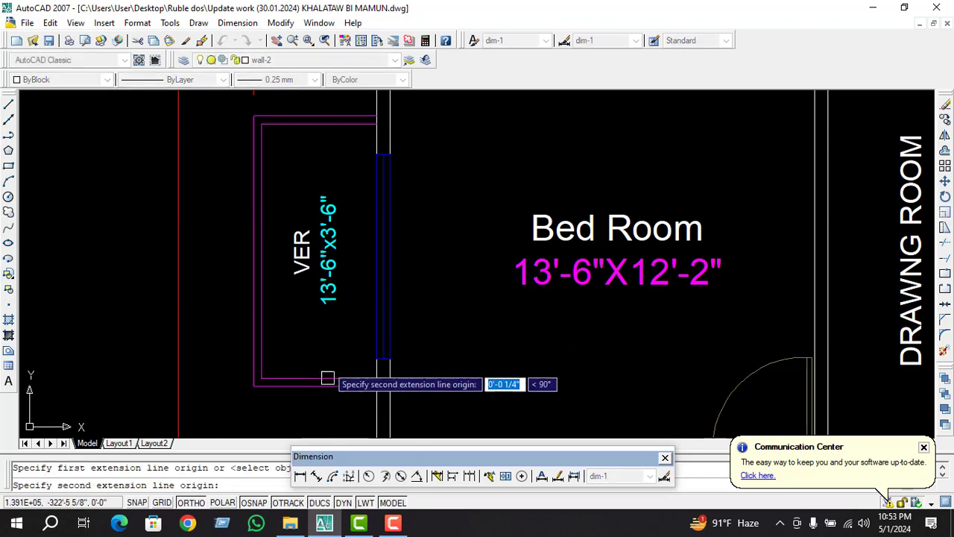
left_click(328, 124)
left_click(277, 124)
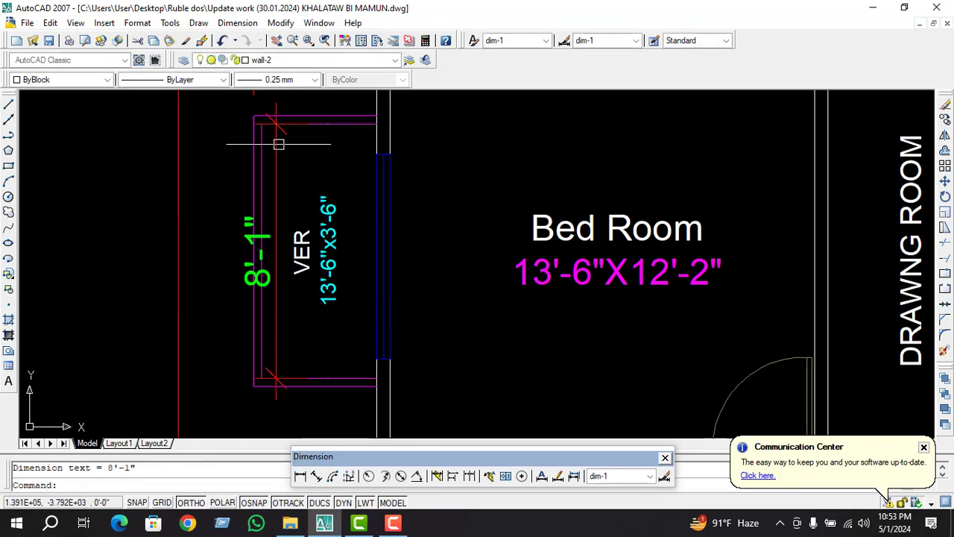
left_click(278, 144)
key("Delete")
Reopen the VER label so it reads 8'-1"x3'-6"
double_click(299, 251)
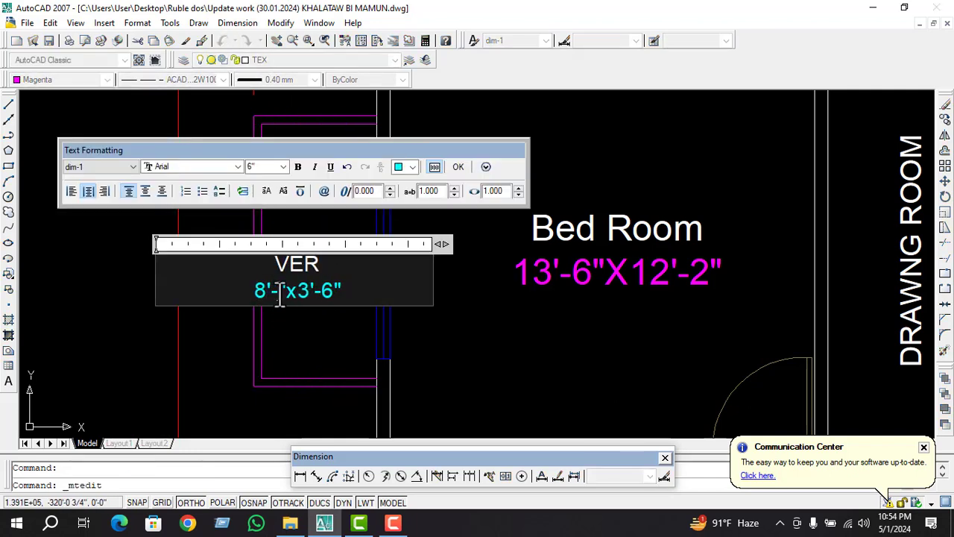
key("Escape")
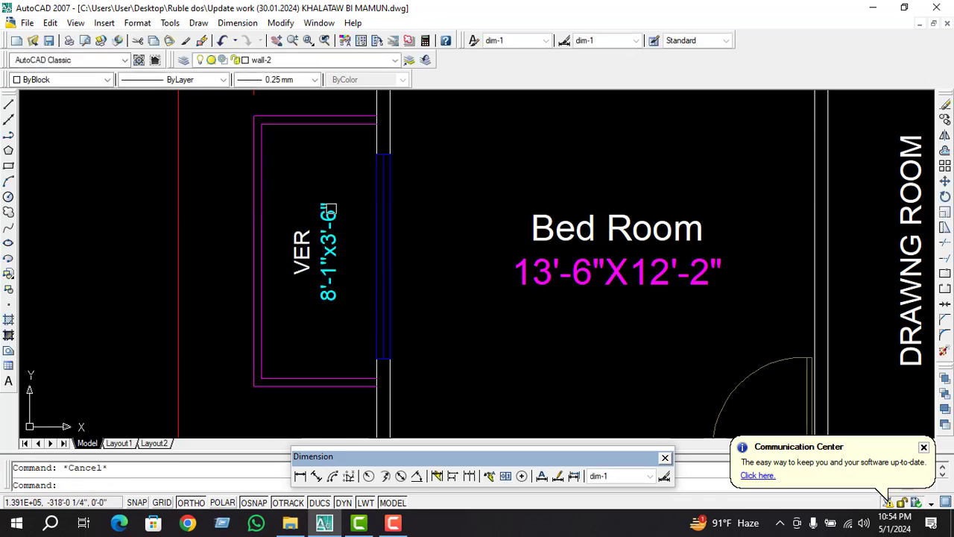
scroll(351, 208, "down", 3)
Copy the VER 8'-1"x3'-6" label into the lower-left verandah
type("c")
key("Return")
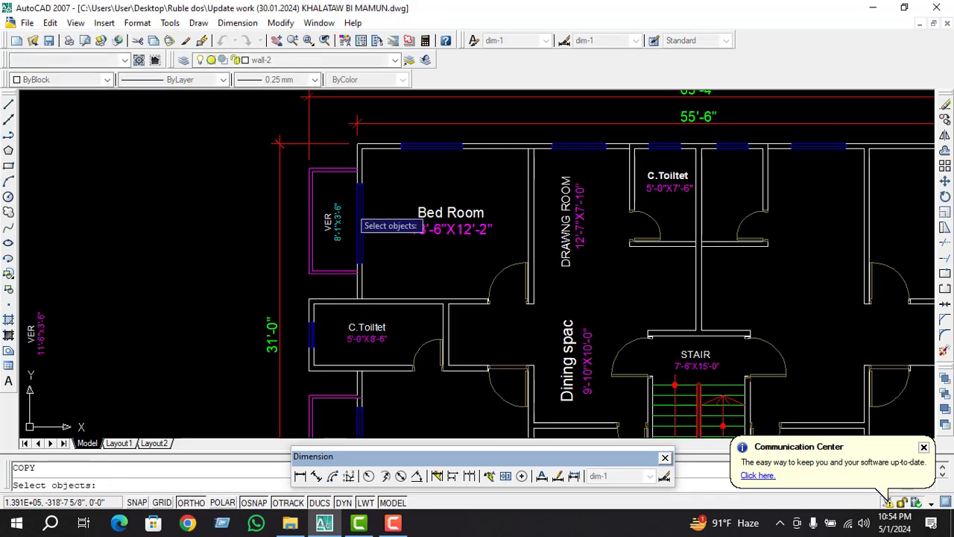
left_click(333, 221)
left_click(331, 221)
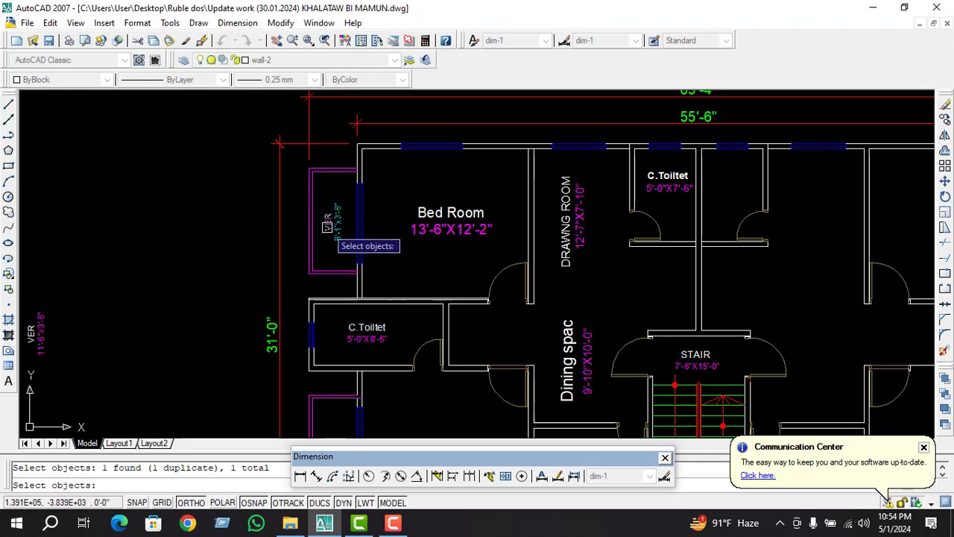
key("Escape")
left_click(332, 224)
type("c")
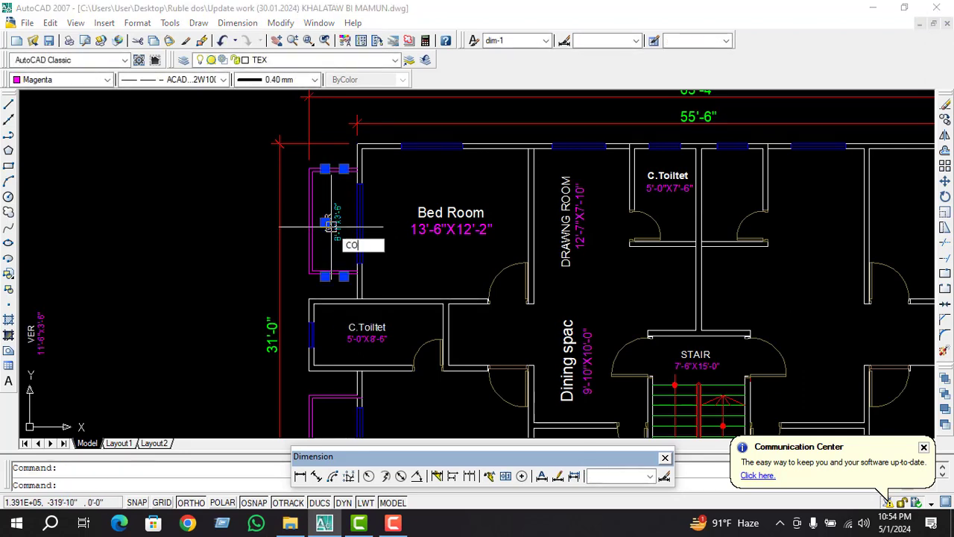
key("Return")
left_click(321, 222)
scroll(224, 239, "down", 5)
scroll(220, 356, "up", 5)
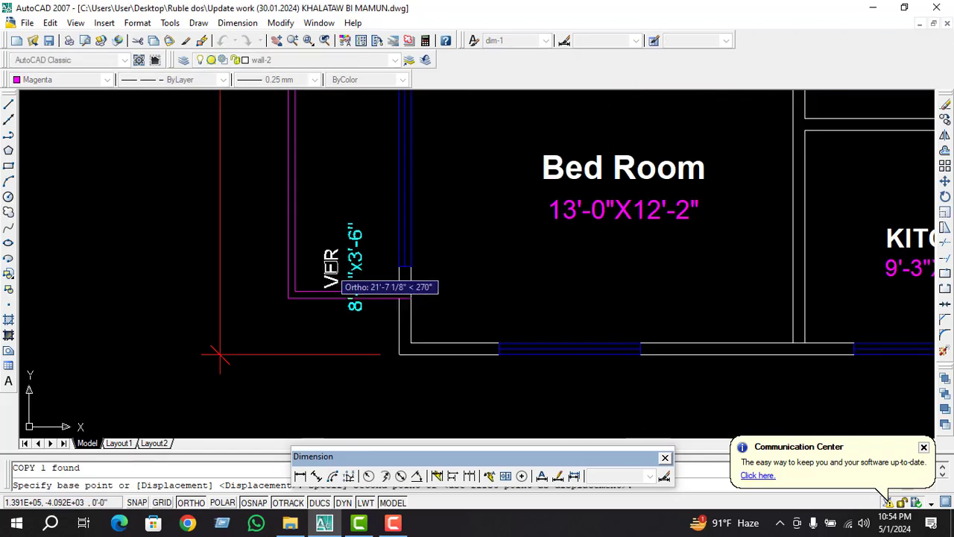
key("Escape")
Delete the stray VER label left of the plan using a window selection
scroll(269, 317, "down", 4)
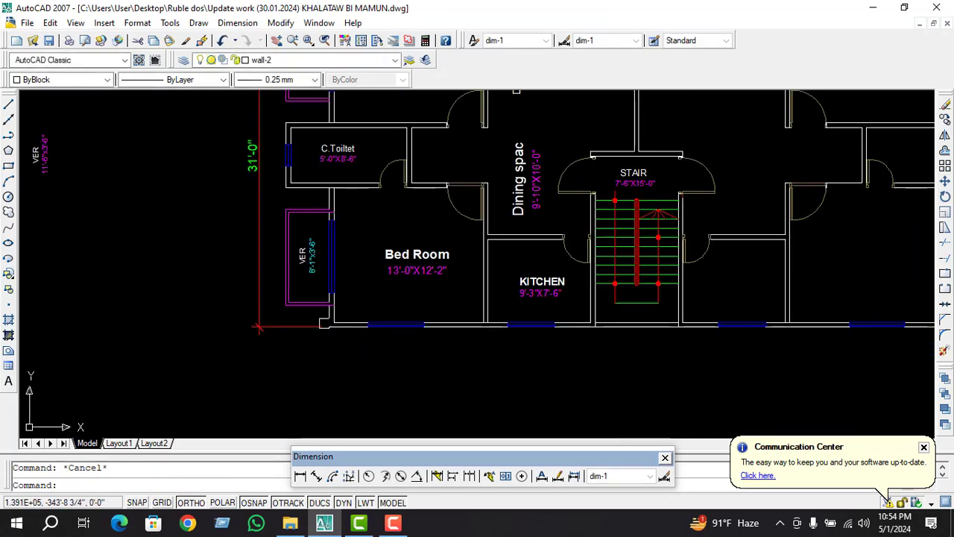
scroll(257, 327, "down", 3)
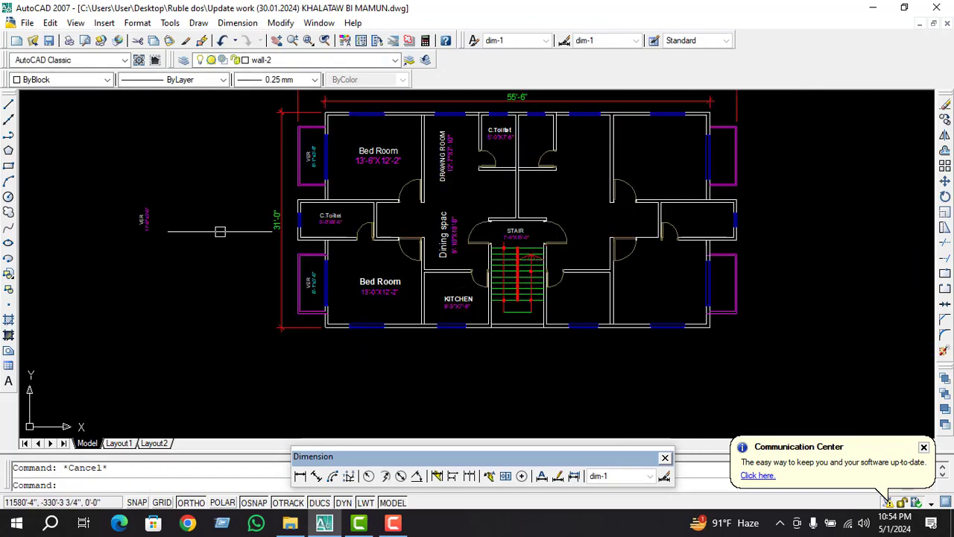
left_click(214, 181)
left_click(124, 239)
key("Delete")
Mirror the DRAWING ROOM, toilet and VER labels about the vertical stair centre line, keeping originals
scroll(139, 310, "down", 2)
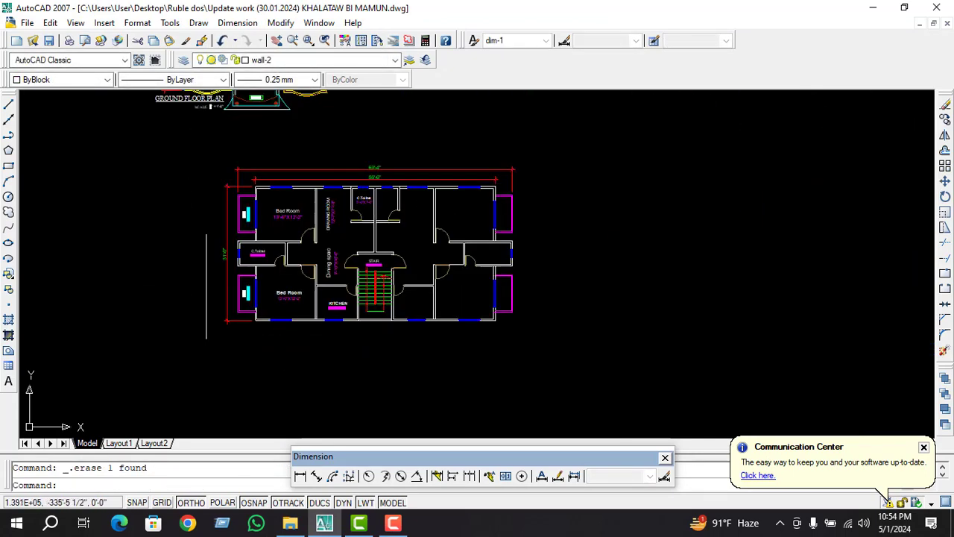
scroll(251, 291, "up", 2)
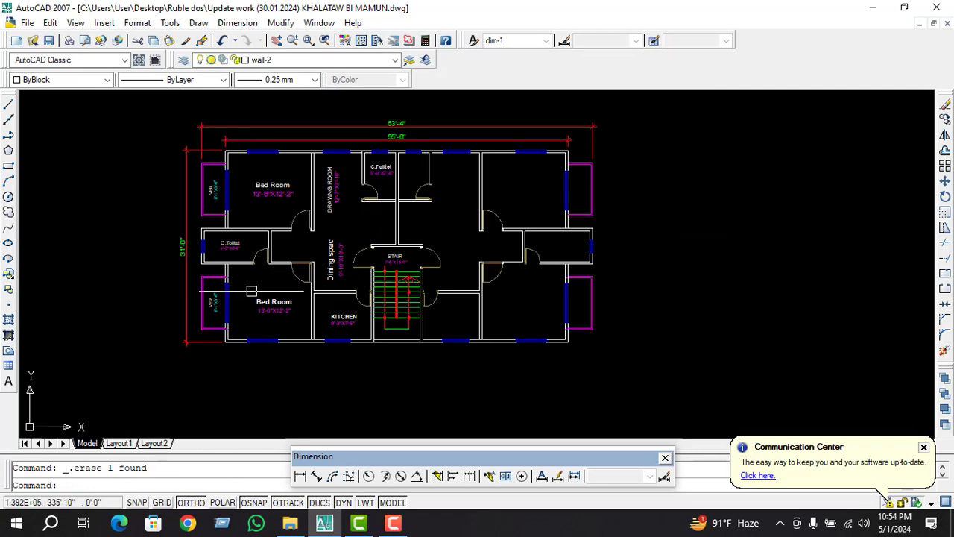
left_click(335, 189)
left_click(378, 170)
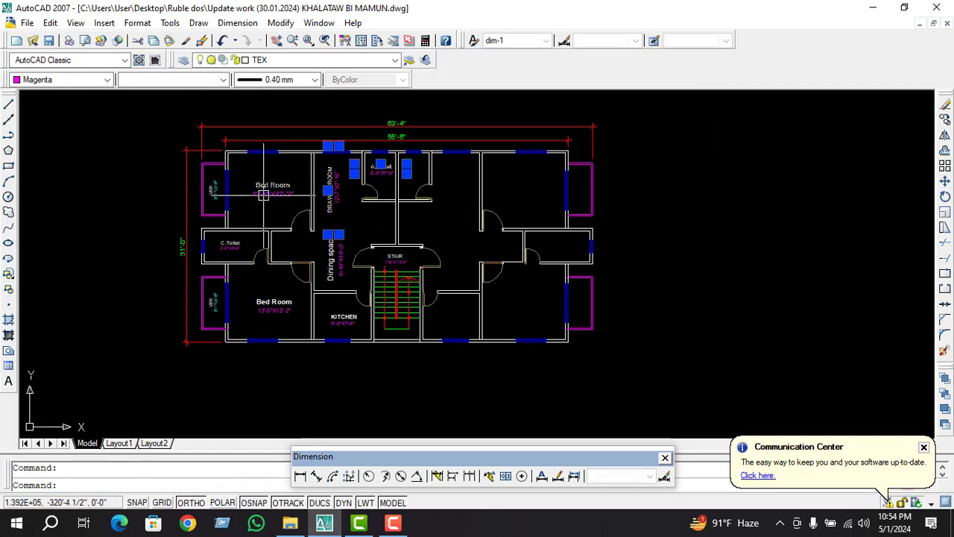
left_click(212, 285)
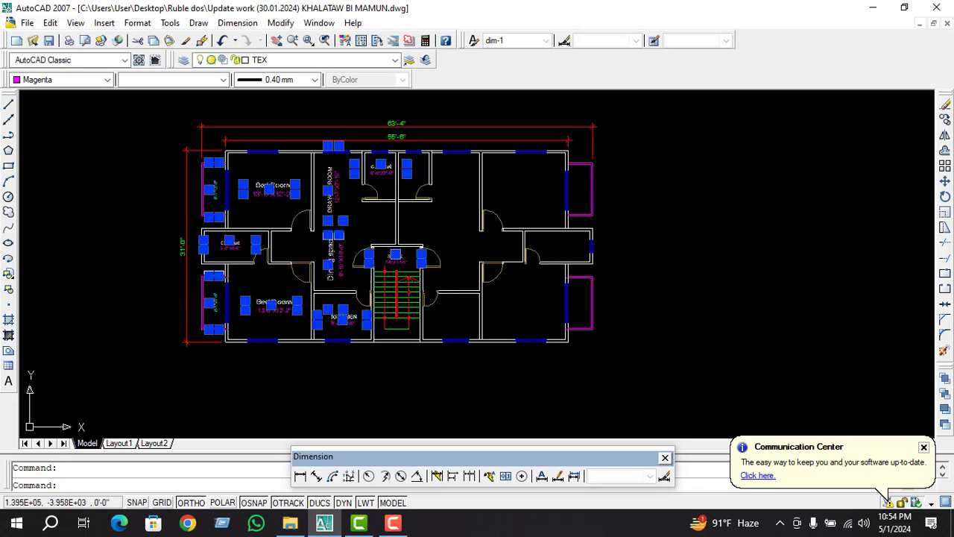
type("mi")
key("Return")
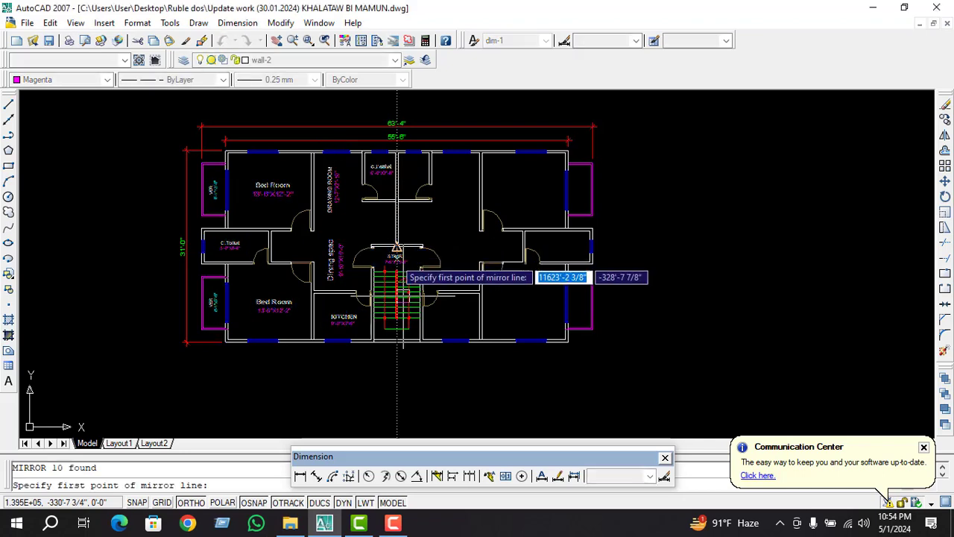
scroll(396, 339, "up", 3)
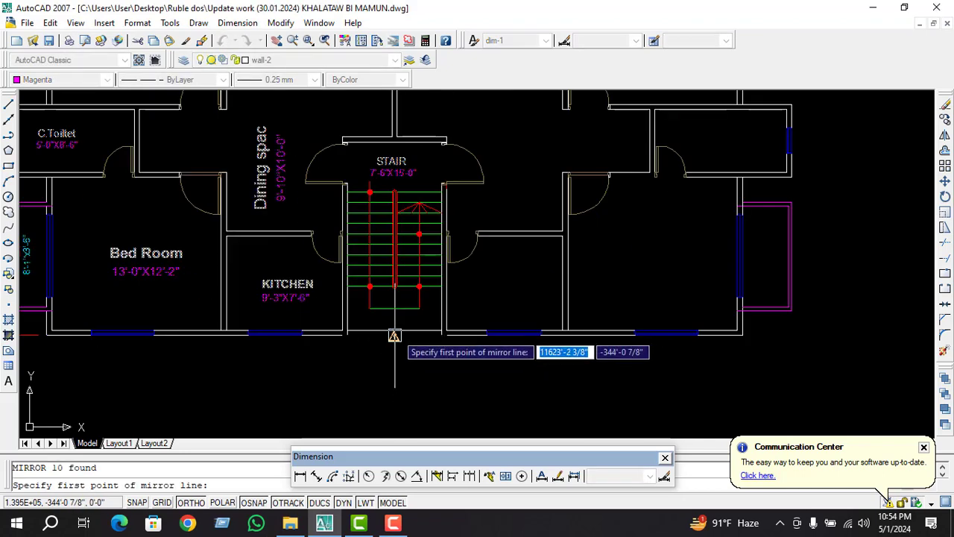
left_click(395, 337)
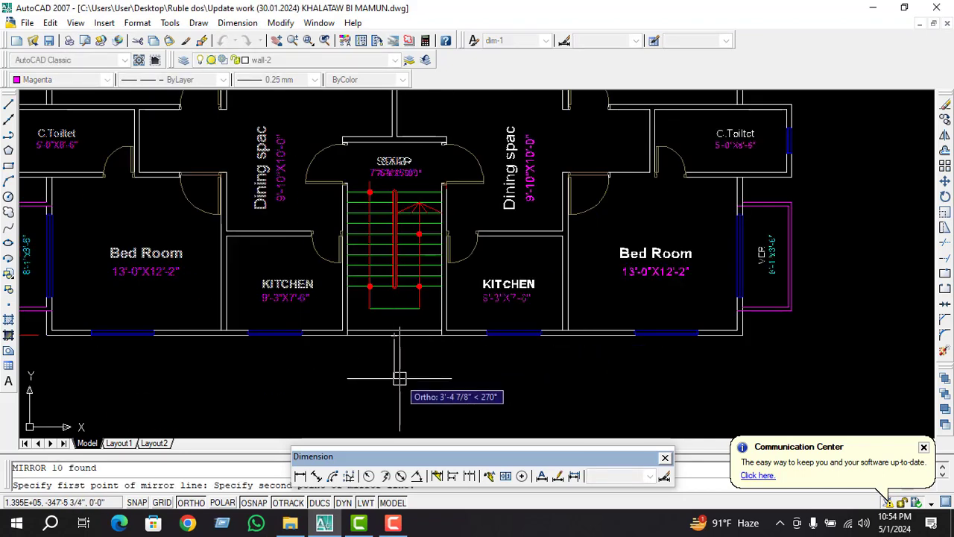
left_click(400, 378)
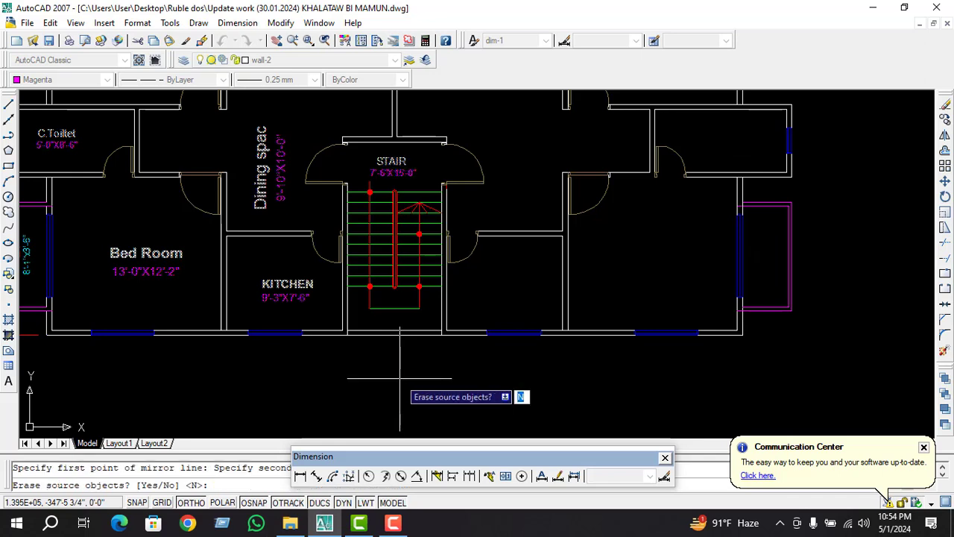
key("Return")
Delete the doubled STAIR label
left_click(392, 173)
key("Delete")
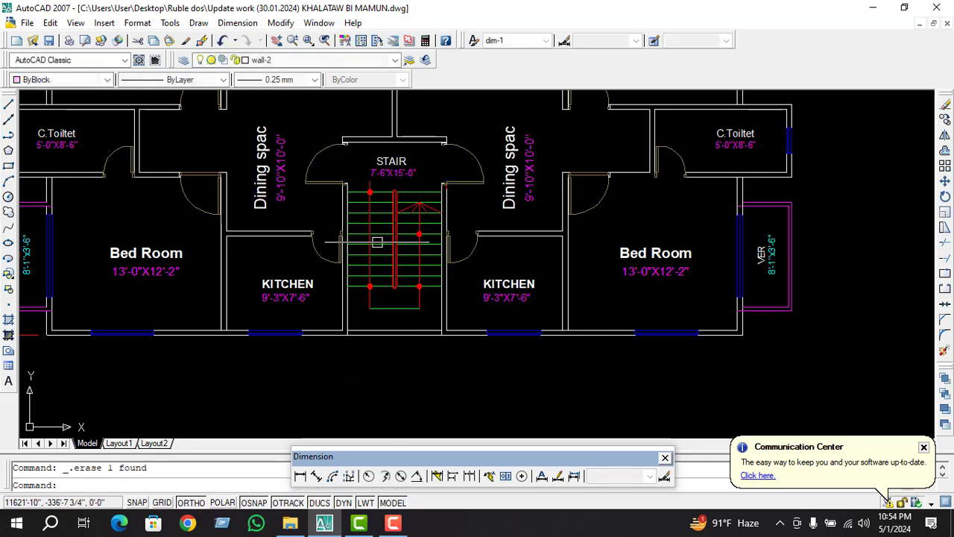
scroll(352, 280, "down", 5)
key("Escape")
scroll(596, 213, "up", 2)
scroll(704, 269, "down", 2)
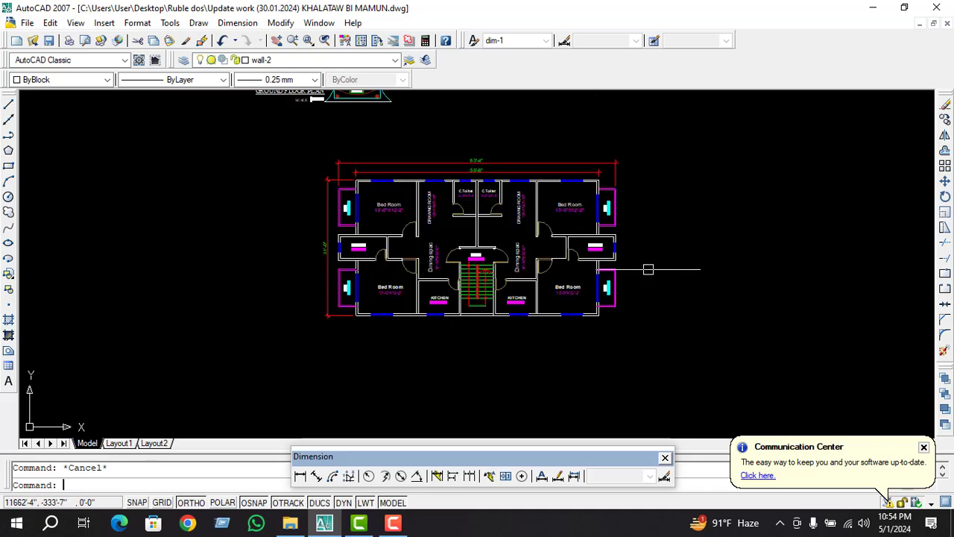
scroll(251, 98, "up", 2)
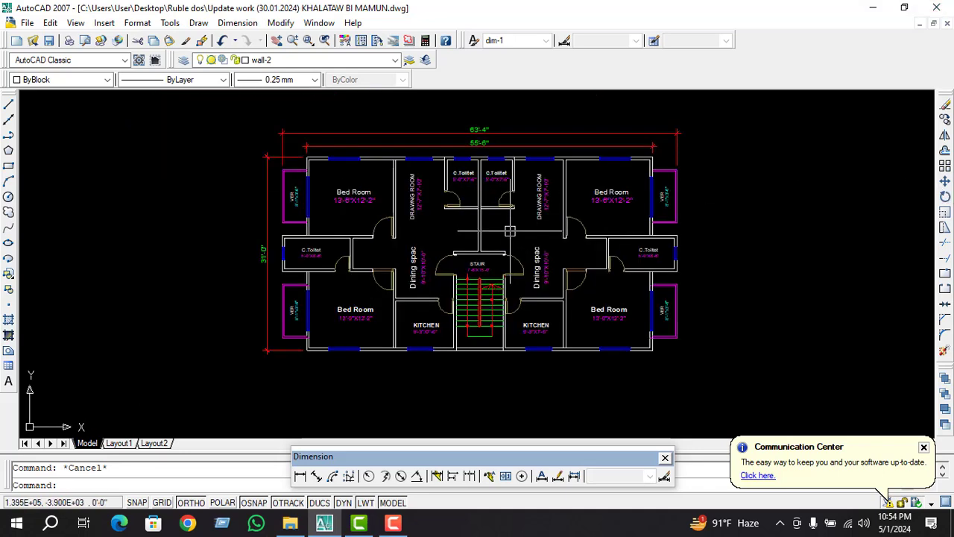
scroll(513, 238, "up", 2)
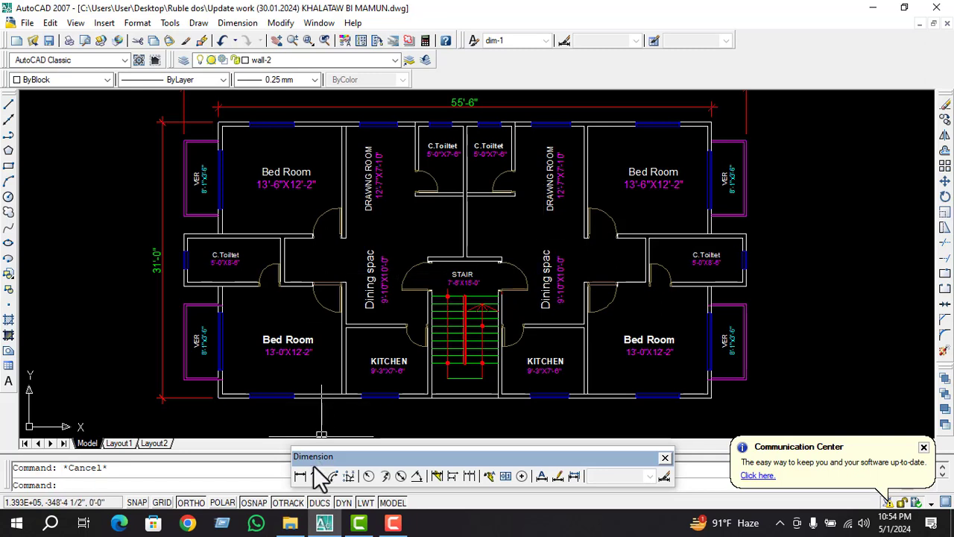
Draw a small rectangle beside the left unit's C.Toilet
left_click(9, 166)
scroll(308, 266, "up", 3)
scroll(256, 202, "up", 2)
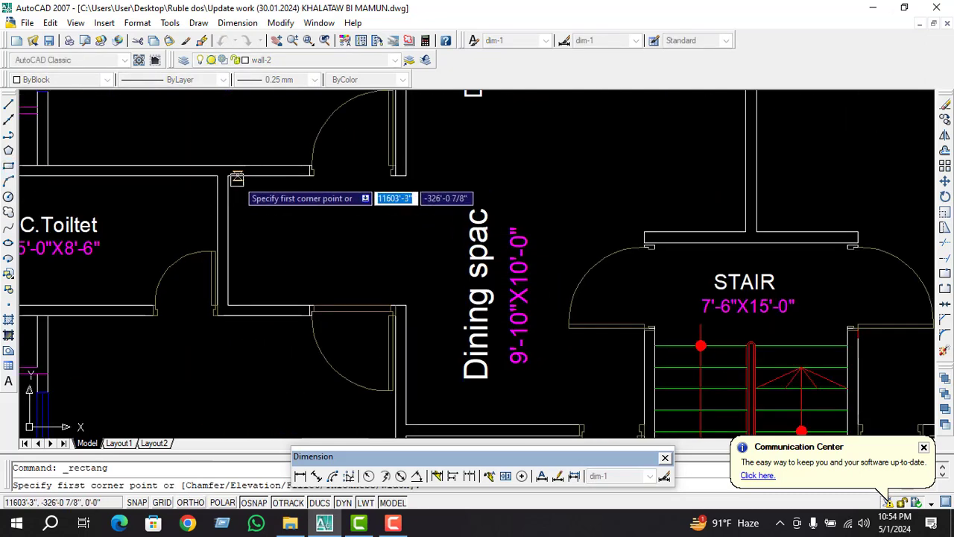
left_click(228, 176)
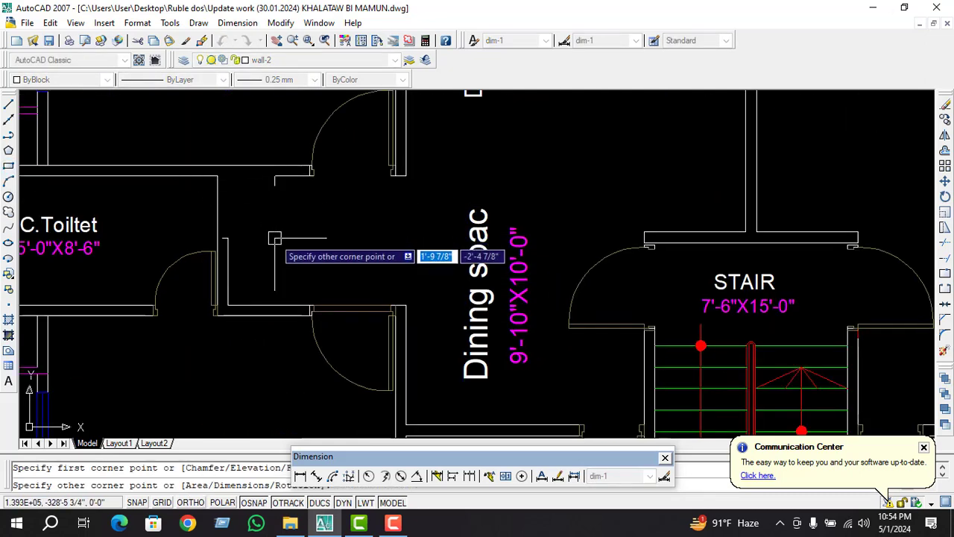
left_click(275, 237)
key("Escape")
Offset the rectangle 4 outward, then delete that unwanted outer copy
type("o")
key("Return")
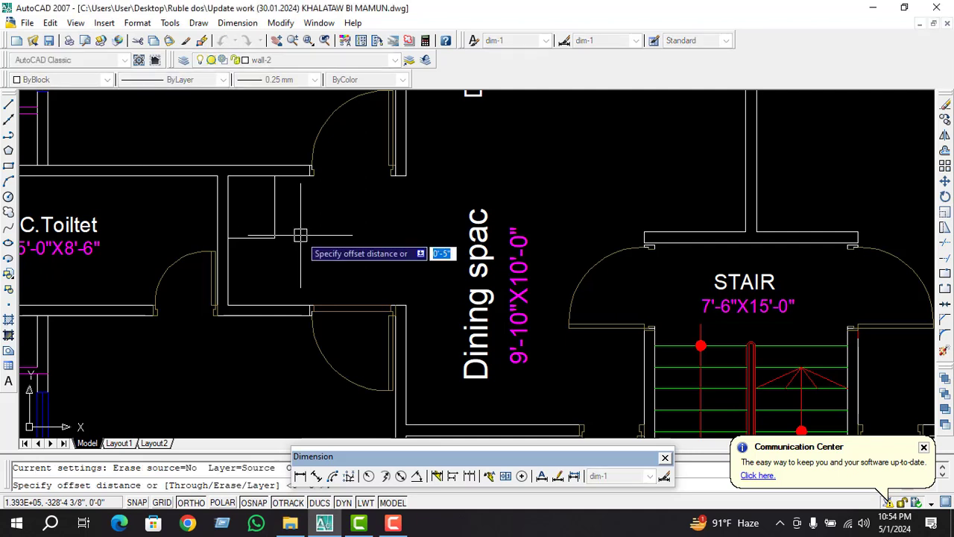
type("4")
key("Return")
left_click(275, 216)
left_click(287, 215)
key("Return")
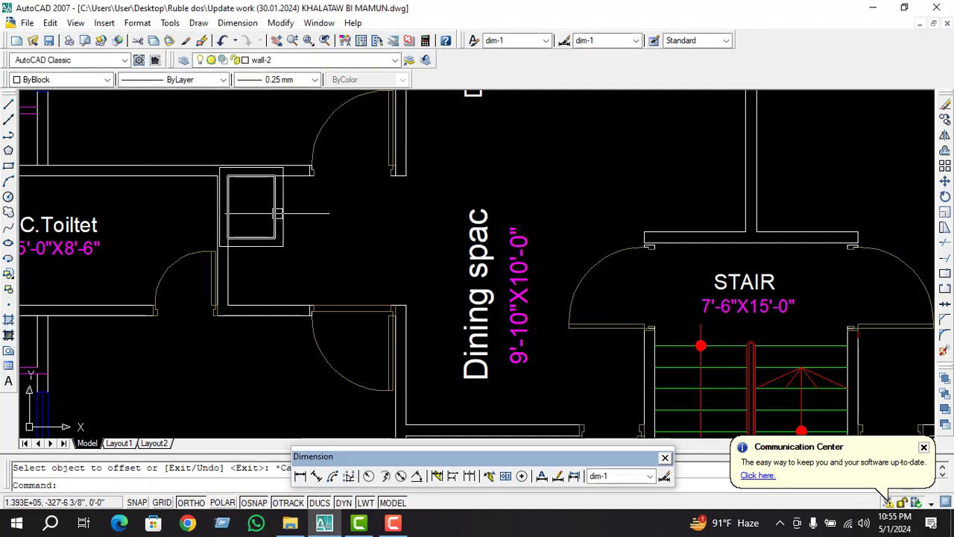
left_click(283, 217)
key("Delete")
Offset the rectangle 4 inward to form the double outline
type("e")
key("Return")
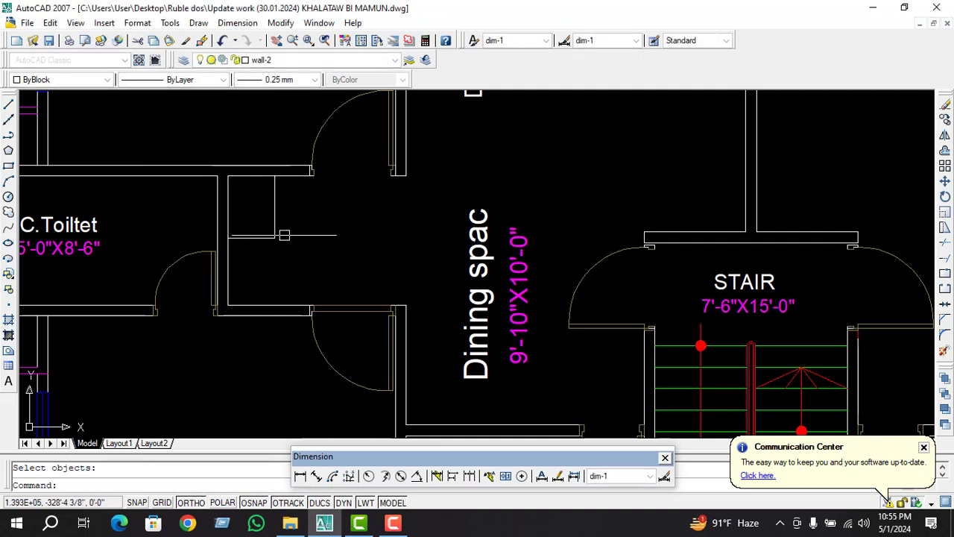
left_click(274, 228)
left_click(267, 230)
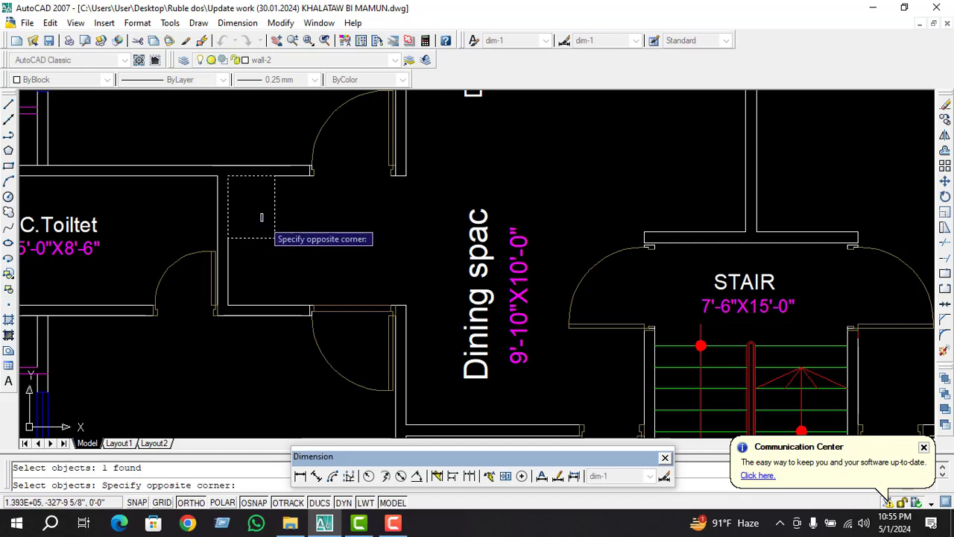
key("Escape")
type("o")
key("Return")
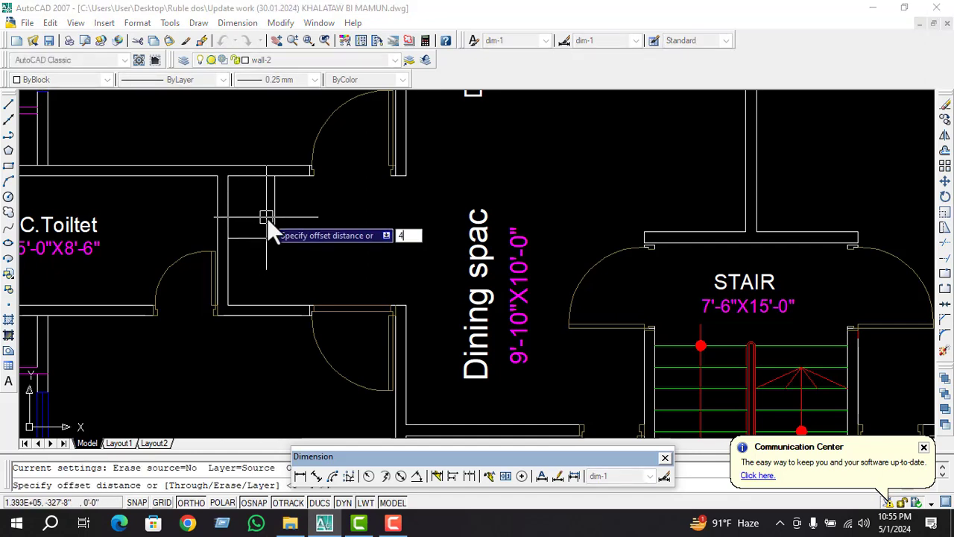
key("Return")
left_click(269, 218)
left_click(261, 220)
Copy both shaft-box rectangles to beside the right unit's C.Toilet
key("Escape")
scroll(265, 242, "down", 4)
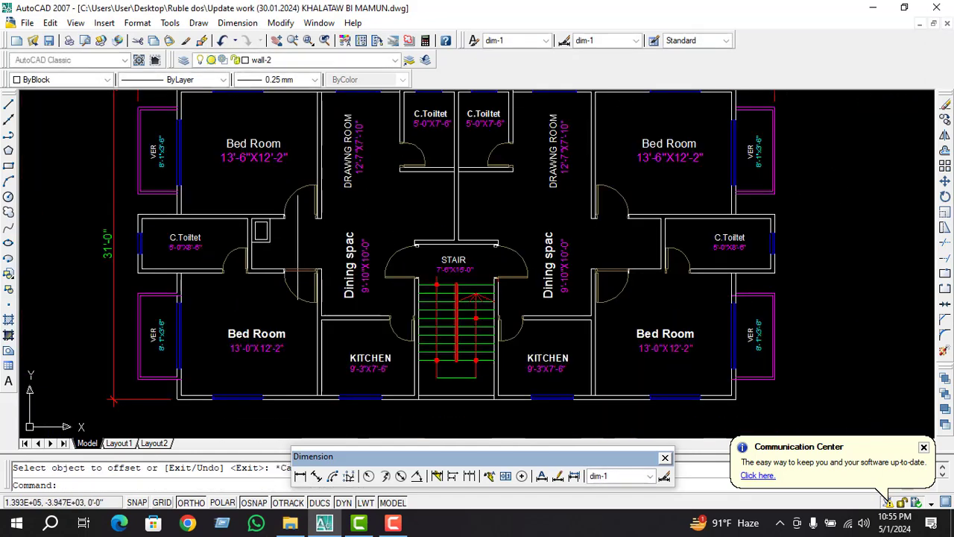
scroll(663, 239, "up", 2)
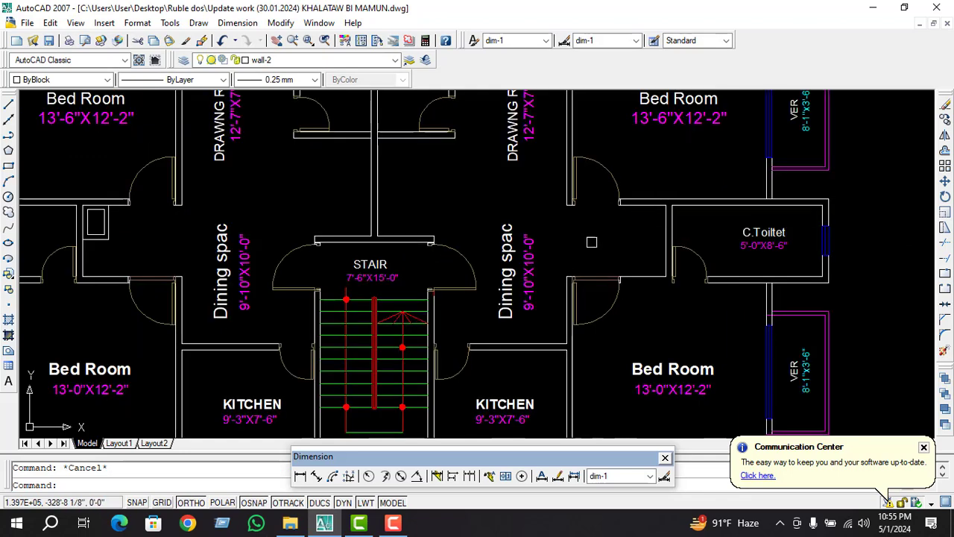
type("co")
key("Return")
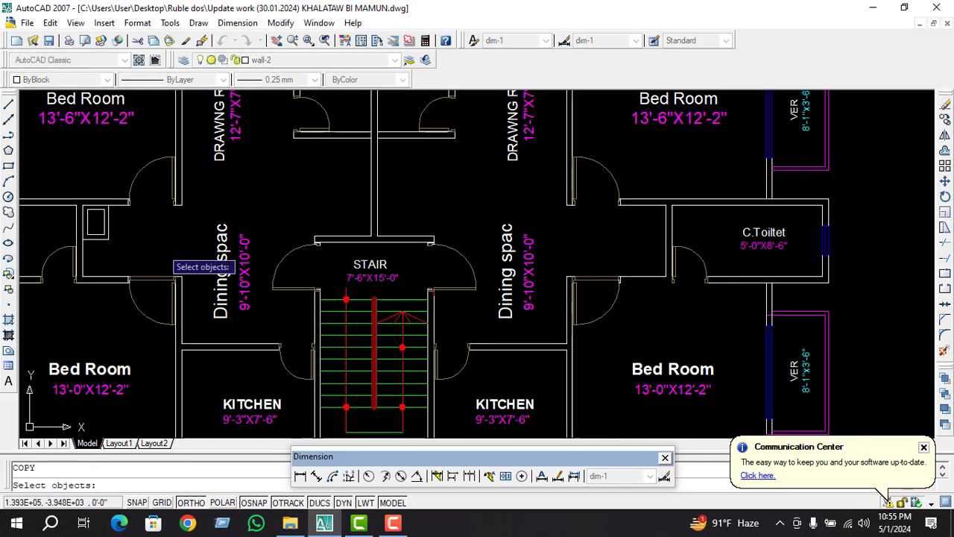
left_click(125, 217)
left_click(97, 254)
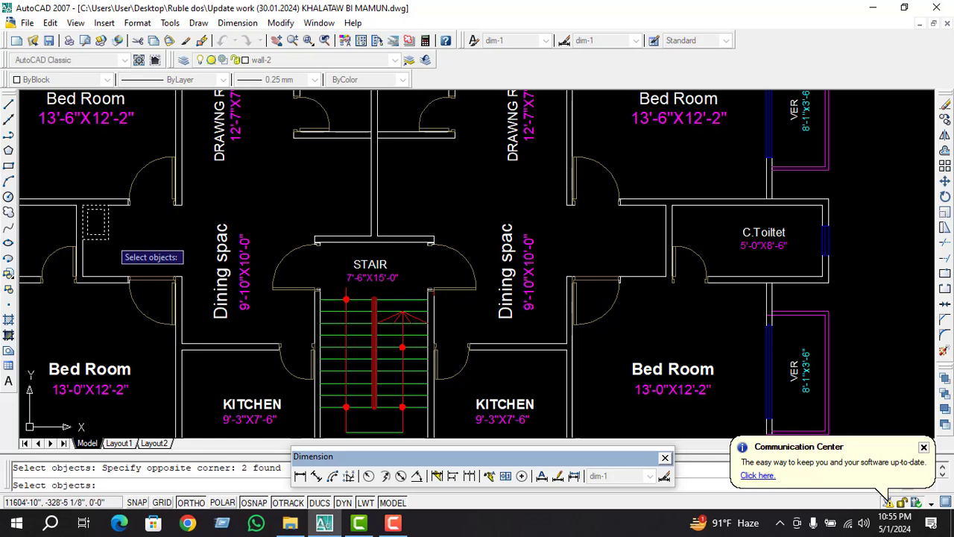
key("Return")
left_click(108, 240)
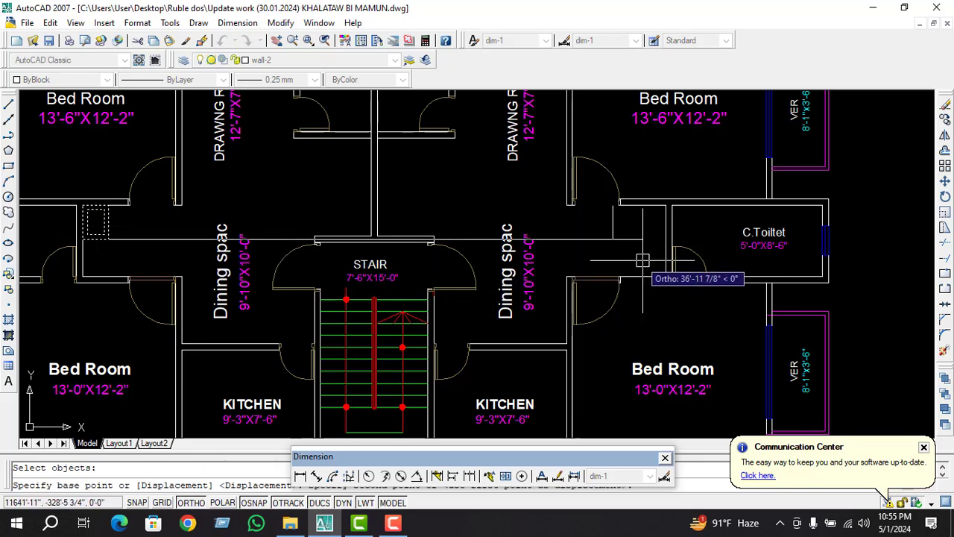
scroll(645, 266, "up", 2)
scroll(664, 179, "up", 3)
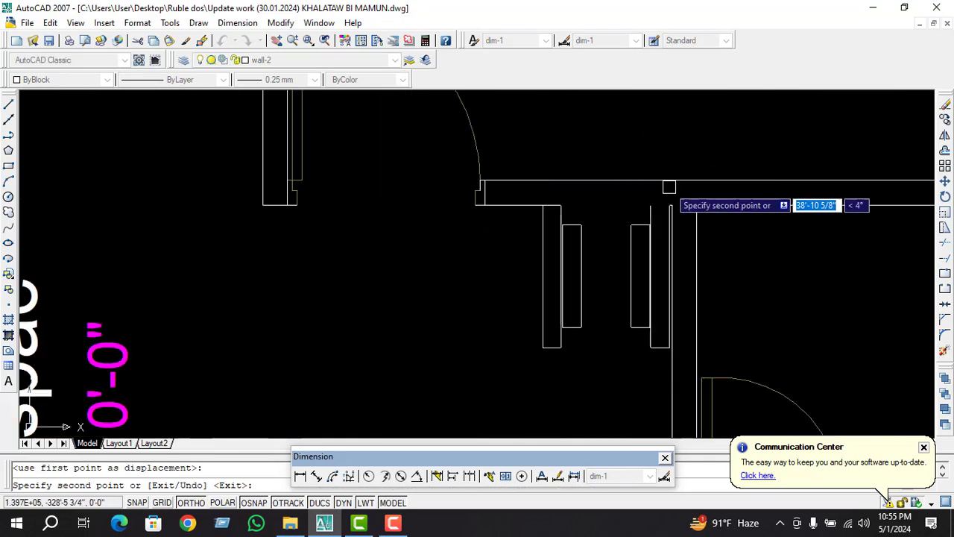
left_click(656, 202)
key("Return")
Move the copied box snug against the toilet's wall corner
left_click(652, 222)
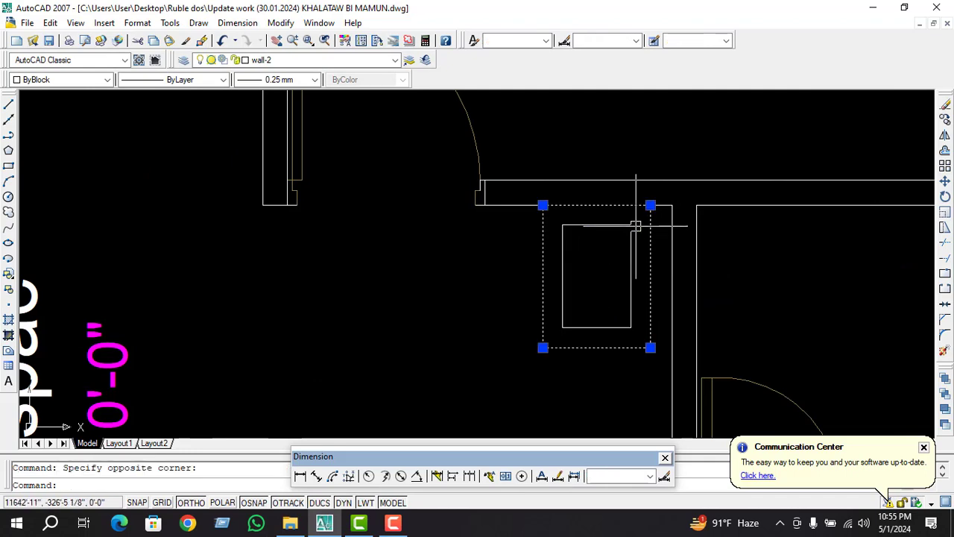
left_click(631, 228)
key("Return")
left_click(650, 204)
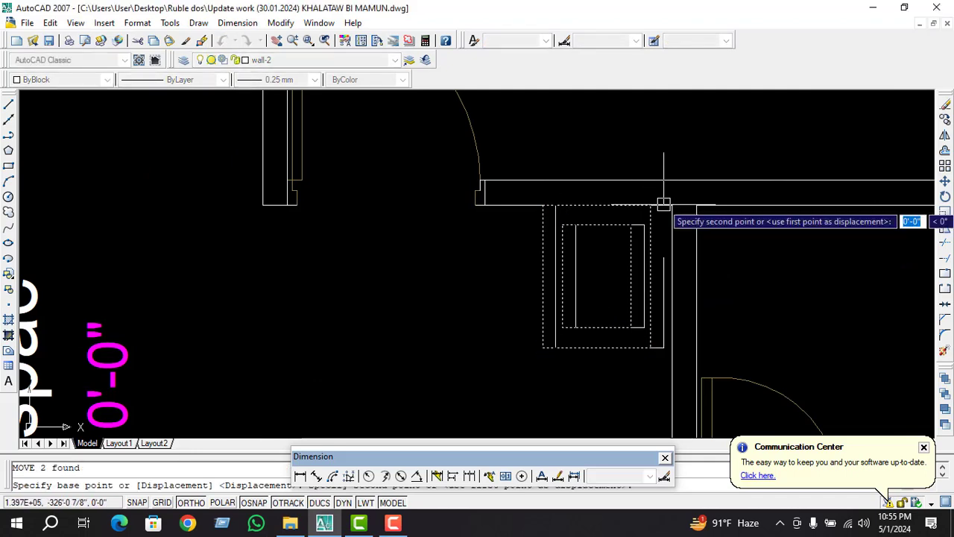
left_click(671, 202)
key("Escape")
scroll(624, 178, "down", 5)
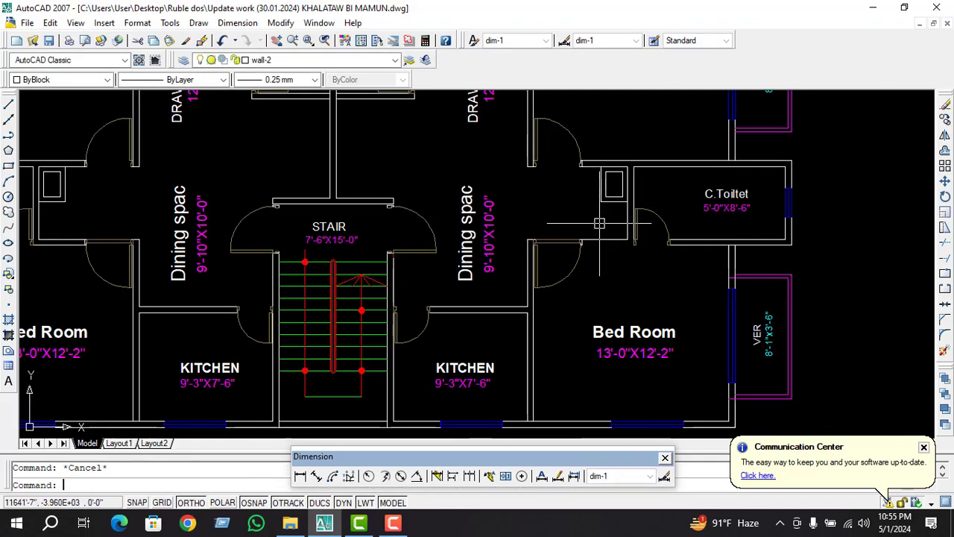
Offset the line beside the right toilet by the same 4 distance
type("o")
key("Return")
key("Return")
left_click(601, 242)
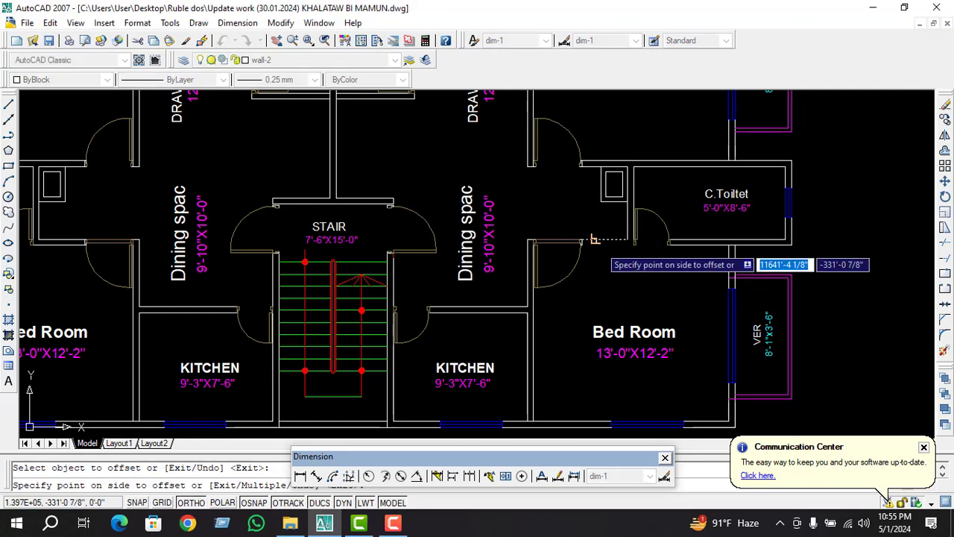
left_click(621, 270)
key("Escape")
scroll(681, 323, "down", 2)
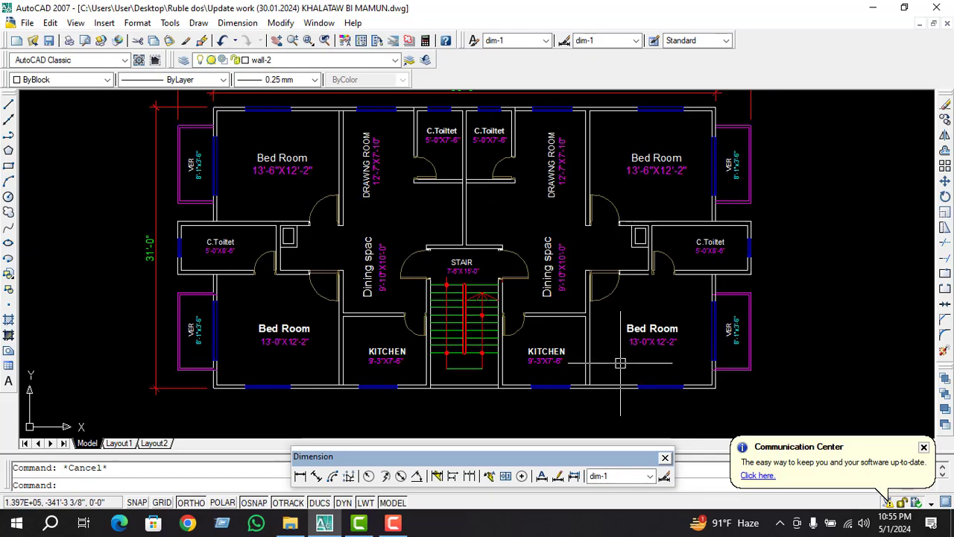
Start a polyline at the wall corner above the top-left Bed Room window and draw its first sides
scroll(525, 325, "down", 3)
scroll(525, 326, "up", 2)
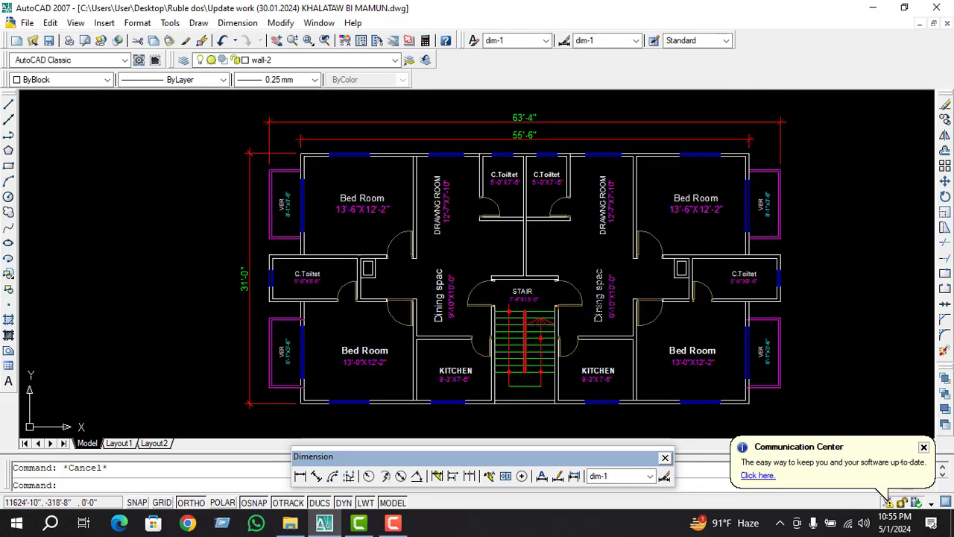
scroll(296, 154, "up", 3)
scroll(365, 157, "up", 2)
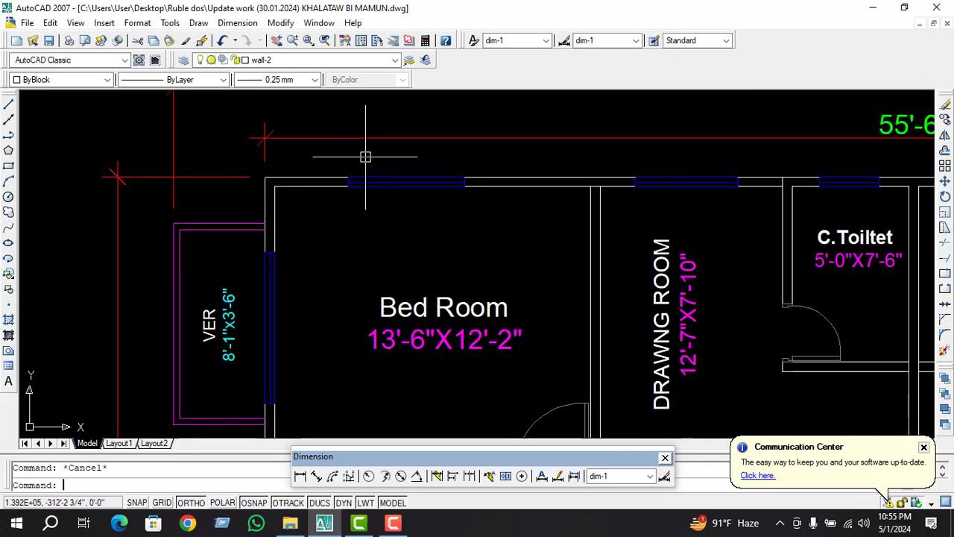
left_click(9, 136)
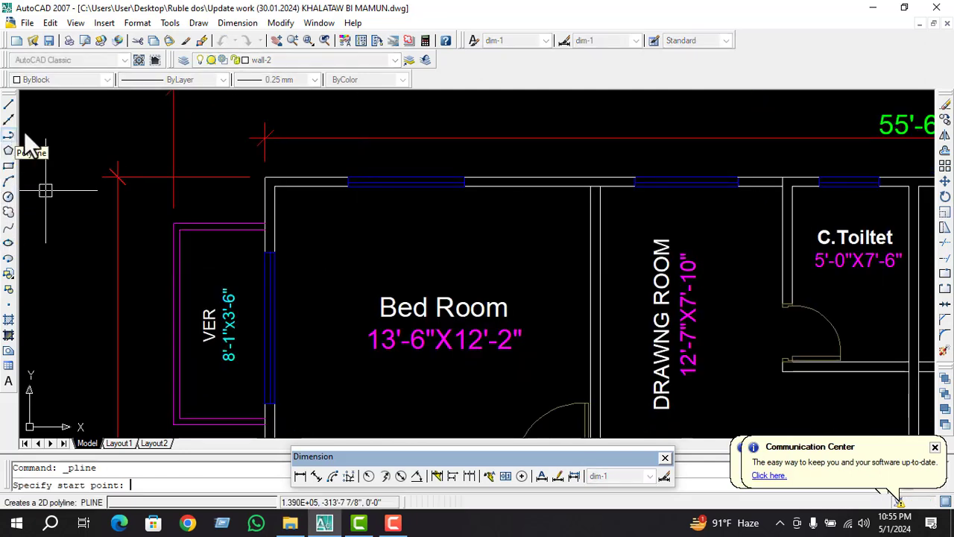
left_click(347, 176)
type("6")
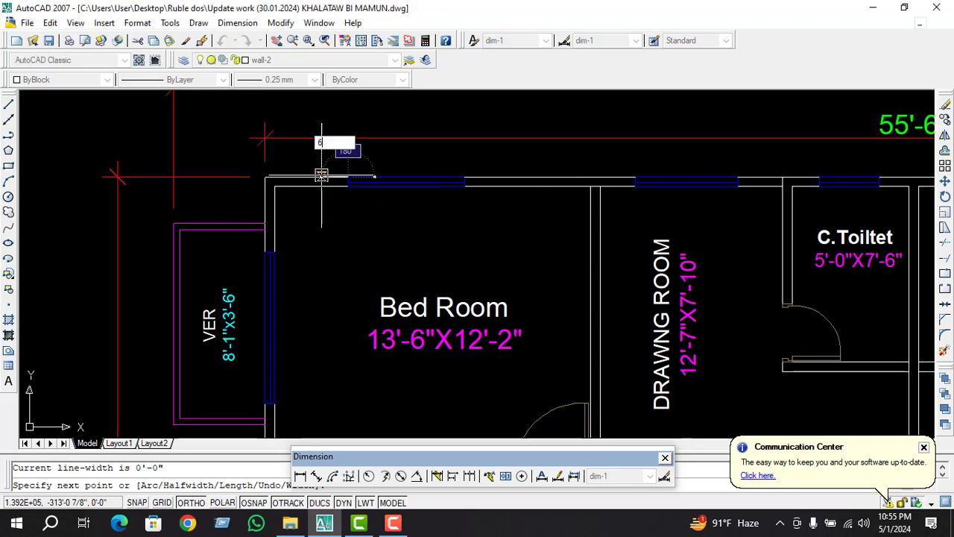
left_click(322, 176)
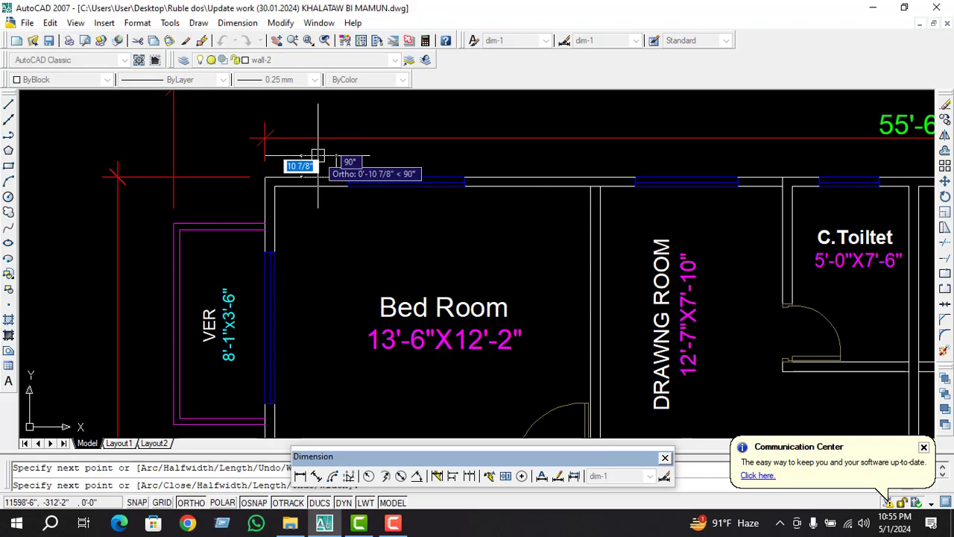
left_click(336, 132)
type("6")
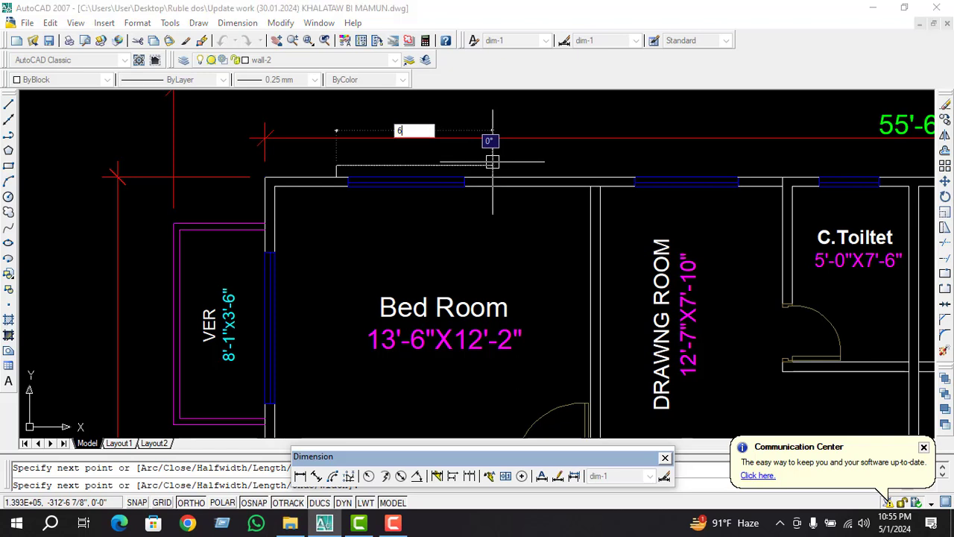
Run the sunshade 4 units along the window and bring it back down to the wall
type("4")
key("Return")
scroll(481, 196, "up", 1)
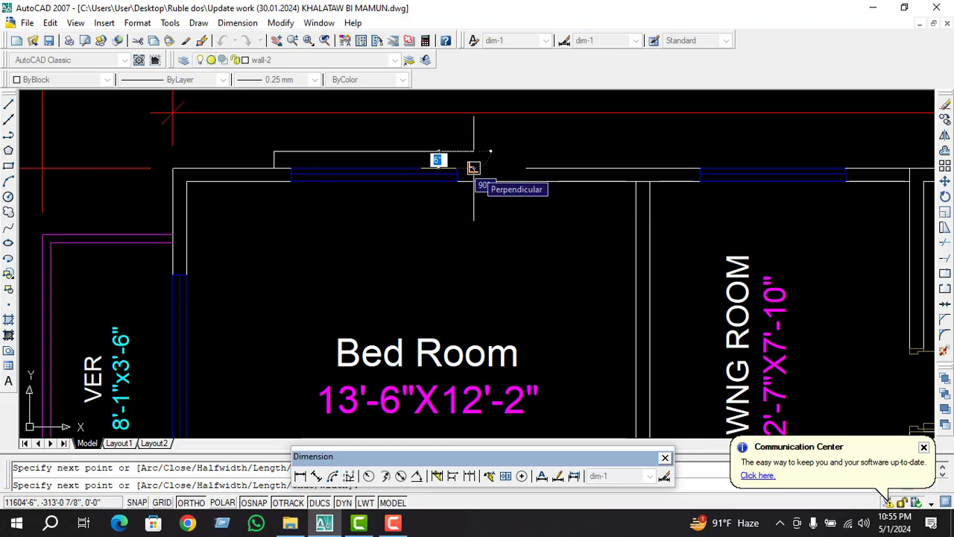
left_click(473, 168)
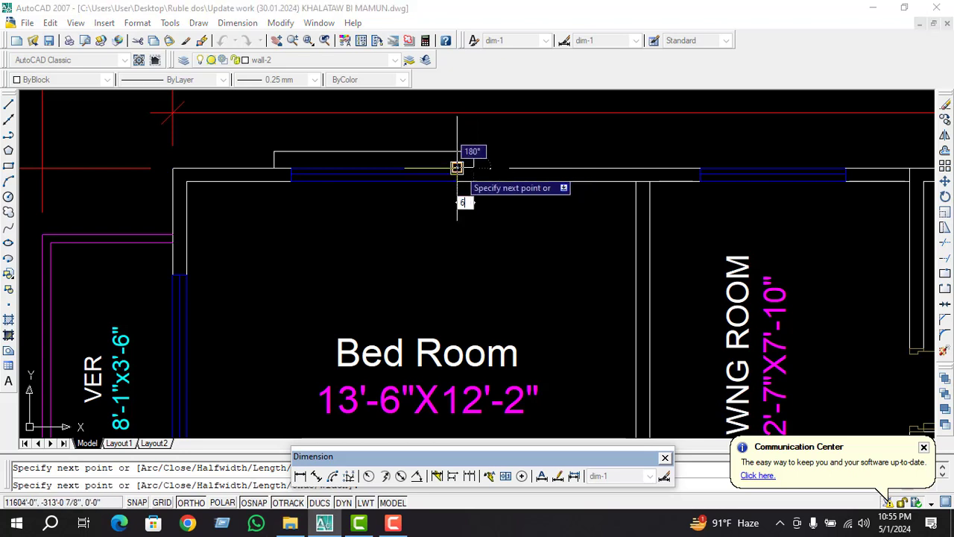
left_click(457, 168)
key("Return")
key("Escape")
Select the new sunshade outline over the window
left_click(448, 153)
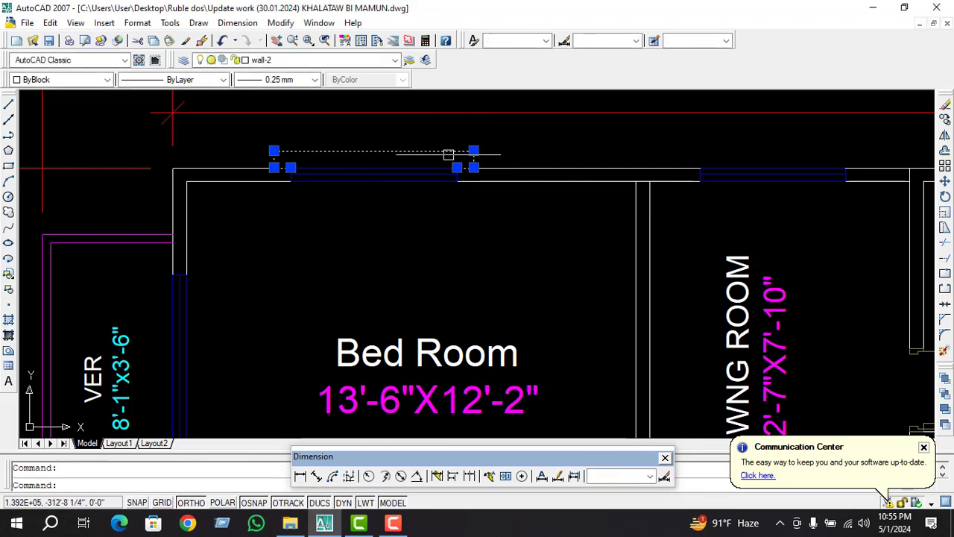
key("Escape")
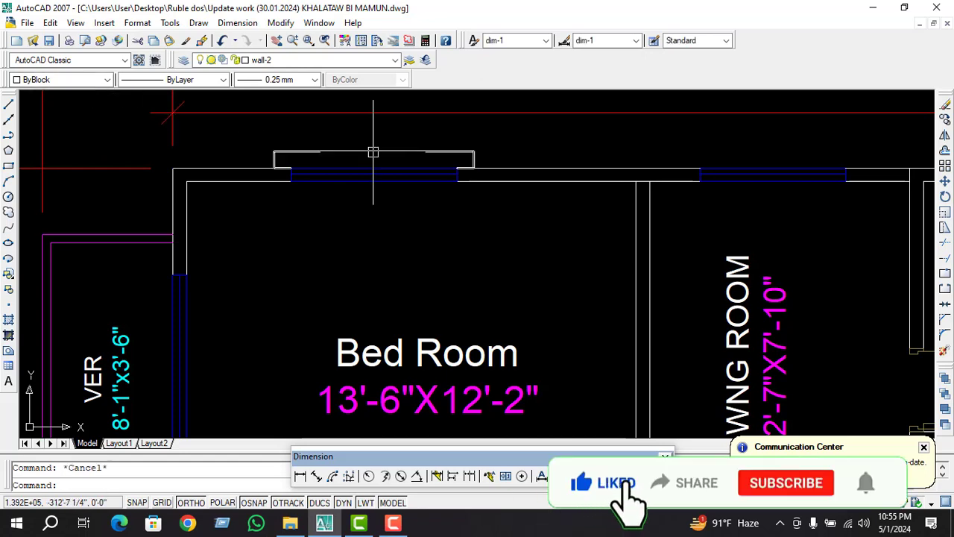
scroll(470, 283, "down", 2)
scroll(403, 203, "up", 3)
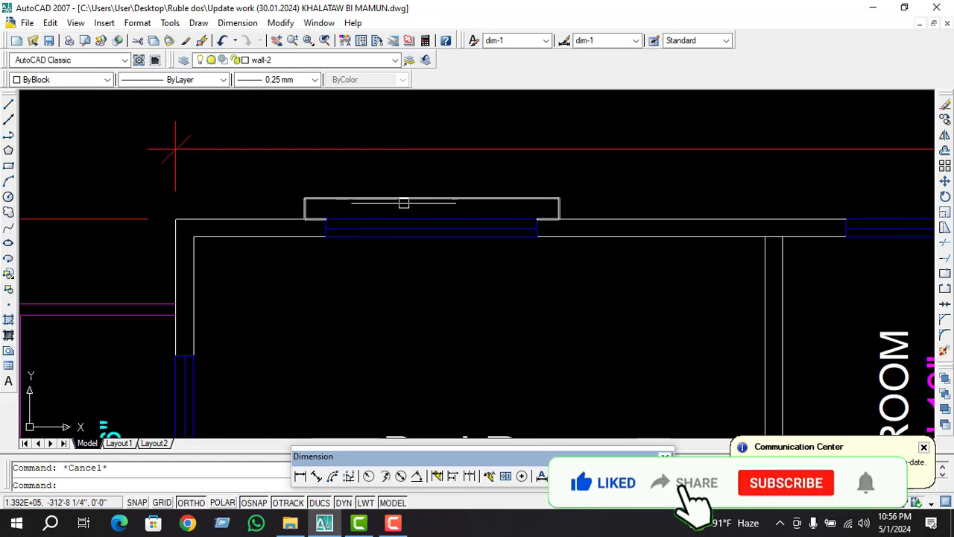
left_click(435, 197)
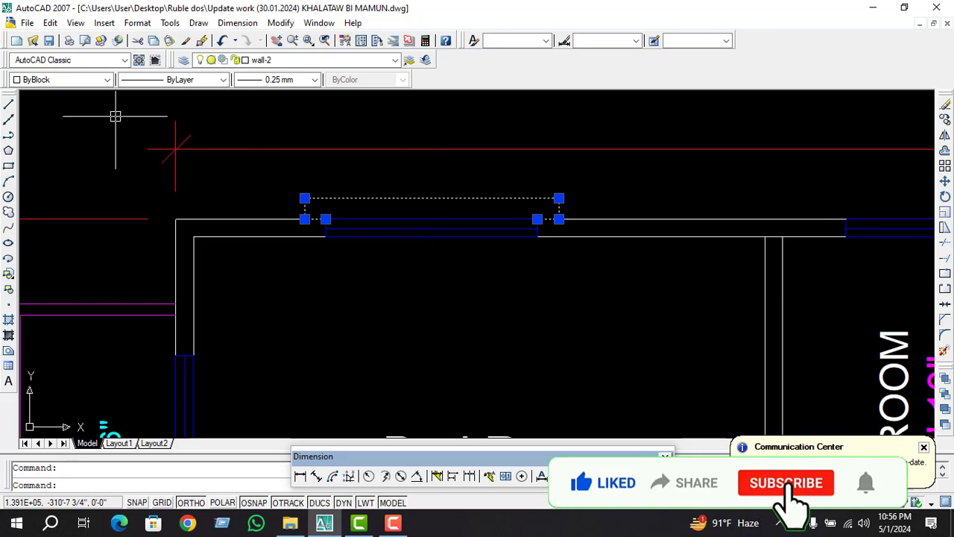
Make the selected sunshade outline cyan
left_click(106, 80)
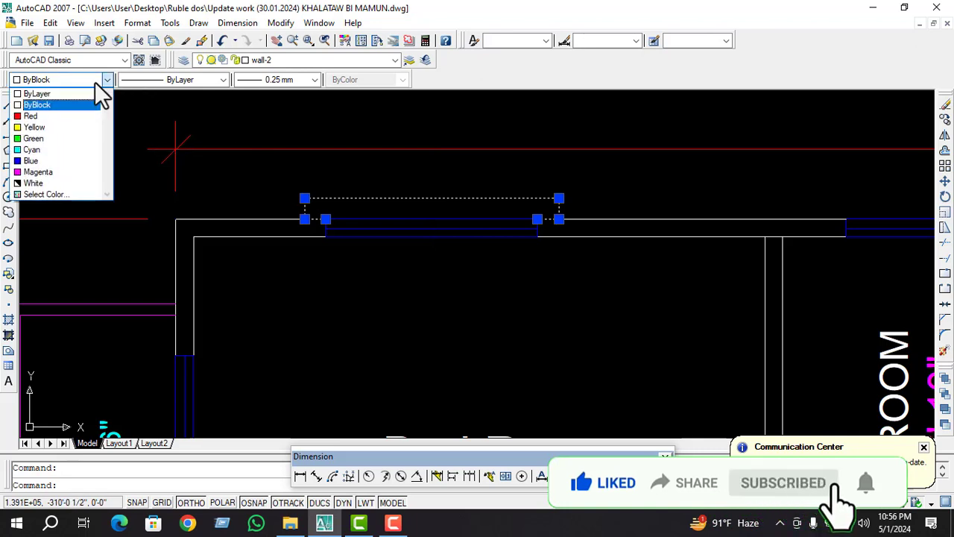
left_click(72, 151)
key("Escape")
scroll(376, 202, "down", 2)
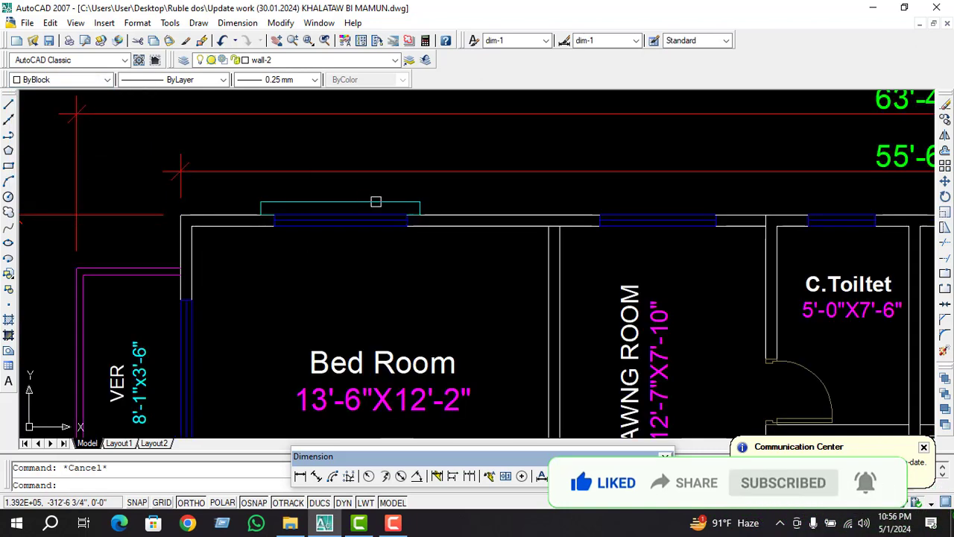
Copy the cyan sunshade using its wall corner as the base point
type("co")
key("Return")
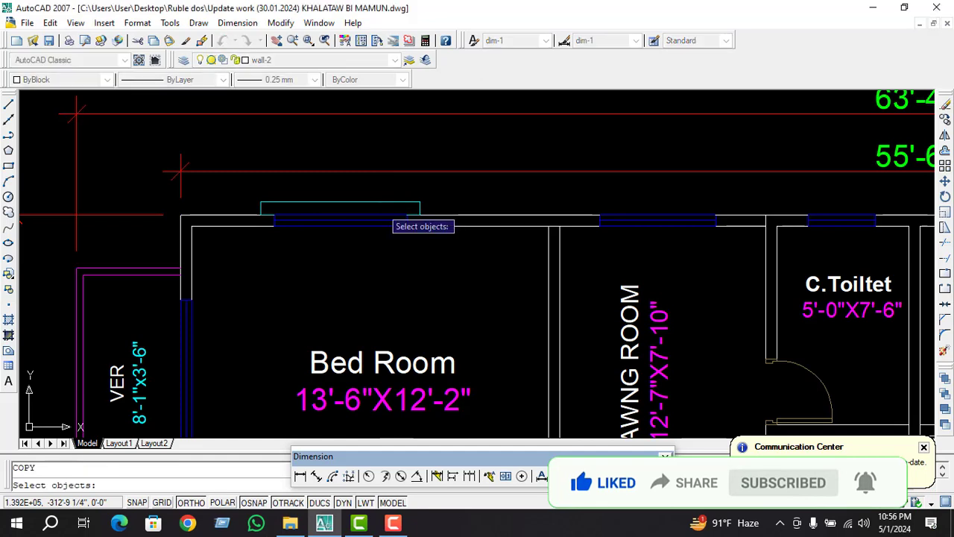
left_click(381, 208)
key("Return")
left_click(418, 215)
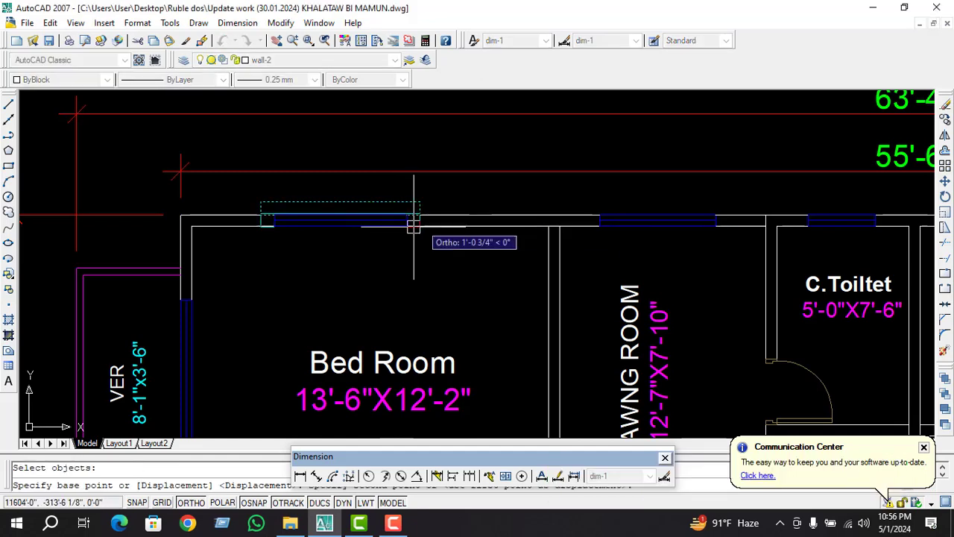
scroll(416, 261, "down", 4)
scroll(645, 232, "up", 1)
scroll(649, 231, "up", 3)
scroll(533, 243, "up", 3)
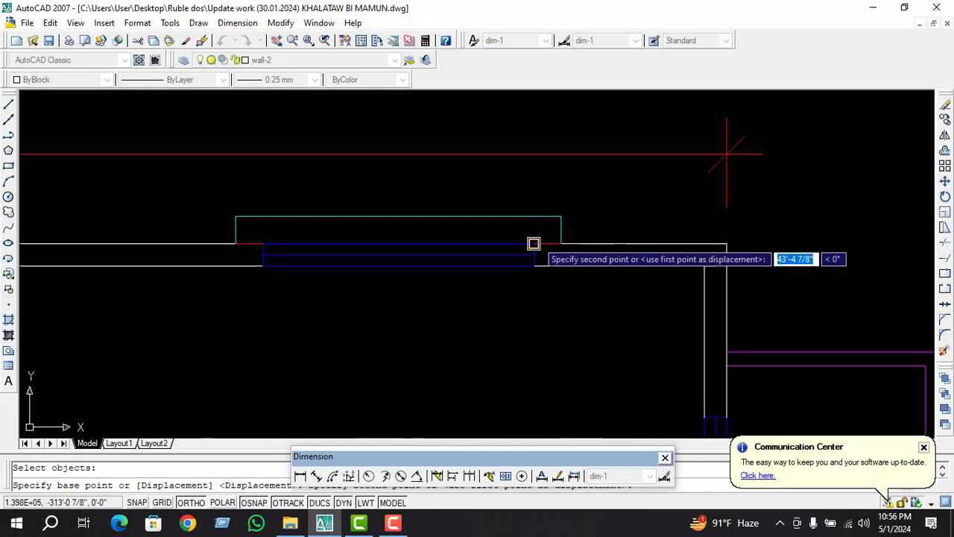
left_click(533, 244)
Place another sunshade copy at the bottom wall window
scroll(492, 224, "down", 1)
scroll(484, 217, "down", 3)
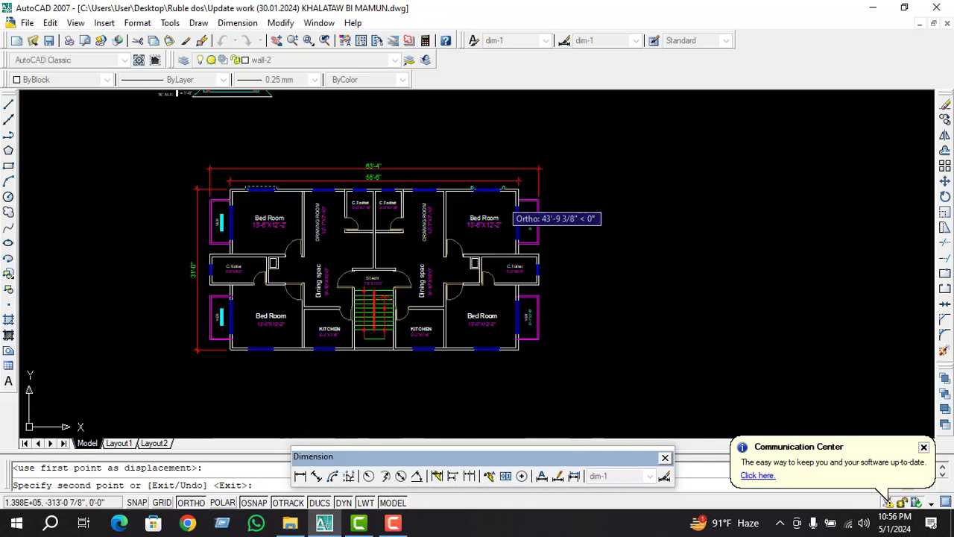
scroll(567, 349, "up", 5)
scroll(522, 349, "up", 2)
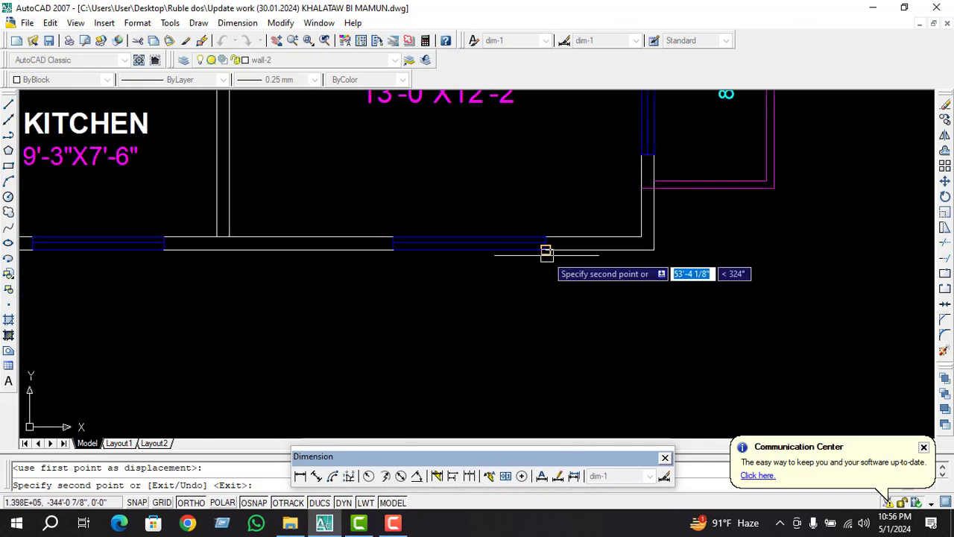
left_click(545, 236)
key("Return")
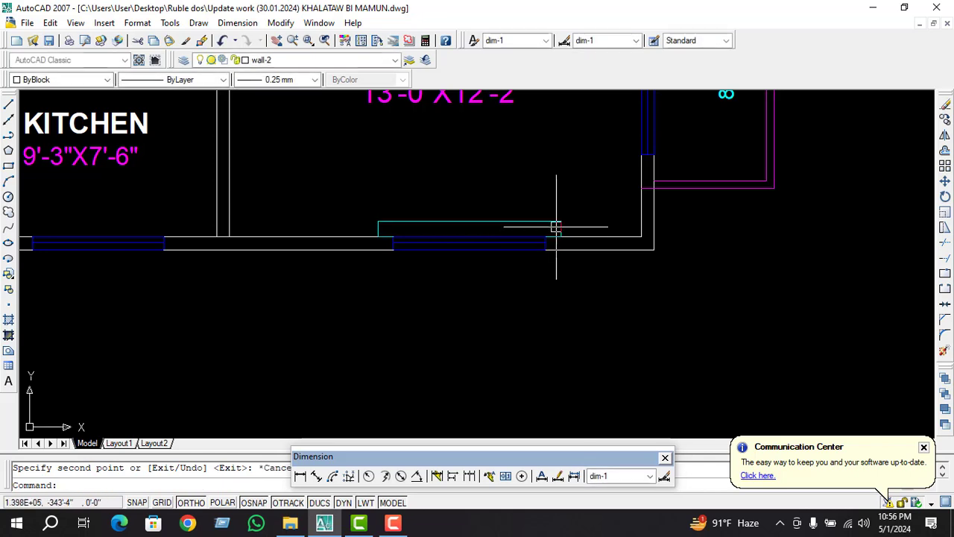
Try rotating the copied sunshade, then undo the rotation
left_click(561, 221)
type("ro")
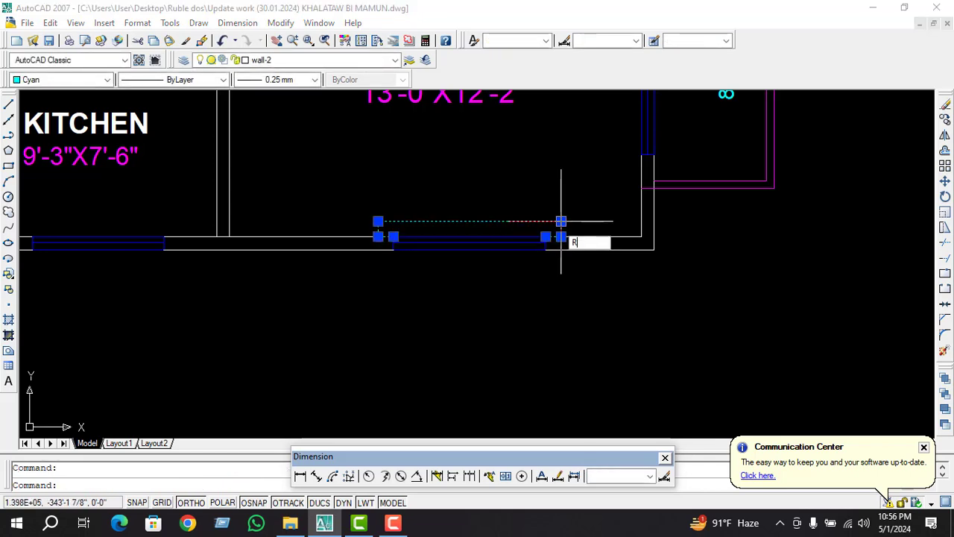
key("Return")
left_click(544, 249)
left_click(426, 255)
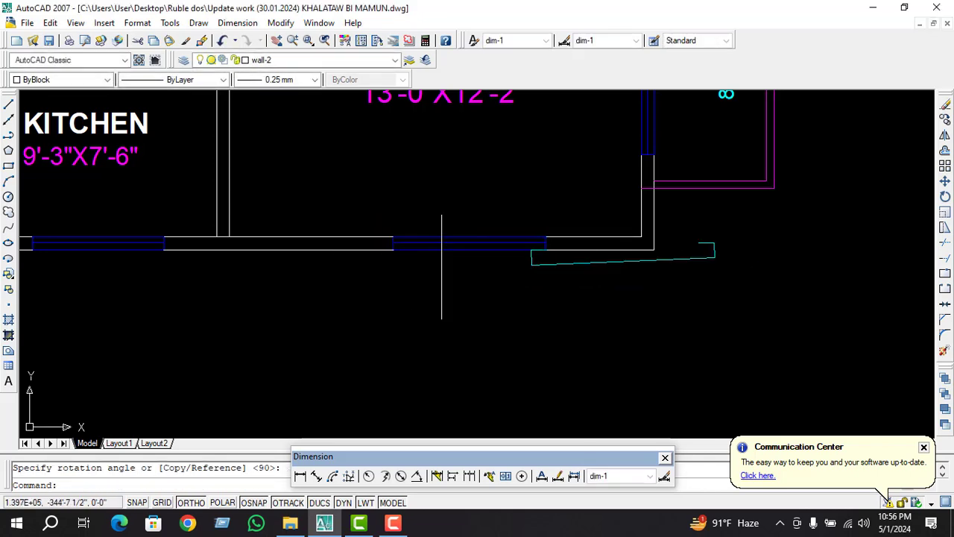
key("Escape")
key("ctrl+z")
key("Escape")
Turn the sunshade copy a quarter turn so it faces outward
left_click(523, 220)
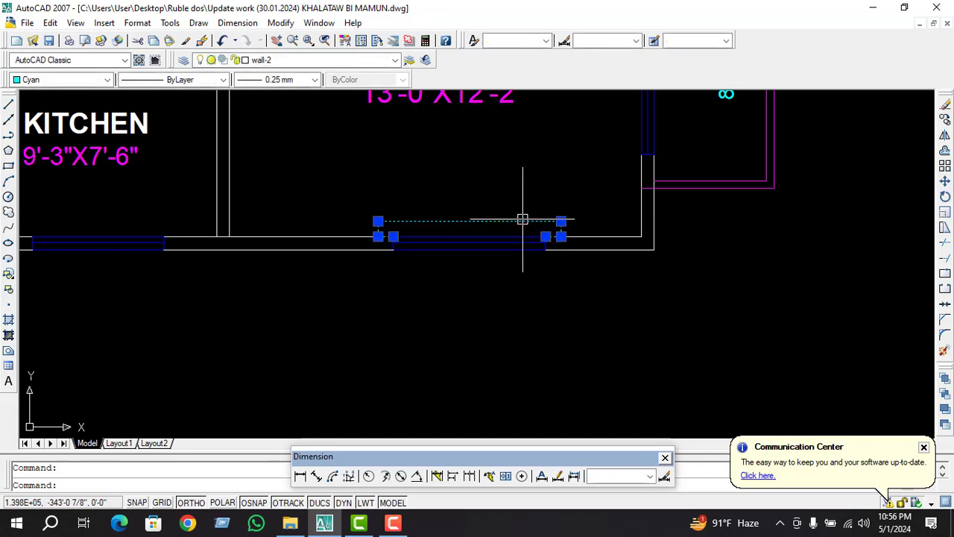
type("m")
key("Return")
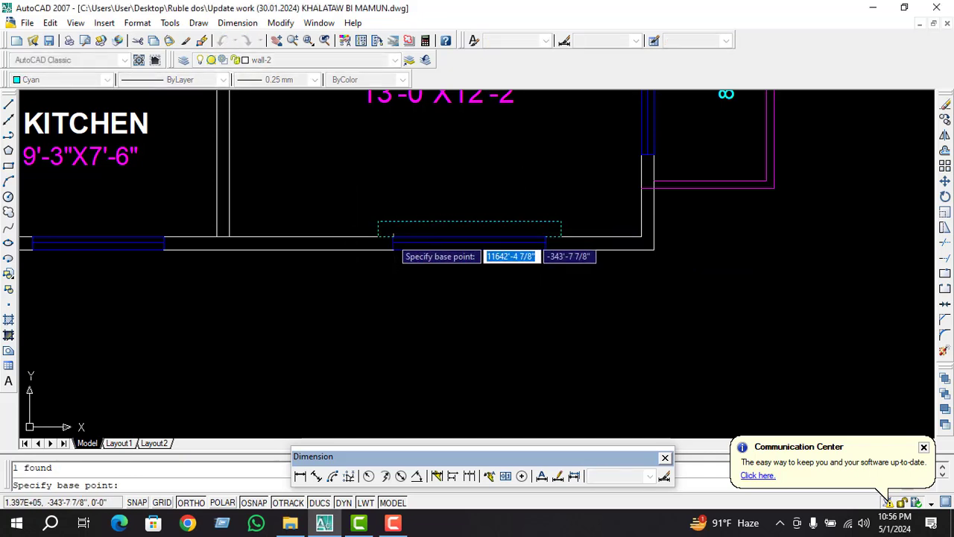
left_click(385, 236)
left_click(388, 179)
key("Return")
key("Escape")
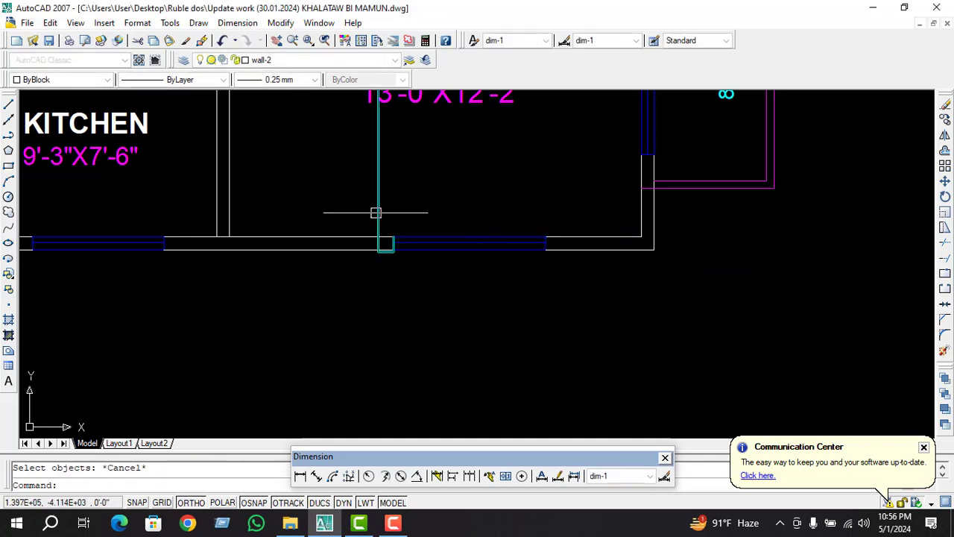
left_click(377, 215)
type("RO")
key("Return")
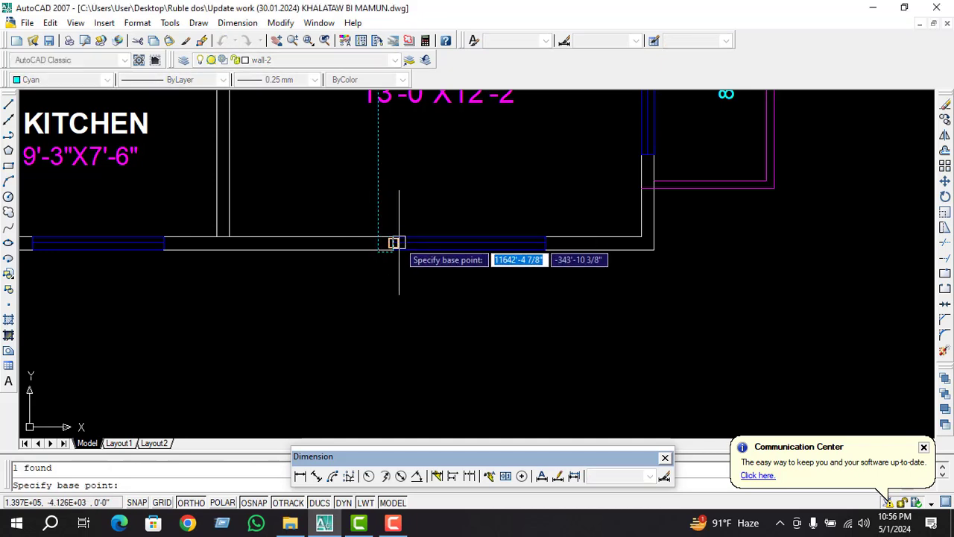
left_click(395, 246)
key("Escape")
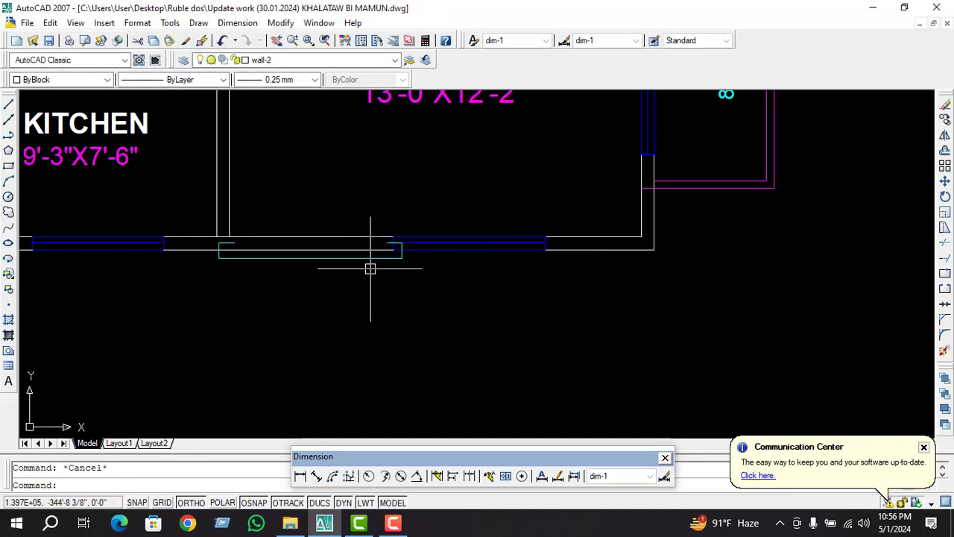
Move the sunshade copy outside the wall under the window
left_click(371, 259)
type("m")
key("Return")
scroll(386, 224, "up", 4)
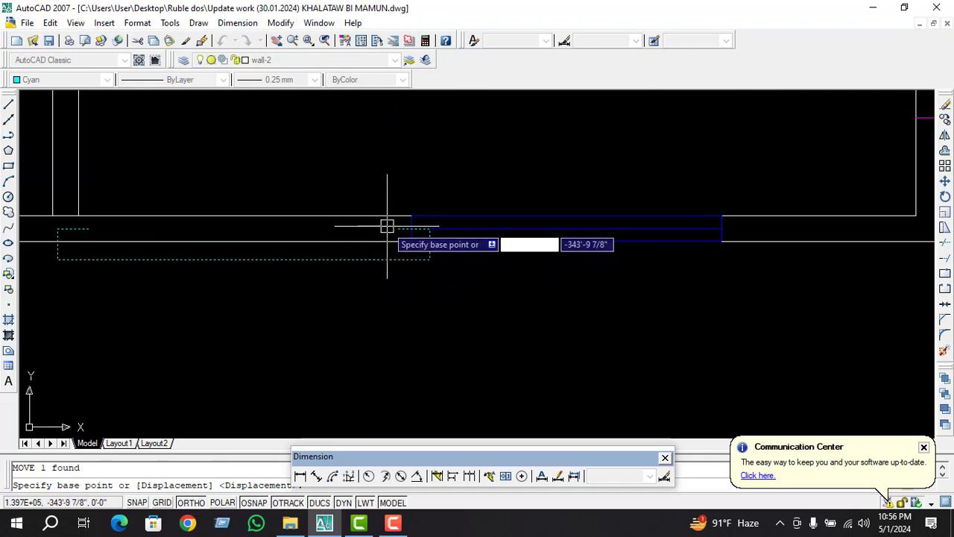
left_click(398, 229)
left_click(724, 241)
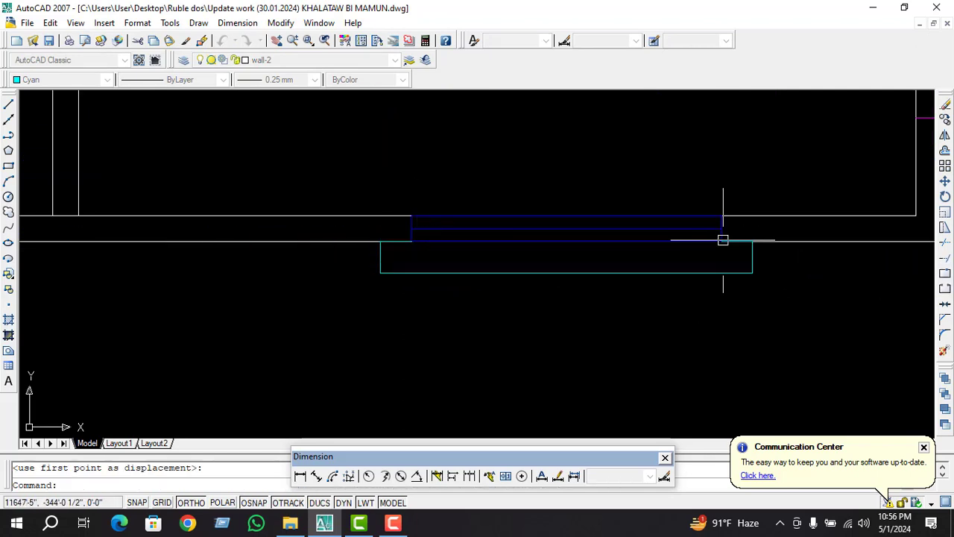
key("Escape")
scroll(642, 272, "down", 3)
Move the sunshade beneath the left Bed Room's front window
type("m")
key("Return")
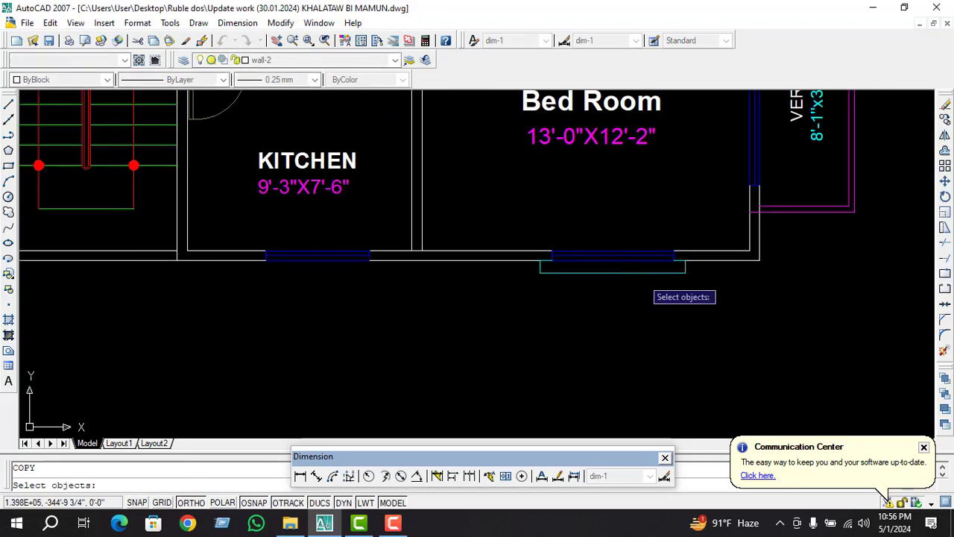
left_click(633, 273)
key("Return")
left_click(674, 260)
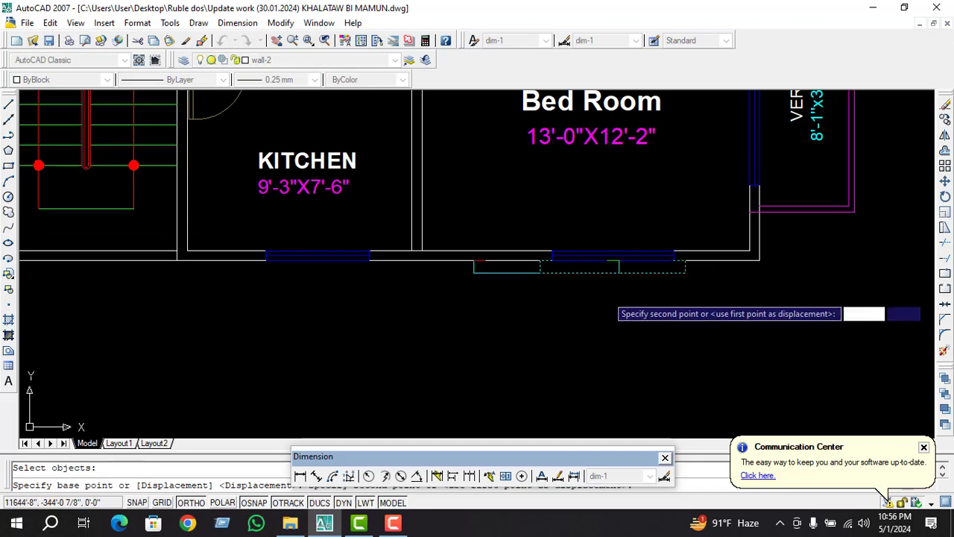
scroll(607, 298, "down", 3)
scroll(344, 279, "up", 3)
scroll(328, 268, "up", 2)
scroll(528, 306, "down", 3)
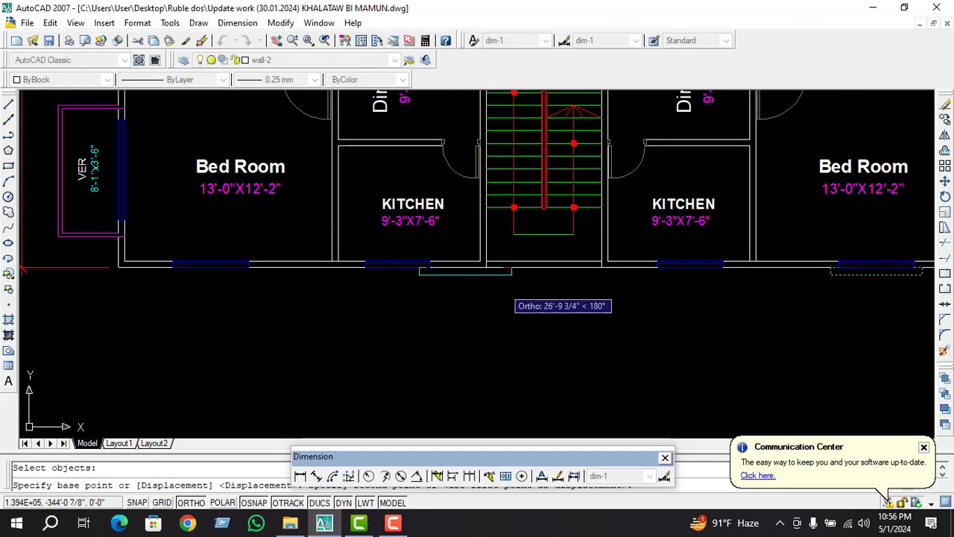
scroll(228, 277, "up", 3)
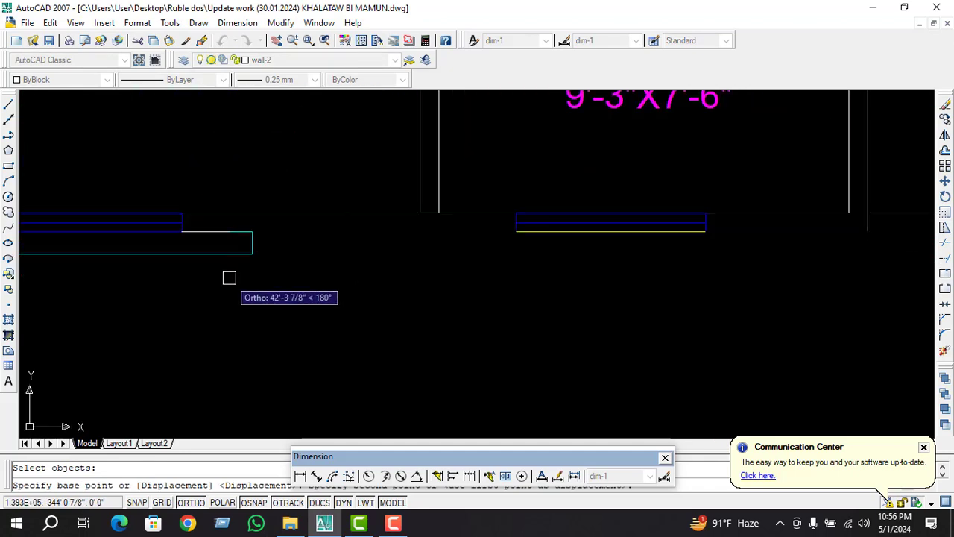
left_click(181, 228)
key("Escape")
scroll(486, 261, "down", 2)
scroll(488, 264, "down", 2)
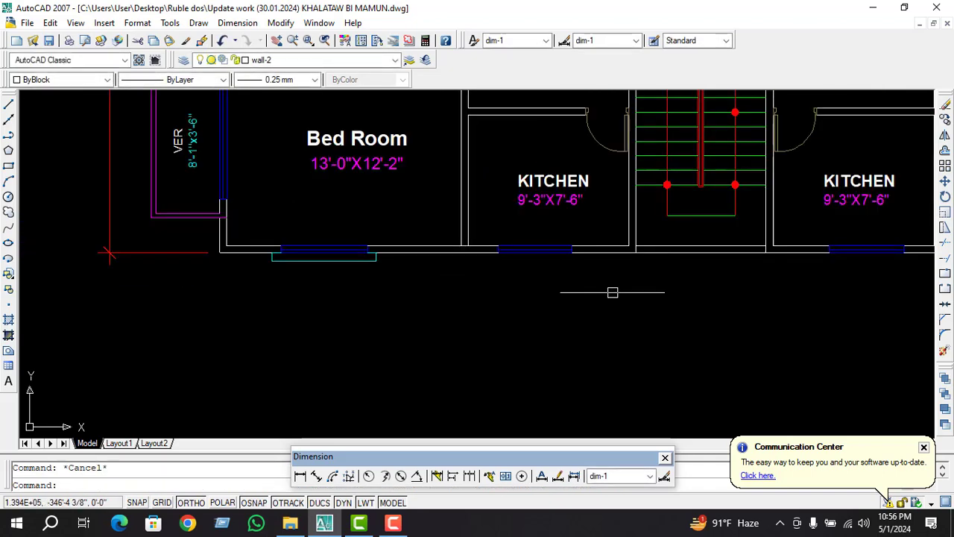
scroll(565, 254, "up", 3)
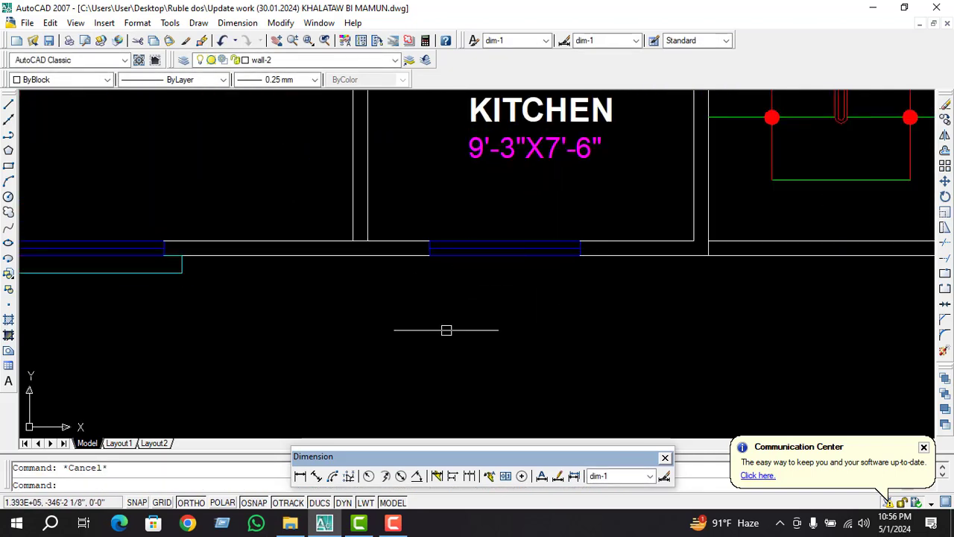
scroll(445, 329, "down", 3)
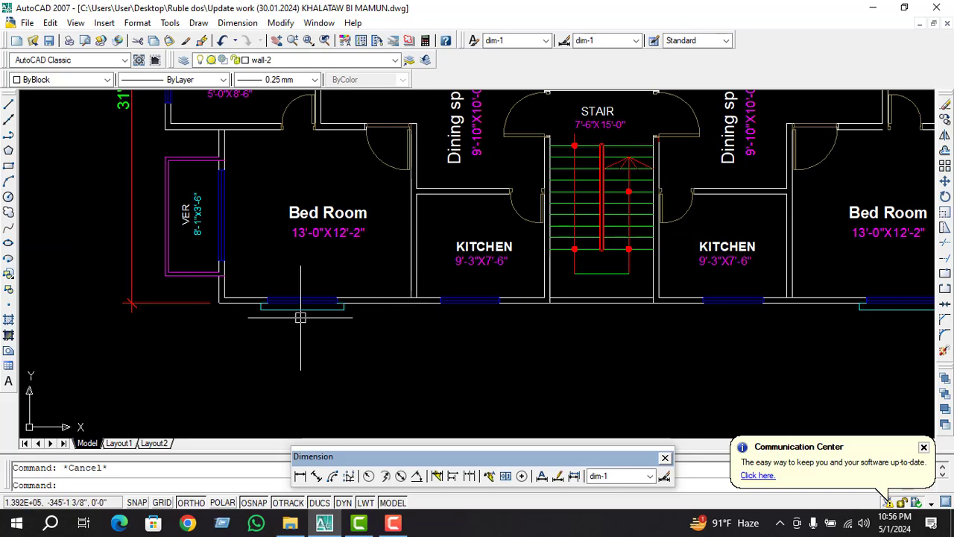
Add a bold 'M.' prefix to the left Bed Room label, making it M.Bed Room
scroll(348, 345, "down", 2)
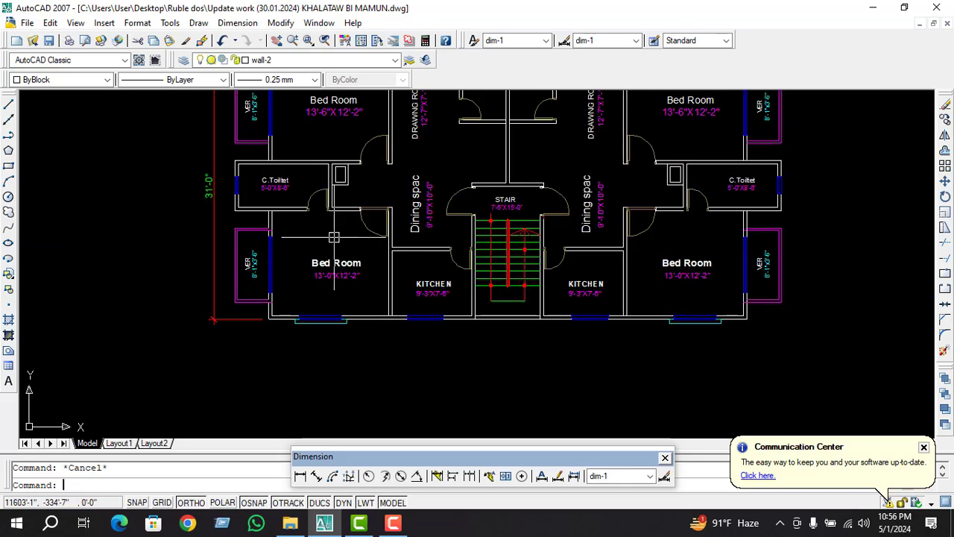
scroll(332, 246, "up", 3)
double_click(313, 289)
type("M.")
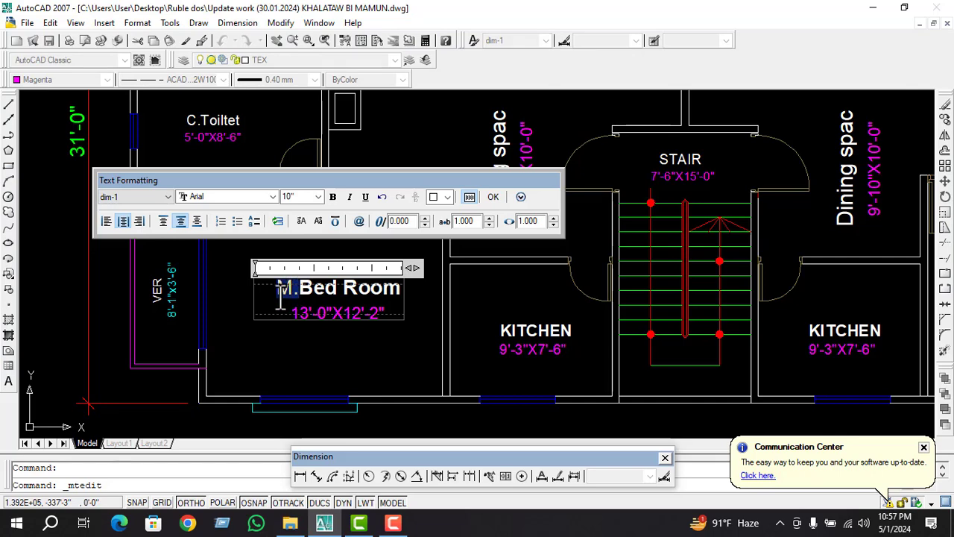
left_click(334, 196)
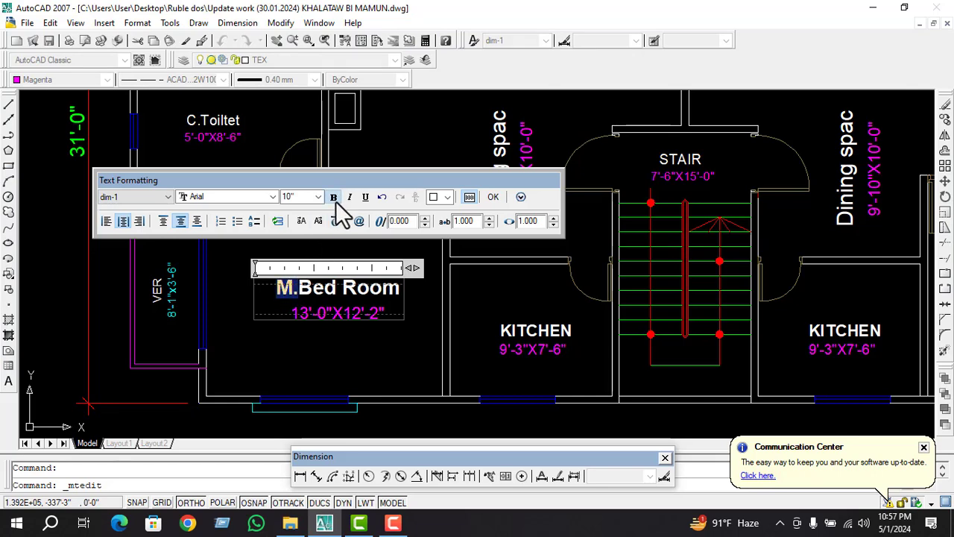
key("Escape")
Delete the lower right Bed Room label
scroll(277, 351, "down", 6)
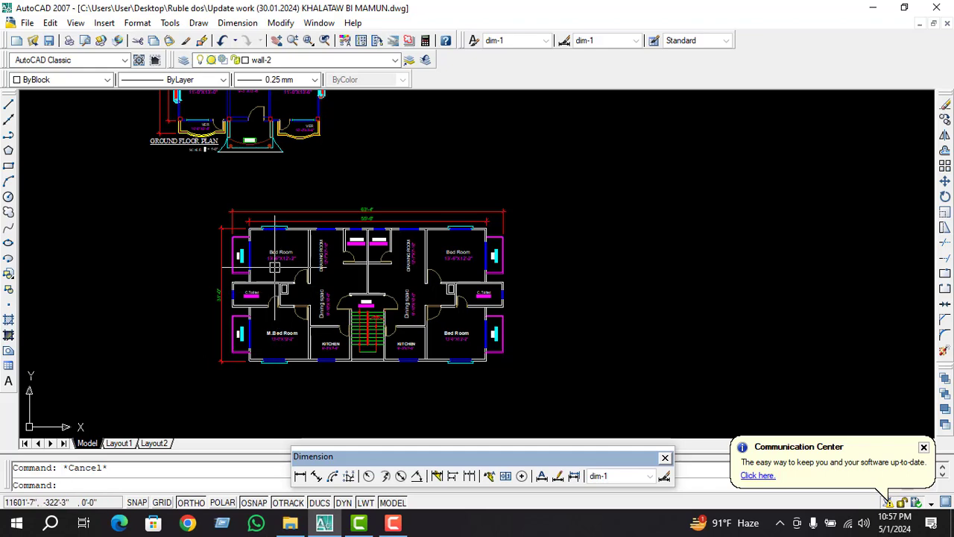
scroll(275, 266, "up", 3)
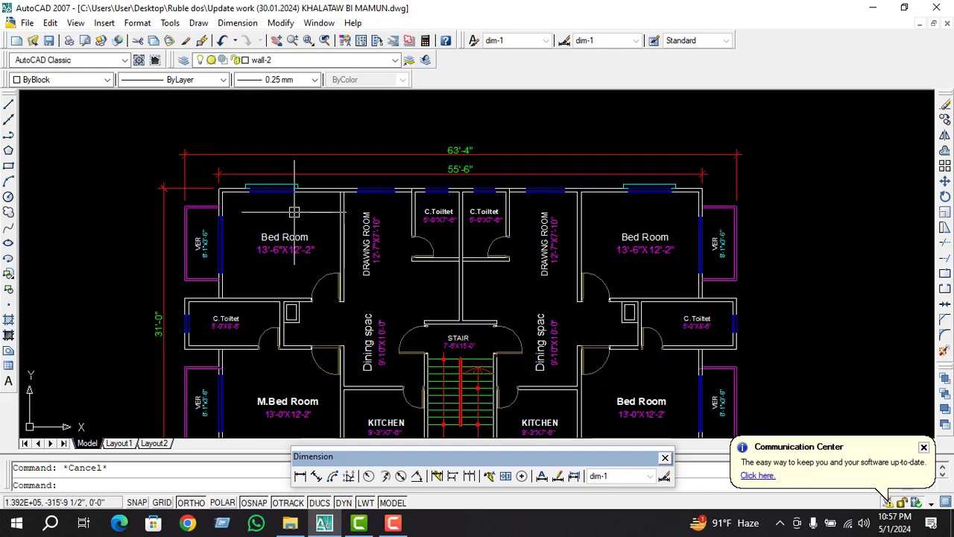
scroll(294, 212, "down", 2)
scroll(442, 345, "up", 1)
left_click(535, 326)
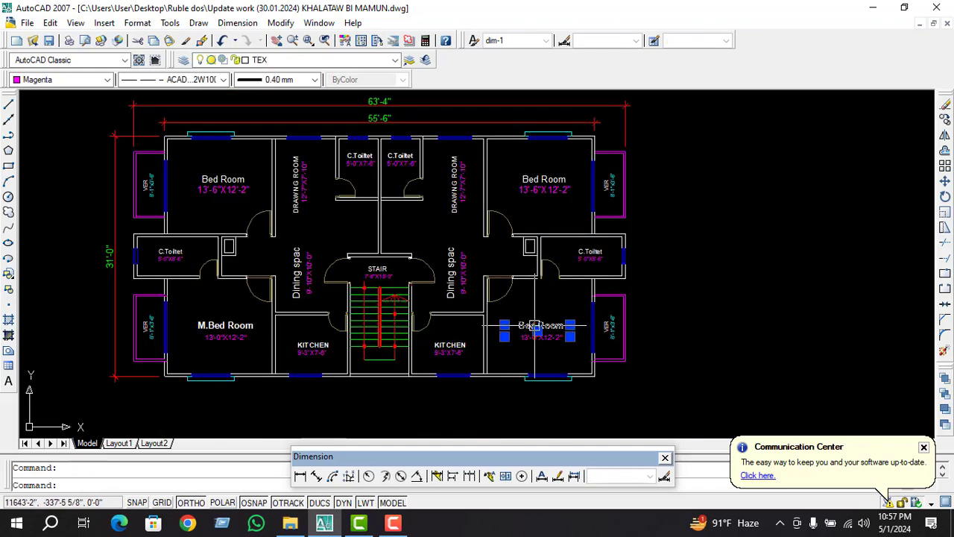
key("Delete")
Copy the M.Bed Room label into the right front bedroom
type("m")
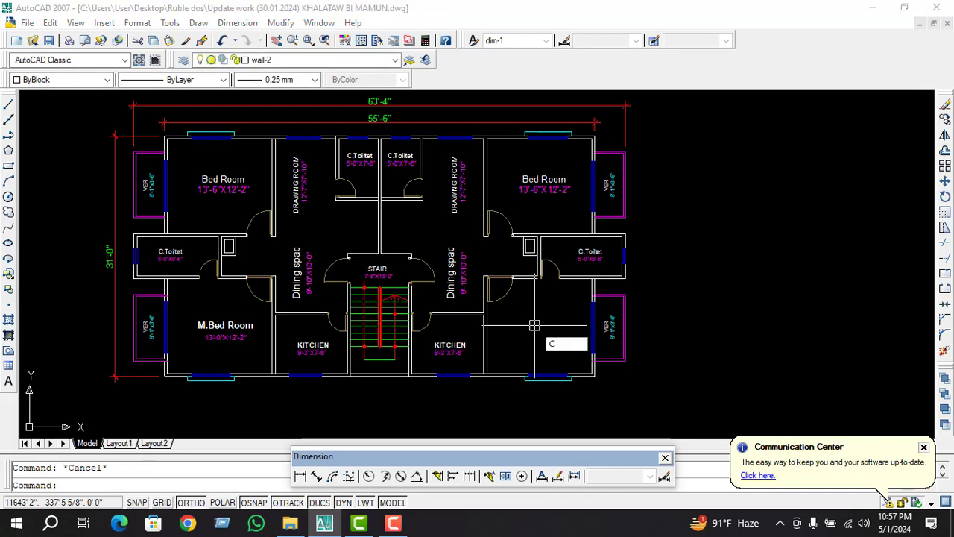
key("Return")
left_click(226, 325)
key("Return")
left_click(230, 333)
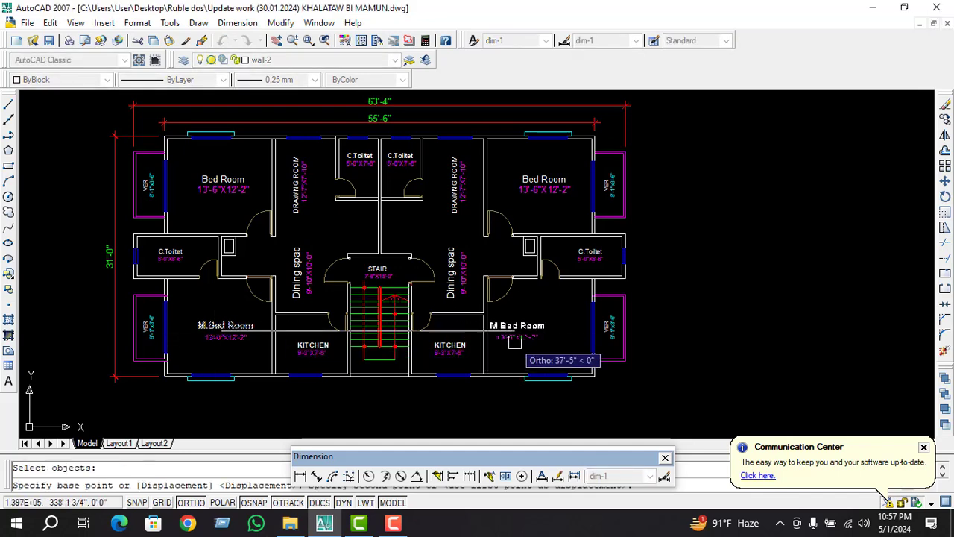
scroll(533, 337, "up", 1)
left_click(549, 329)
key("Escape")
scroll(550, 329, "down", 5)
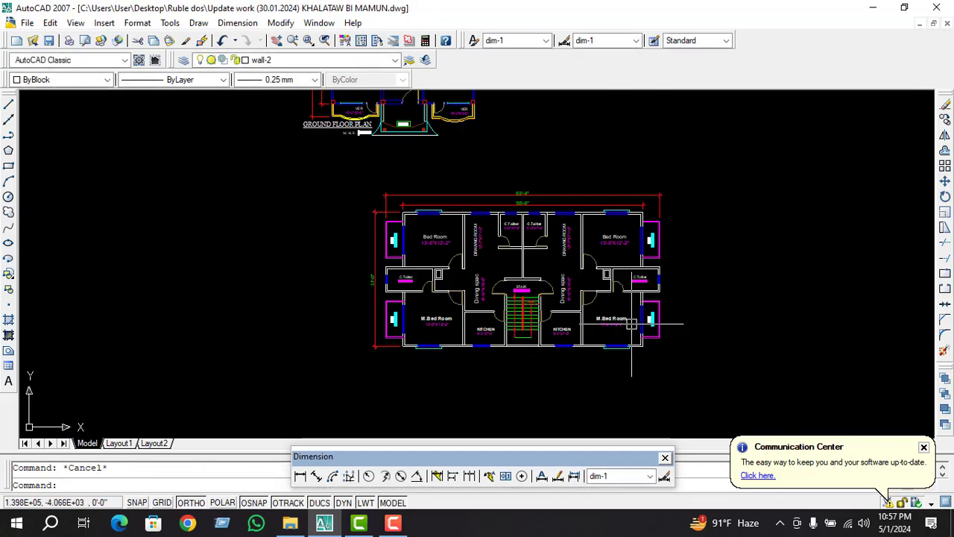
scroll(550, 328, "up", 3)
scroll(550, 326, "up", 1)
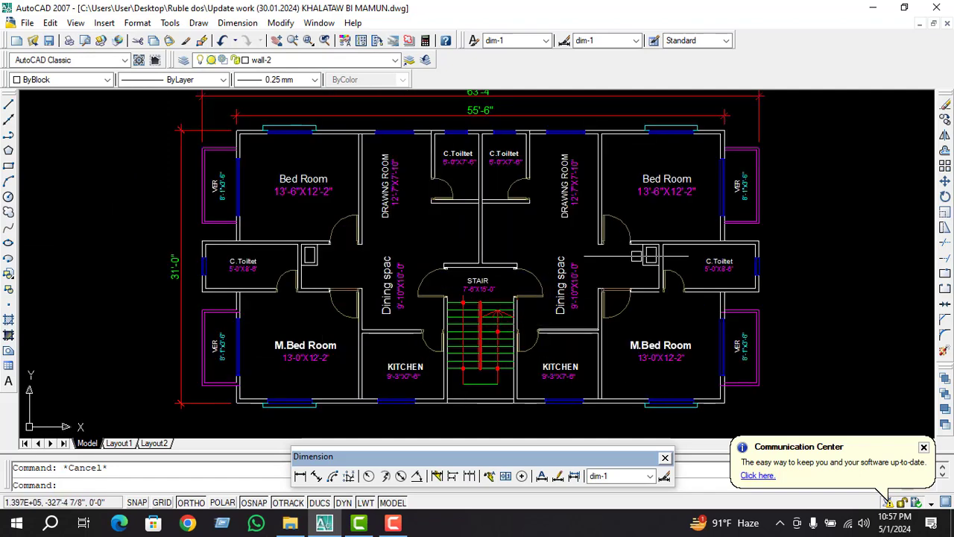
Reduce the font size of the upper right Bed Room's 13'-6"X12'-2" line
scroll(670, 182, "up", 3)
double_click(667, 182)
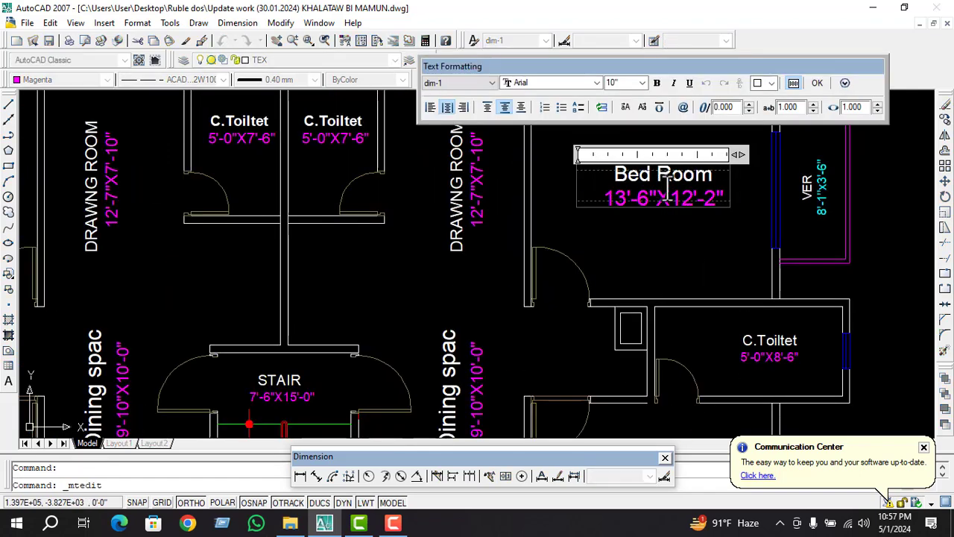
left_click_drag(724, 197, 597, 202)
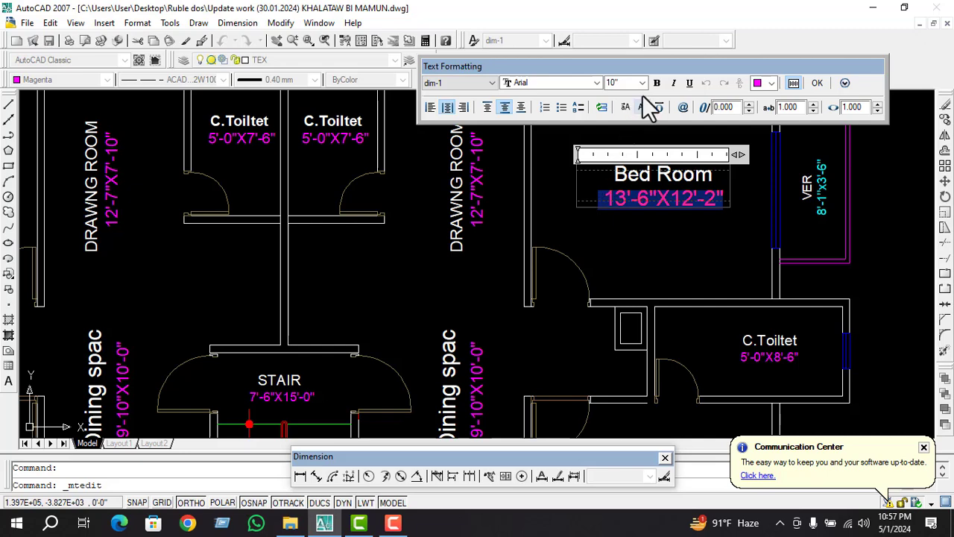
left_click(624, 113)
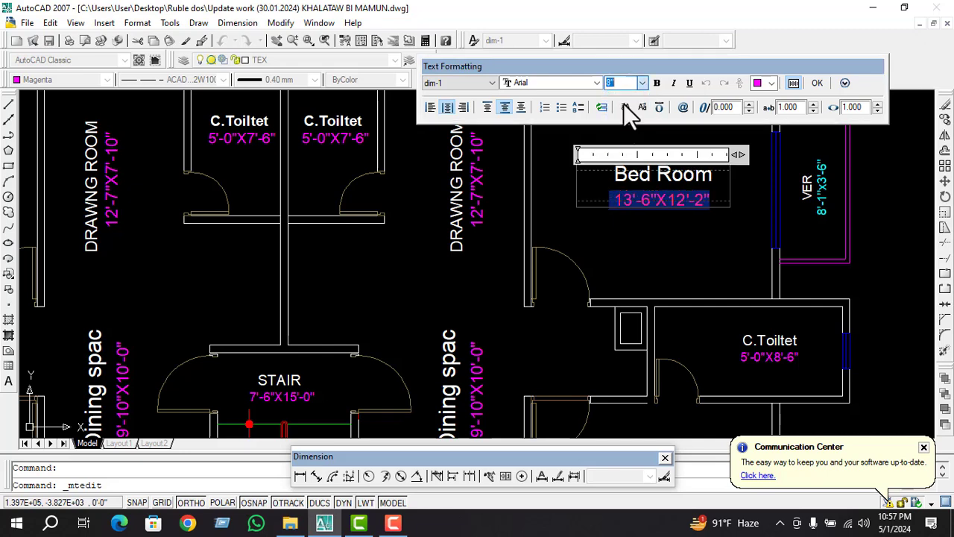
left_click(639, 241)
Make the upper right Bed Room heading bold
double_click(663, 176)
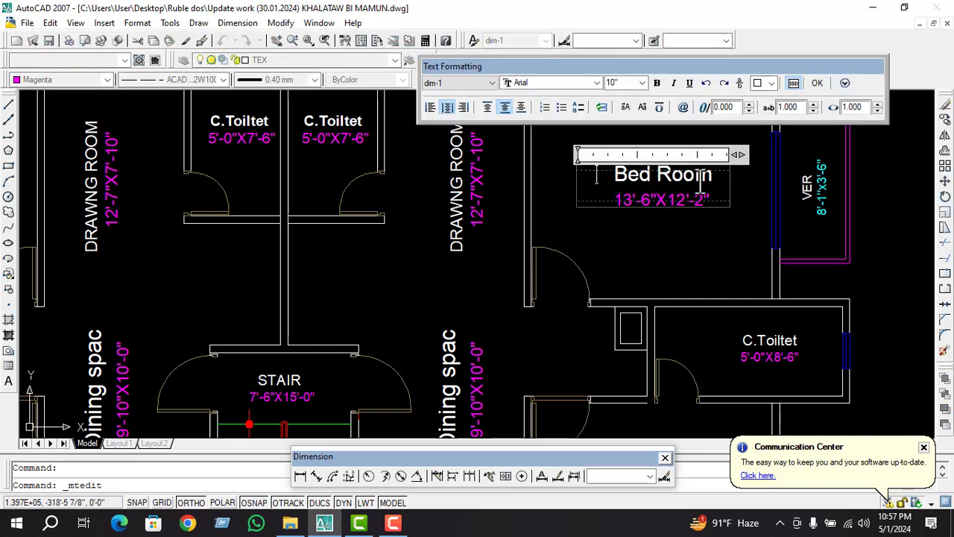
left_click_drag(715, 174, 601, 175)
left_click(657, 83)
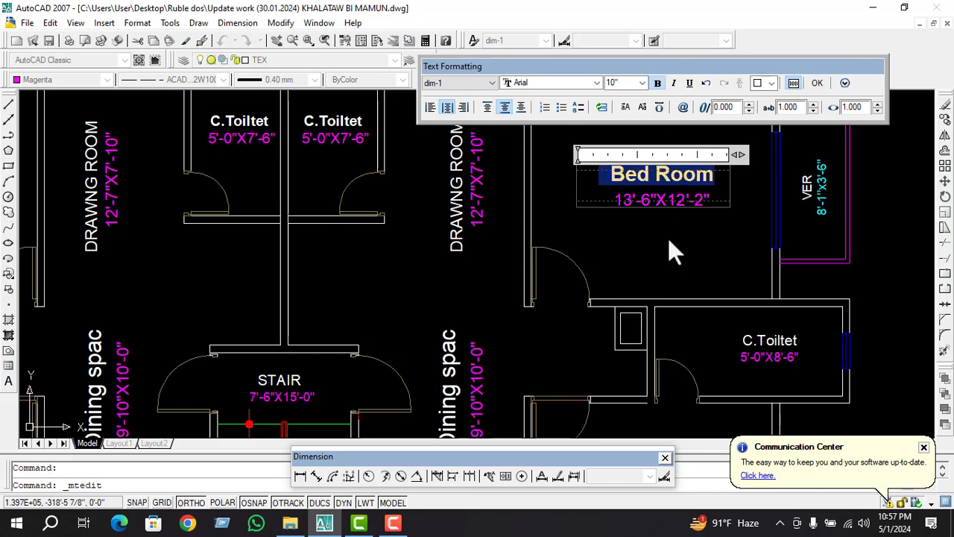
left_click(669, 246)
Make the DRAWNG ROOM label bold
left_click(459, 186)
double_click(458, 187)
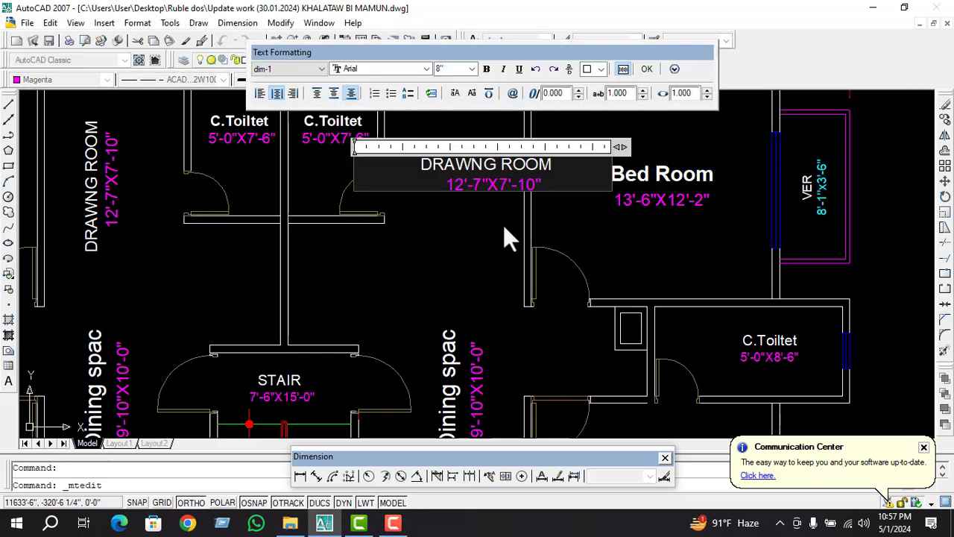
left_click_drag(557, 164, 402, 164)
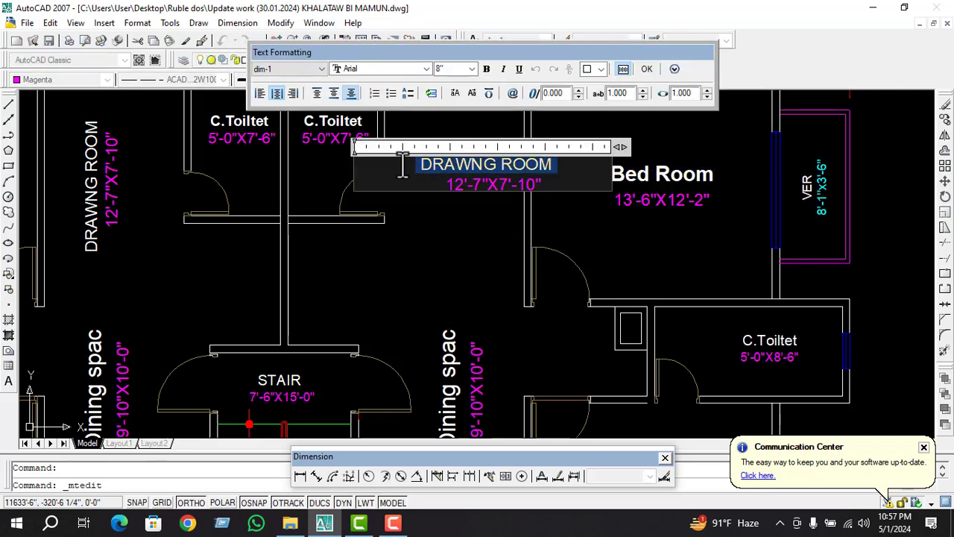
left_click(487, 69)
left_click(475, 237)
key("Escape")
scroll(465, 205, "down", 4)
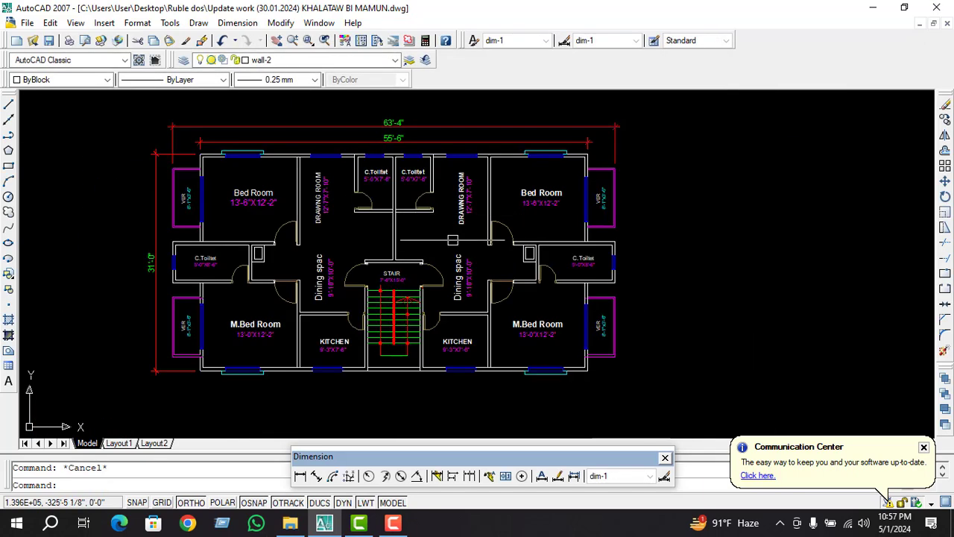
scroll(393, 176, "up", 3)
scroll(393, 176, "up", 3)
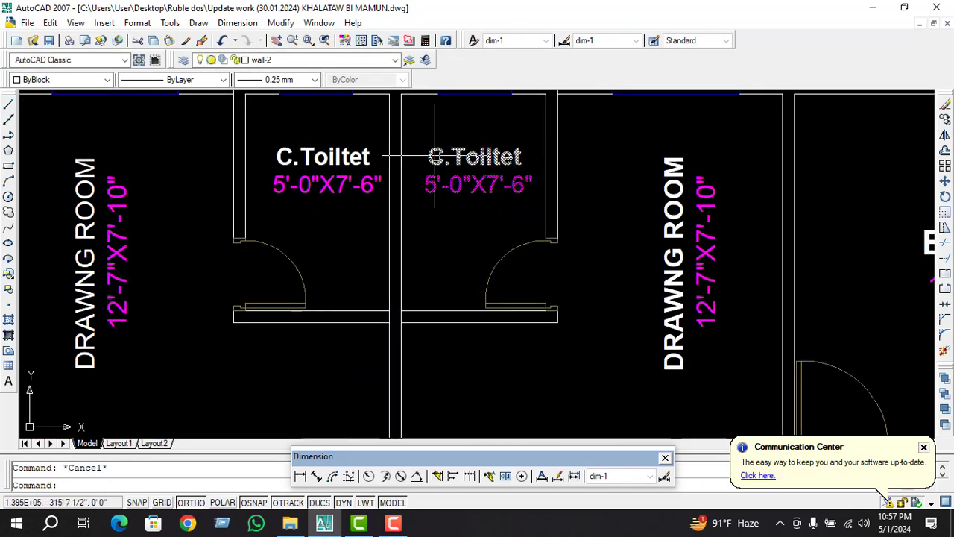
scroll(394, 201, "down", 3)
scroll(417, 246, "down", 2)
scroll(406, 286, "up", 5)
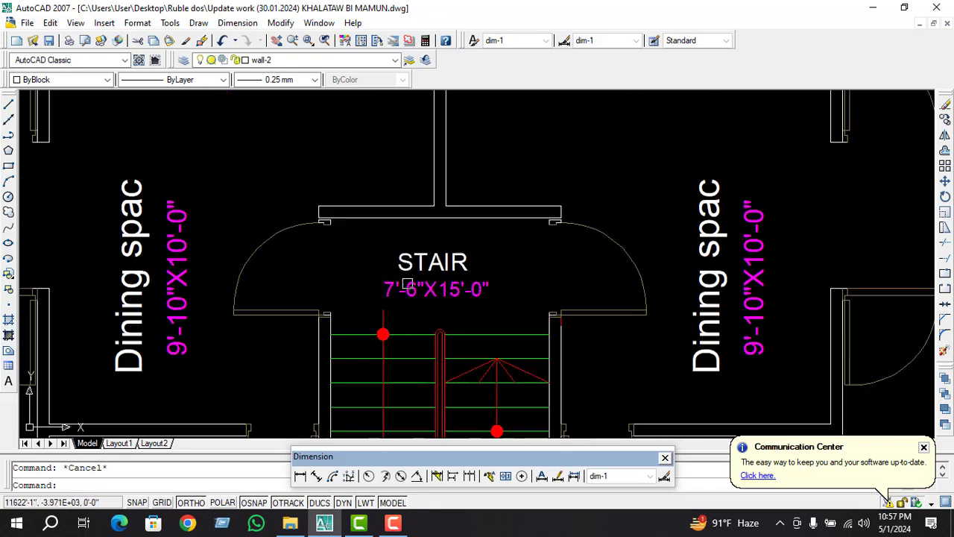
double_click(418, 263)
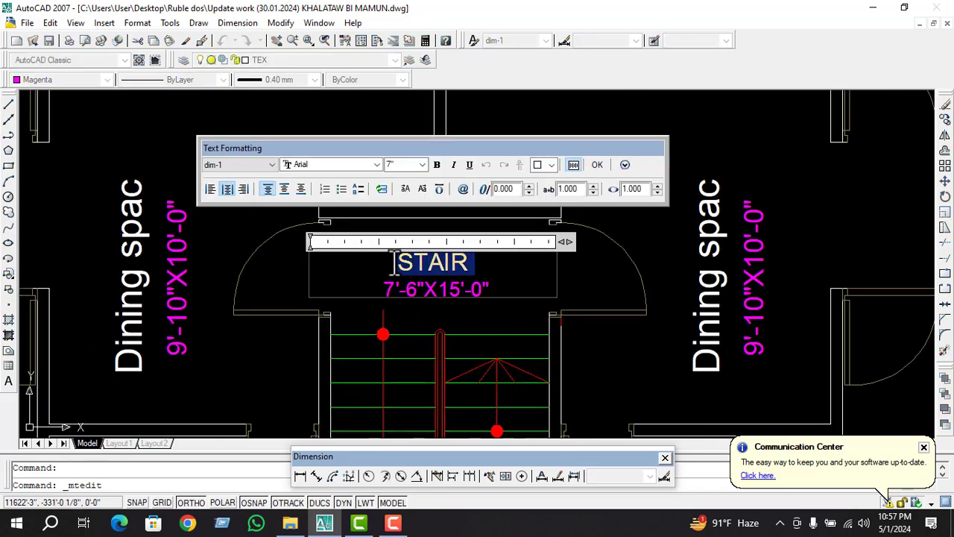
left_click(437, 164)
left_click(469, 309)
scroll(522, 321, "down", 3)
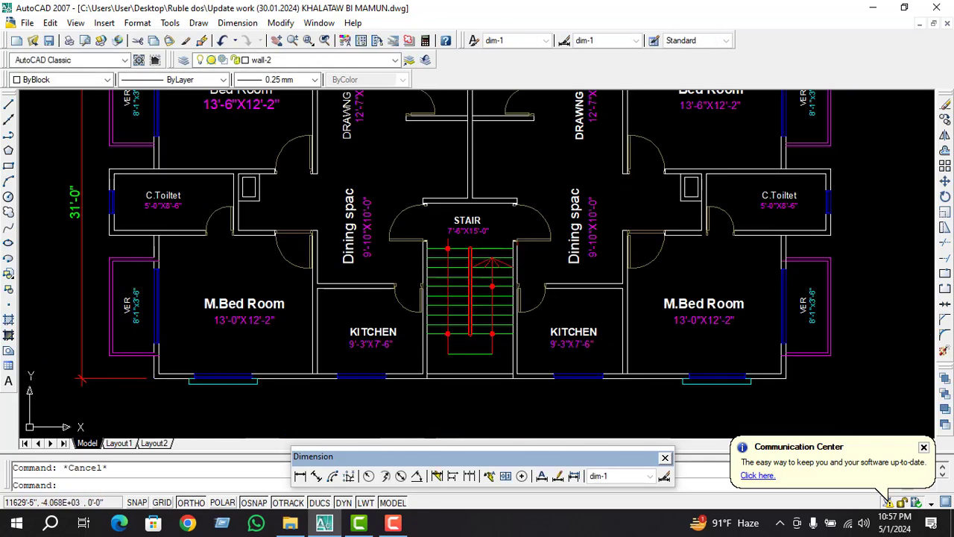
scroll(569, 346, "up", 2)
scroll(569, 345, "down", 2)
scroll(671, 335, "up", 3)
left_click(760, 328)
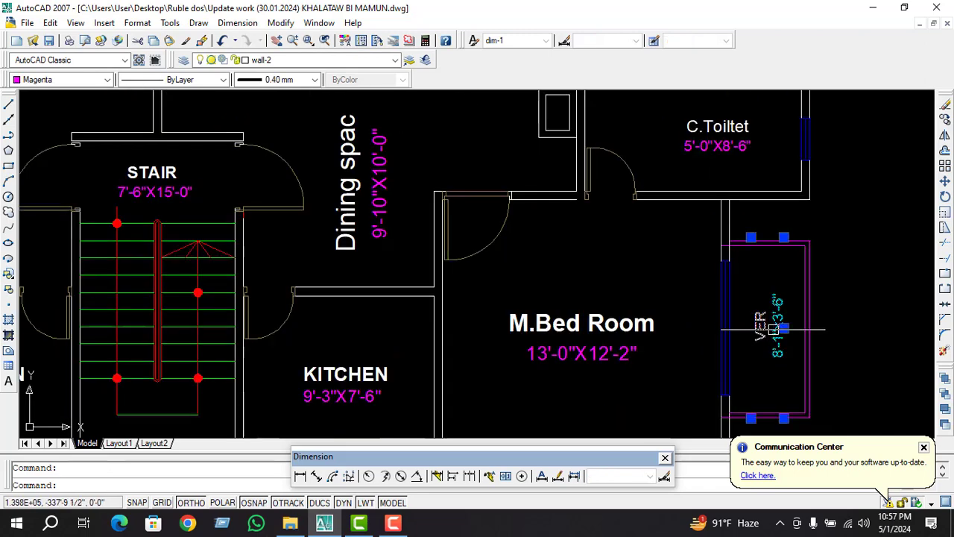
double_click(782, 329)
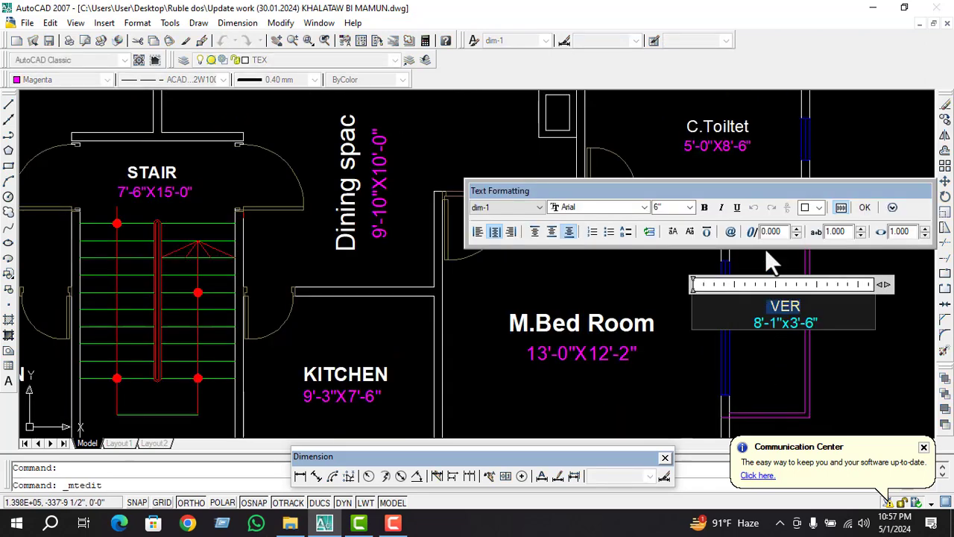
key("Escape")
scroll(597, 335, "down", 2)
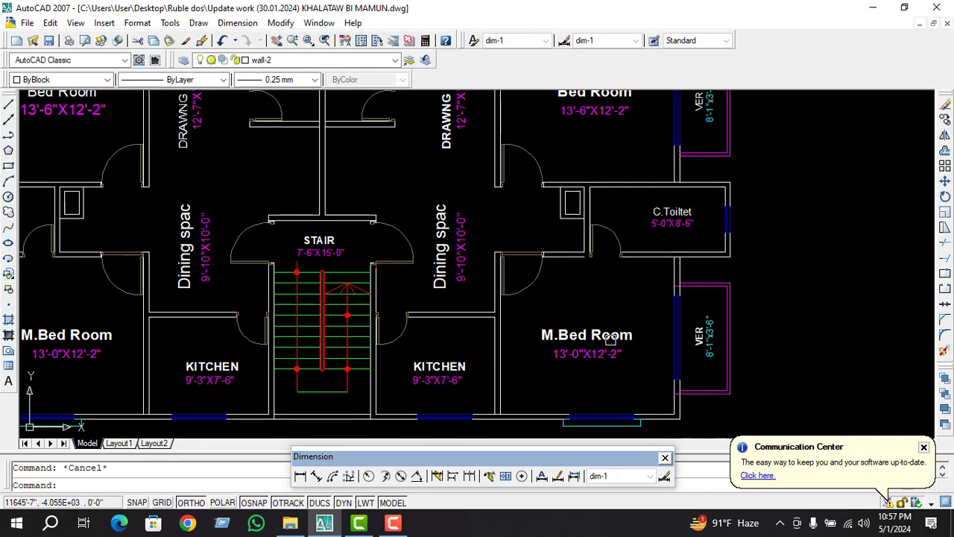
scroll(596, 336, "down", 2)
scroll(645, 301, "up", 4)
scroll(619, 346, "up", 2)
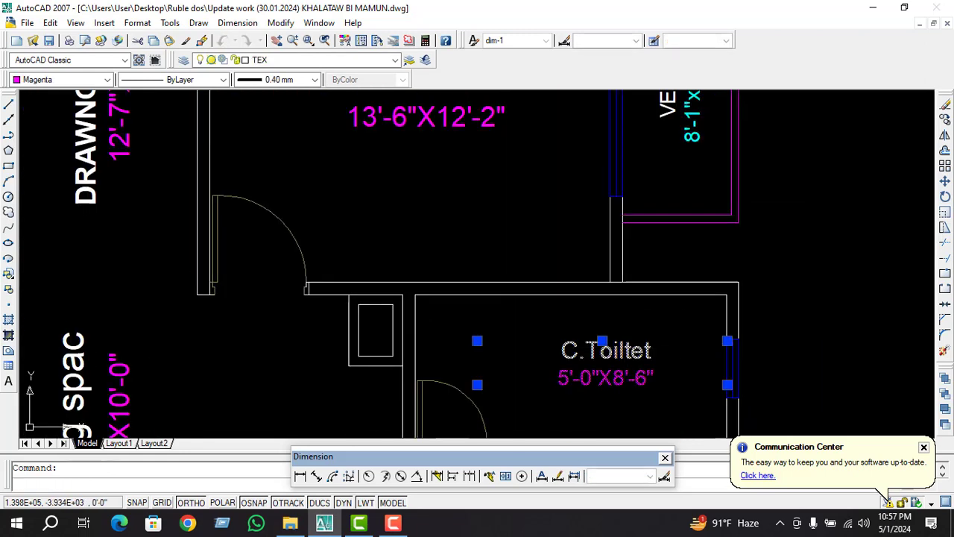
double_click(570, 349)
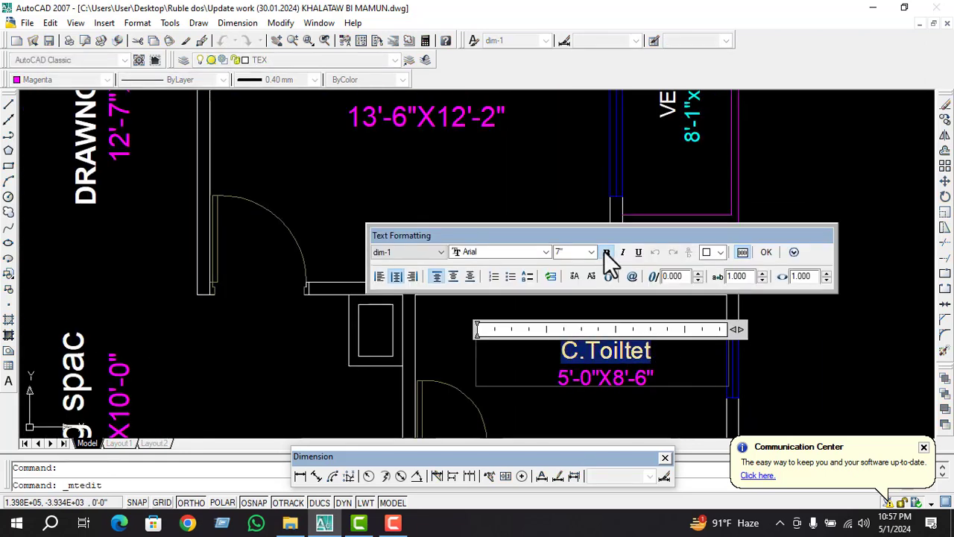
key("Escape")
scroll(673, 275, "down", 5)
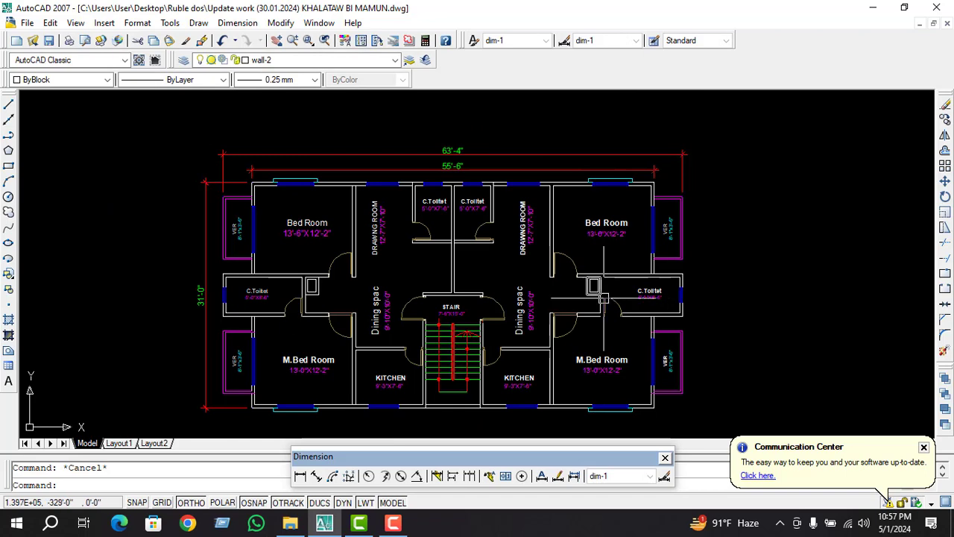
scroll(679, 228, "up", 4)
scroll(679, 227, "up", 2)
double_click(676, 200)
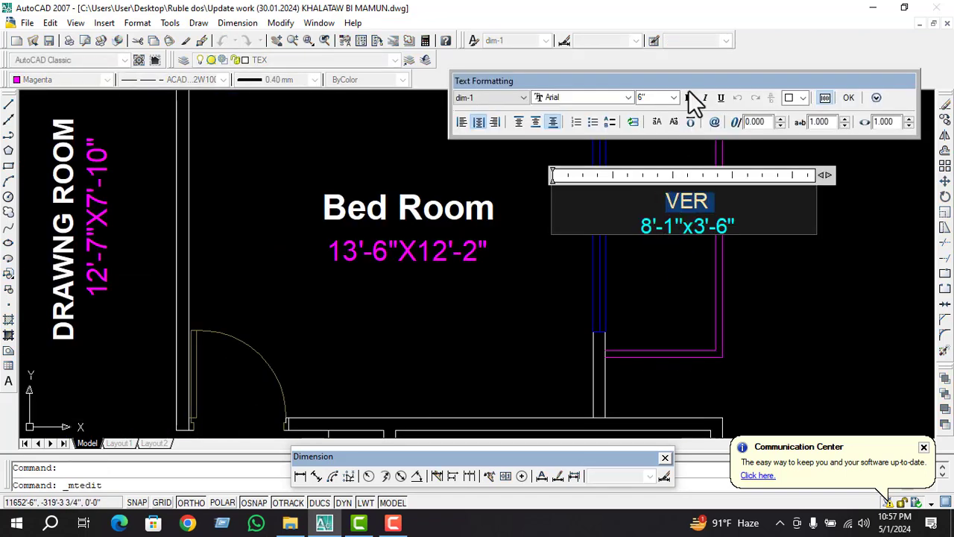
left_click(781, 325)
scroll(701, 253, "down", 8)
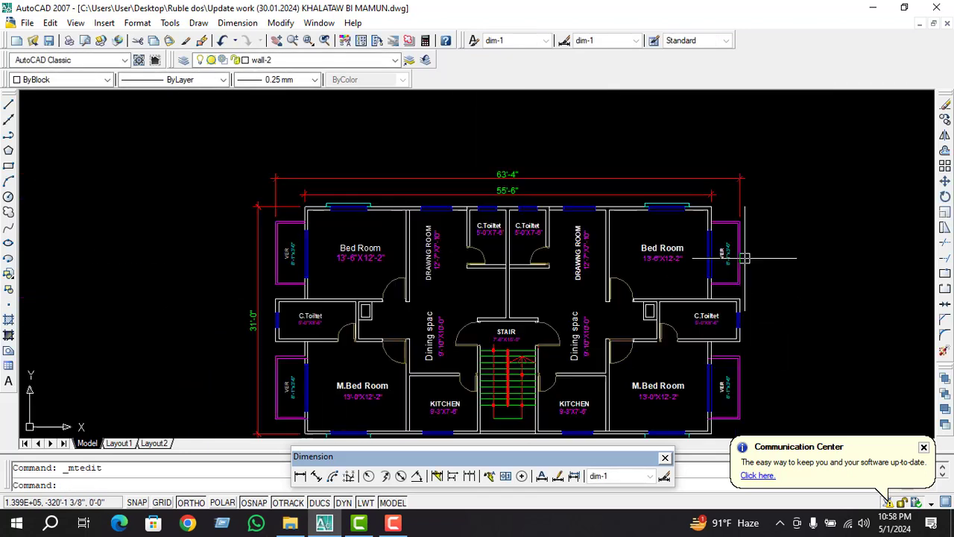
scroll(590, 188, "down", 1)
scroll(482, 311, "up", 3)
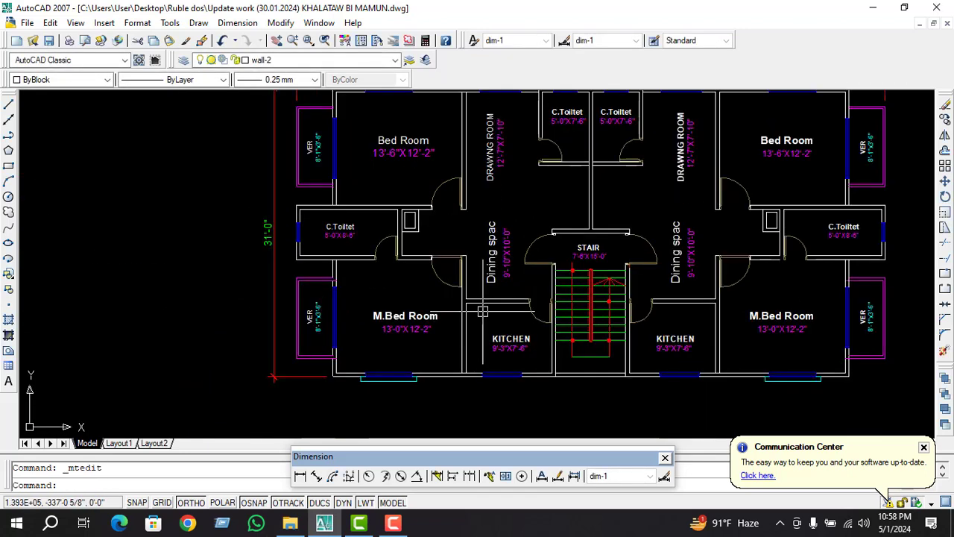
scroll(538, 360, "up", 2)
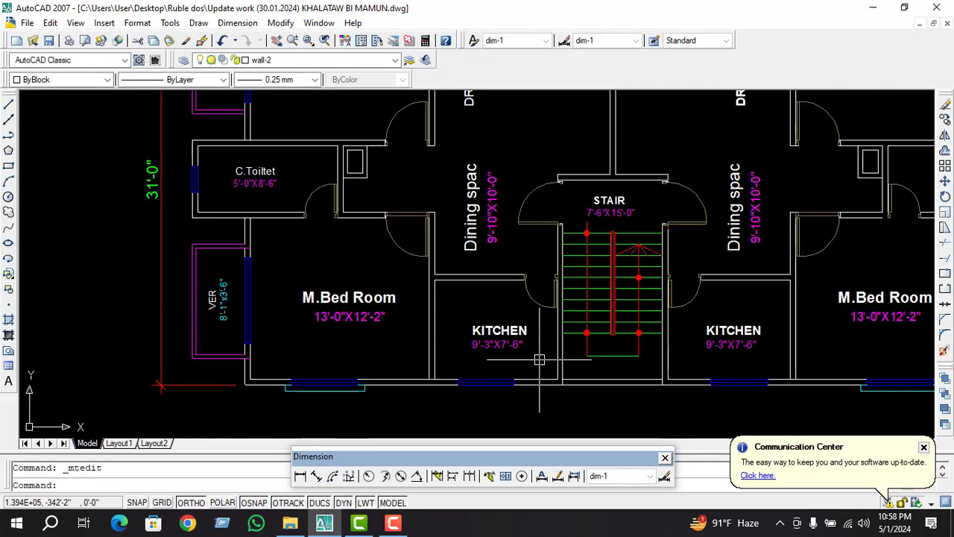
scroll(255, 140, "up", 2)
double_click(250, 185)
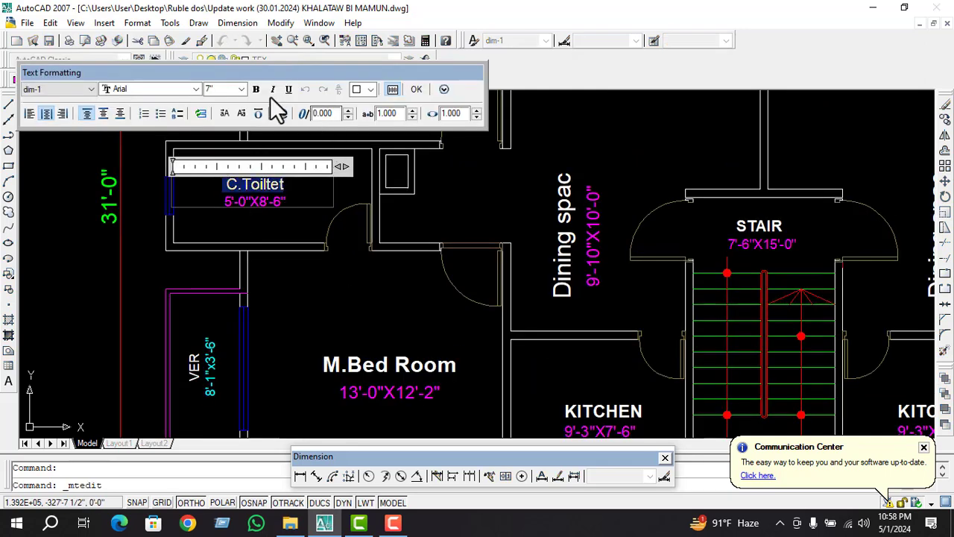
key("Escape")
scroll(484, 203, "down", 3)
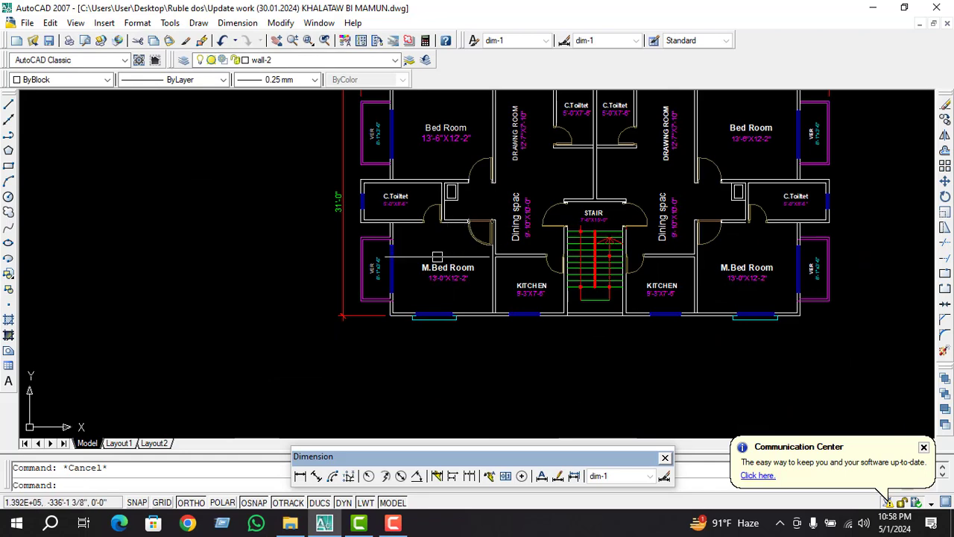
Window-select the shaft boxes beside the left and right C.Toiltet rooms
scroll(438, 257, "up", 2)
scroll(438, 257, "up", 2)
left_click_drag(349, 224, 440, 331)
scroll(533, 293, "down", 4)
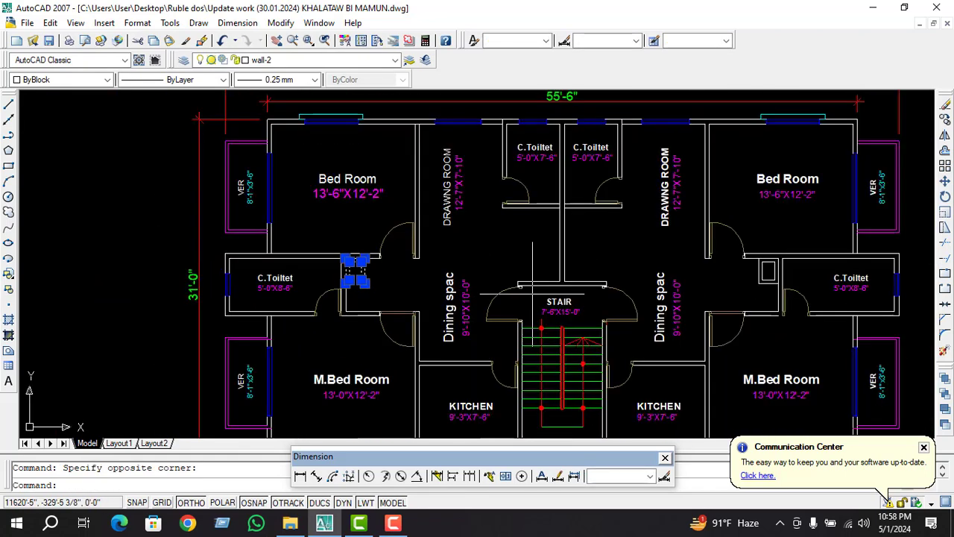
scroll(716, 281, "up", 5)
left_click_drag(859, 258, 742, 293)
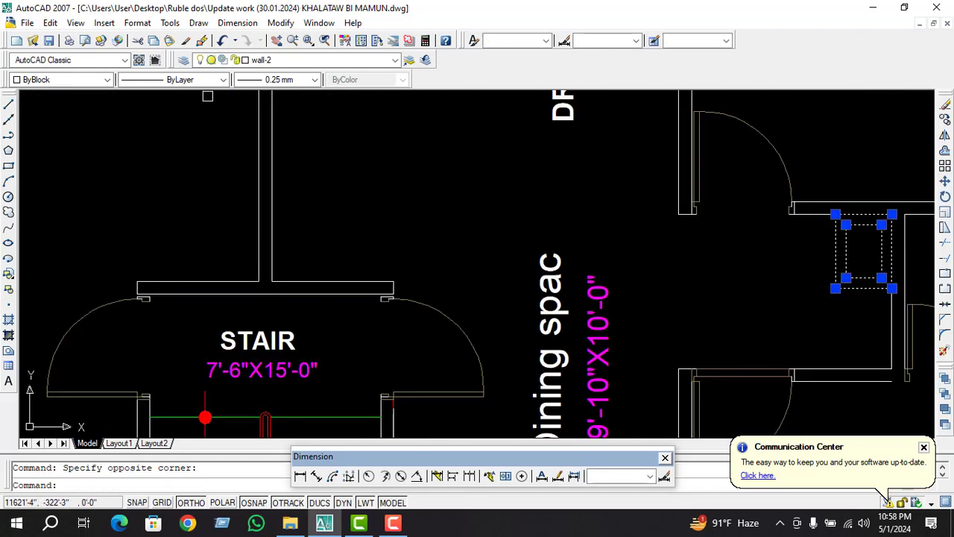
Set the selected shaft boxes to orange, colour index 32
left_click(107, 79)
left_click(49, 192)
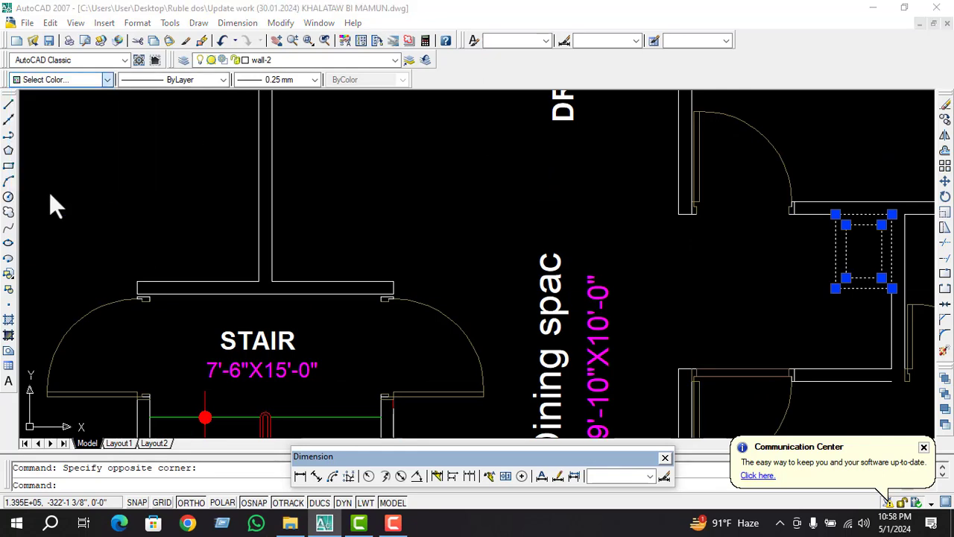
left_click(366, 204)
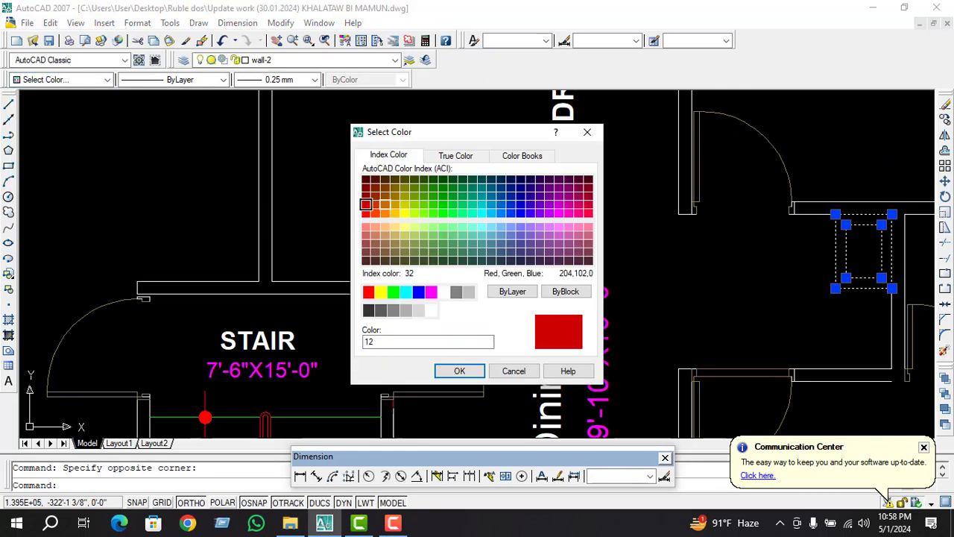
left_click(385, 204)
left_click(457, 370)
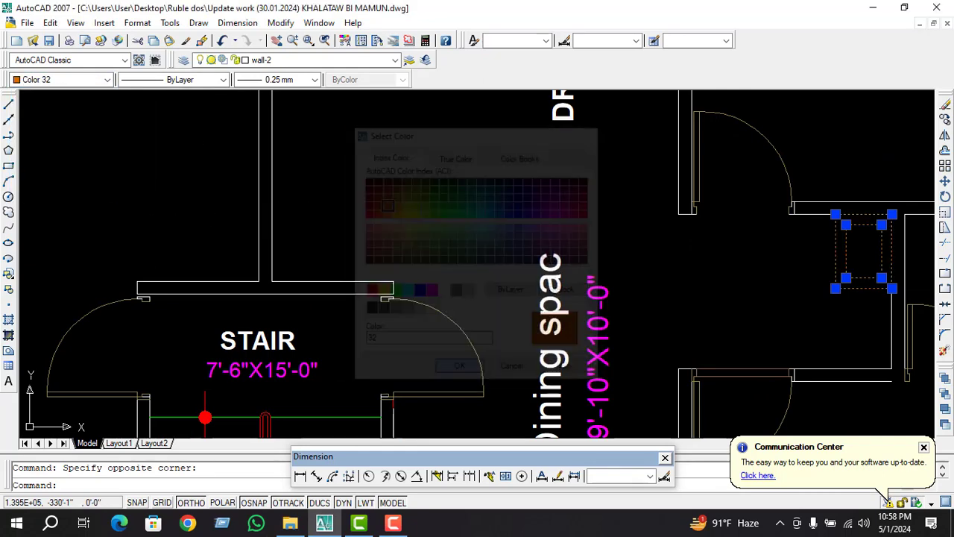
key("Escape")
scroll(428, 225, "down", 5)
Recentre the plan and start copying the front window to the stair opening, then abandon the copy
scroll(447, 246, "up", 2)
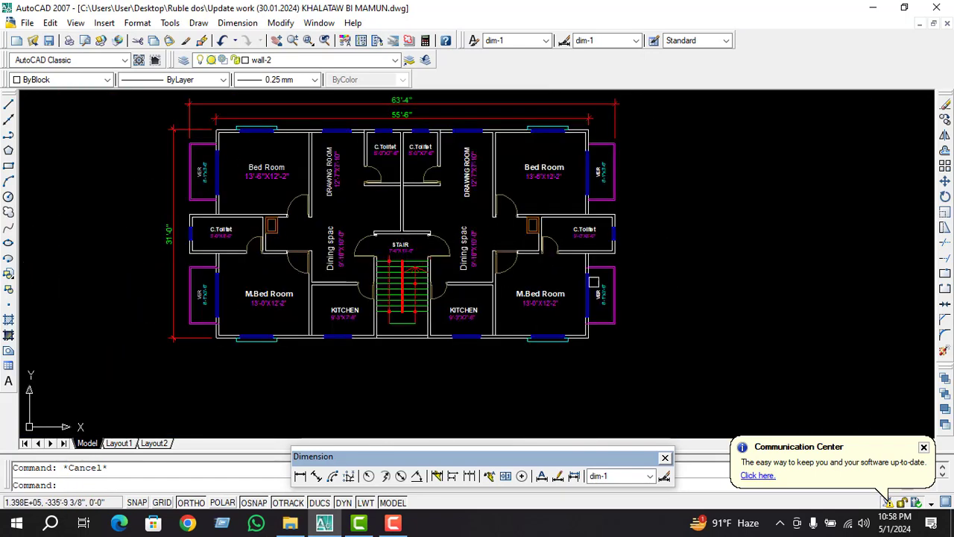
scroll(447, 246, "down", 2)
scroll(462, 253, "up", 1)
middle_click_drag(475, 263, 475, 276)
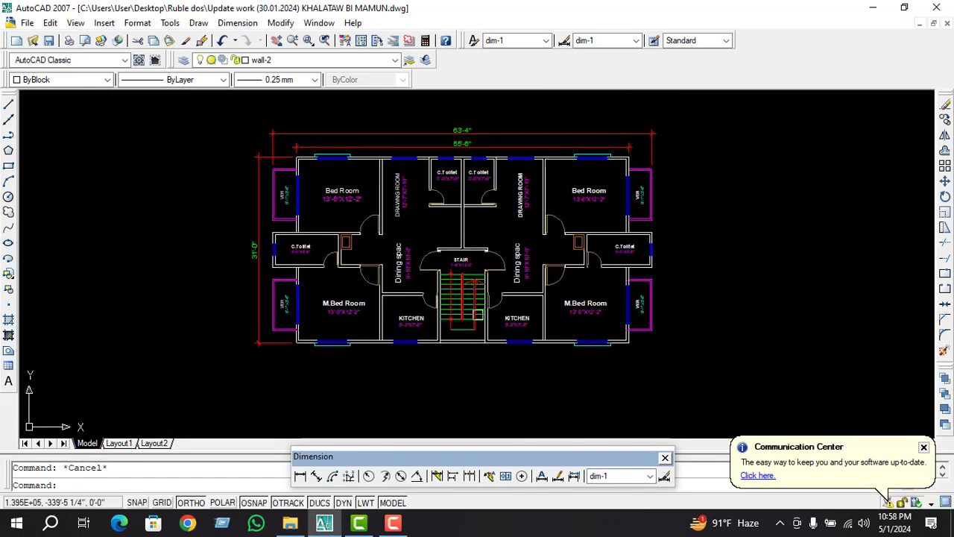
scroll(452, 343, "up", 3)
scroll(477, 346, "up", 2)
type("co")
key("Return")
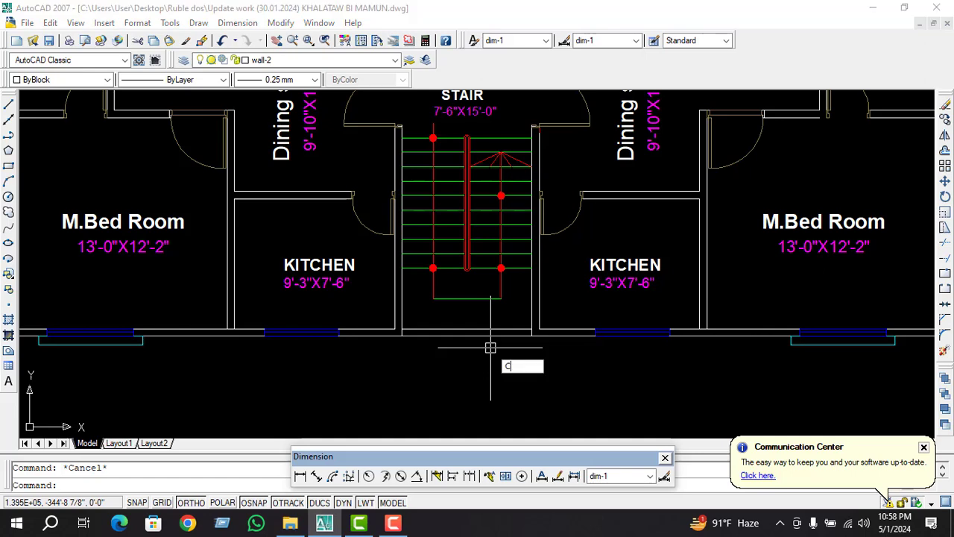
scroll(622, 328, "up", 1)
scroll(622, 332, "up", 1)
left_click(622, 332)
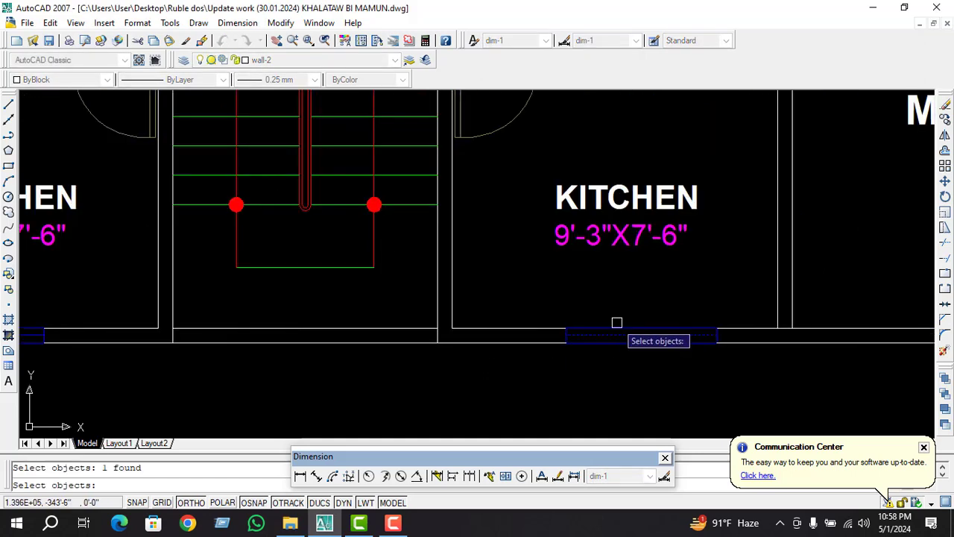
key("Return")
left_click(566, 328)
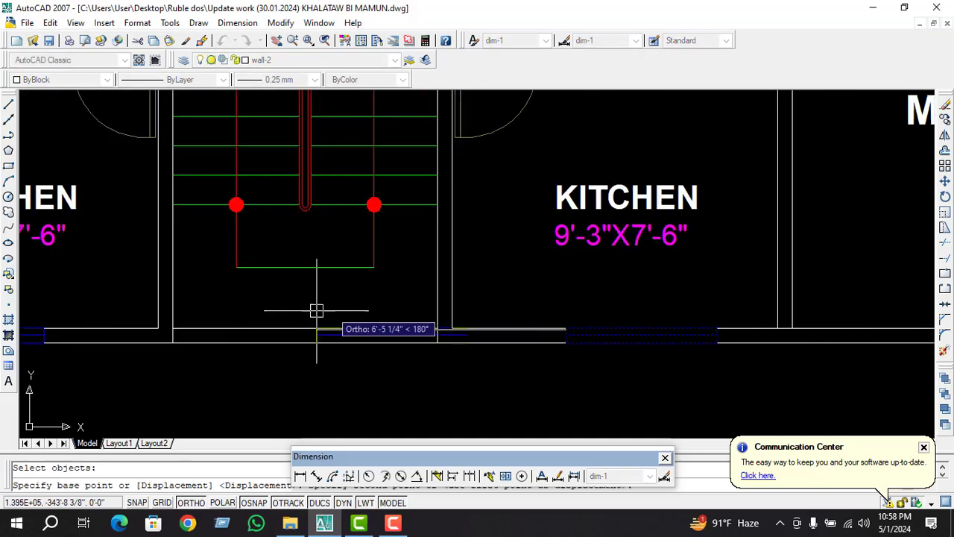
key("Escape")
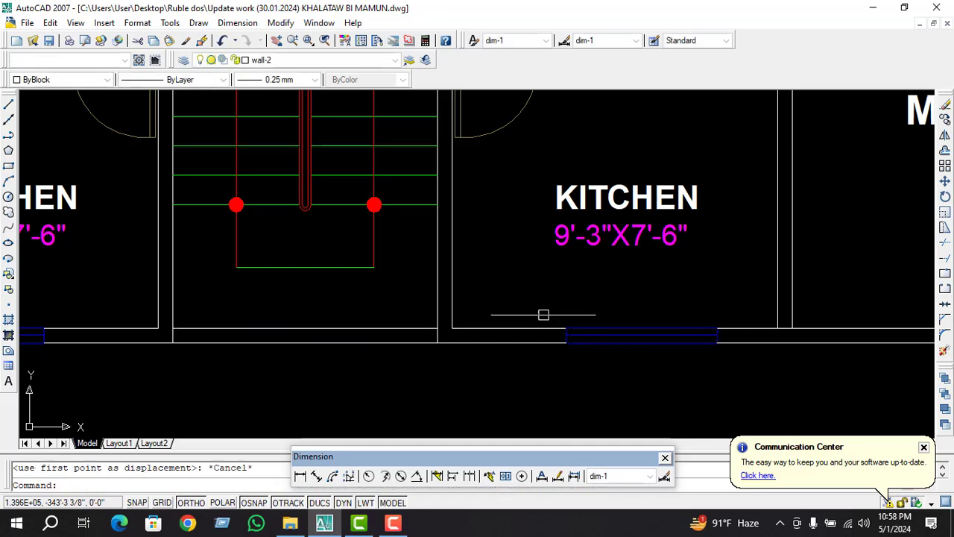
Select the front wall line below the stair and start a line on it, then cancel
scroll(544, 315, "down", 3)
scroll(565, 283, "up", 2)
scroll(565, 282, "up", 2)
left_click(516, 325)
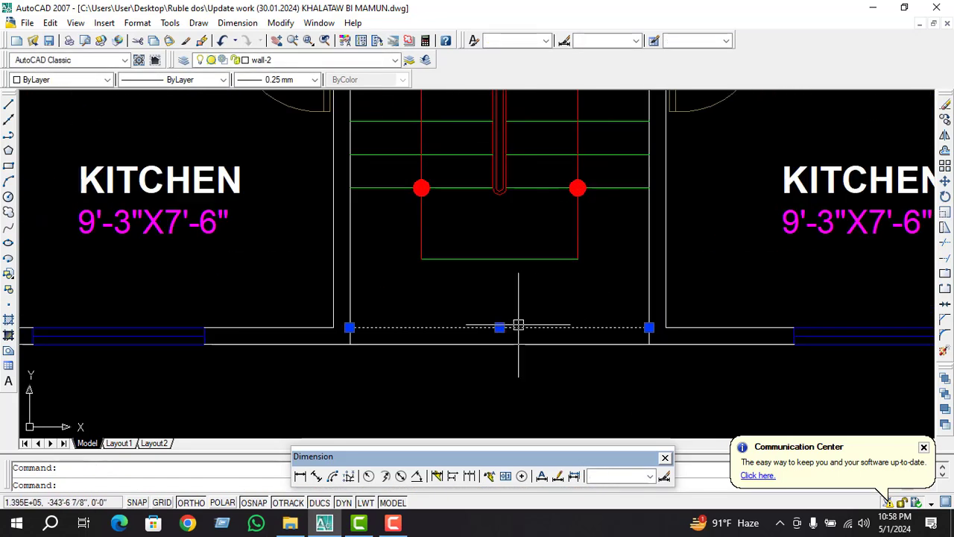
key("Escape")
key("Return")
left_click(500, 328)
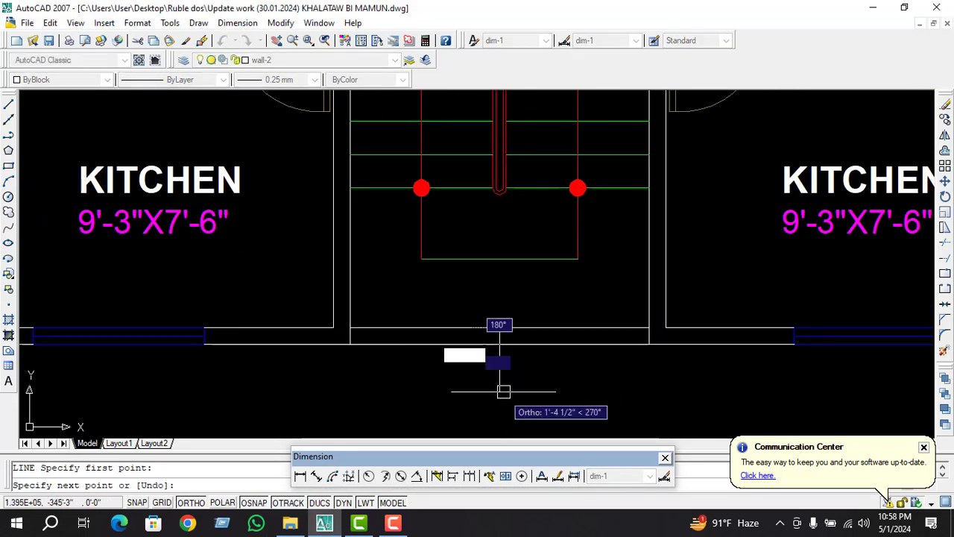
key("Escape")
Offset the guide line by 2 to both sides, then delete the original middle guide line
type("o")
key("Return")
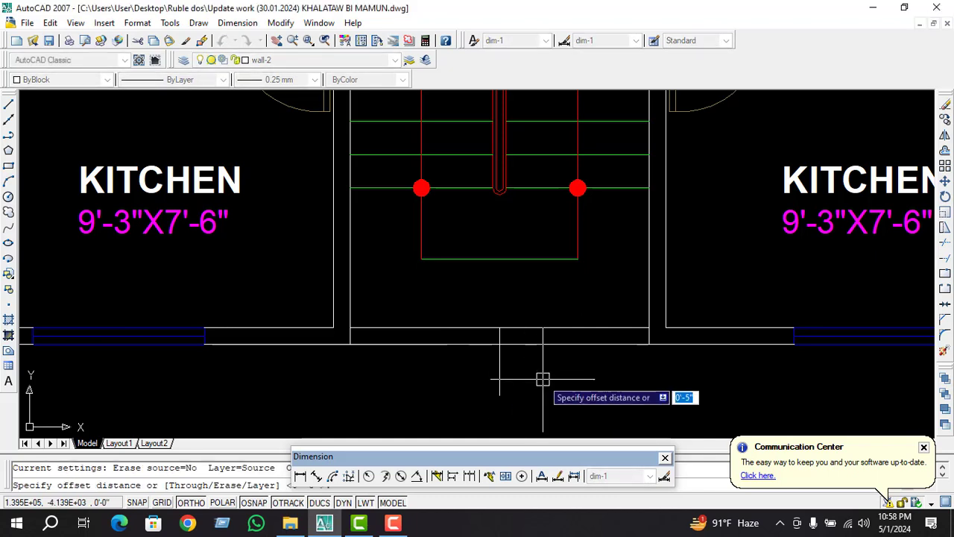
type("2")
key("Return")
left_click(500, 373)
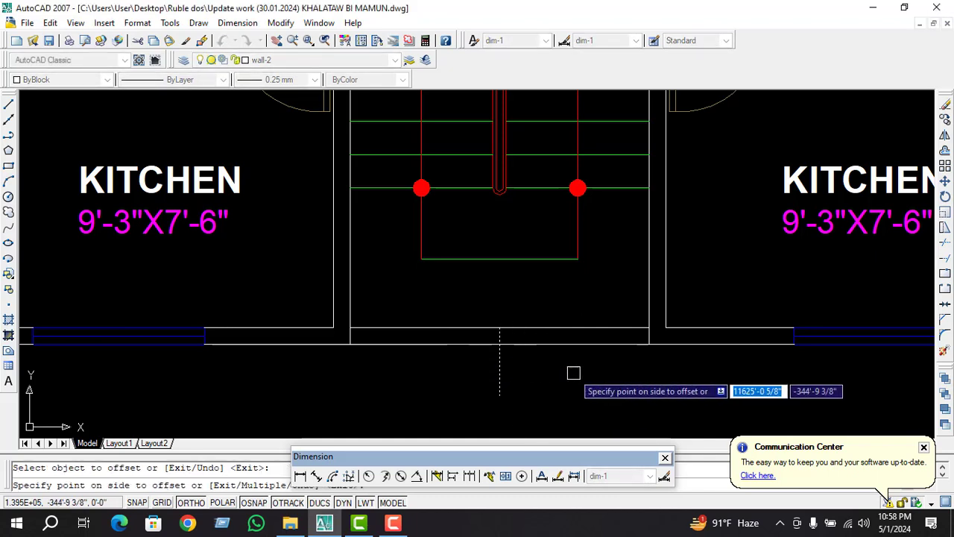
left_click(573, 376)
left_click(500, 376)
left_click(434, 383)
key("Return")
left_click(512, 370)
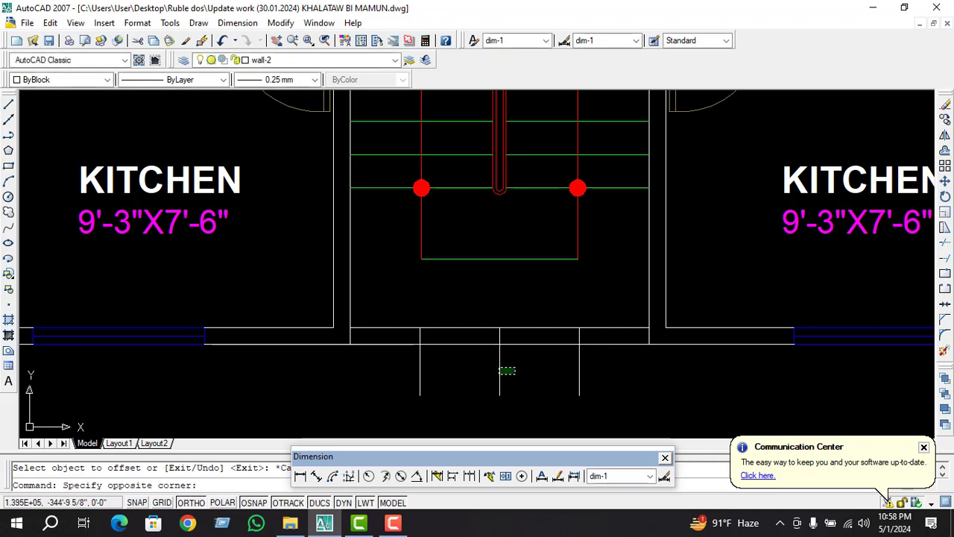
left_click(493, 379)
key("Delete")
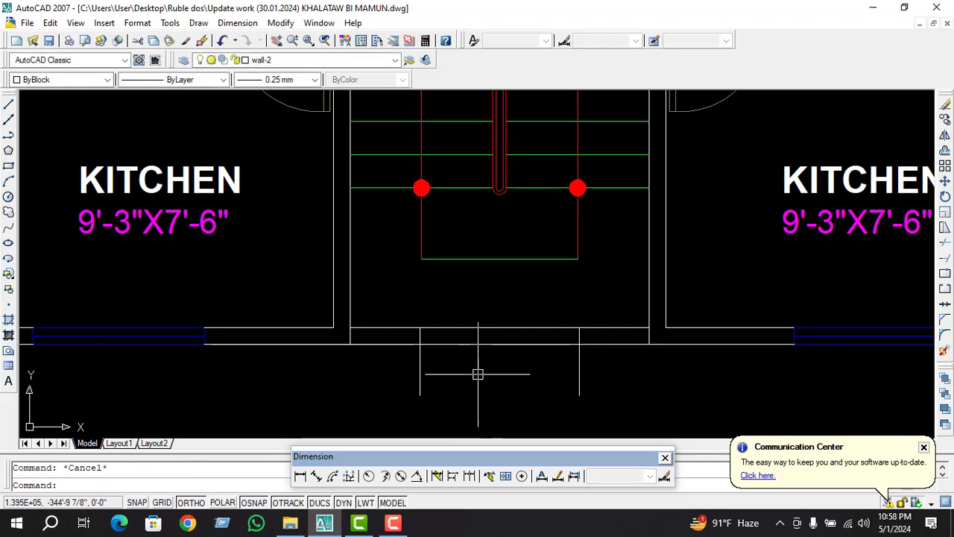
Trim away the front wall between the two guide lines, then delete both guide lines
type("tr")
key("Return")
key("Return")
left_click_drag(519, 315, 501, 387)
key("Escape")
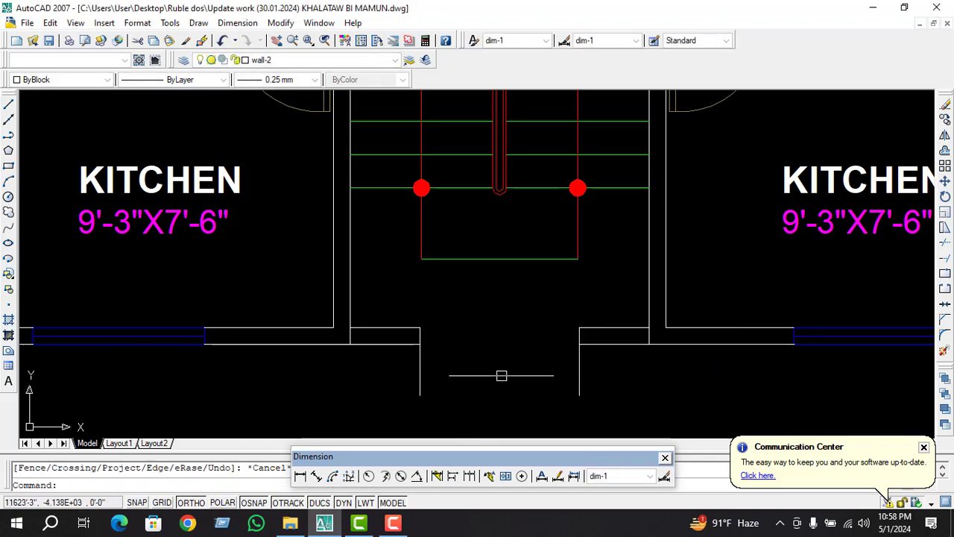
left_click(629, 368)
left_click(418, 406)
key("Delete")
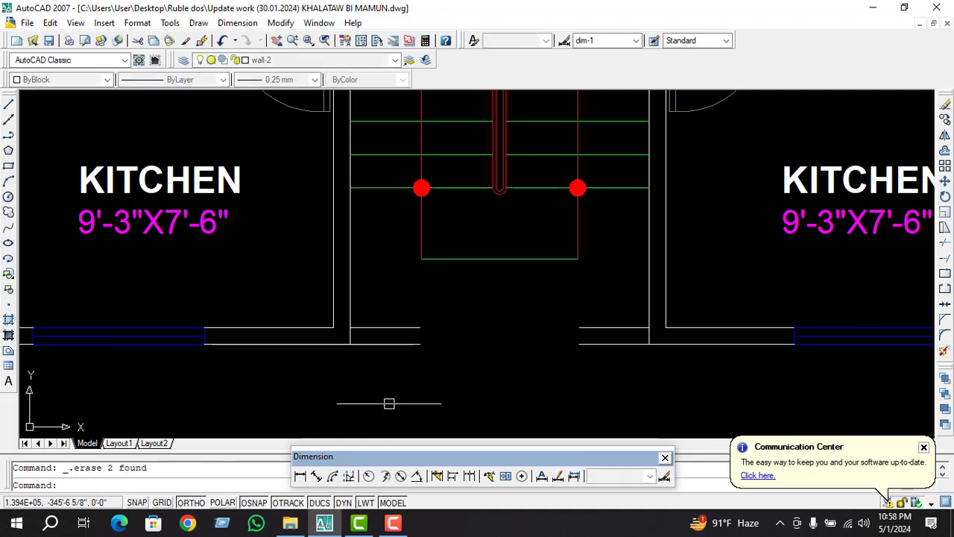
Draw a thin rectangle spanning the stair opening in the front wall
left_click(343, 60)
left_click(392, 145)
type("rec")
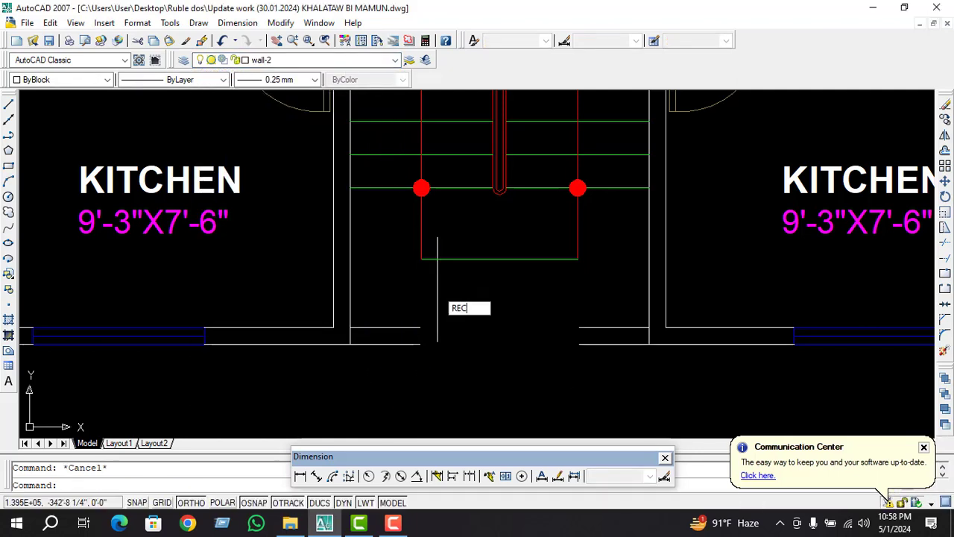
key("Return")
left_click(419, 328)
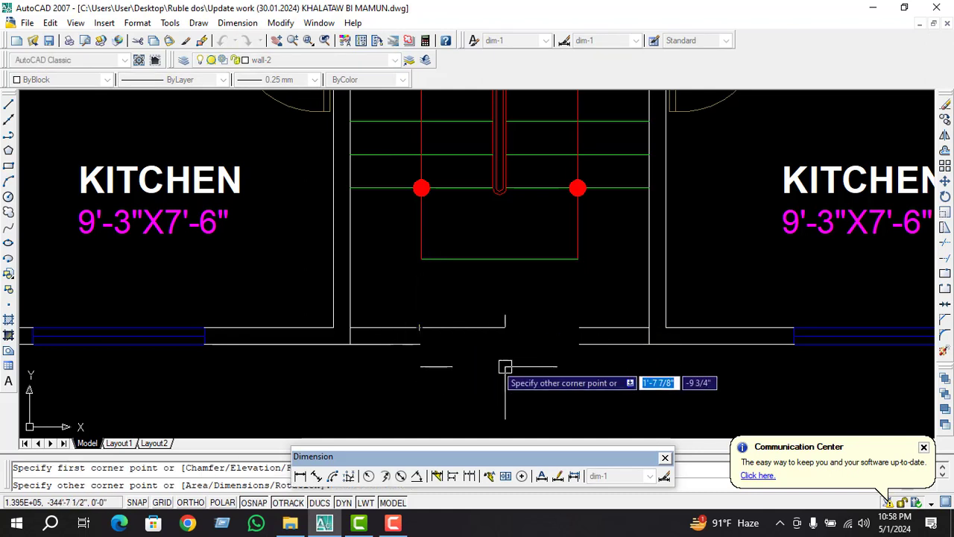
left_click(579, 344)
key("Escape")
Draw a line through the rectangle's middle from its left side to its right side
type("l")
key("Return")
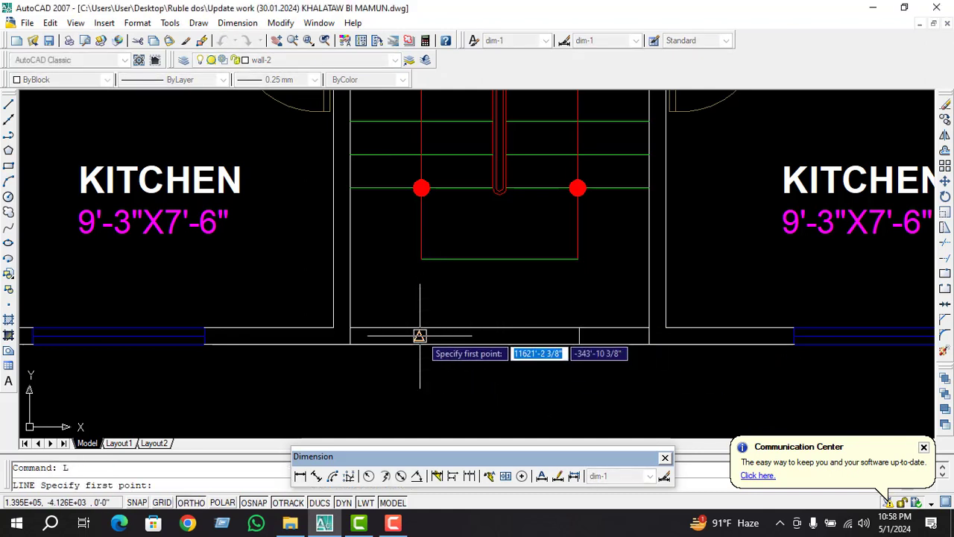
left_click(420, 337)
left_click(579, 336)
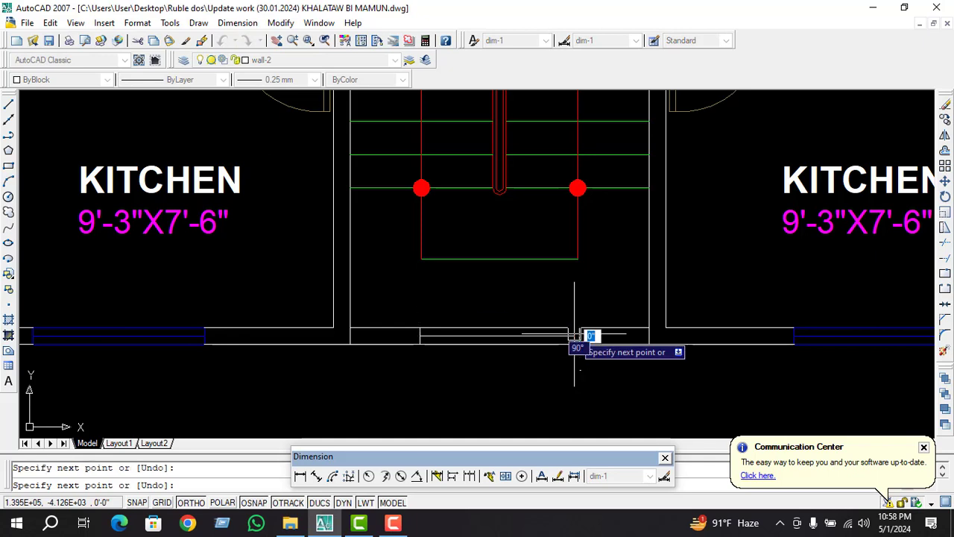
key("Escape")
Match the new stair window's properties to the existing blue window
type("a")
key("Return")
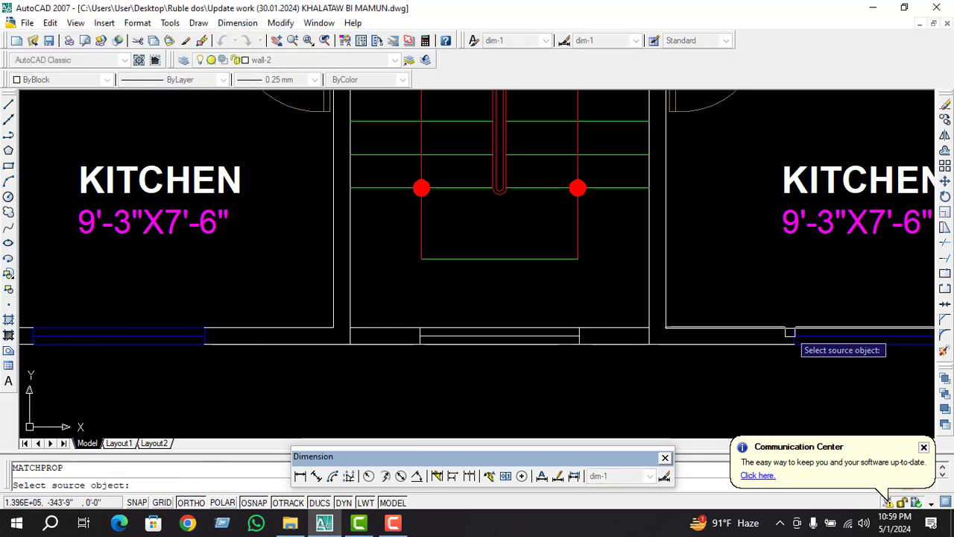
left_click(799, 338)
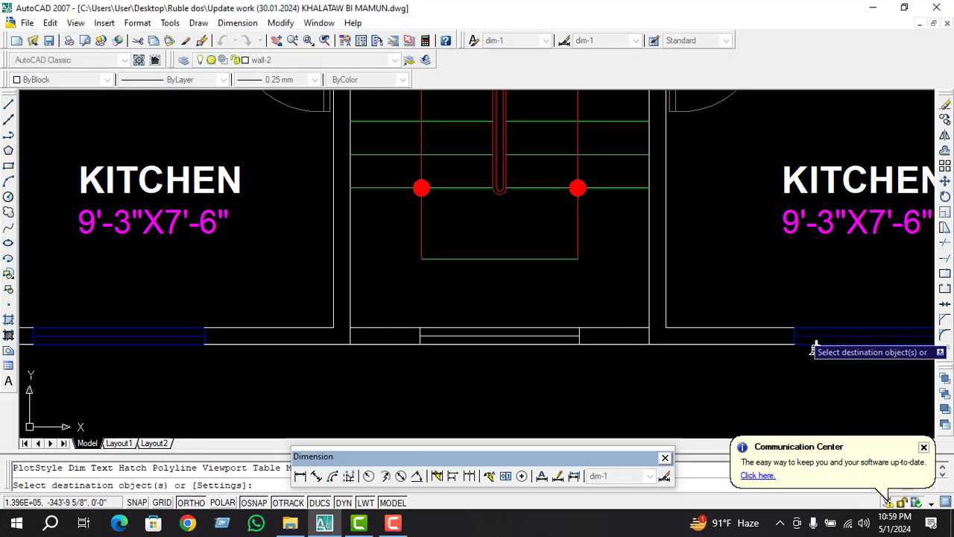
left_click(546, 345)
Select the right bedroom's front window, then clear the selection
key("Escape")
scroll(516, 354, "down", 4)
scroll(462, 373, "down", 2)
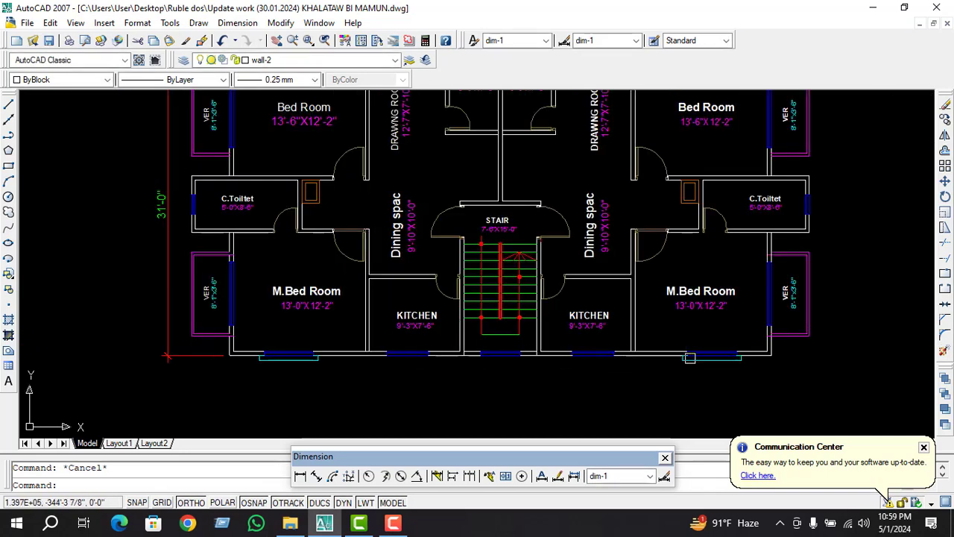
scroll(690, 357, "up", 2)
left_click(698, 361)
key("Escape")
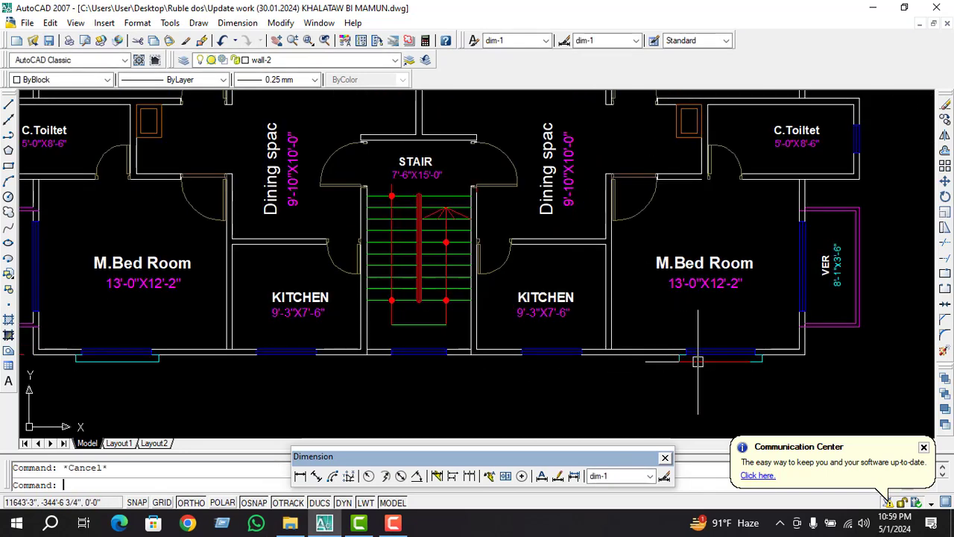
Run MATCHPROP and copy properties onto the right bedroom's front window
type("MA")
key("Return")
key("Escape")
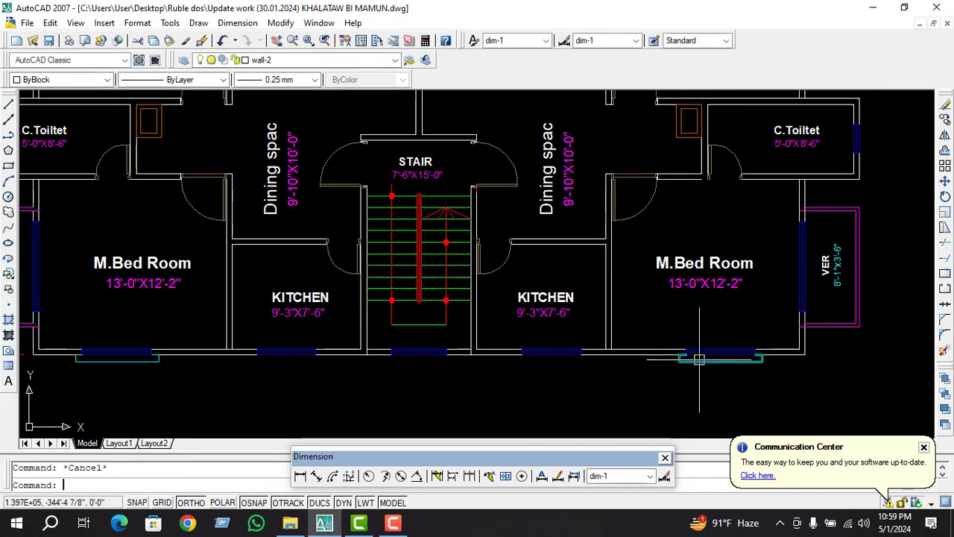
type("ma")
key("Return")
left_click(709, 353)
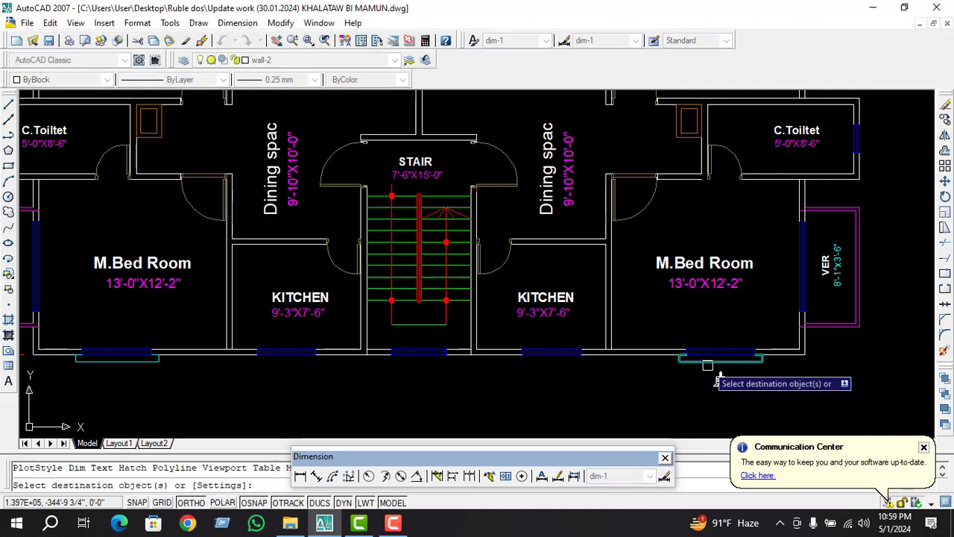
left_click(708, 359)
key("Return")
left_click(714, 352)
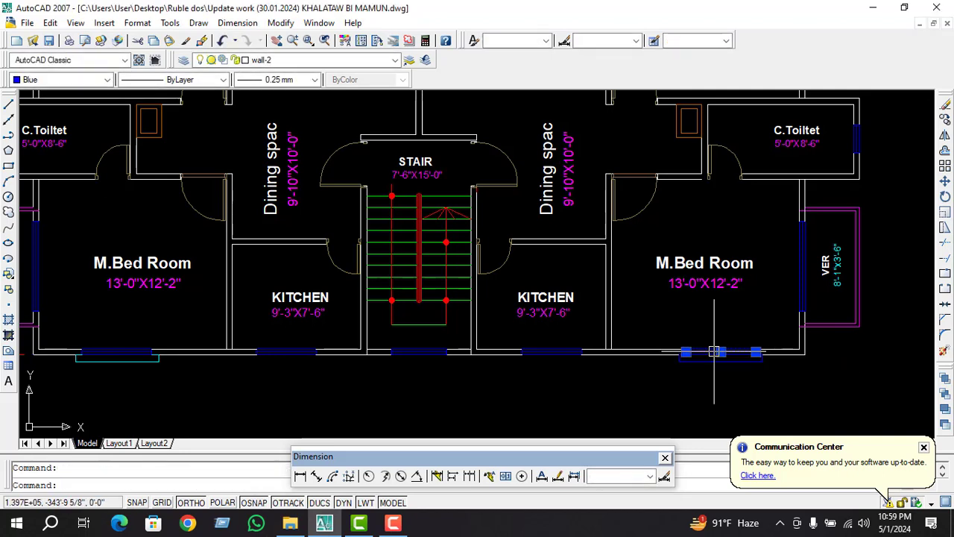
key("Escape")
Box-select the front wall and window and grab the wall's right end, then cancel the stretch
scroll(709, 355, "up", 5)
left_click(734, 325)
left_click(645, 378)
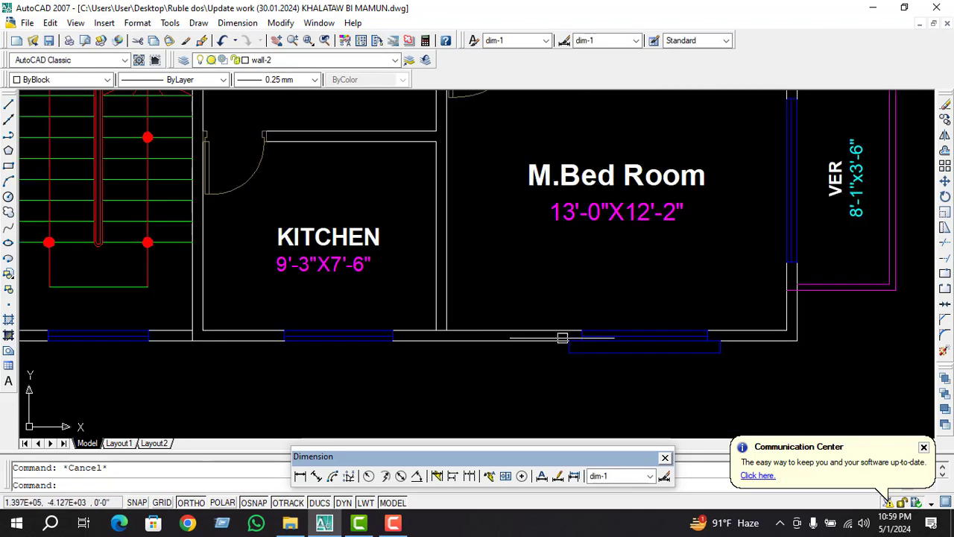
scroll(569, 335, "down", 2)
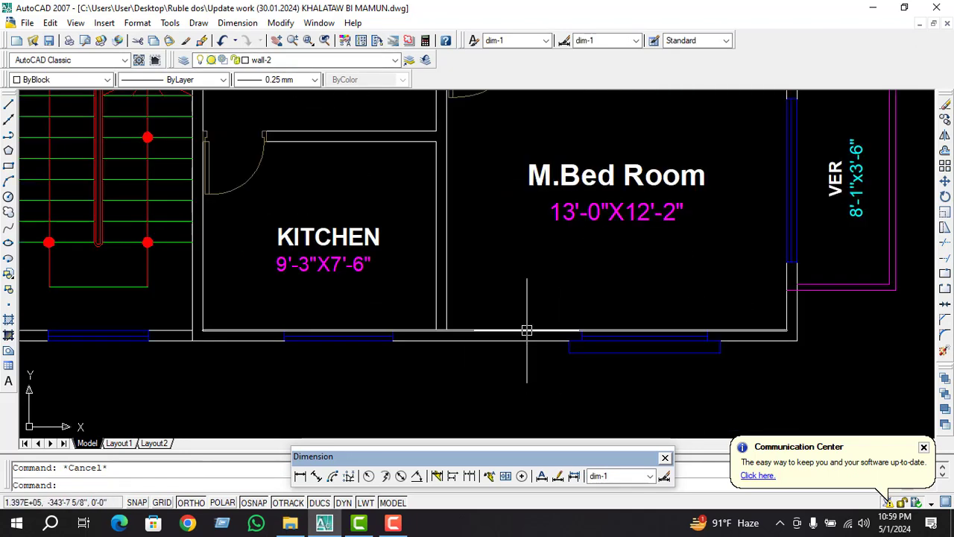
left_click(787, 330)
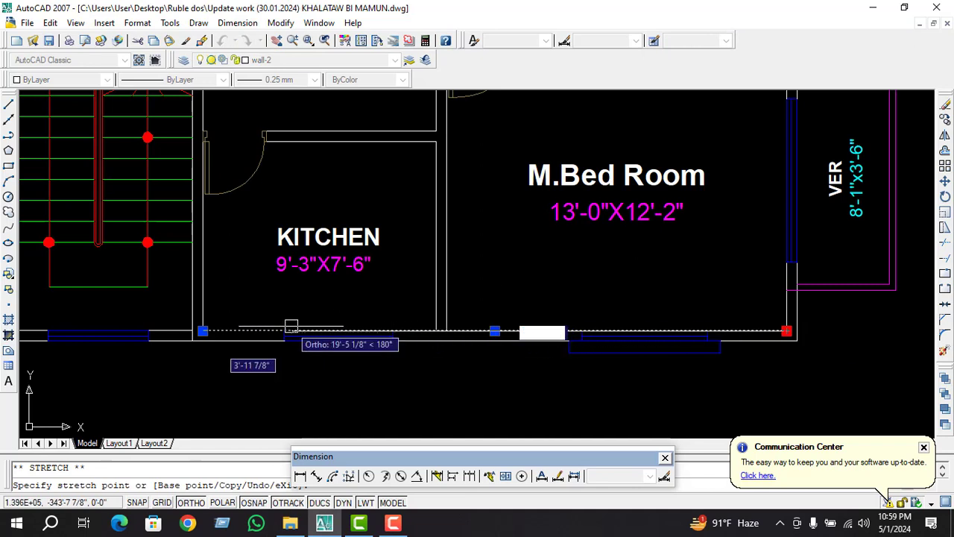
key("Escape")
Draw lines along the front wall up to the window edge and toward the wall corner
type("L")
key("Return")
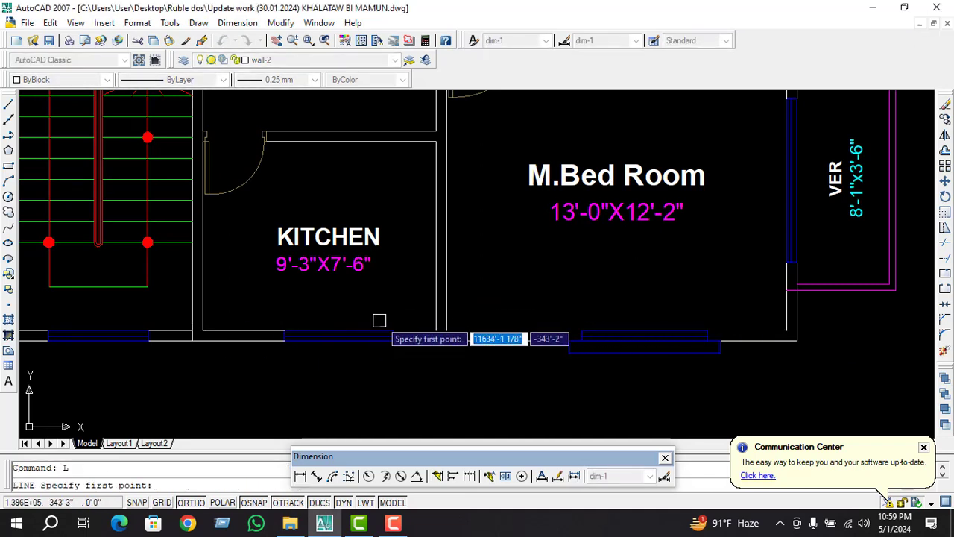
left_click(393, 331)
left_click(579, 331)
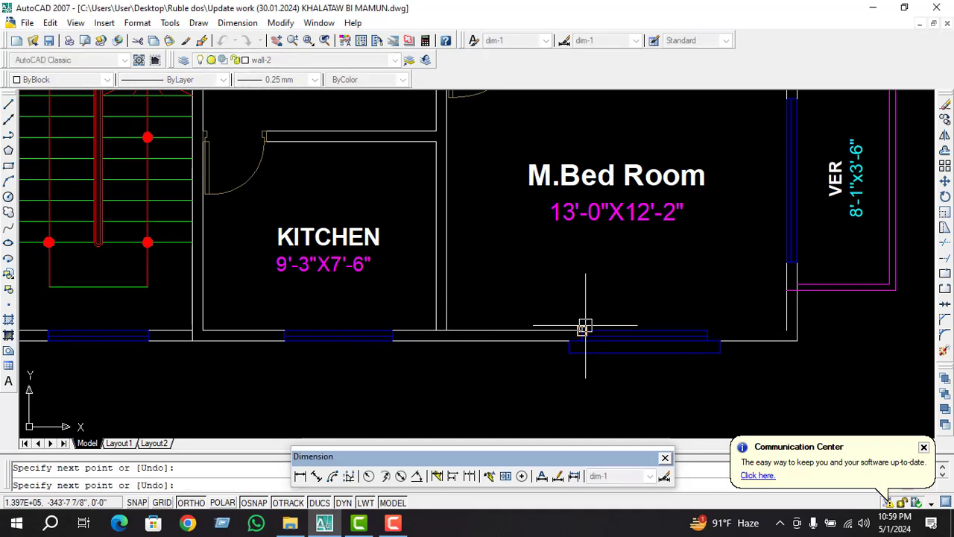
key("Escape")
key("Return")
left_click(578, 330)
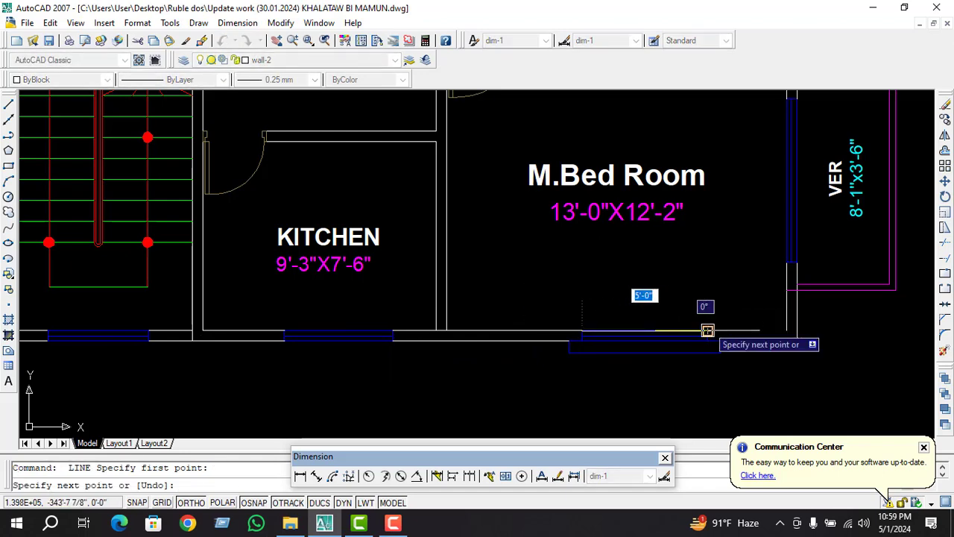
key("Return")
left_click(705, 331)
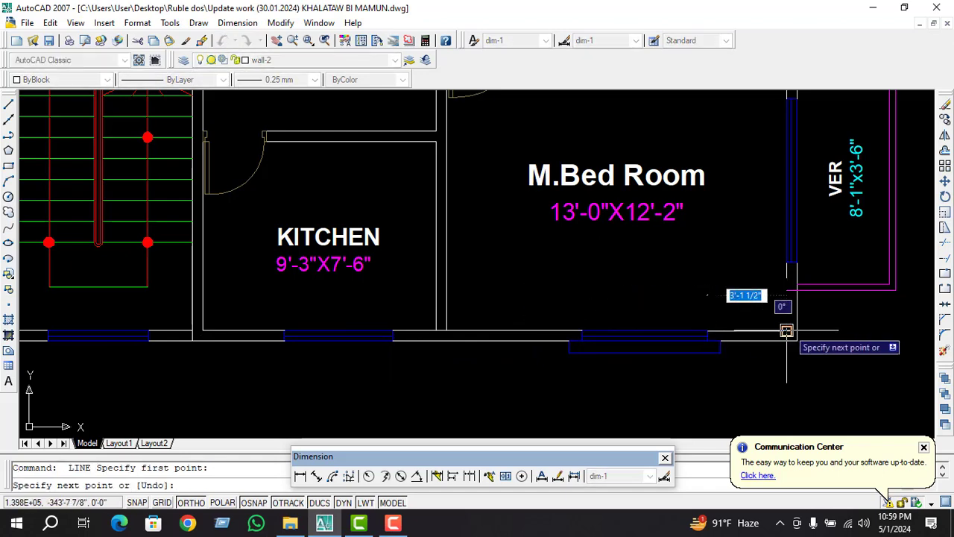
key("Escape")
key("Escape")
scroll(738, 276, "down", 4)
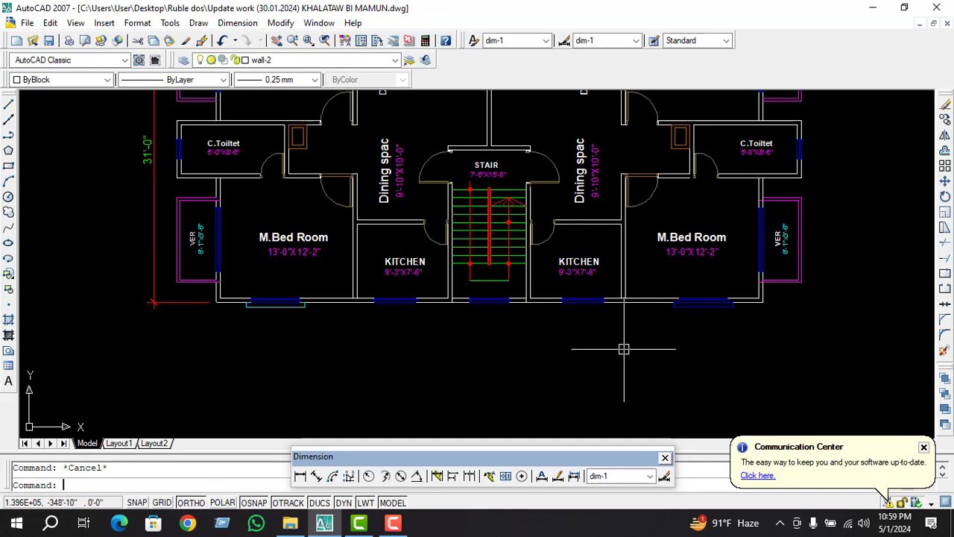
Give the right bedroom's sunshade the left bedroom sunshade's cyan style using MATCHPROP
type("ma")
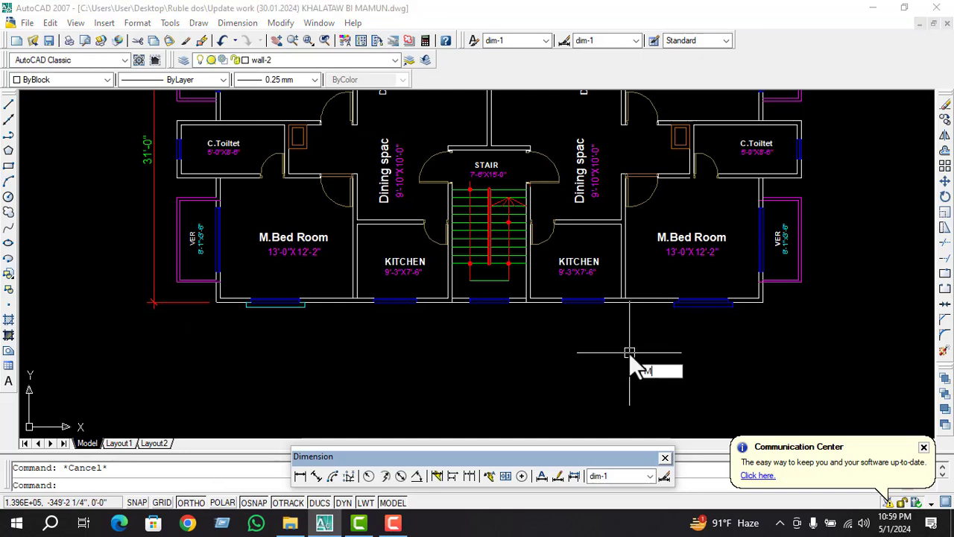
key("Return")
left_click(293, 311)
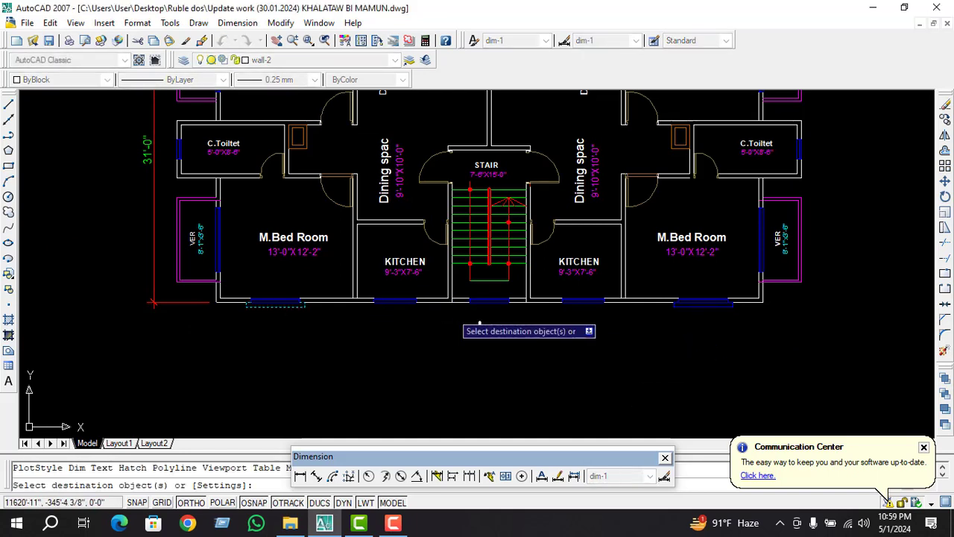
left_click(707, 307)
key("Escape")
key("Escape")
scroll(620, 377, "down", 2)
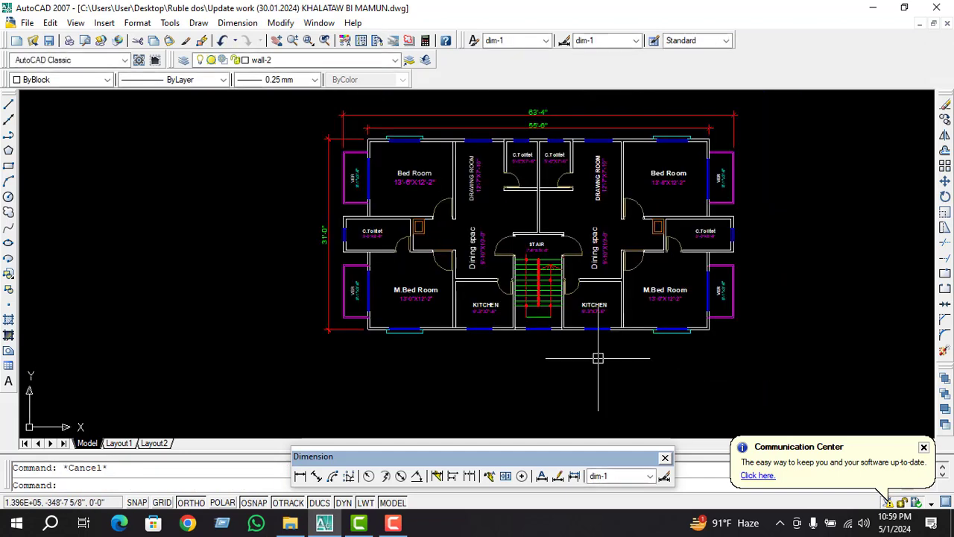
scroll(560, 373, "down", 3)
scroll(560, 373, "up", 4)
scroll(560, 373, "down", 2)
scroll(518, 288, "up", 1)
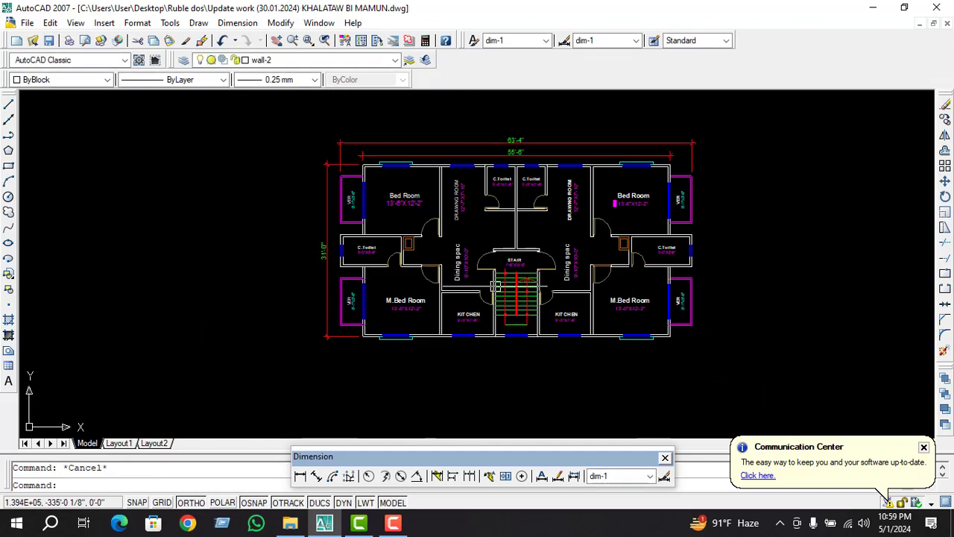
scroll(517, 288, "up", 1)
scroll(546, 255, "up", 1)
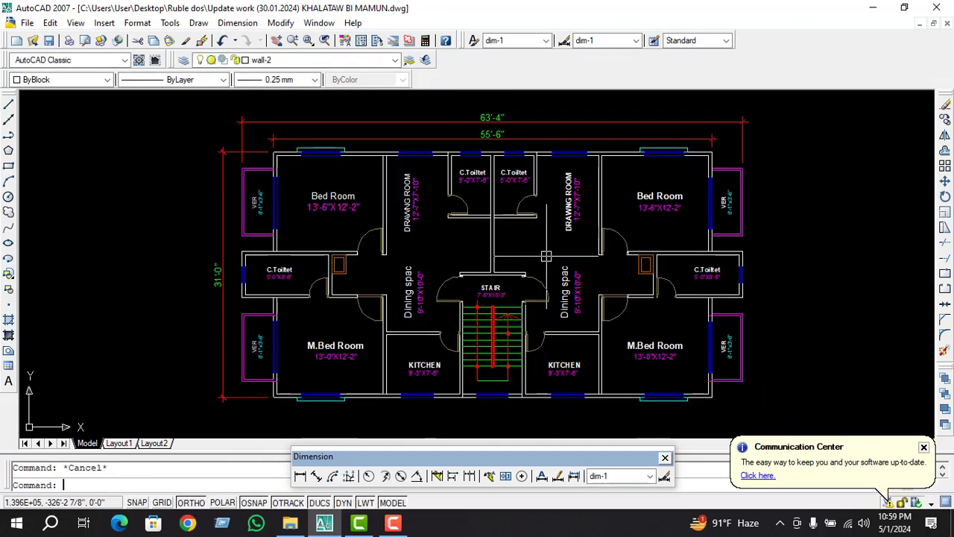
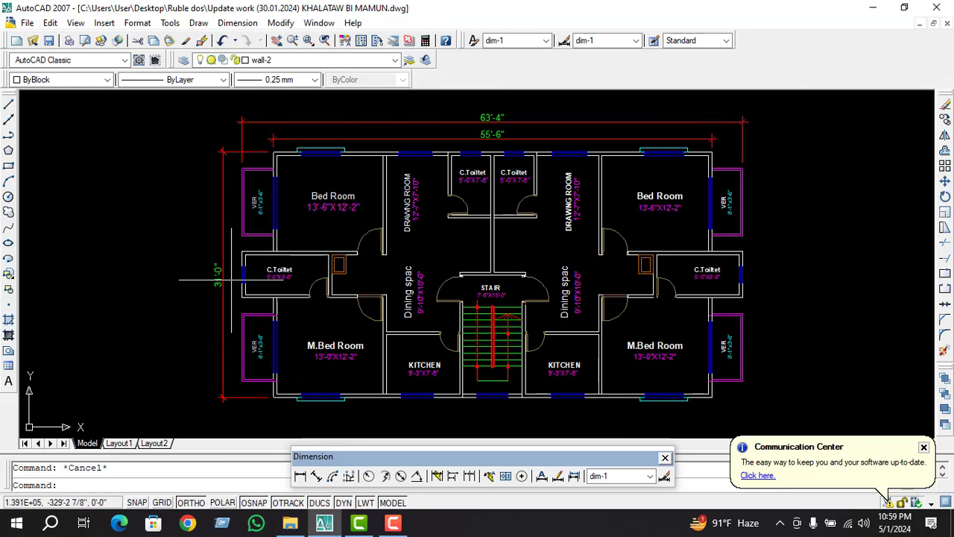
Draw a 5-inch-deep polyline projection outline under the right kitchen window
scroll(280, 268, "down", 2)
scroll(422, 347, "up", 3)
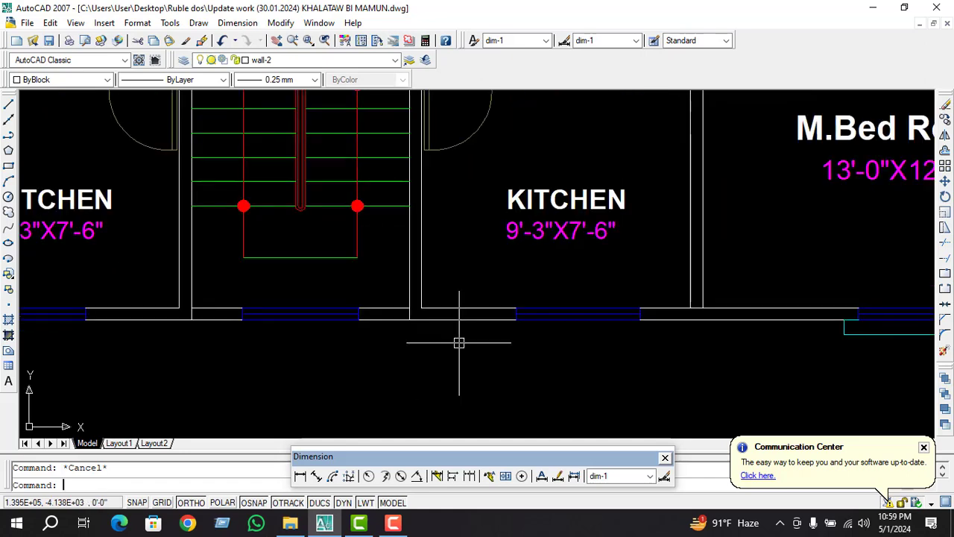
left_click(15, 145)
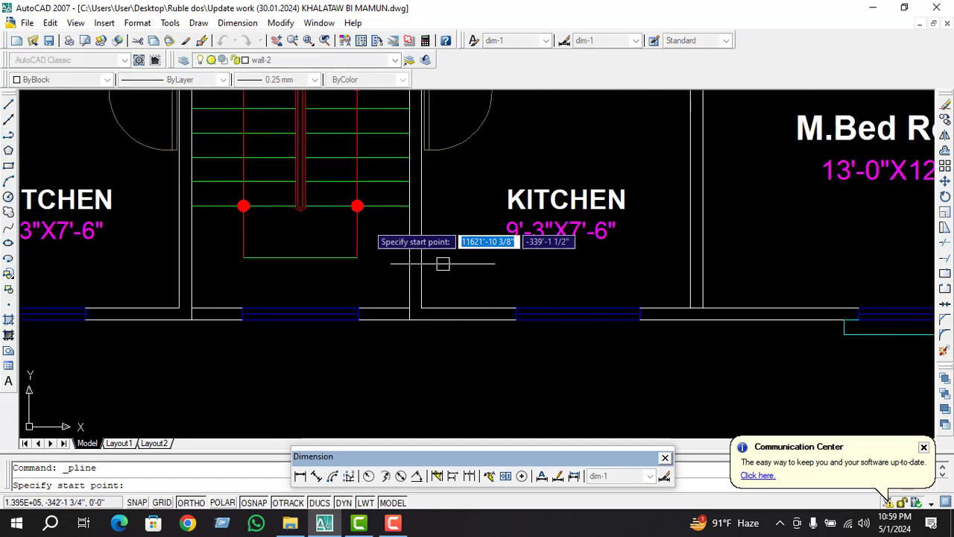
scroll(540, 330, "up", 2)
left_click(415, 313)
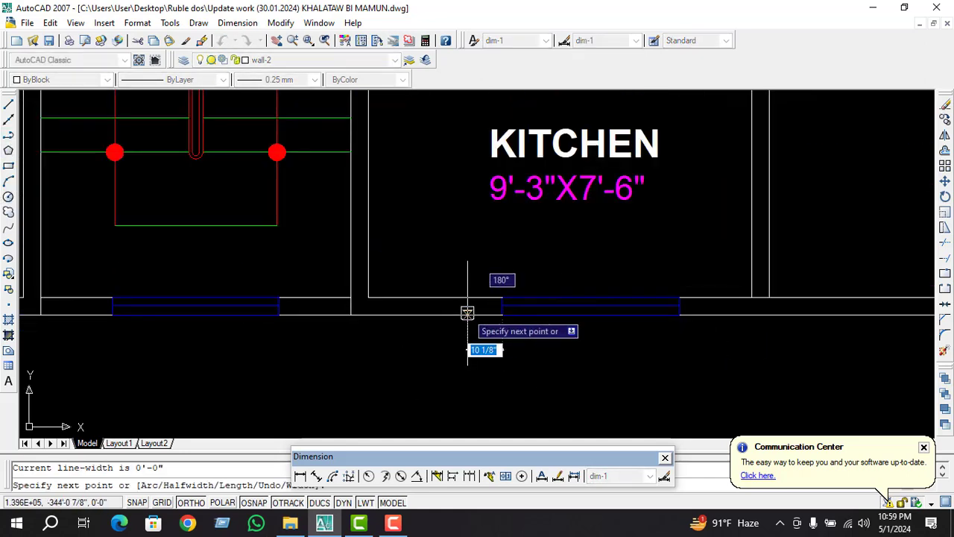
left_click(467, 314)
type("5")
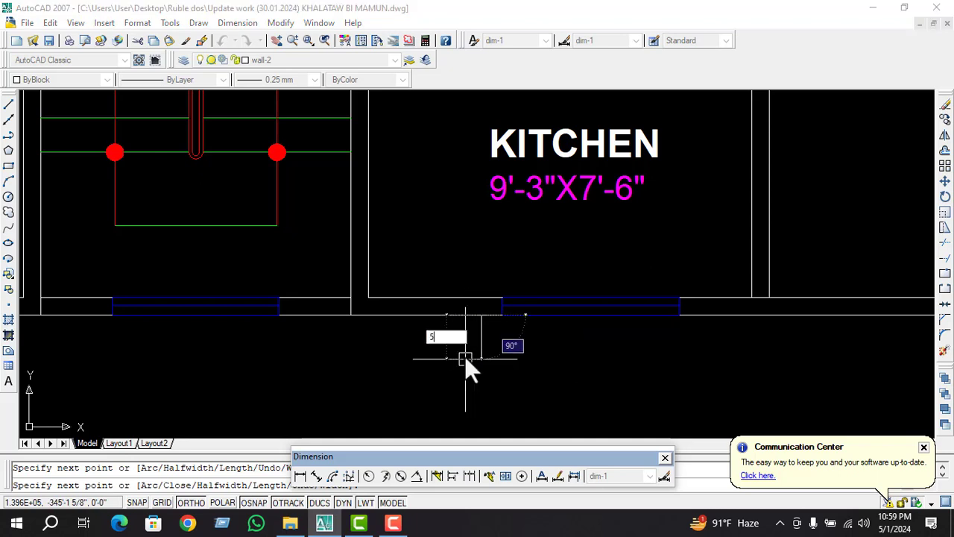
key("Return")
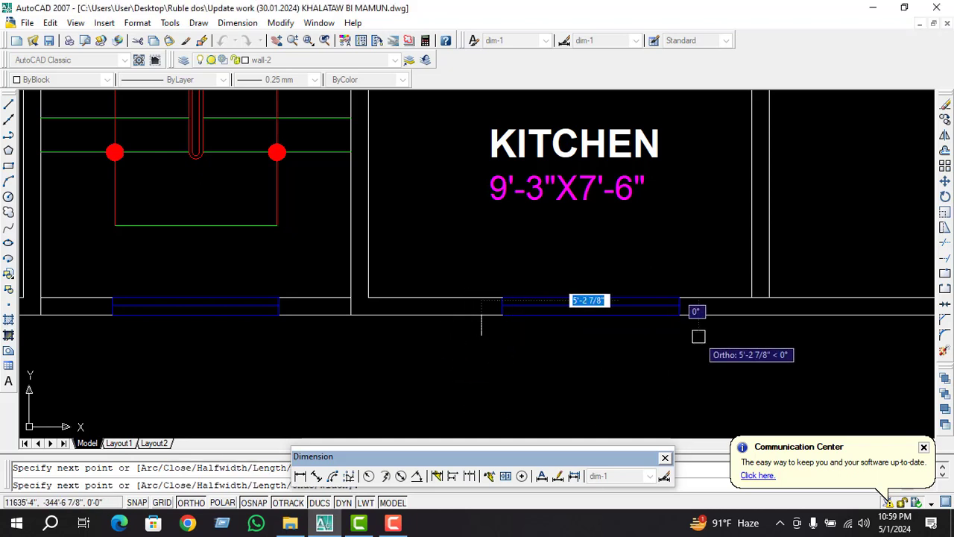
left_click(698, 336)
left_click(699, 313)
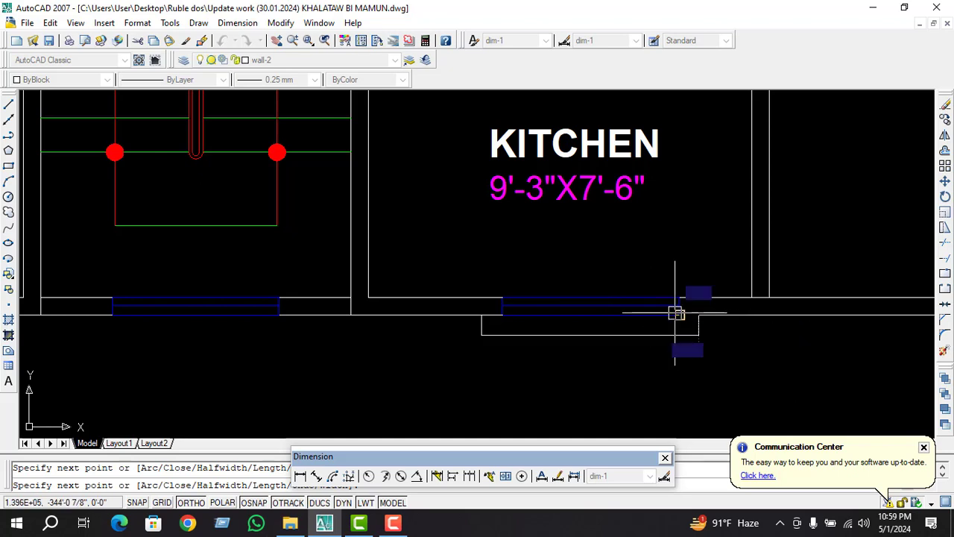
key("Escape")
Apply the cyan window projection's properties to the kitchen projection with MATCHPROP
scroll(605, 368, "down", 3)
scroll(612, 366, "down", 1)
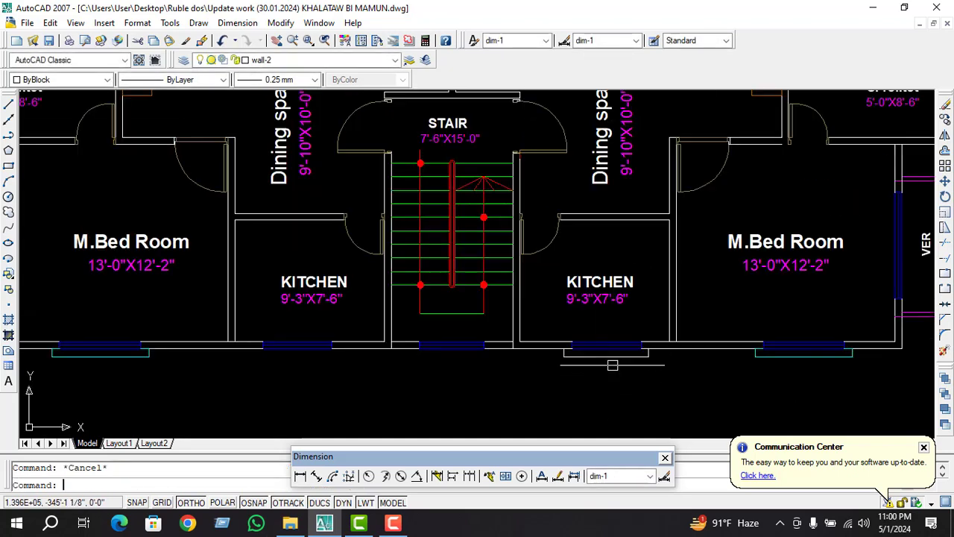
type("ma")
key("Return")
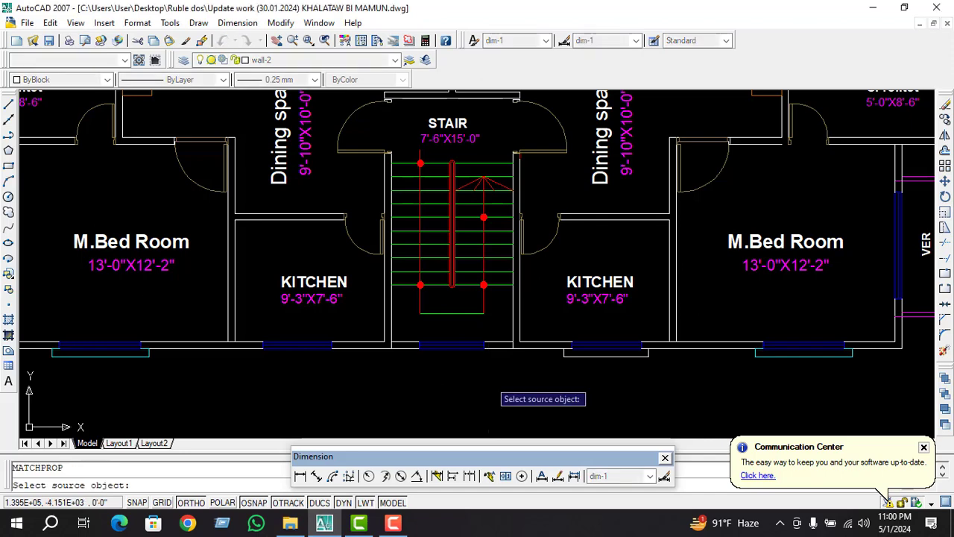
left_click(792, 355)
key("Escape")
Draw a polyline projection under the stair window with a 6-inch first segment and 5-inch depth
scroll(561, 358, "down", 2)
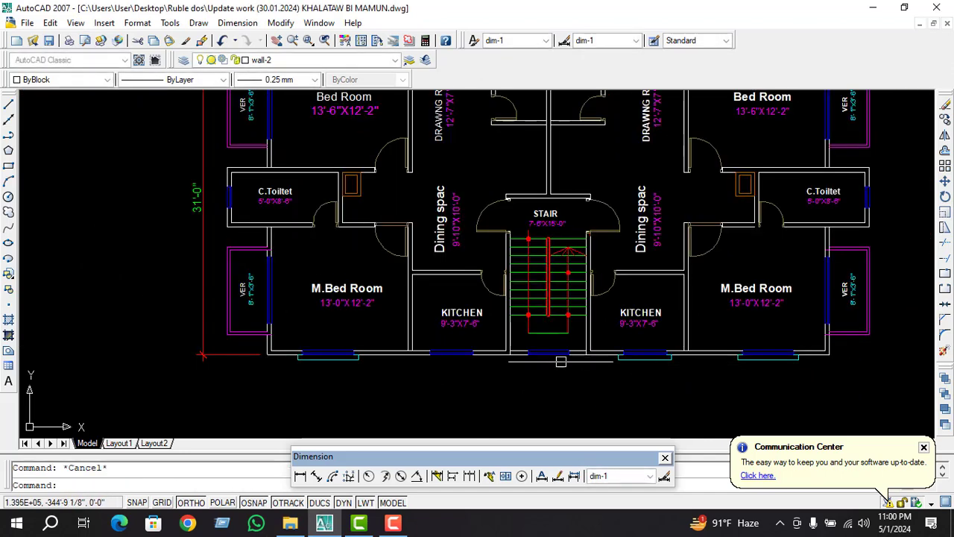
scroll(560, 358, "up", 4)
type("l")
key("Return")
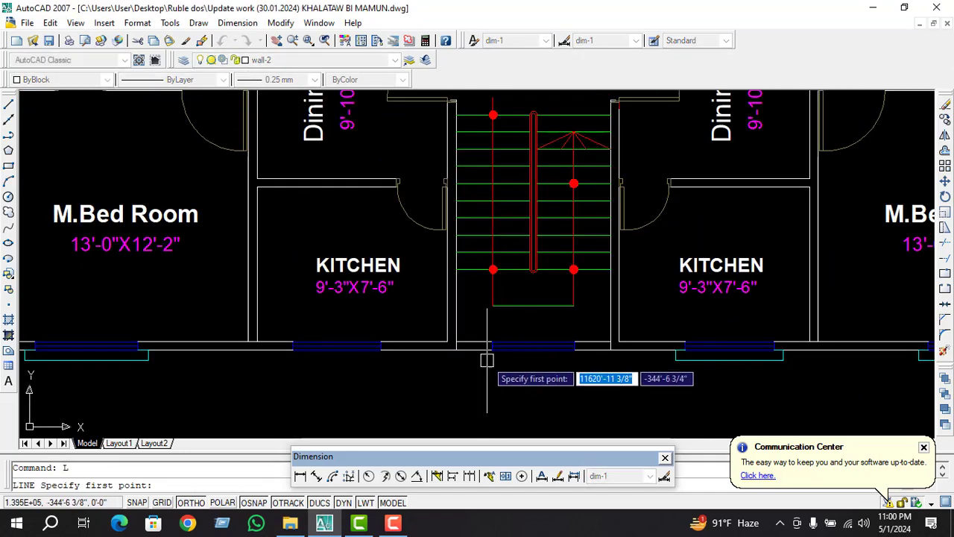
key("Escape")
key("Escape")
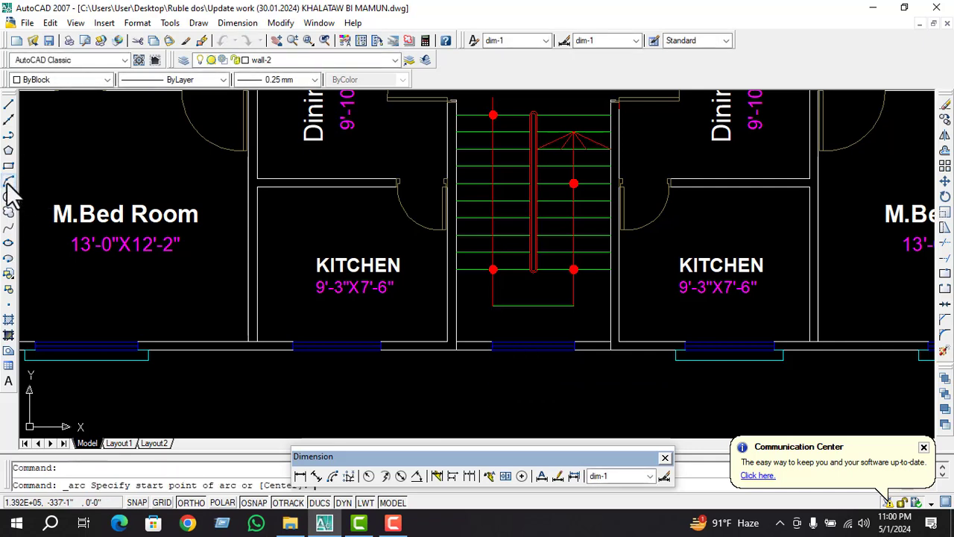
scroll(402, 365, "up", 3)
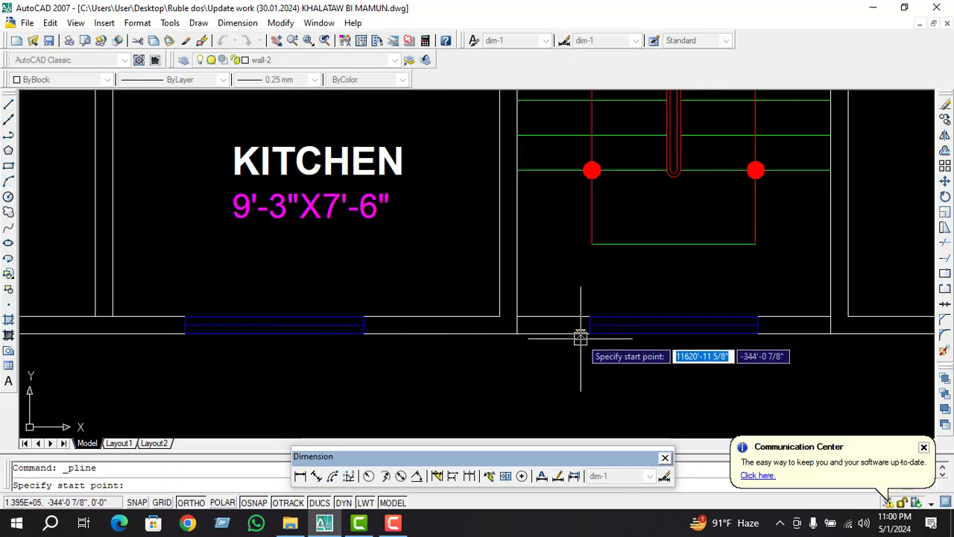
left_click(589, 332)
type("6")
key("Return")
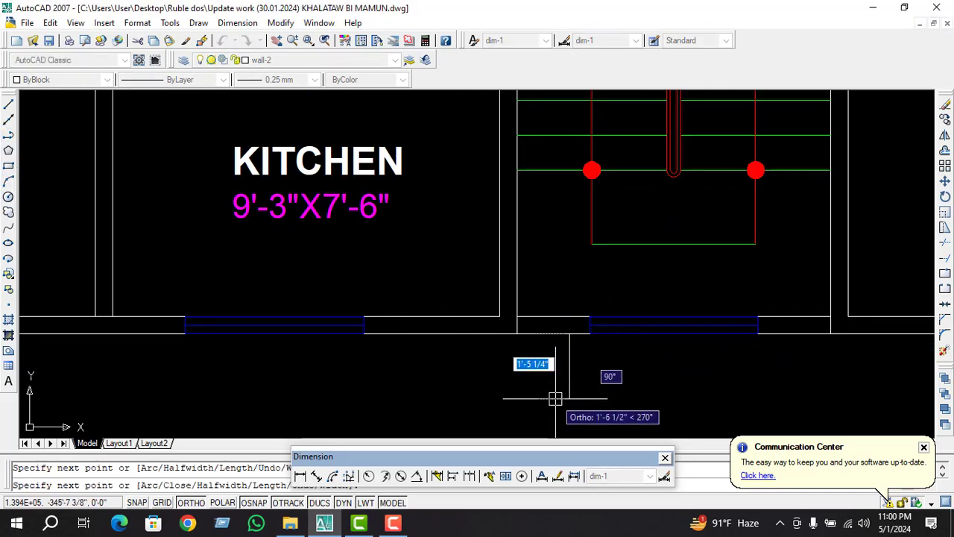
type("5")
key("Return")
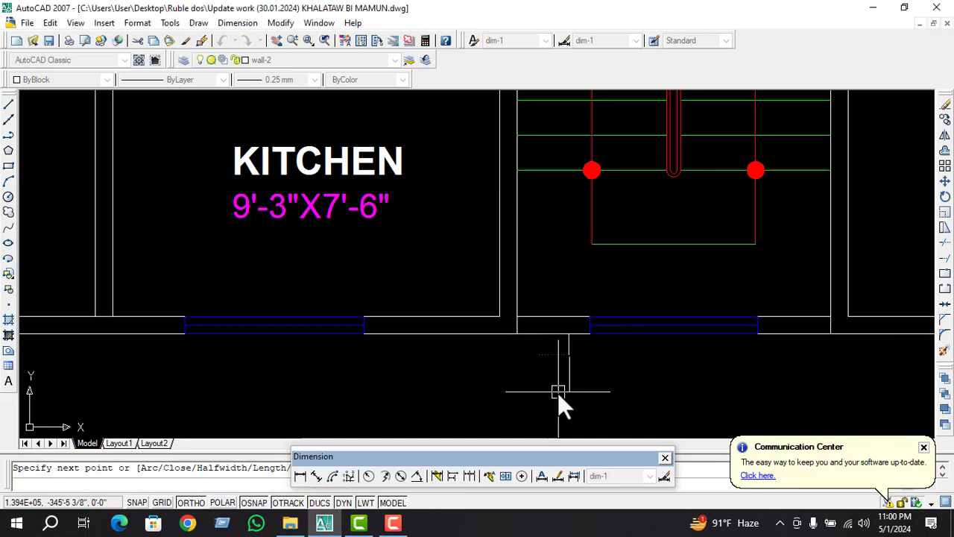
type("5")
left_click(768, 354)
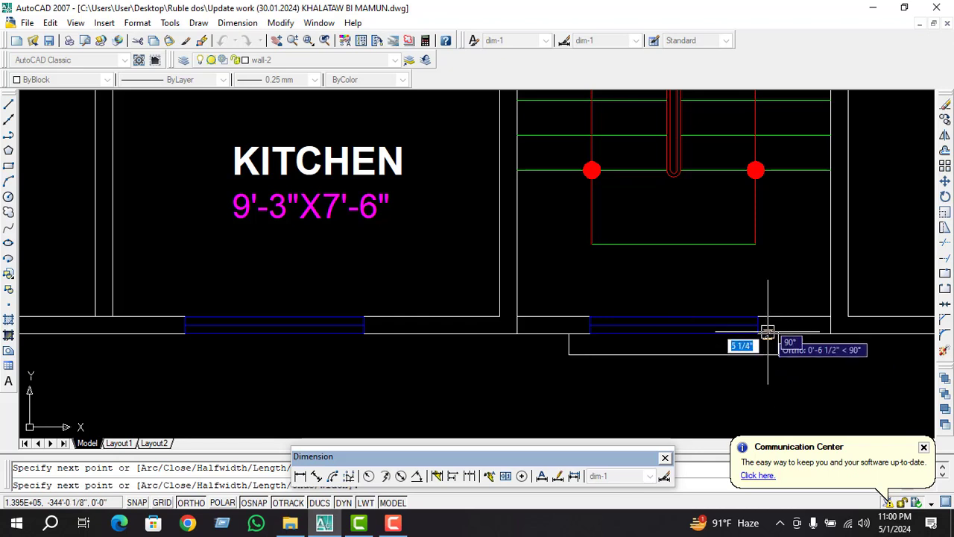
left_click(770, 330)
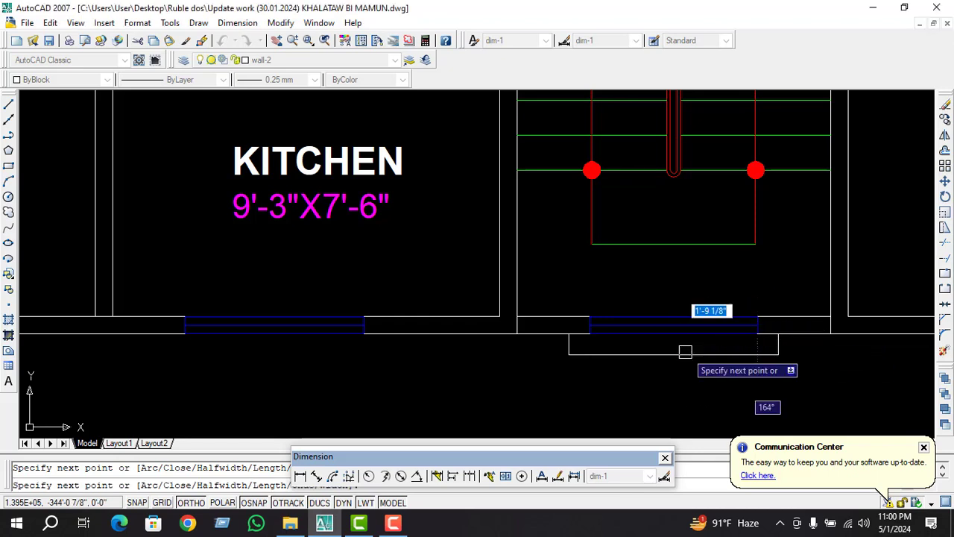
key("Escape")
scroll(502, 352, "down", 2)
scroll(448, 369, "down", 2)
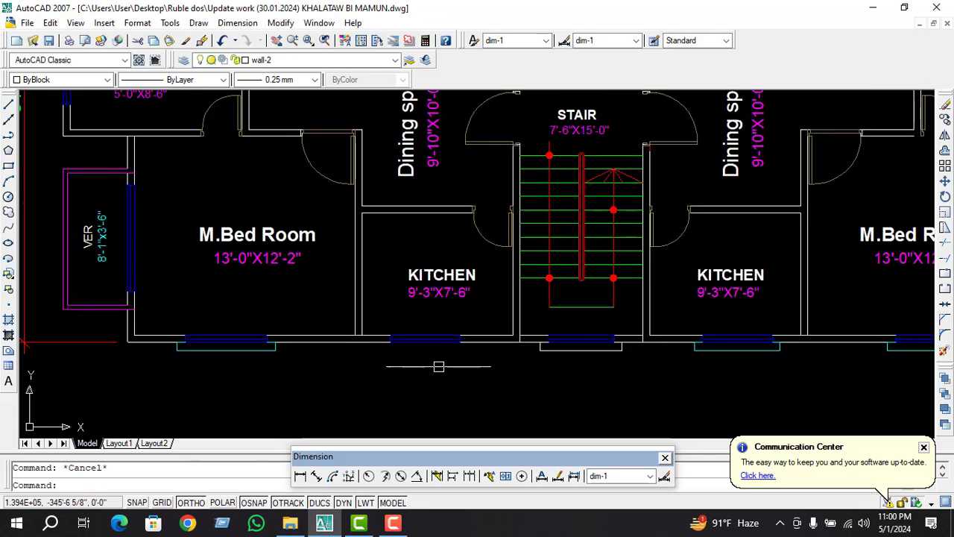
Draw a polyline projection outline below the left kitchen window, with ortho on for the horizontal edge
scroll(439, 366, "up", 2)
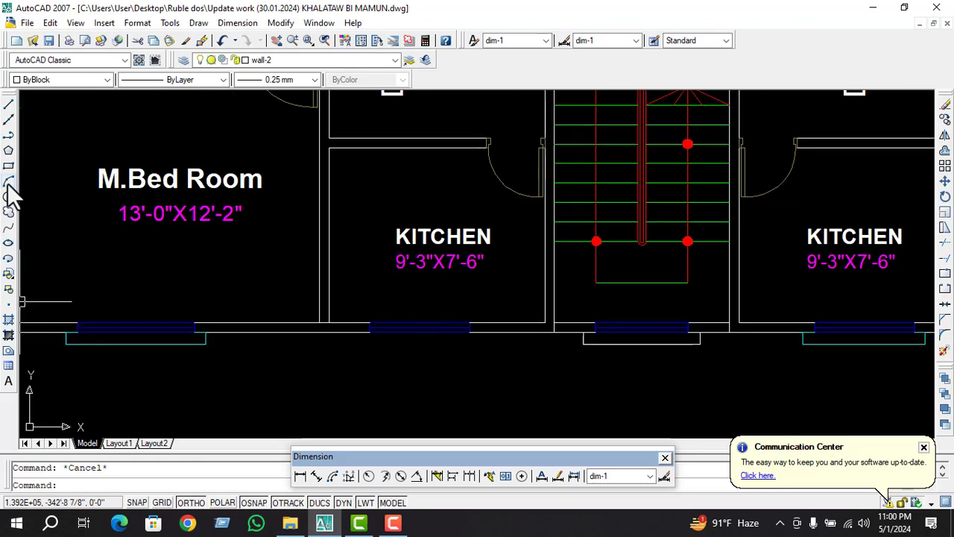
left_click(8, 137)
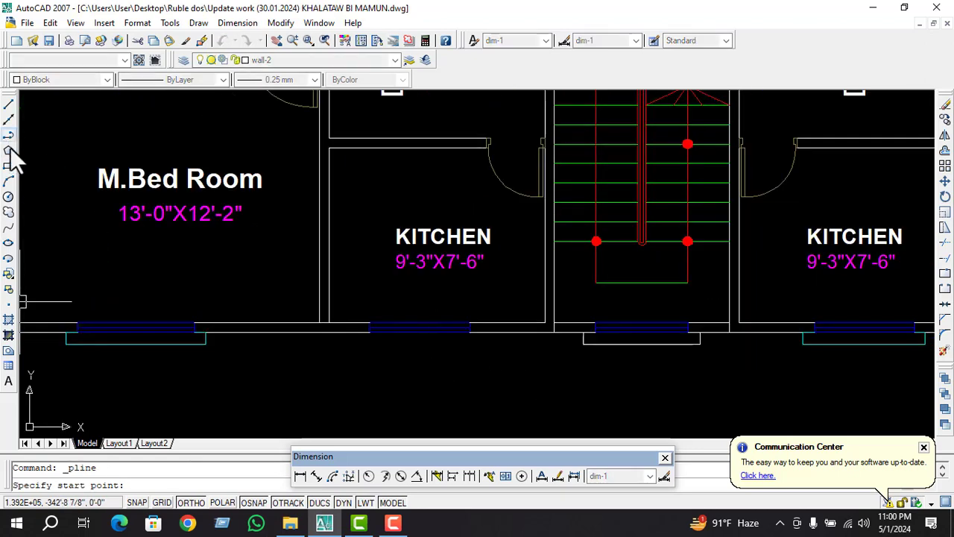
left_click(354, 334)
left_click(356, 345)
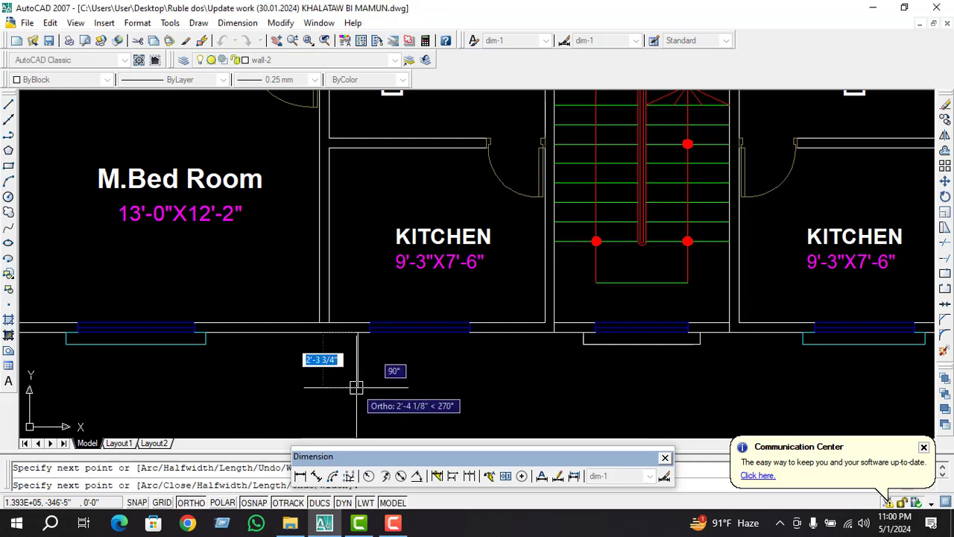
left_click(512, 350)
scroll(486, 349, "up", 2)
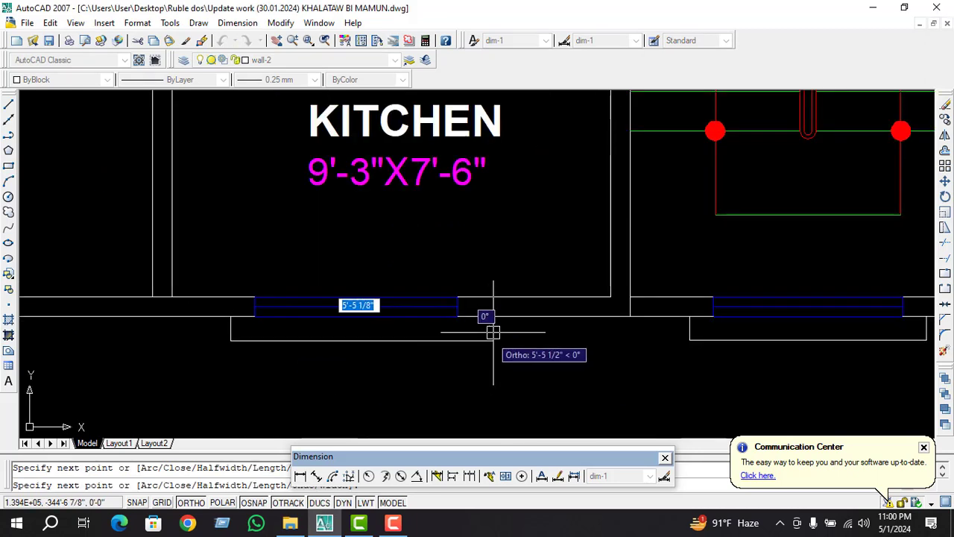
key("F8")
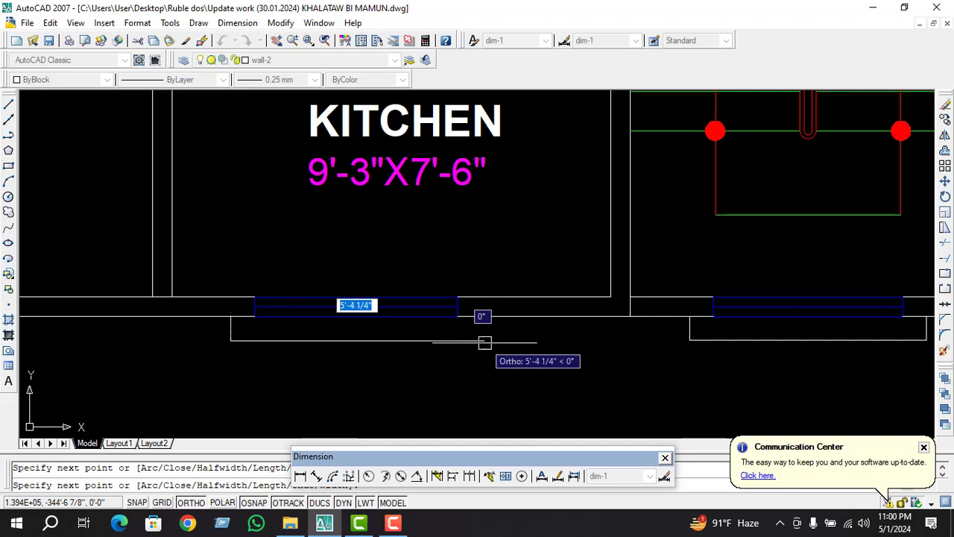
left_click(484, 340)
left_click(486, 316)
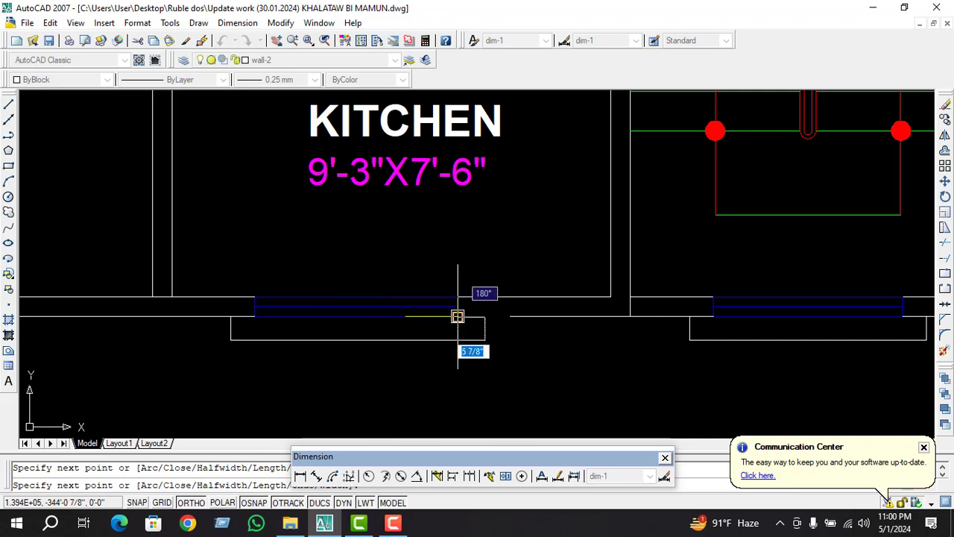
key("Escape")
scroll(604, 370, "down", 1)
Match the cyan window projection's style onto the new kitchen and stair outlines
type("M")
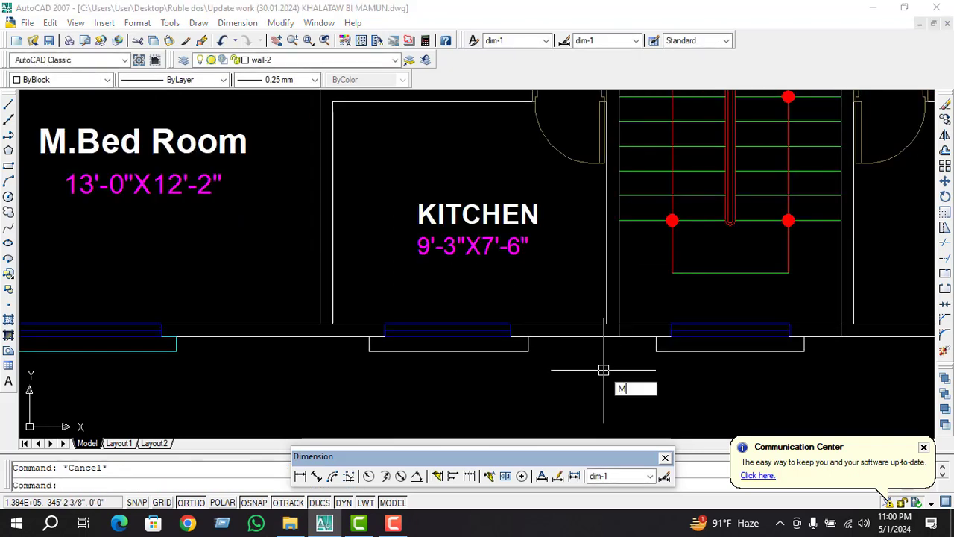
type("A")
key("Return")
left_click(176, 347)
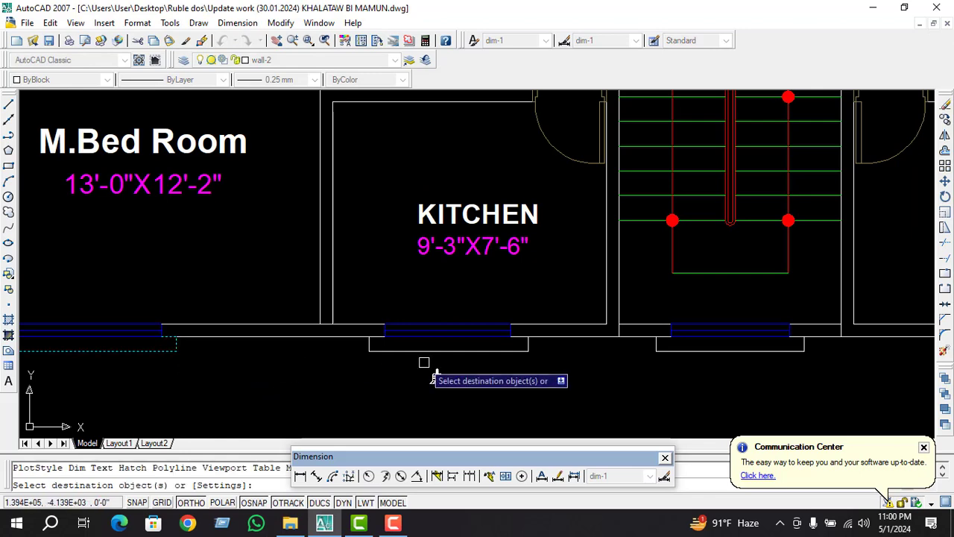
scroll(603, 390, "down", 4)
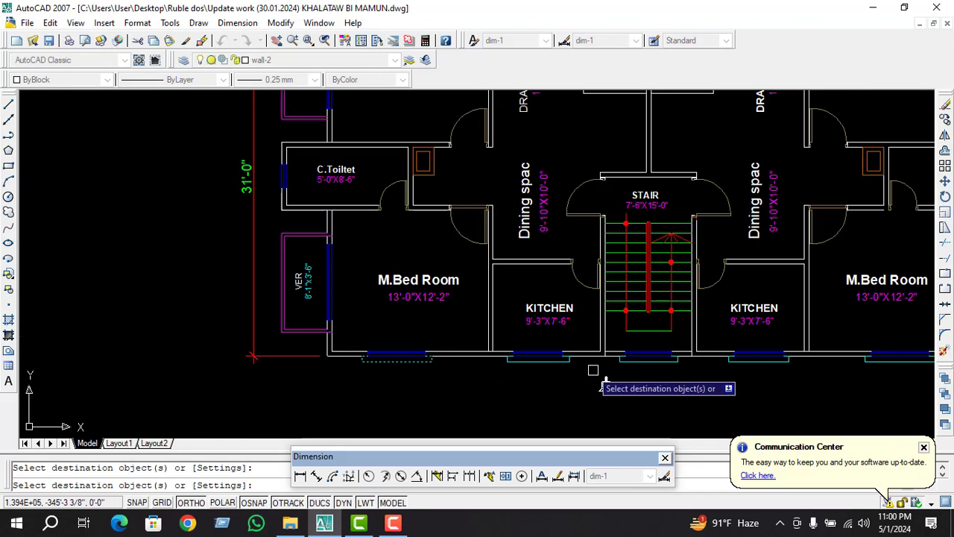
scroll(527, 386, "down", 1)
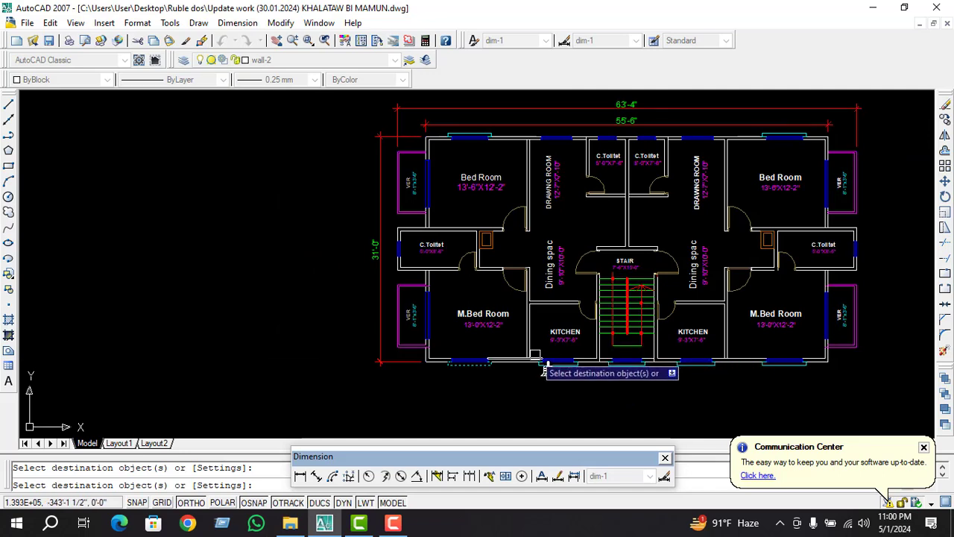
key("Escape")
key("Escape")
Start a projection polyline beside the bedroom window on the top wall, then abandon it
scroll(547, 224, "down", 2)
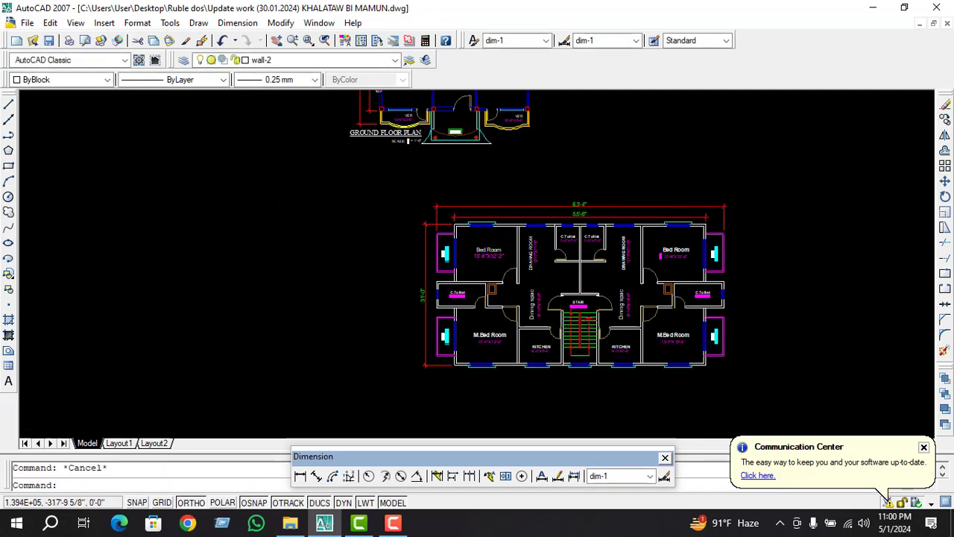
scroll(547, 154, "up", 7)
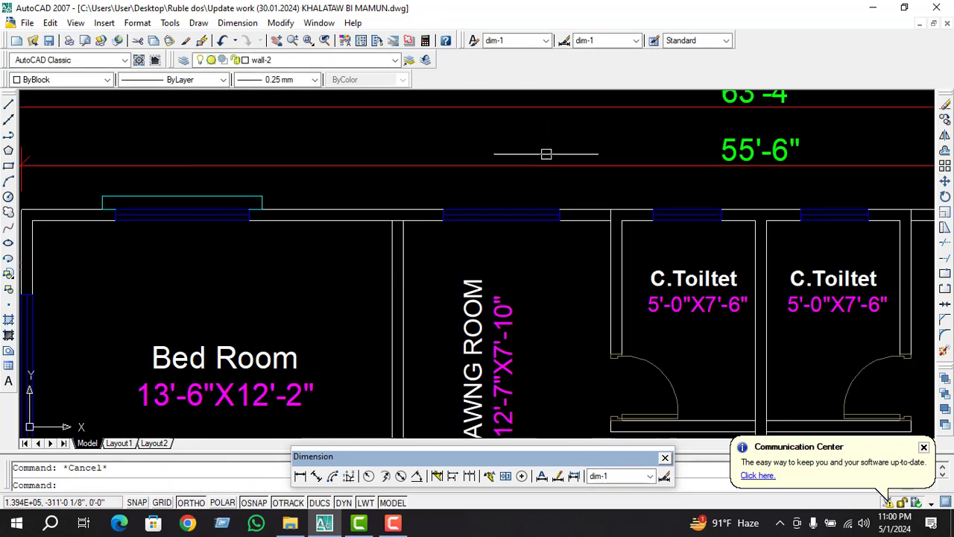
left_click(9, 135)
left_click(402, 208)
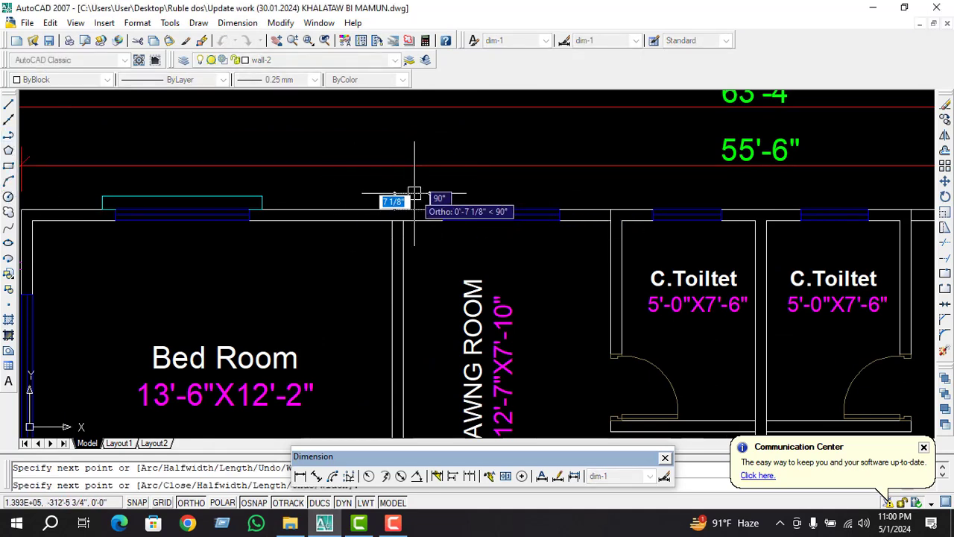
left_click(407, 196)
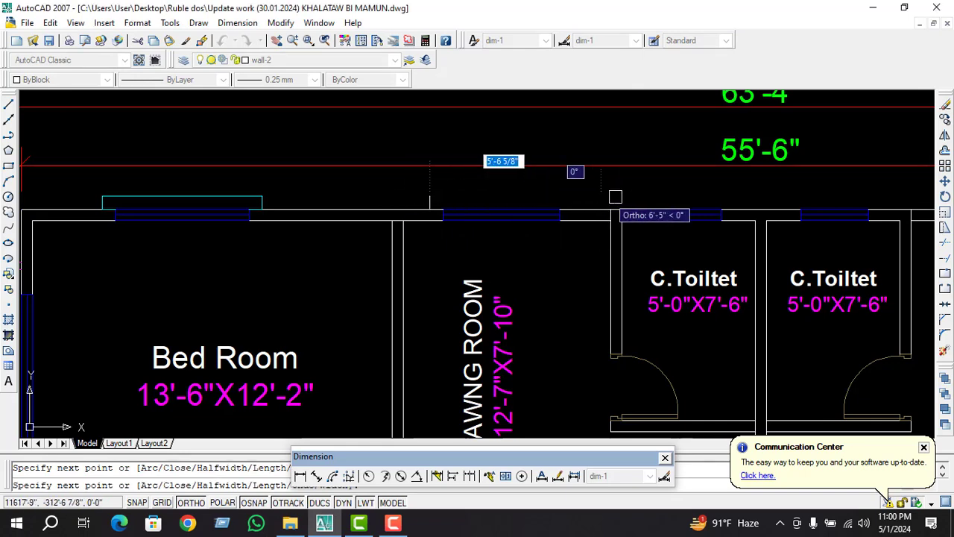
scroll(580, 207, "up", 3)
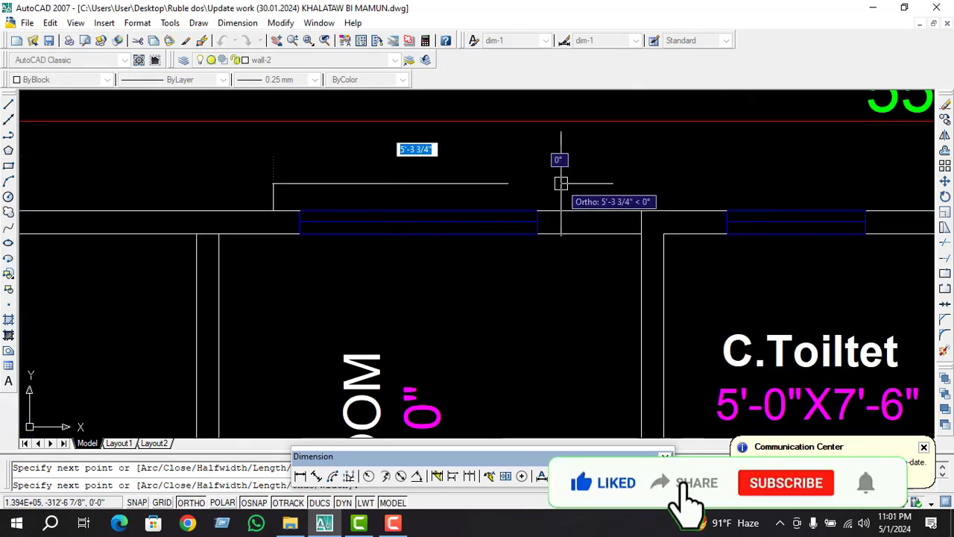
left_click(561, 183)
left_click(561, 211)
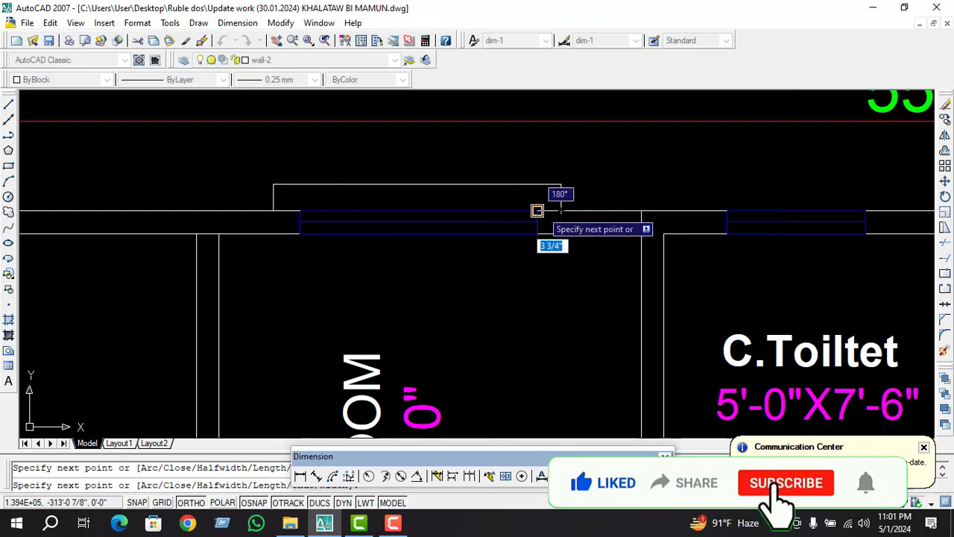
key("Escape")
Draw a polyline projection outline above the toilet window on the top wall
scroll(489, 231, "down", 4)
scroll(601, 238, "up", 2)
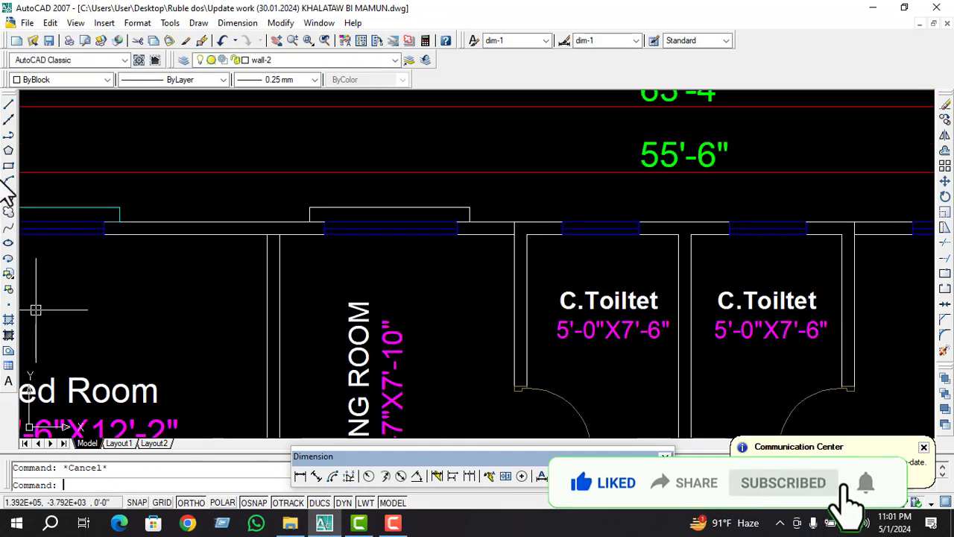
left_click(9, 136)
left_click(561, 222)
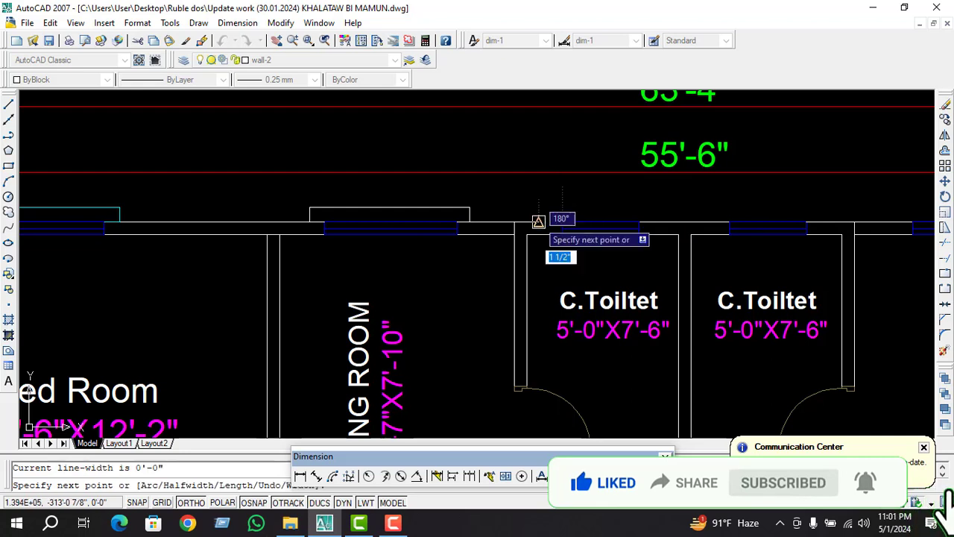
left_click(548, 221)
left_click(548, 209)
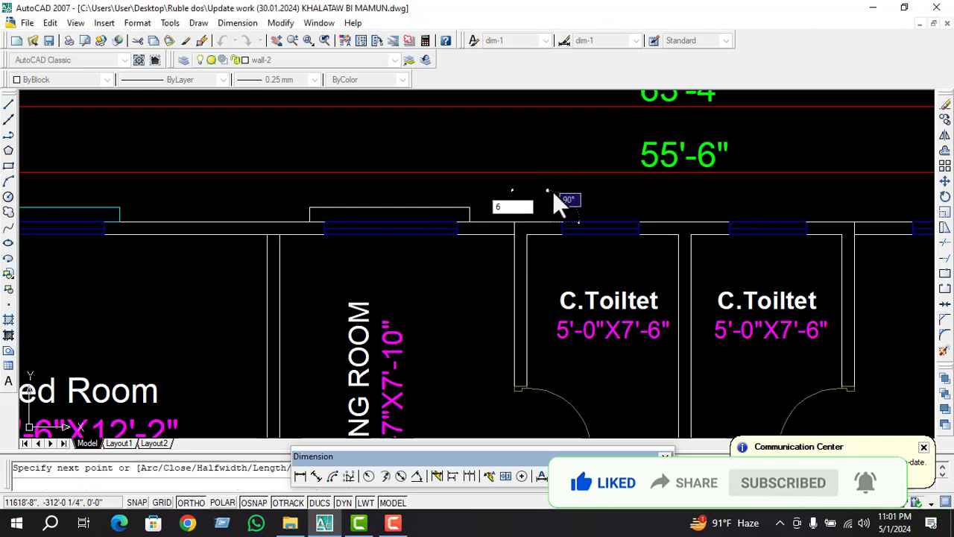
left_click(671, 209)
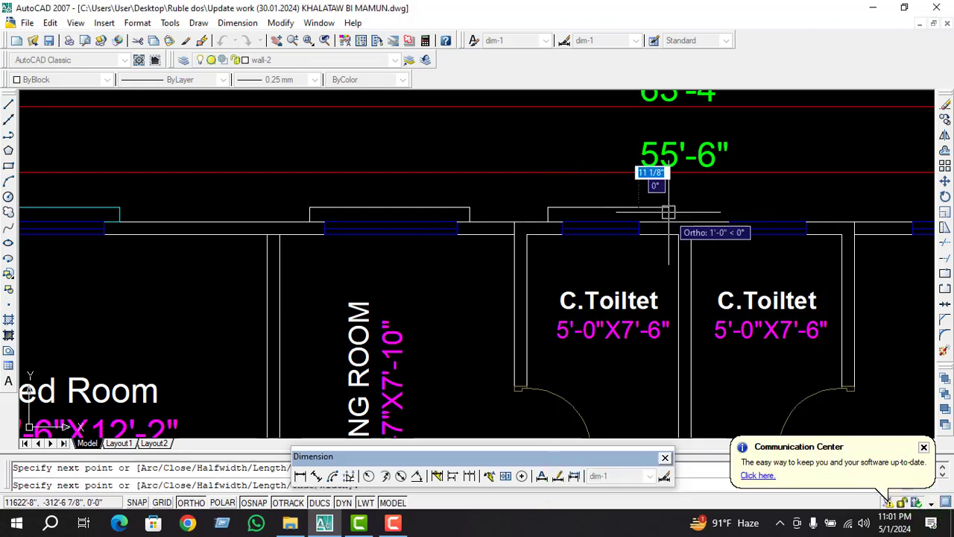
left_click(653, 209)
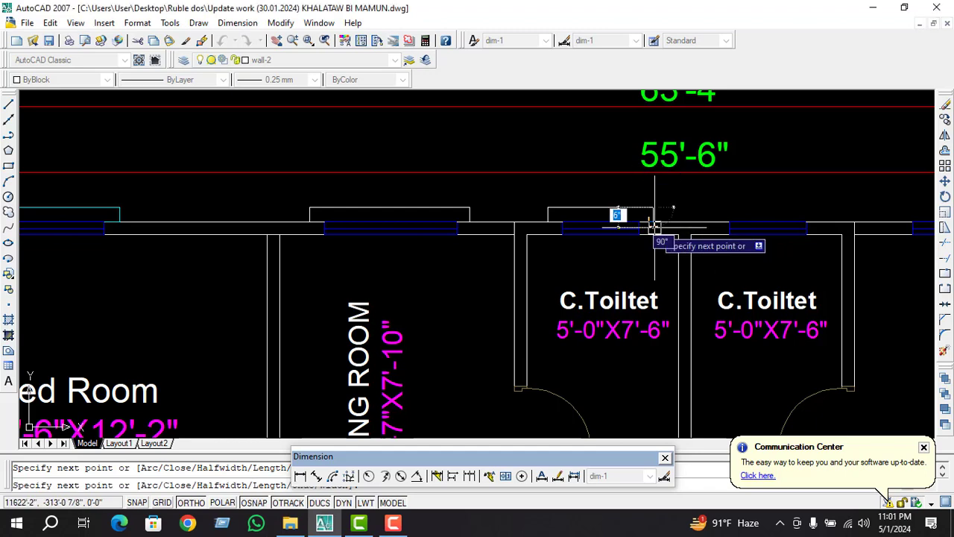
left_click(651, 224)
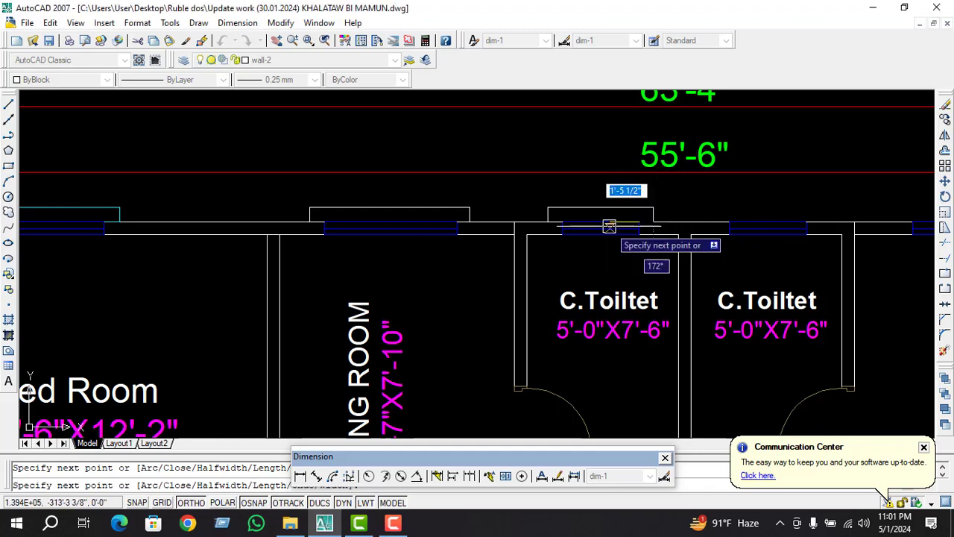
key("Return")
key("Escape")
scroll(430, 287, "down", 2)
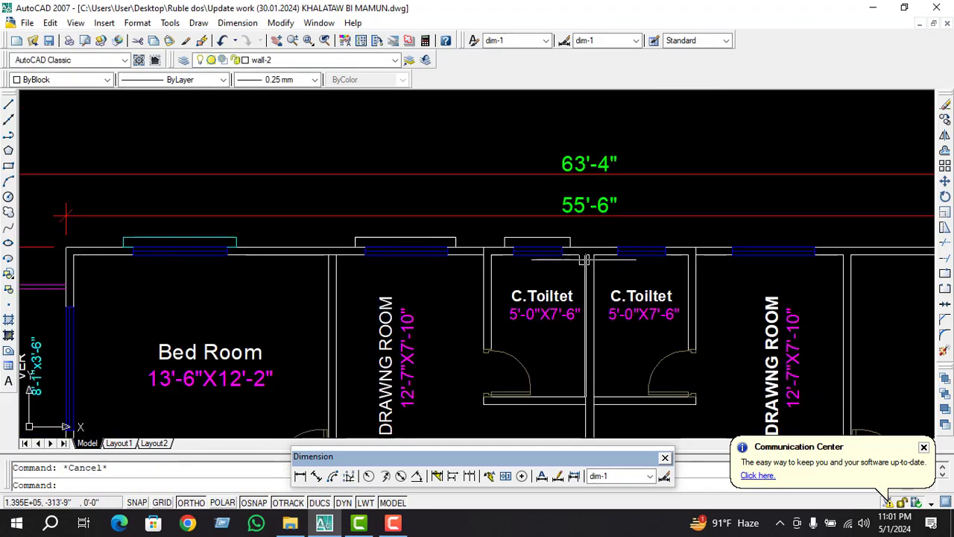
Copy the toilet projection onto the neighbouring toilet window
type("c")
key("Return")
scroll(552, 237, "up", 1)
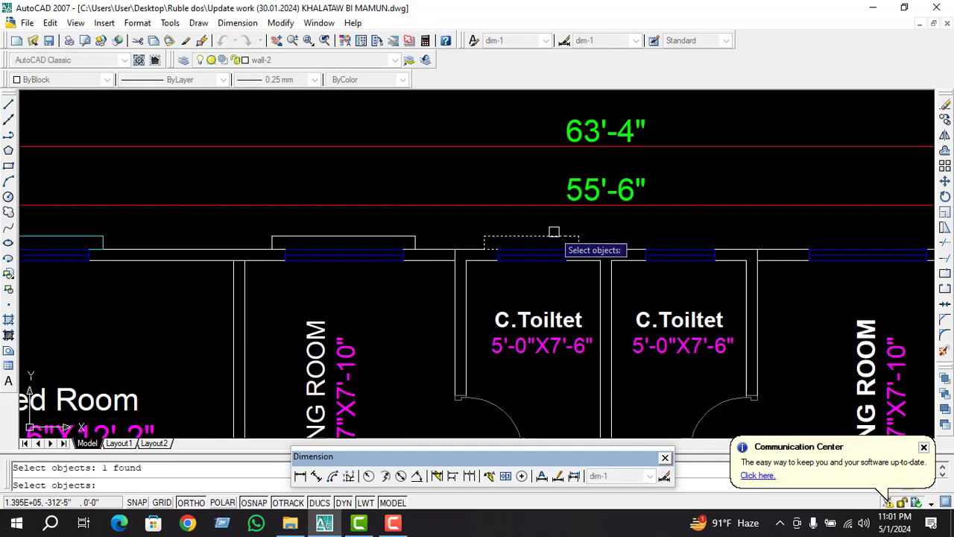
key("Return")
left_click(494, 249)
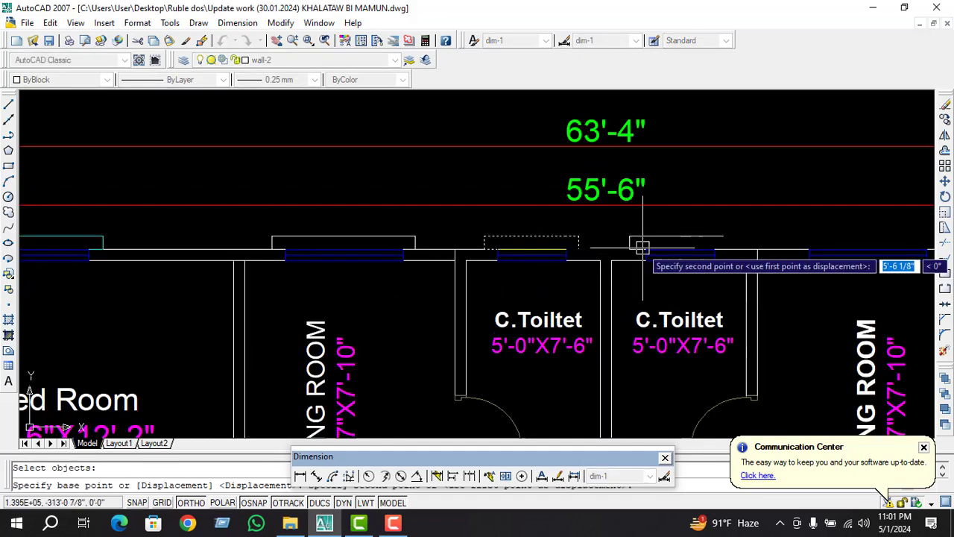
left_click(641, 250)
scroll(458, 289, "down", 2)
key("Escape")
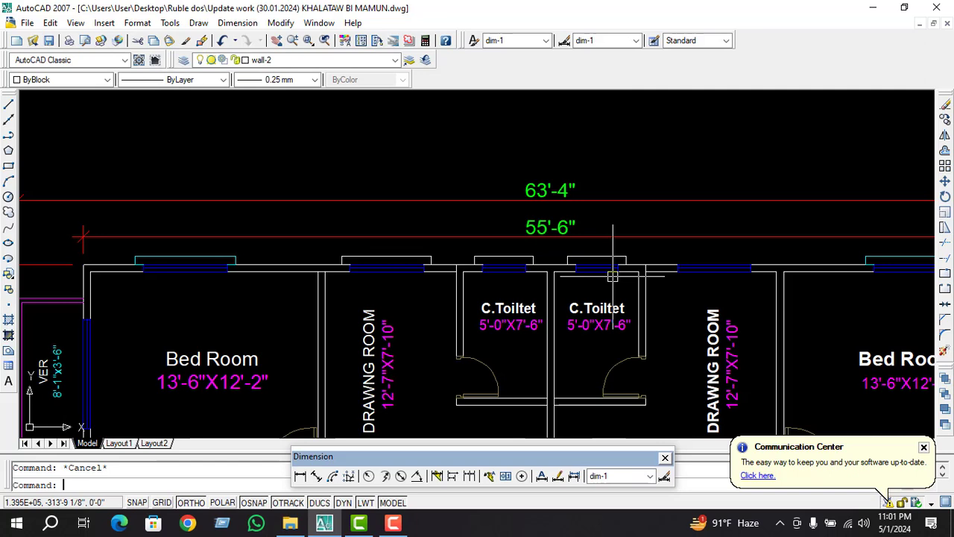
Copy a projection outline over the drawing room window
type("co")
key("Return")
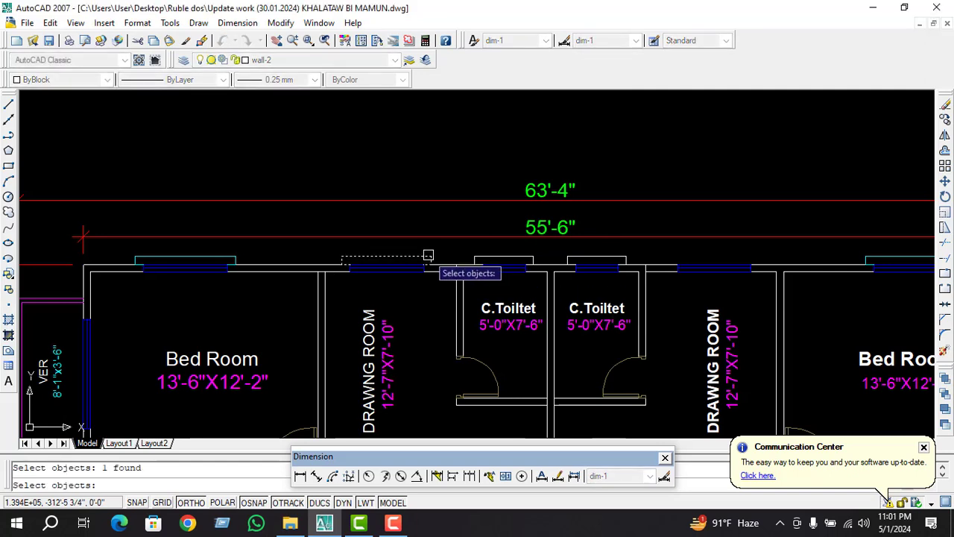
key("Return")
left_click(349, 265)
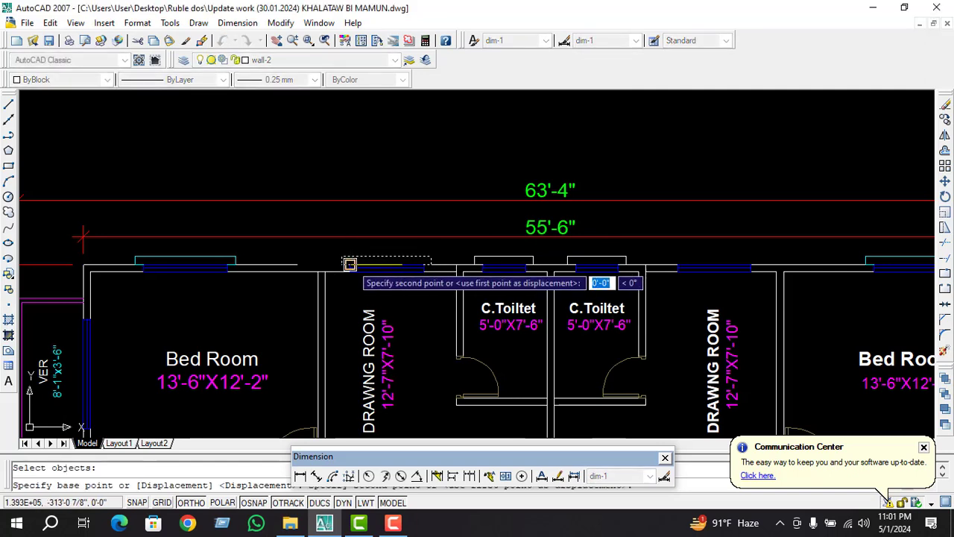
left_click(677, 265)
key("Escape")
scroll(588, 260, "down", 2)
Match the cyan projection's properties onto the three top-wall window projections
type("ma")
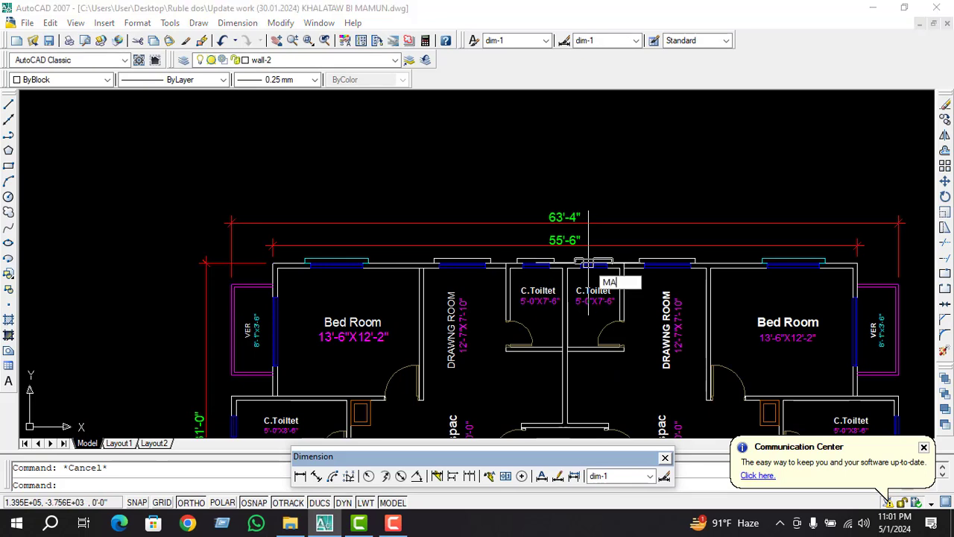
key("Return")
left_click(785, 257)
scroll(634, 257, "up", 3)
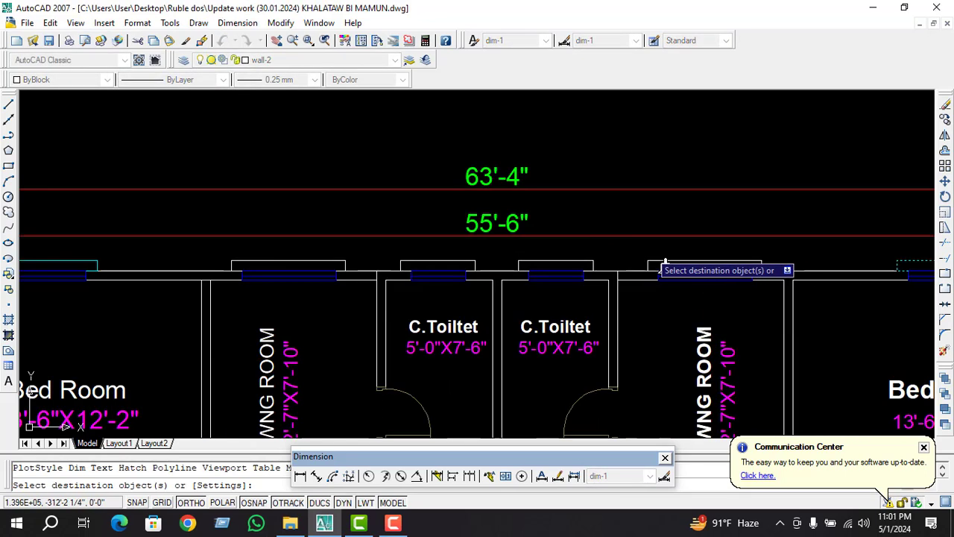
left_click(567, 265)
left_click(436, 270)
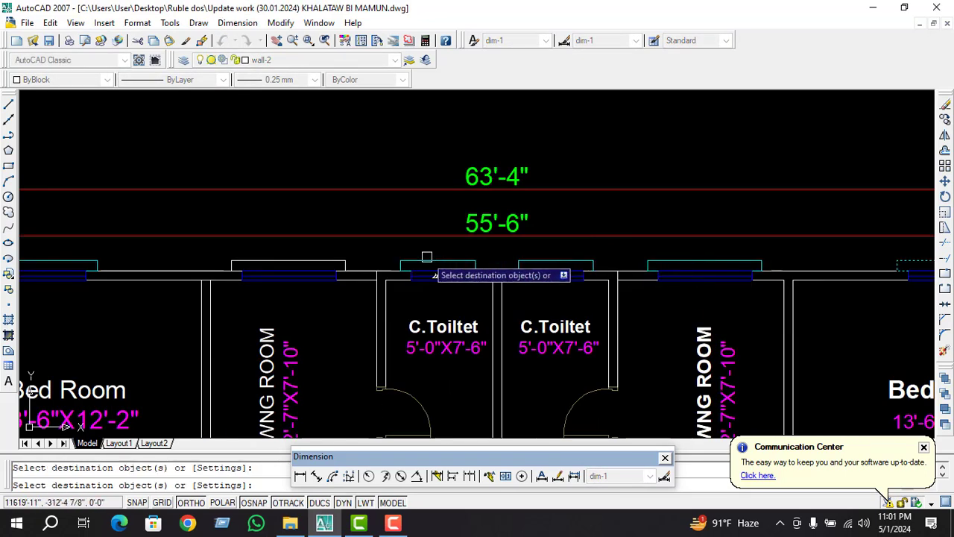
left_click(330, 267)
scroll(559, 213, "down", 3)
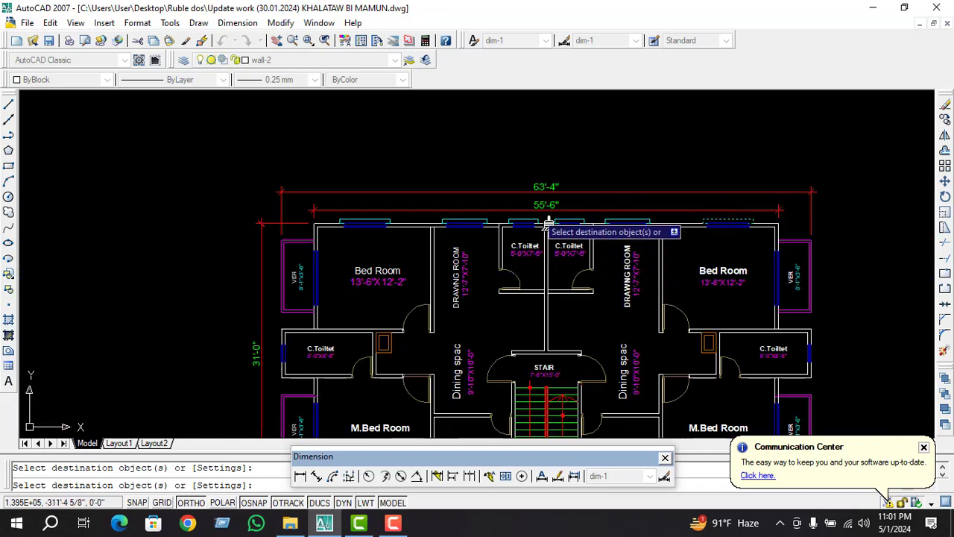
scroll(630, 248, "down", 2)
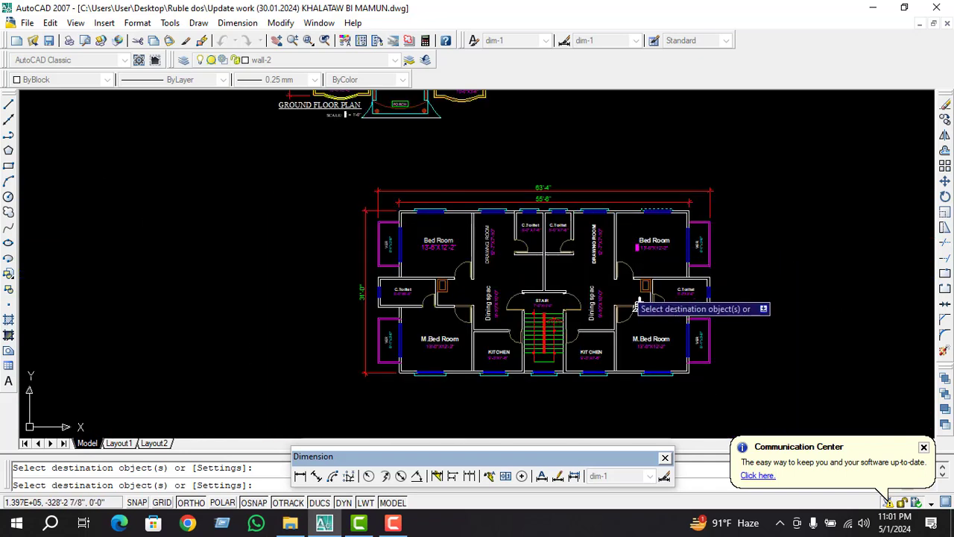
key("Escape")
scroll(718, 309, "up", 2)
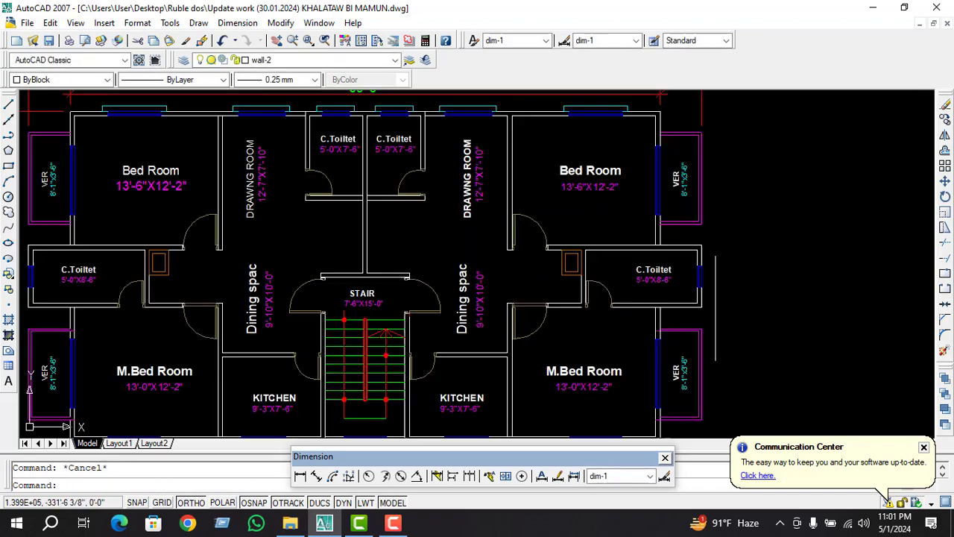
scroll(716, 309, "up", 3)
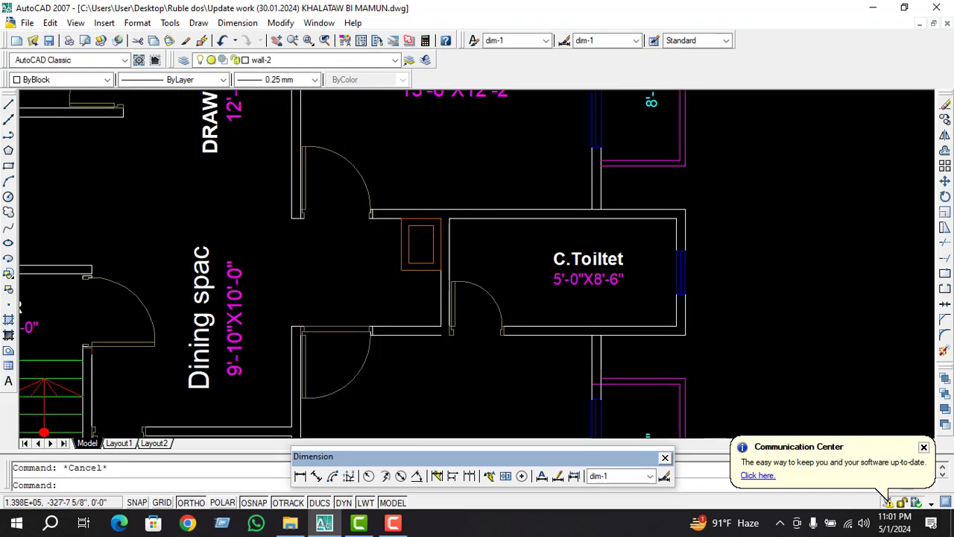
scroll(525, 325, "down", 6)
scroll(525, 326, "up", 3)
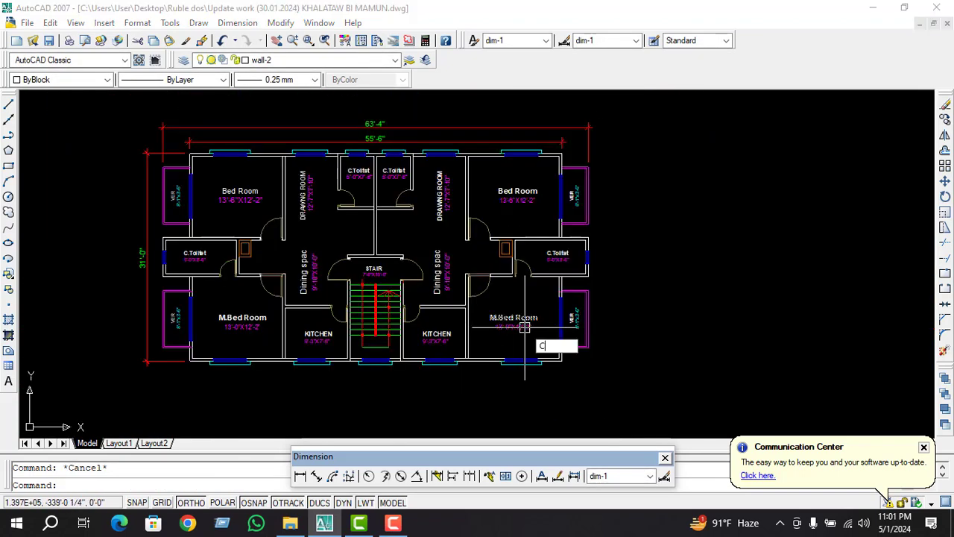
Place a copy of the blue top-wall window block beside the floor plan
type("co")
key("Return")
left_click(399, 150)
key("Return")
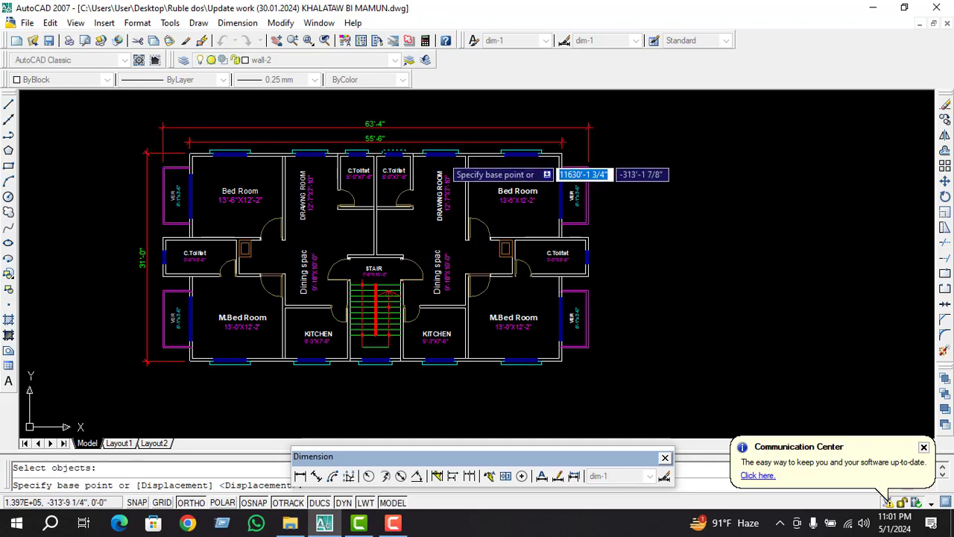
key("Escape")
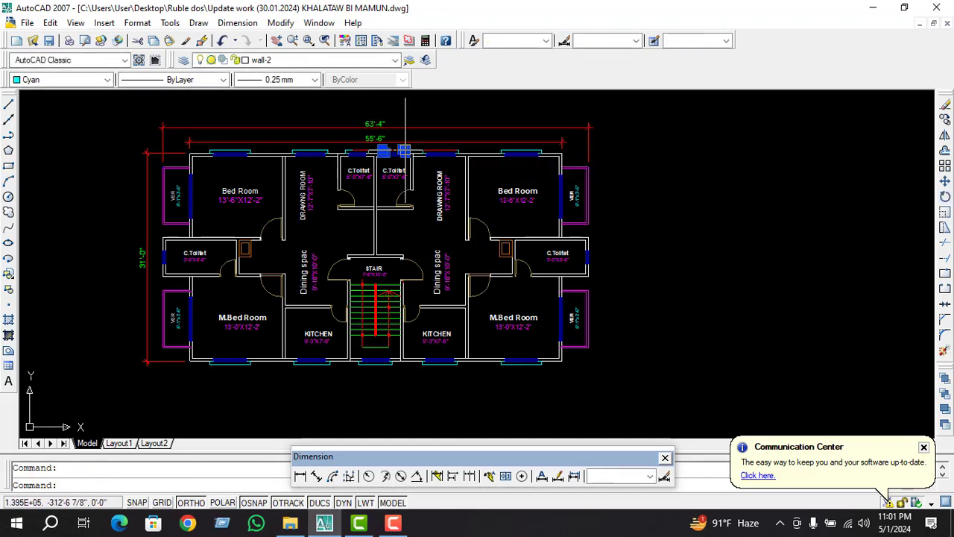
type("c")
key("Return")
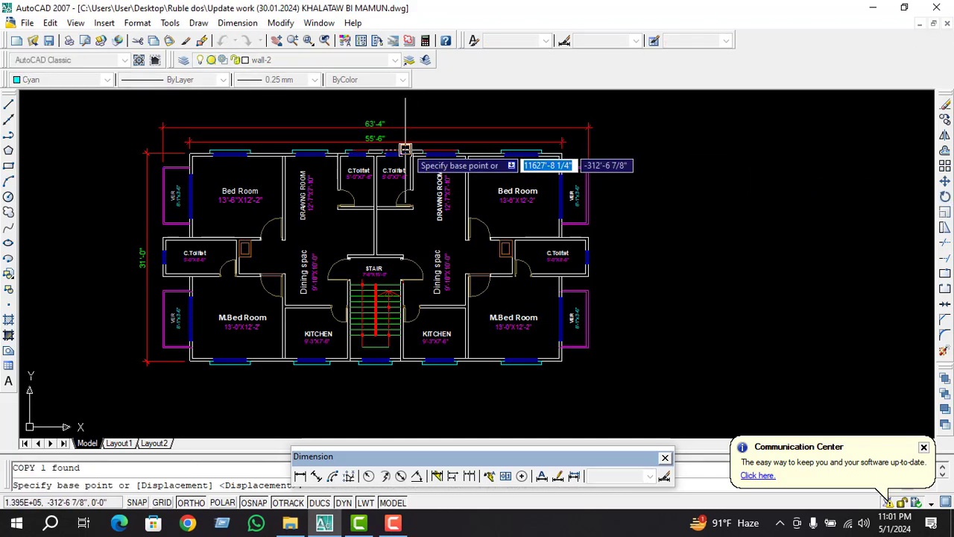
left_click(700, 151)
key("Escape")
Rotate the copied window block so it stands vertically
left_click(661, 188)
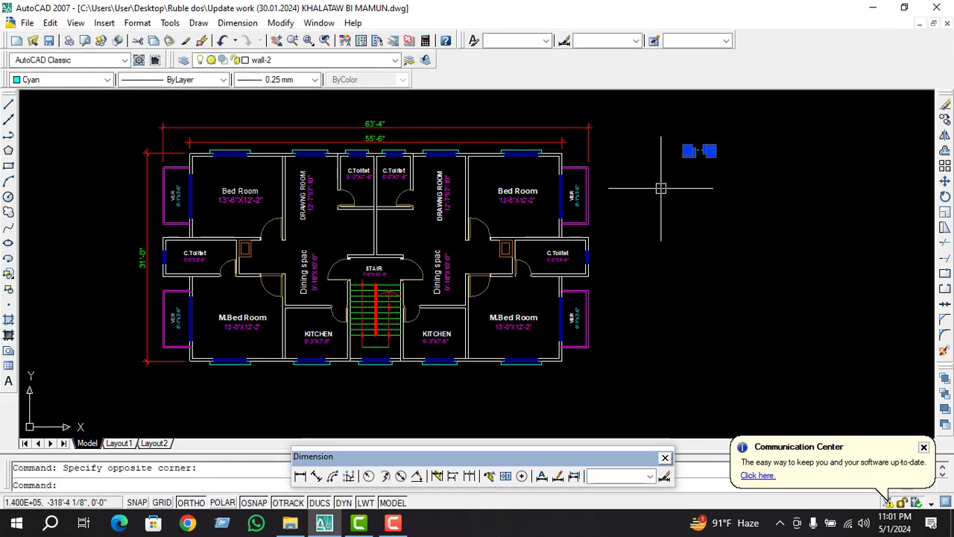
type("ro")
key("Return")
left_click(661, 189)
left_click(661, 224)
key("Escape")
Copy the vertical window block onto the right toilet's outer wall
left_click(729, 192)
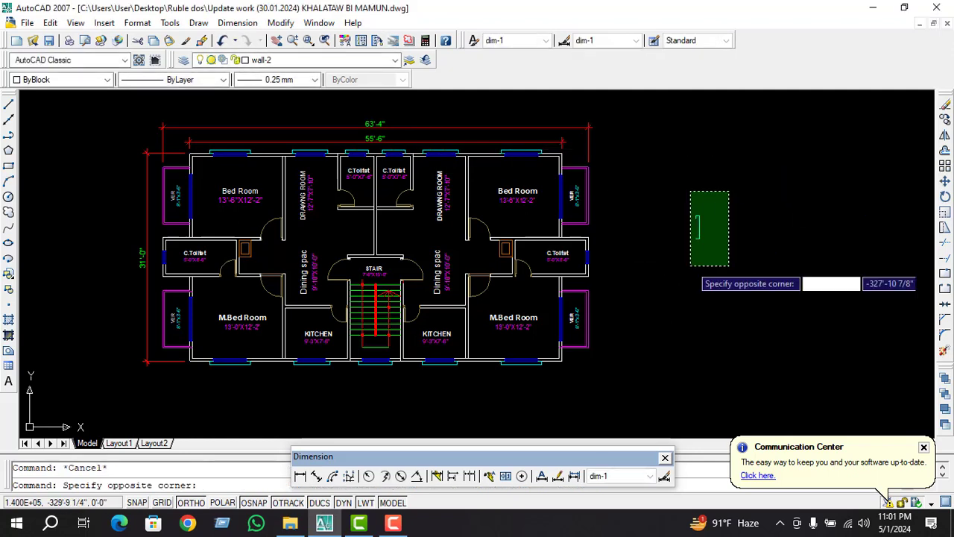
left_click(690, 266)
type("c")
key("Return")
scroll(686, 227, "up", 3)
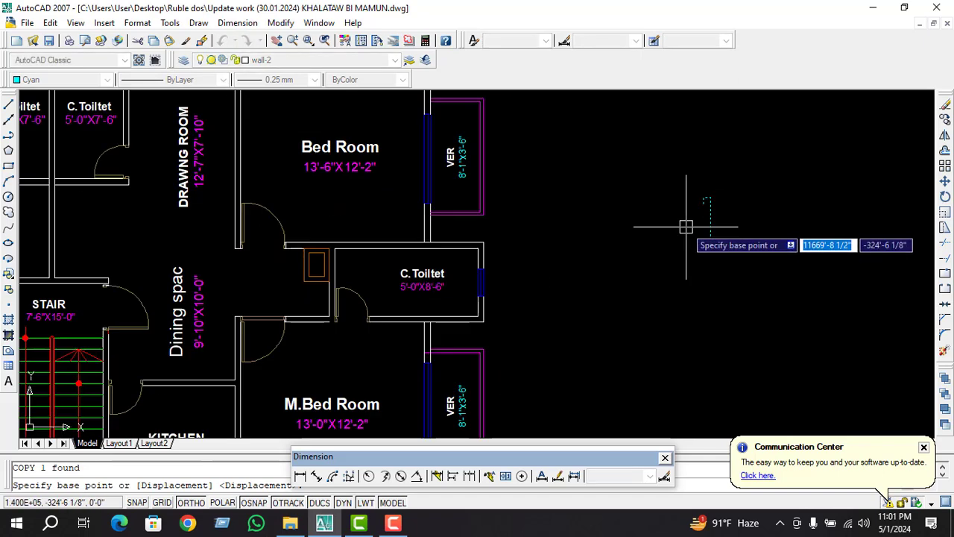
left_click(704, 203)
scroll(484, 275, "up", 3)
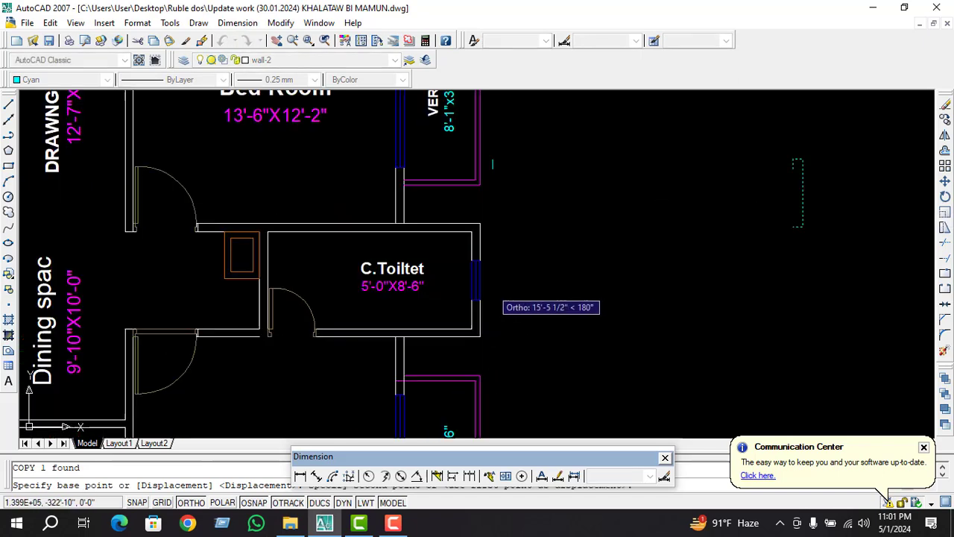
left_click(473, 256)
scroll(522, 261, "down", 3)
key("Escape")
Delete the stray cyan line by the toilet and clear the selection
scroll(596, 265, "down", 2)
scroll(609, 268, "up", 3)
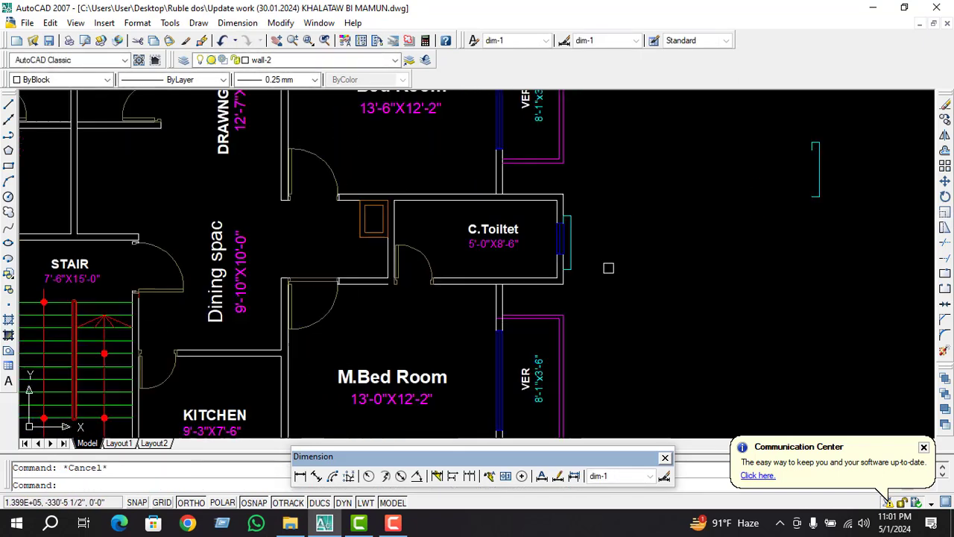
scroll(586, 274, "up", 4)
scroll(586, 275, "down", 5)
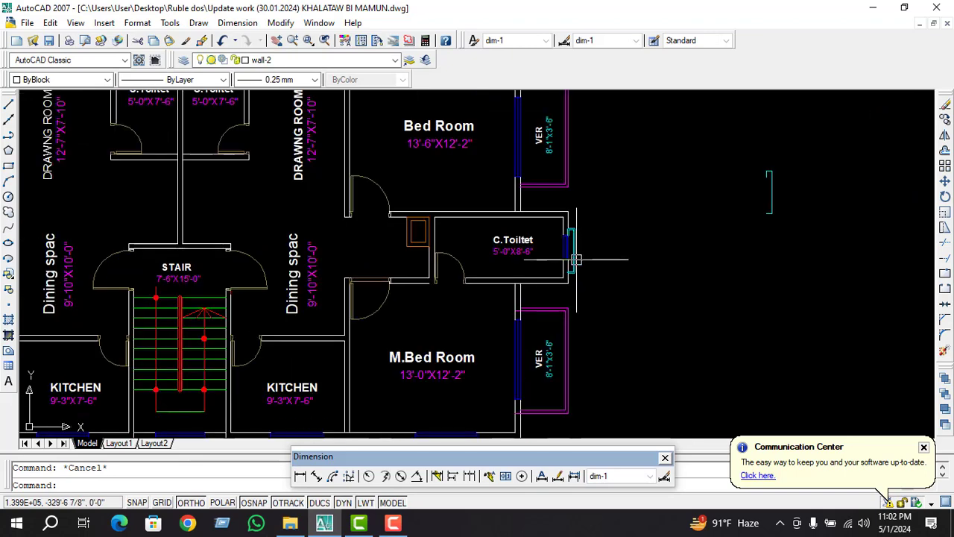
left_click(571, 255)
key("Delete")
scroll(646, 309, "down", 3)
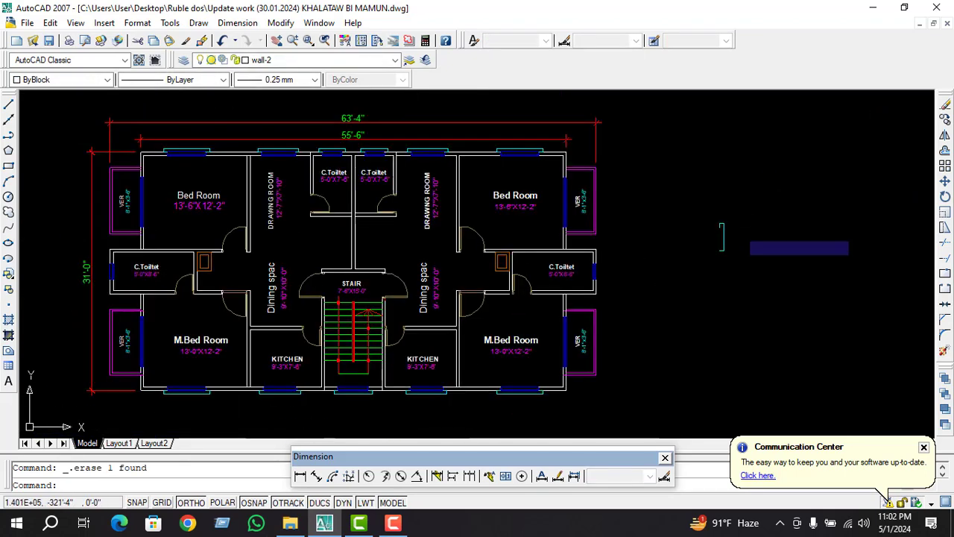
left_click(700, 288)
left_click(700, 287)
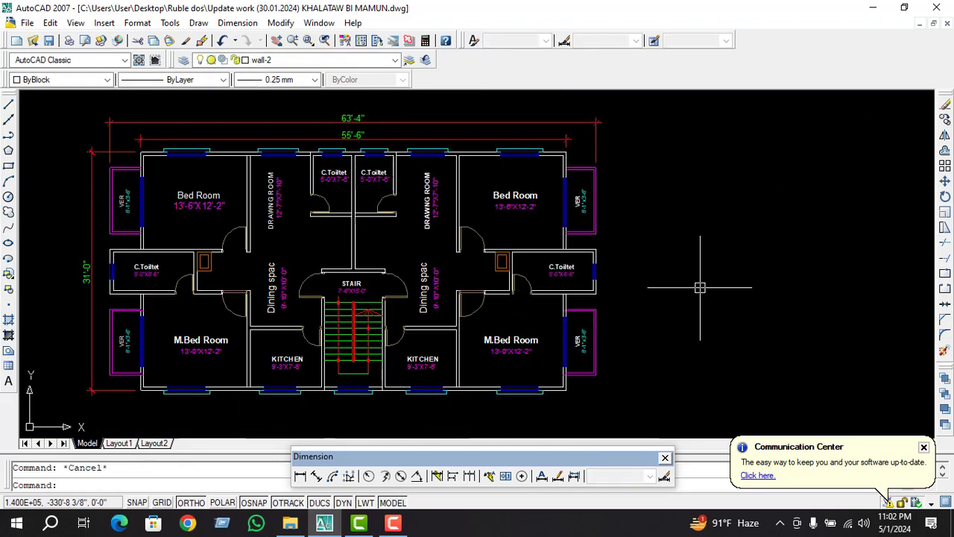
Begin copying objects from the plan, then cancel the copy
type("CO")
key("Return")
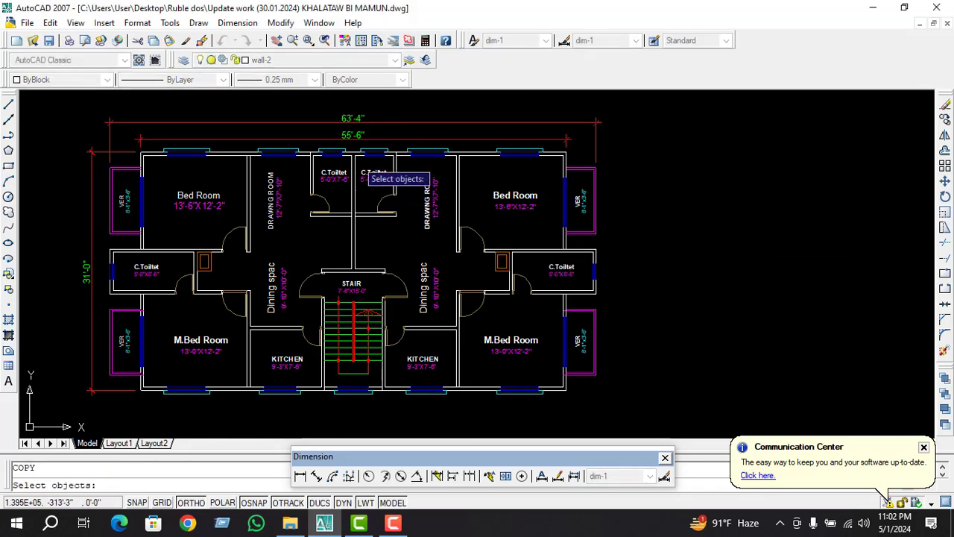
scroll(383, 153, "up", 3)
key("Return")
left_click(454, 165)
scroll(455, 164, "down", 5)
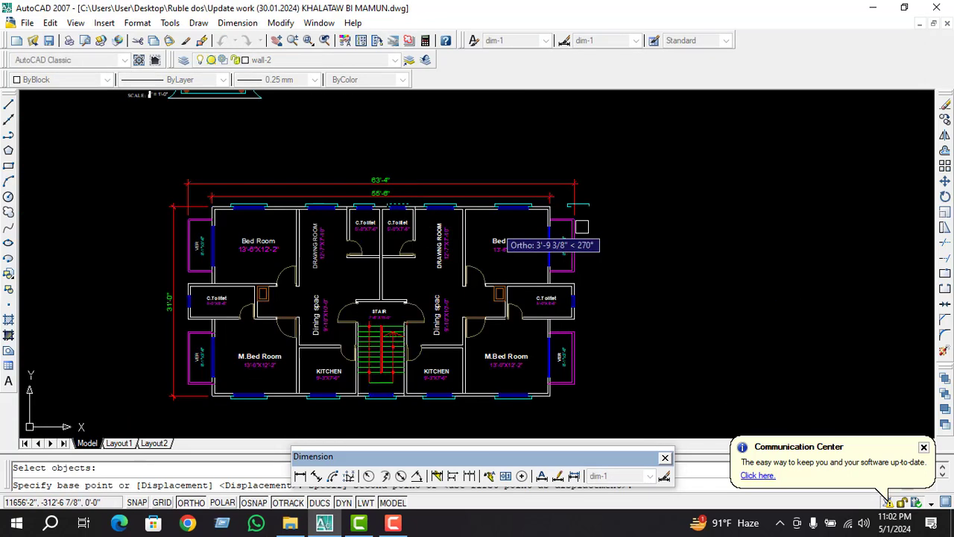
key("Escape")
Rotate the small cyan pieces right of the plan upright and reselect the rotated outline
left_click(743, 217)
left_click(711, 181)
type("ro")
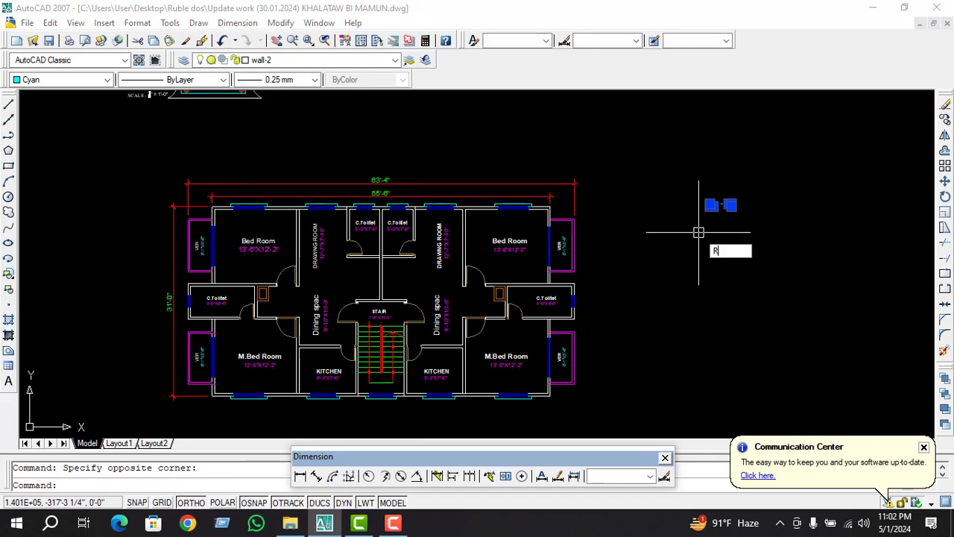
key("Return")
left_click(696, 224)
left_click(667, 291)
key("Escape")
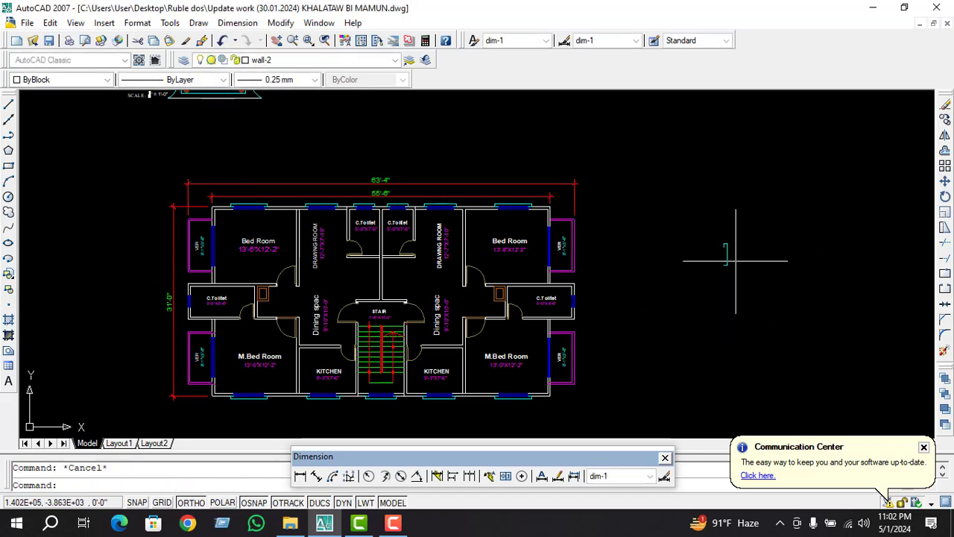
left_click(746, 233)
left_click(709, 300)
Copy the rotated cyan outline onto the right toilet's outer wall
type("co")
key("Return")
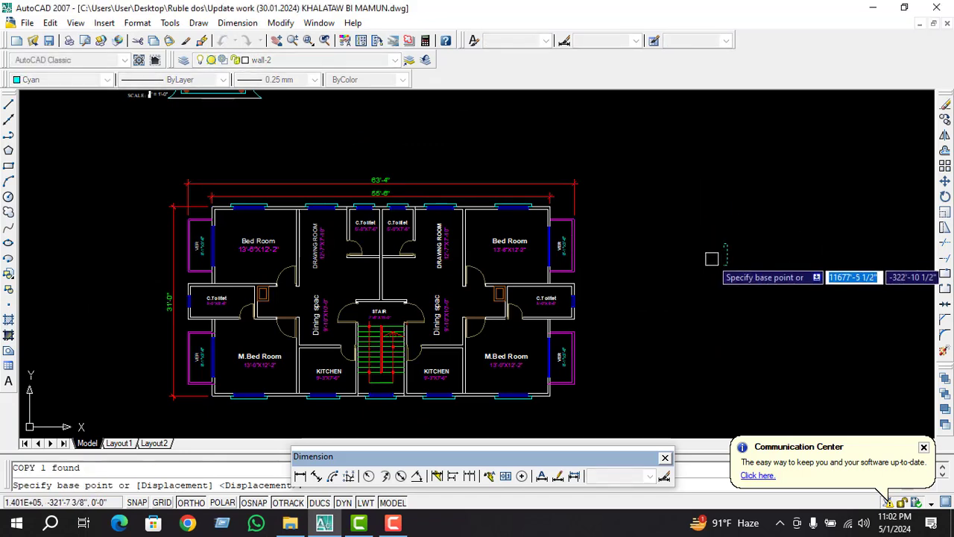
scroll(721, 261, "up", 3)
scroll(446, 355, "up", 3)
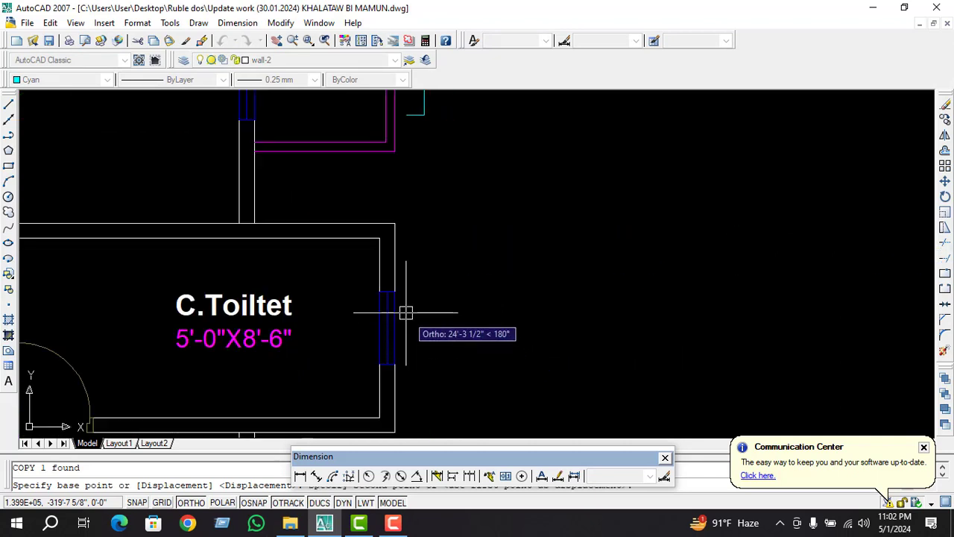
left_click(395, 292)
left_click(395, 261)
key("Escape")
scroll(499, 331, "up", 1)
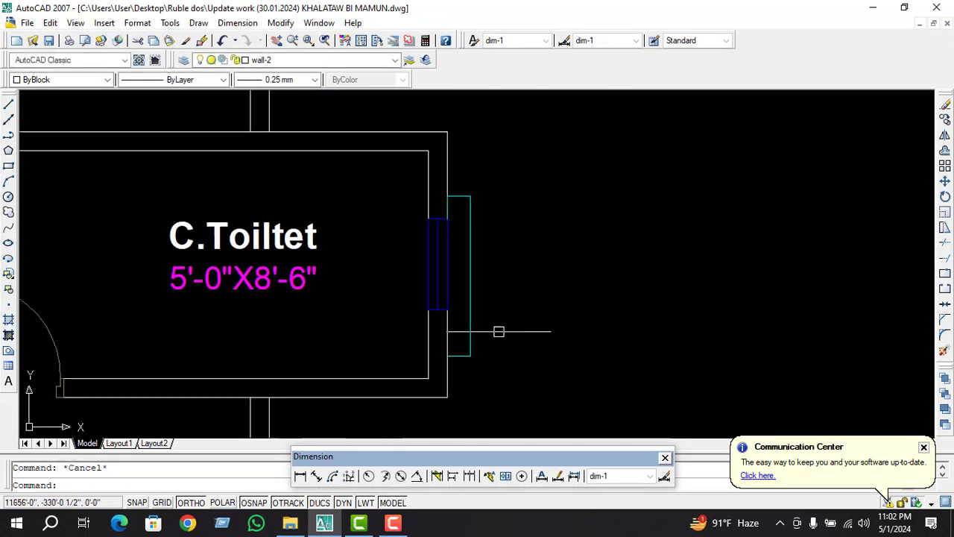
Stretch the outline's lower endpoint so it snaps onto the wall line
left_click(470, 356)
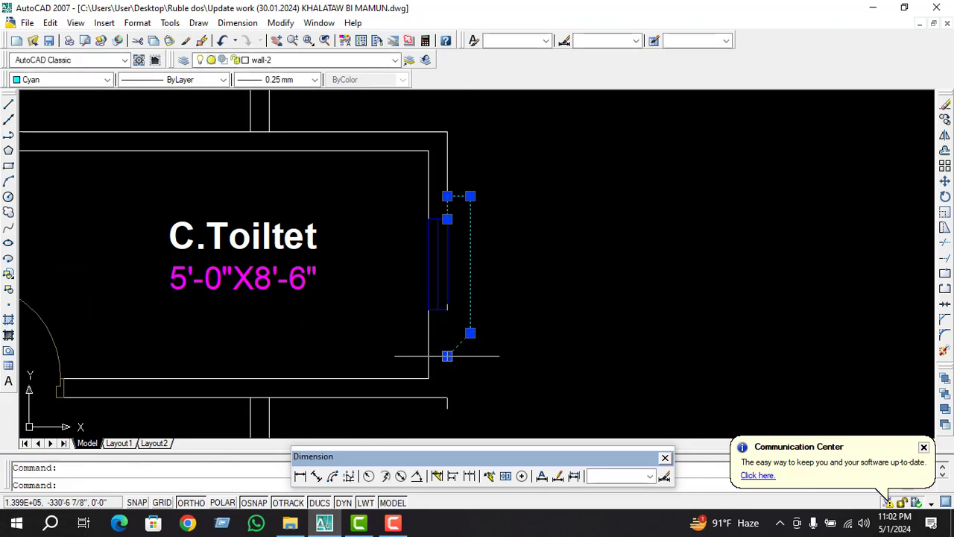
left_click(447, 356)
key("Escape")
key("Escape")
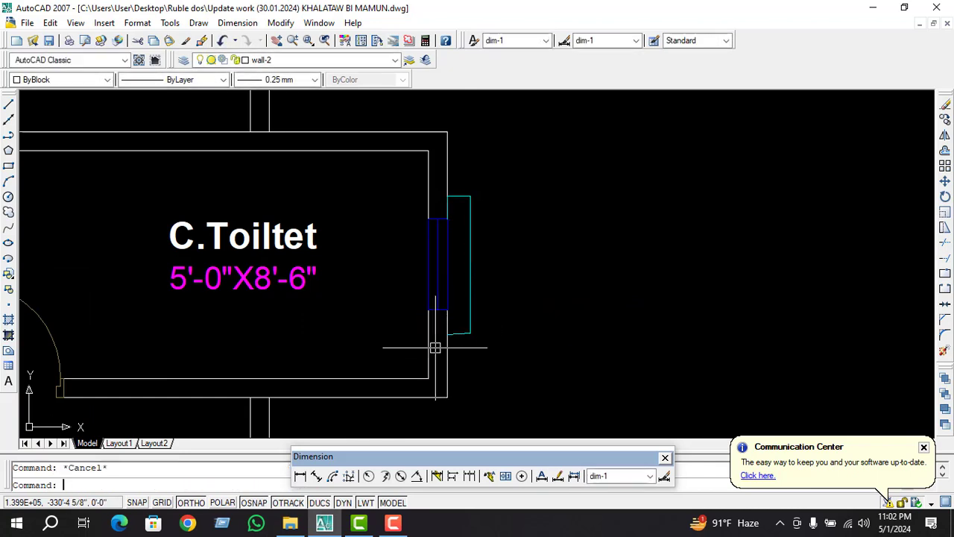
scroll(452, 339, "up", 2)
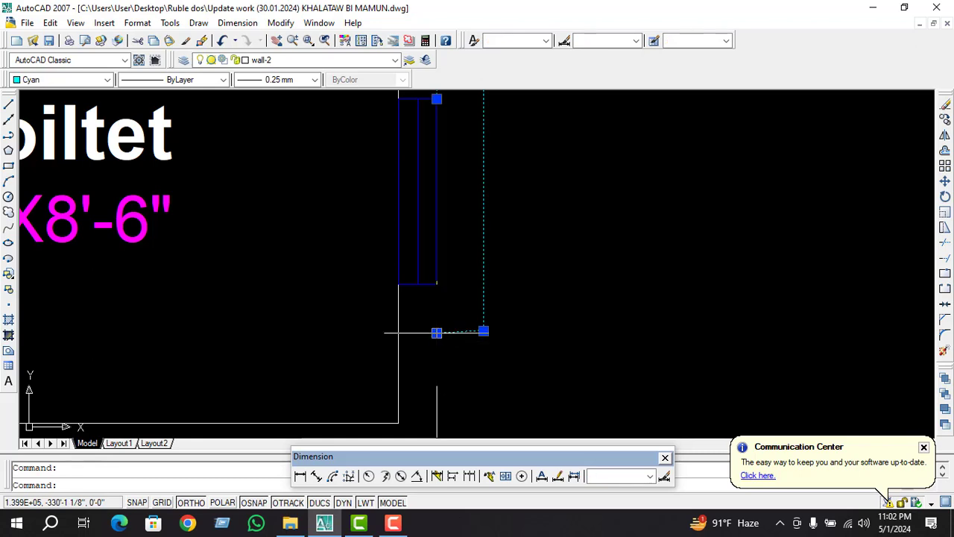
left_click(436, 332)
left_click(437, 333)
scroll(438, 343, "up", 3)
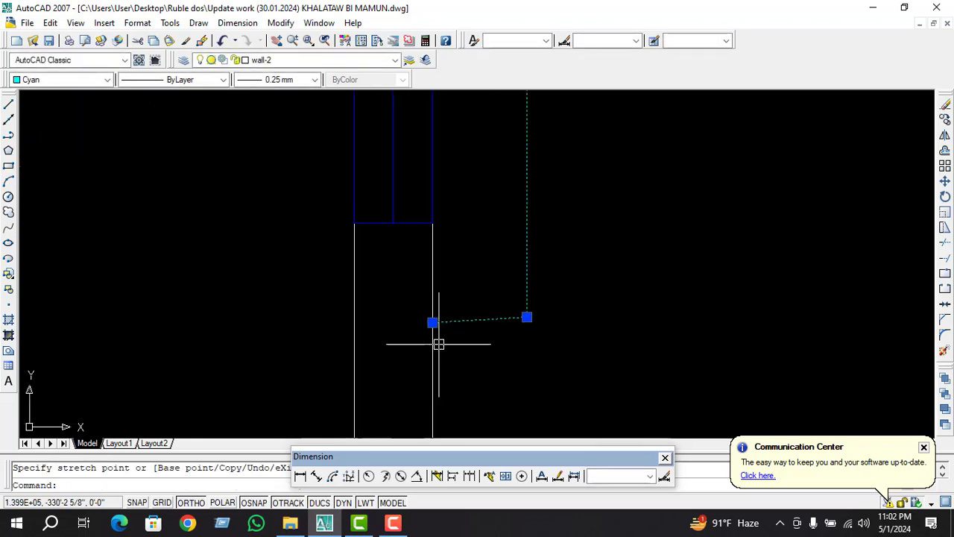
key("Escape")
left_click(432, 322)
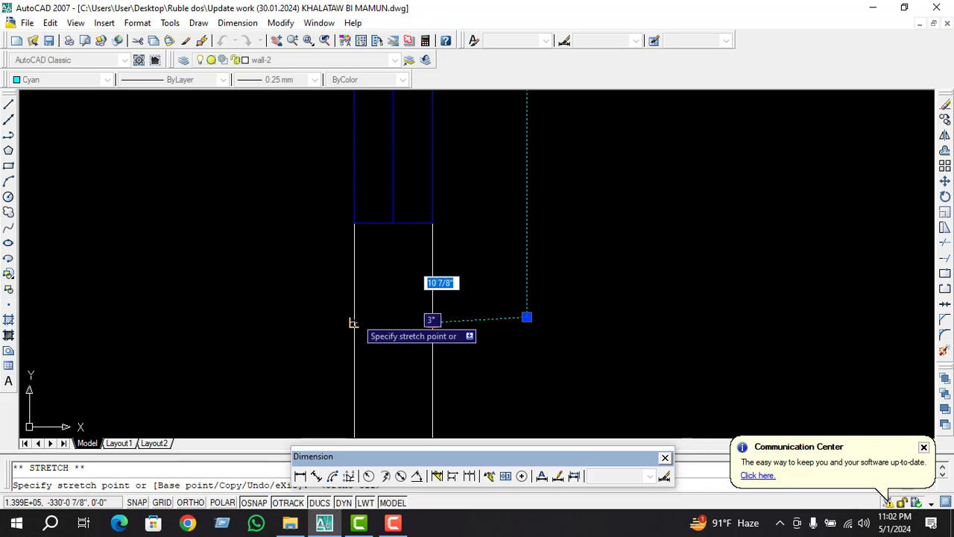
left_click(353, 323)
scroll(538, 343, "down", 2)
Adjust the helper cyan line at the wall corner, then delete it
type("l")
key("Return")
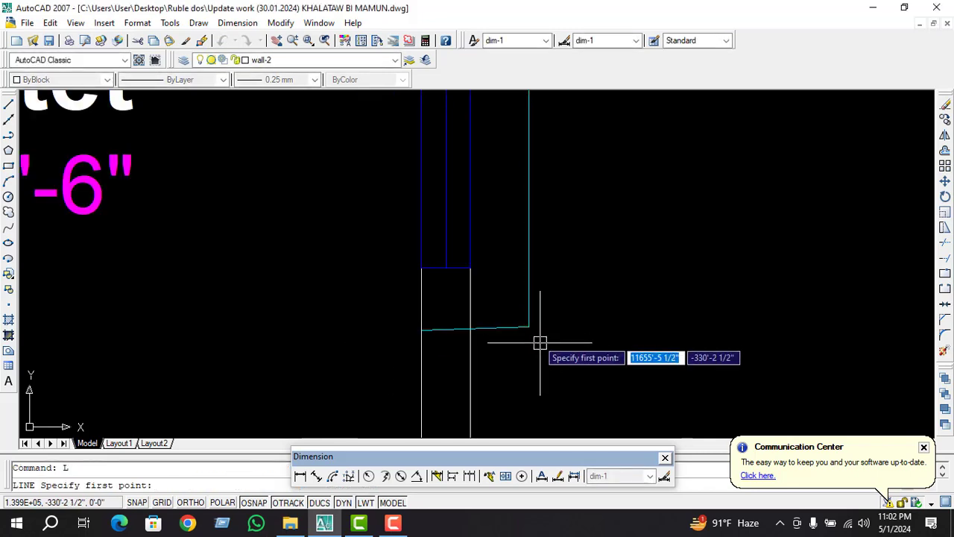
left_click(529, 327)
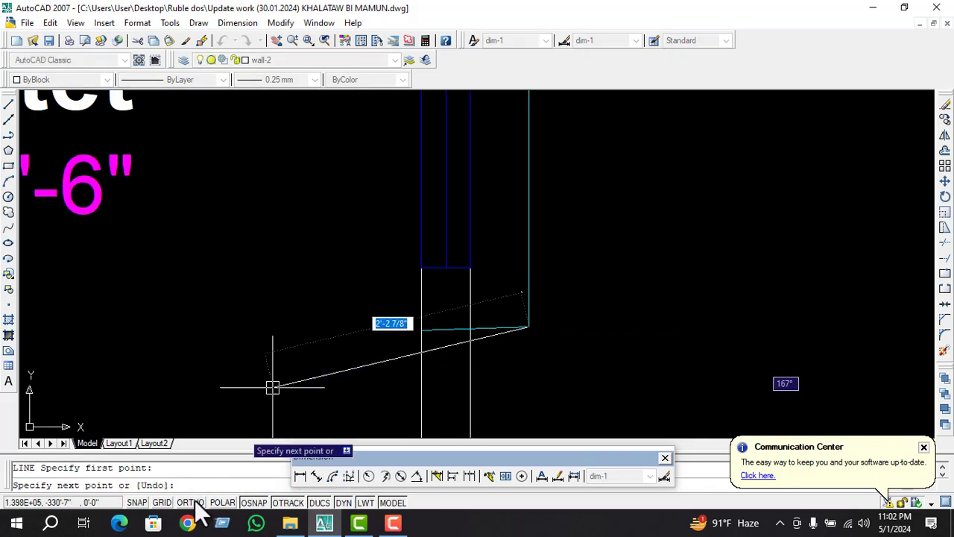
key("Escape")
scroll(367, 337, "up", 3)
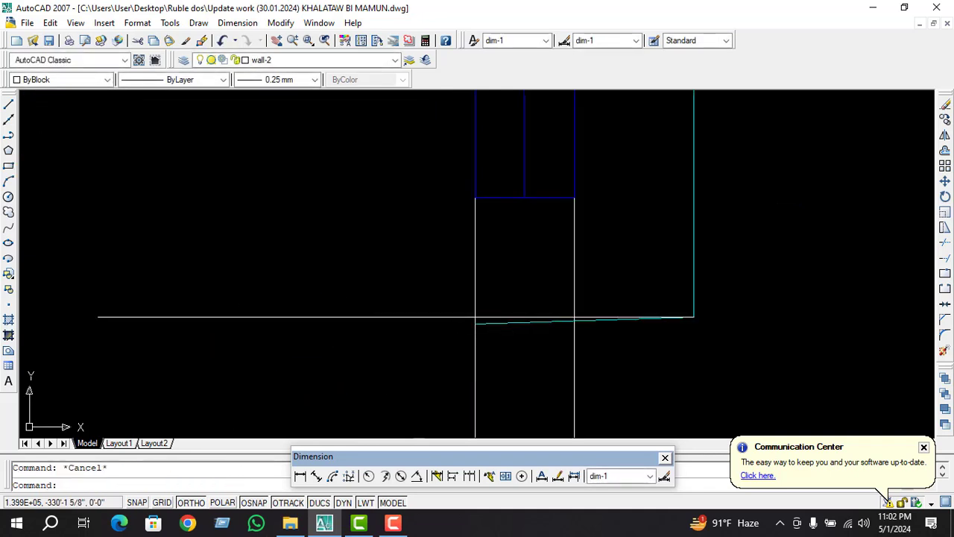
left_click(513, 324)
scroll(418, 307, "up", 3)
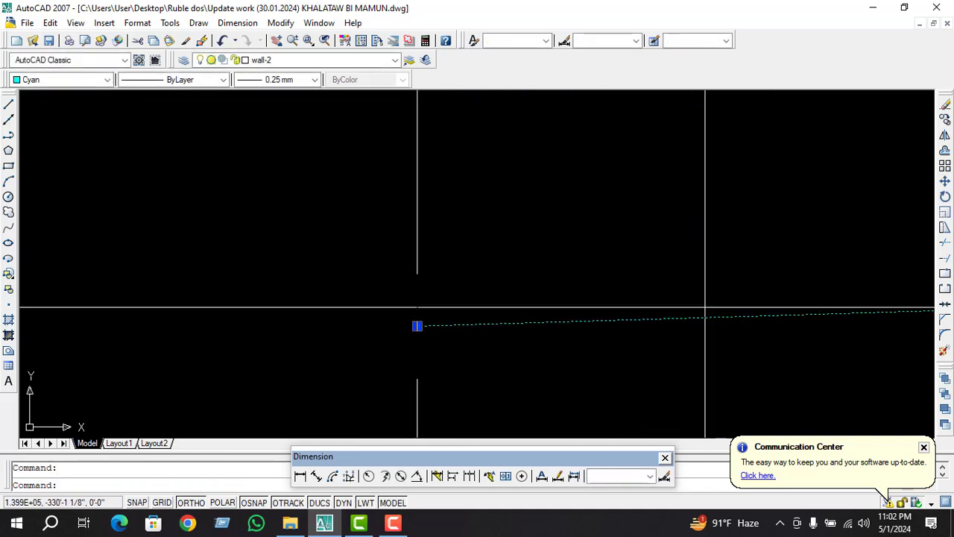
left_click(417, 325)
left_click(417, 307)
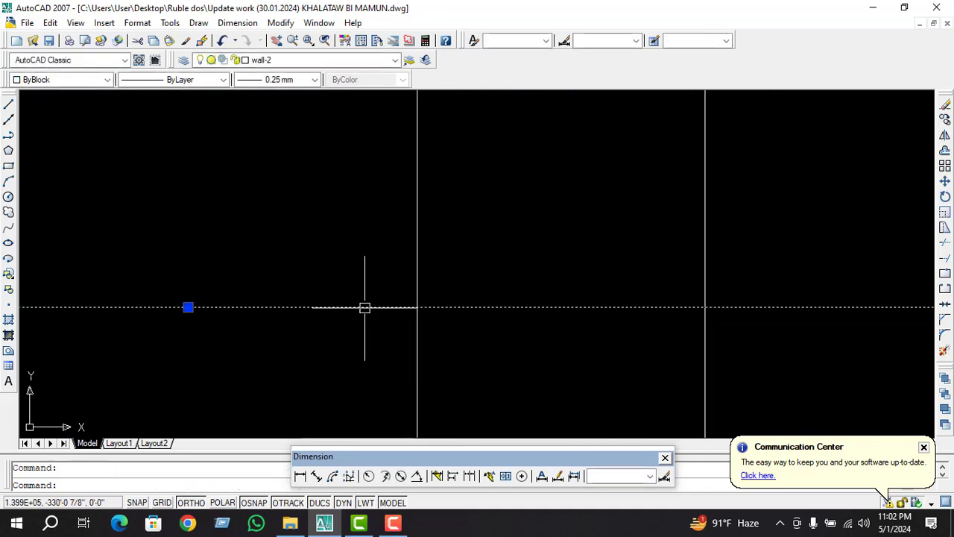
key("Delete")
scroll(372, 335, "down", 3)
scroll(592, 322, "down", 2)
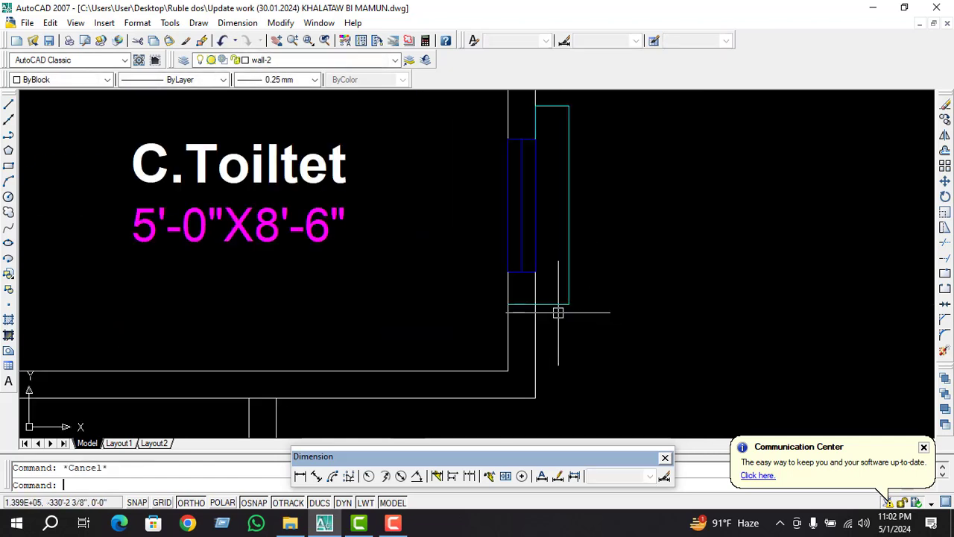
Trim away the short stray segment at the toilet wall
type("tr")
key("Return")
key("Return")
left_click(522, 302)
key("Escape")
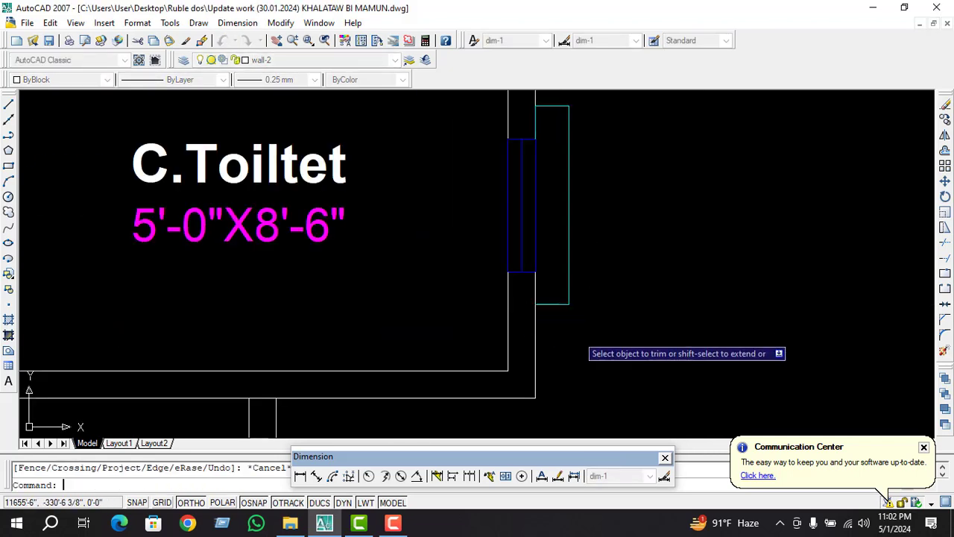
Erase the leftover cyan outline piece beside the plan
scroll(601, 343, "down", 4)
scroll(614, 362, "down", 2)
scroll(641, 291, "down", 2)
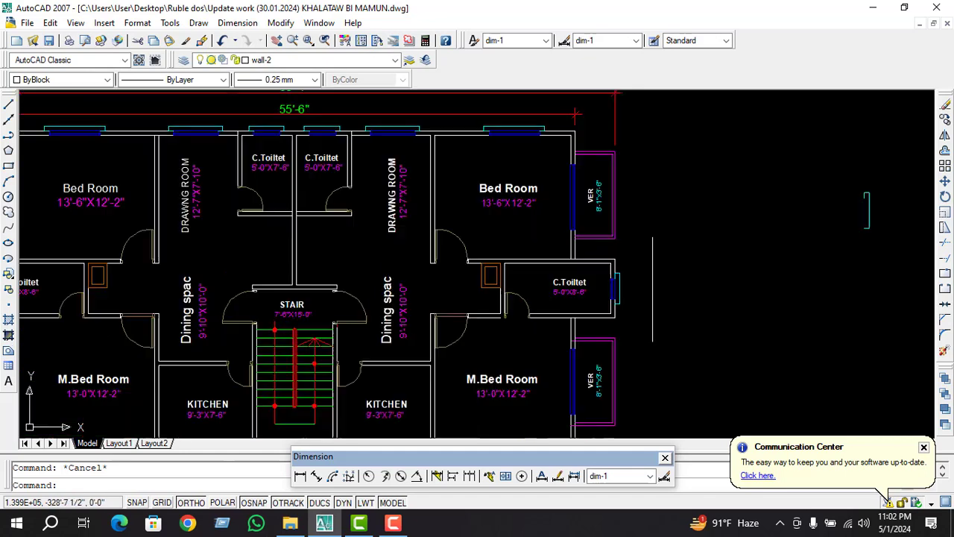
scroll(619, 301, "down", 2)
left_click_drag(831, 193, 758, 292)
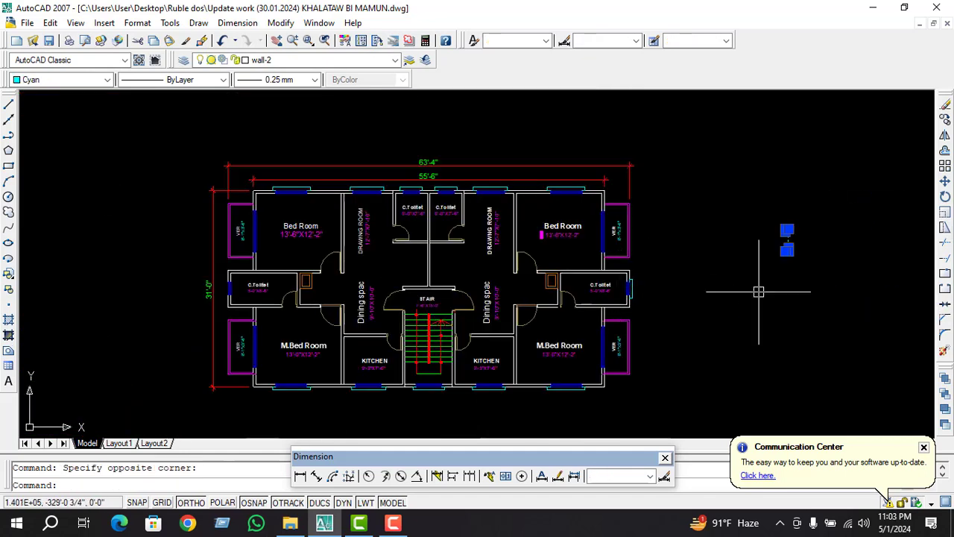
key("Delete")
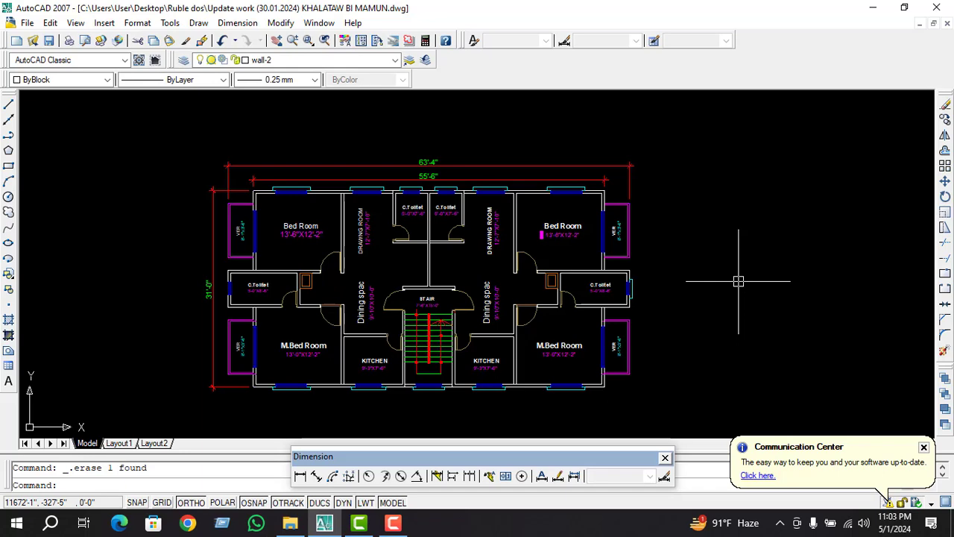
Trim the crossing wall lines at the junction below the two central toilets using a window selection
scroll(364, 352, "up", 2)
key("Escape")
scroll(588, 277, "down", 2)
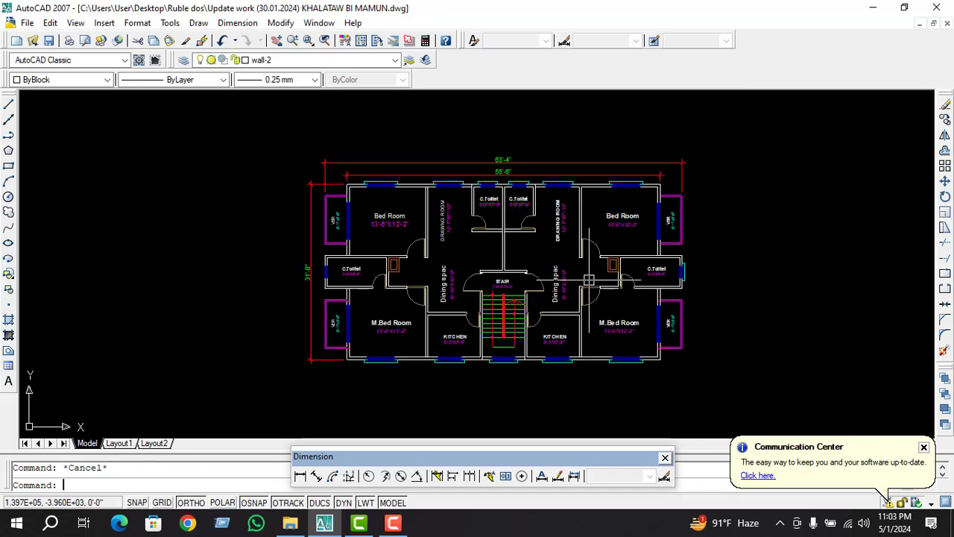
scroll(522, 164, "up", 3)
scroll(522, 163, "up", 2)
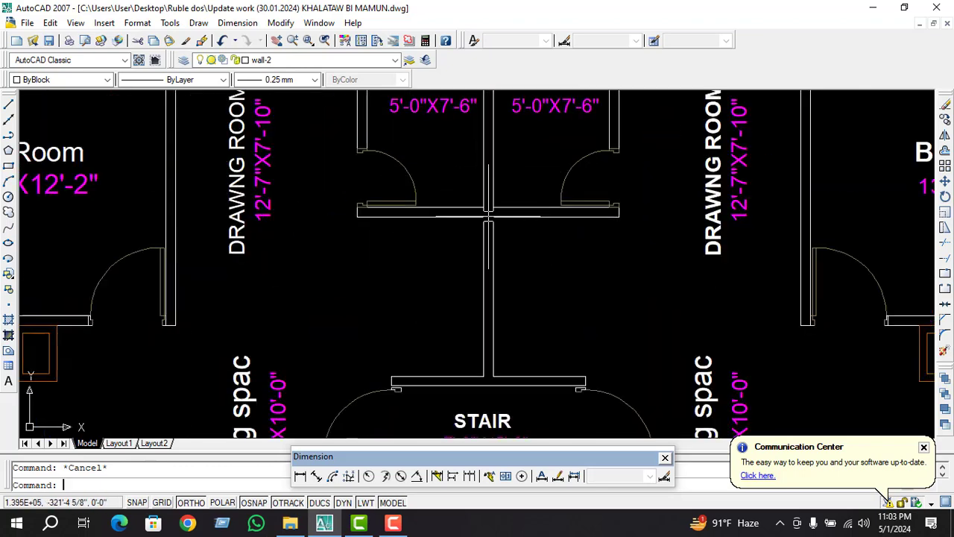
type("tr")
key("Return")
scroll(498, 224, "up", 2)
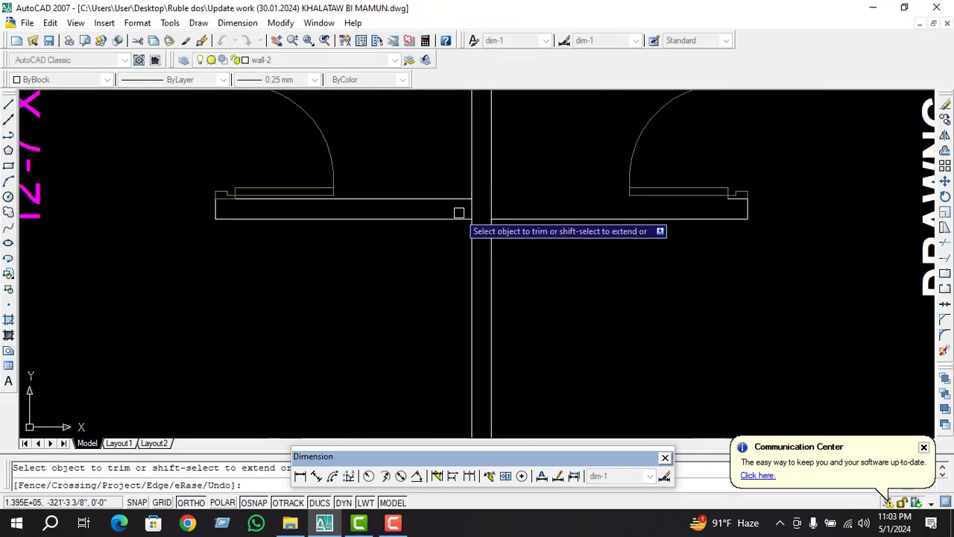
scroll(500, 223, "down", 3)
scroll(496, 222, "up", 3)
left_click(489, 224)
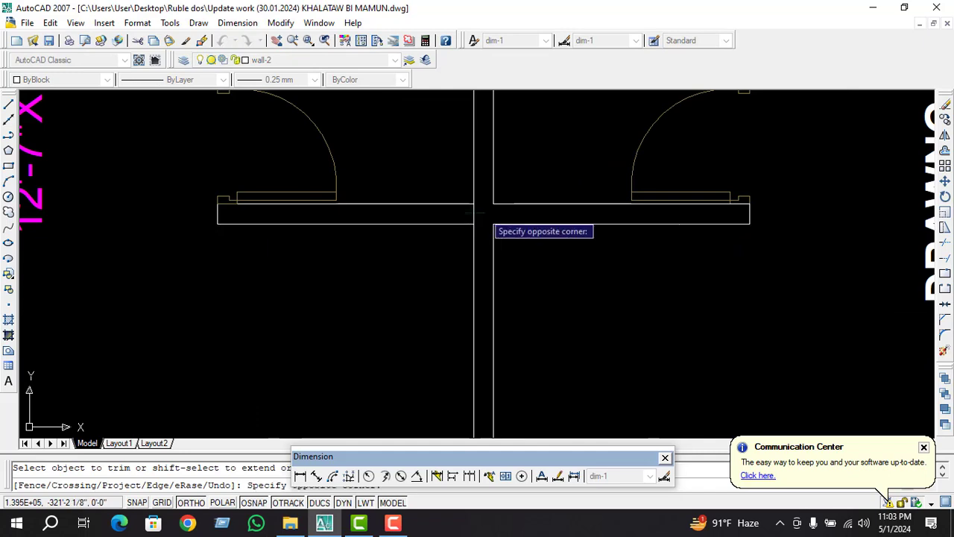
left_click(514, 219)
scroll(581, 265, "down", 3)
scroll(548, 212, "down", 2)
scroll(513, 194, "up", 1)
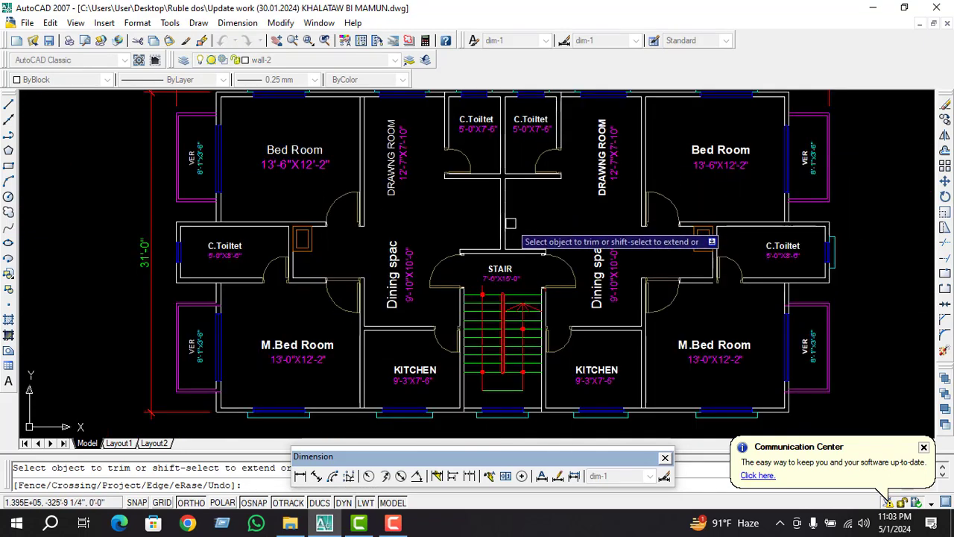
key("Escape")
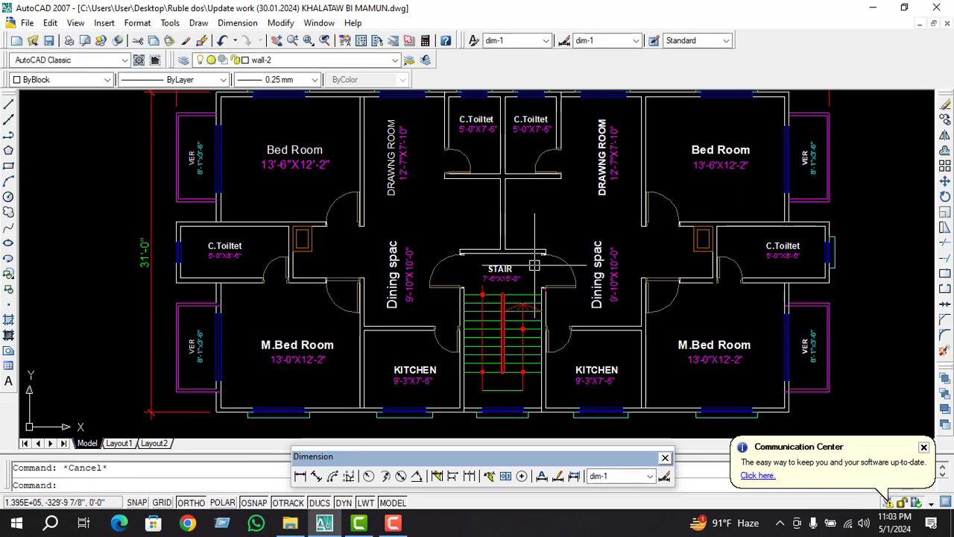
Zoom back out and switch away to another application
scroll(538, 258, "down", 2)
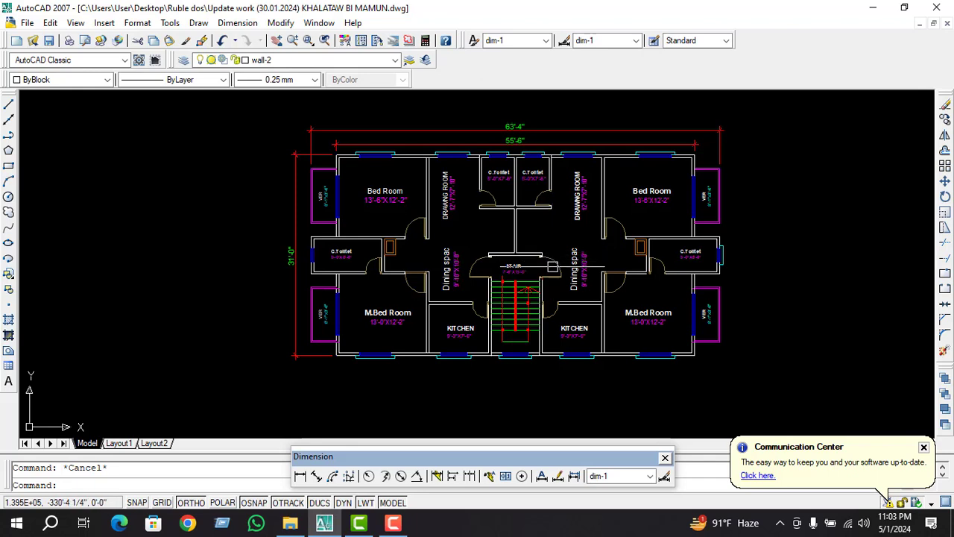
left_click(393, 524)
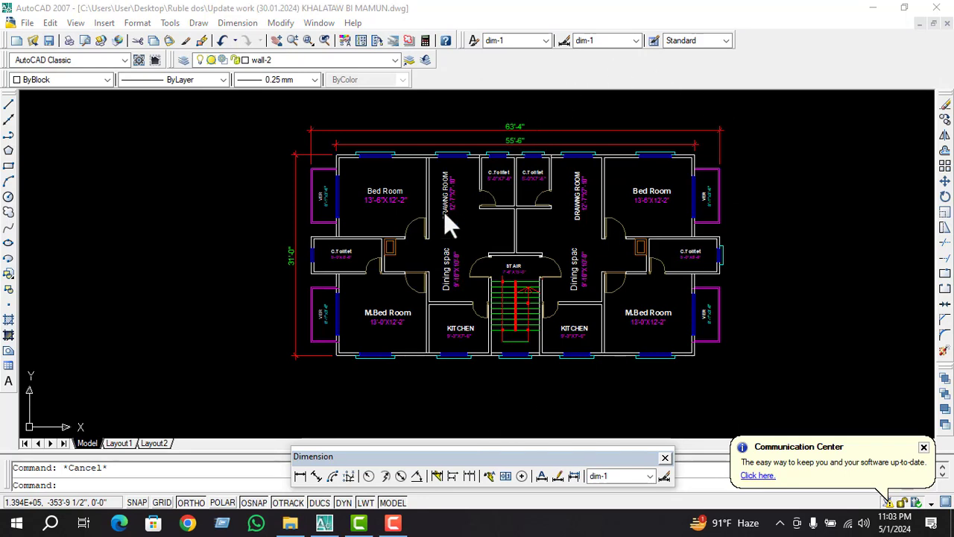
scroll(440, 357, "down", 2)
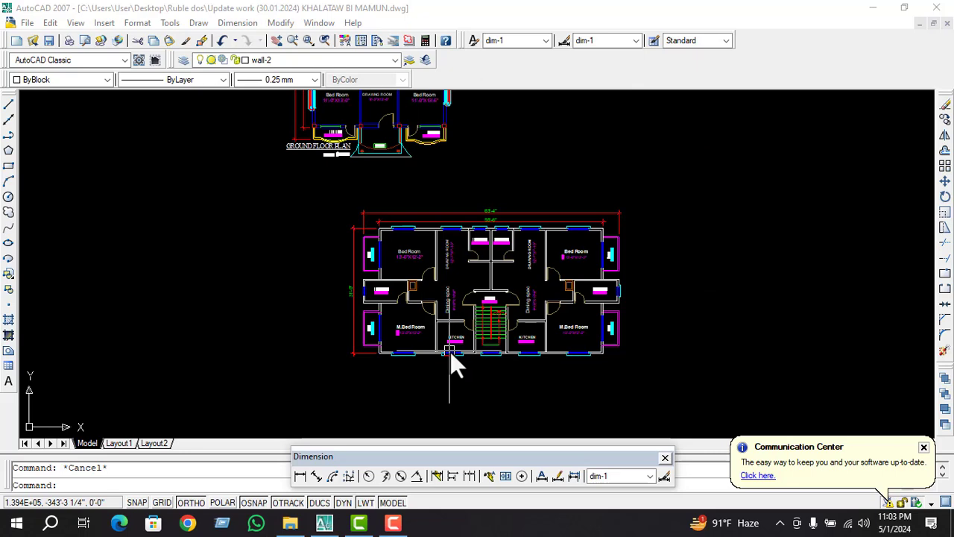
Copy the GROUND FLOOR PLAN title to a spot below the plan
scroll(333, 148, "up", 5)
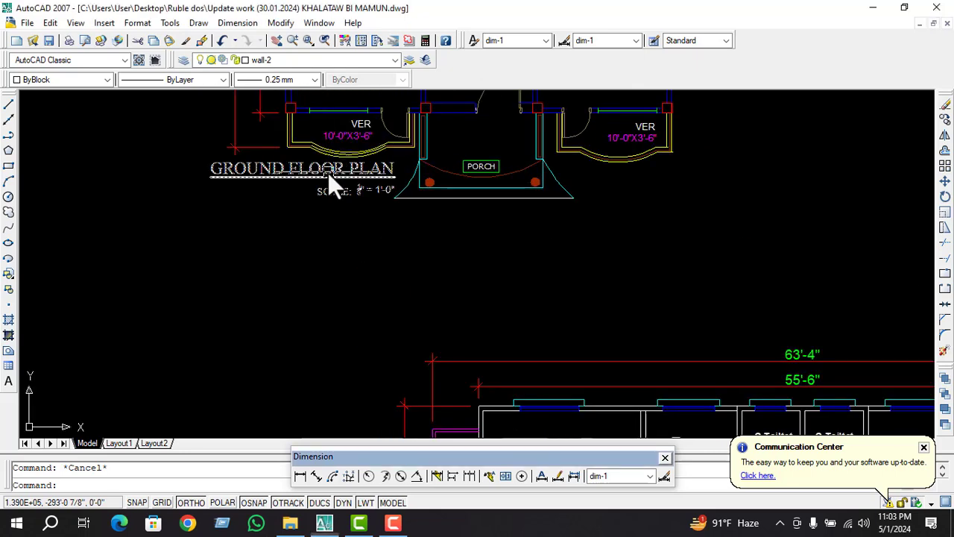
type("tr")
key("Return")
key("Return")
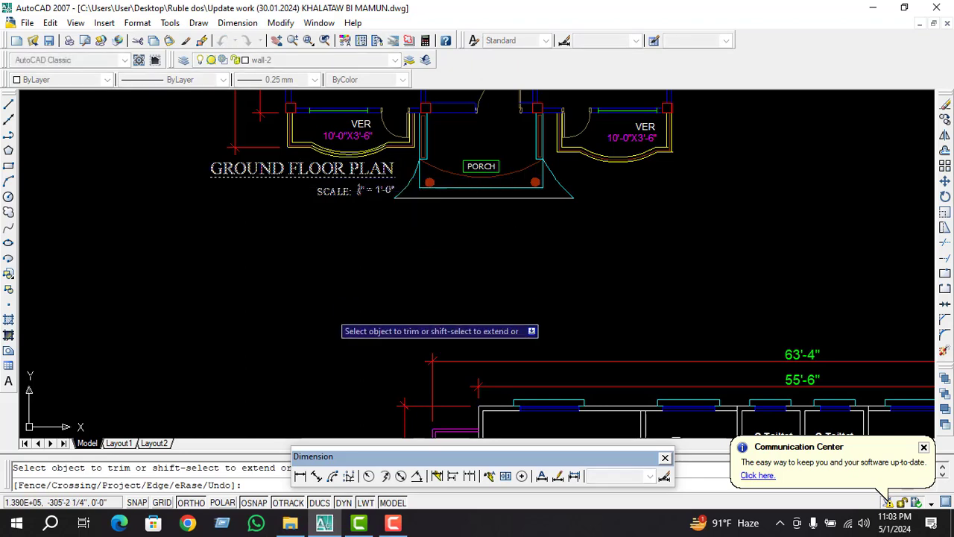
key("Escape")
left_click(326, 185)
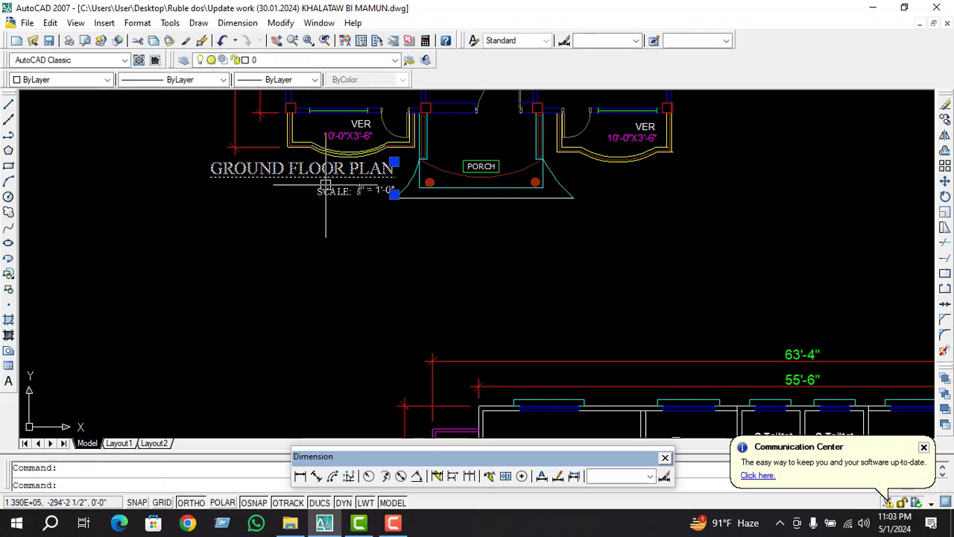
type("co")
key("Return")
left_click(326, 190)
scroll(355, 226, "down", 5)
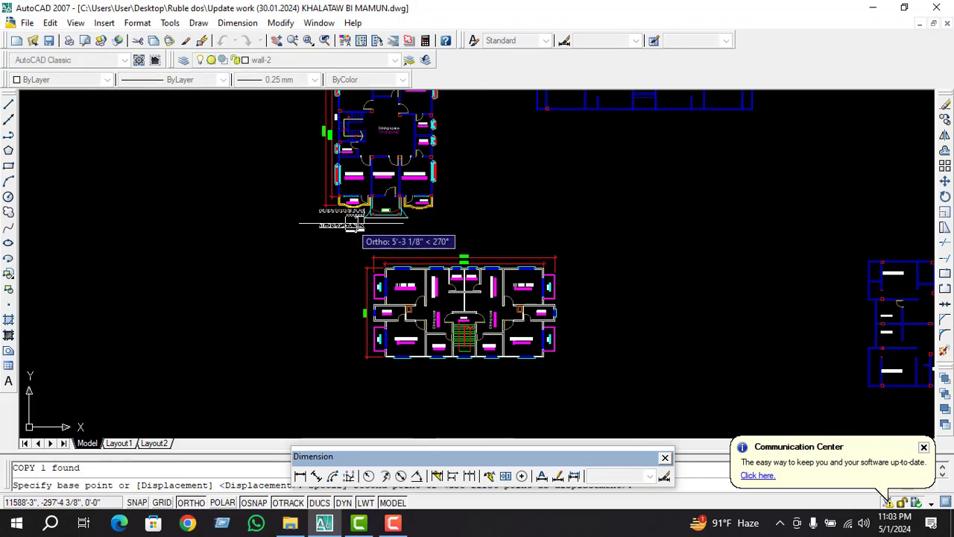
scroll(470, 381, "up", 3)
left_click(457, 373)
key("Escape")
Move the copied title beside the plan's right side, with Ortho turned off
left_click(291, 359)
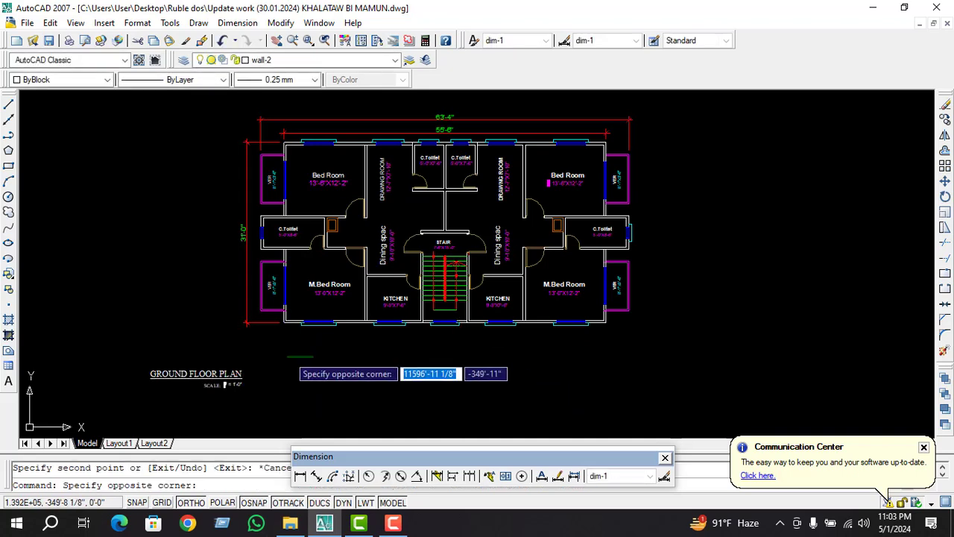
left_click(150, 388)
type("m")
key("Return")
left_click(251, 380)
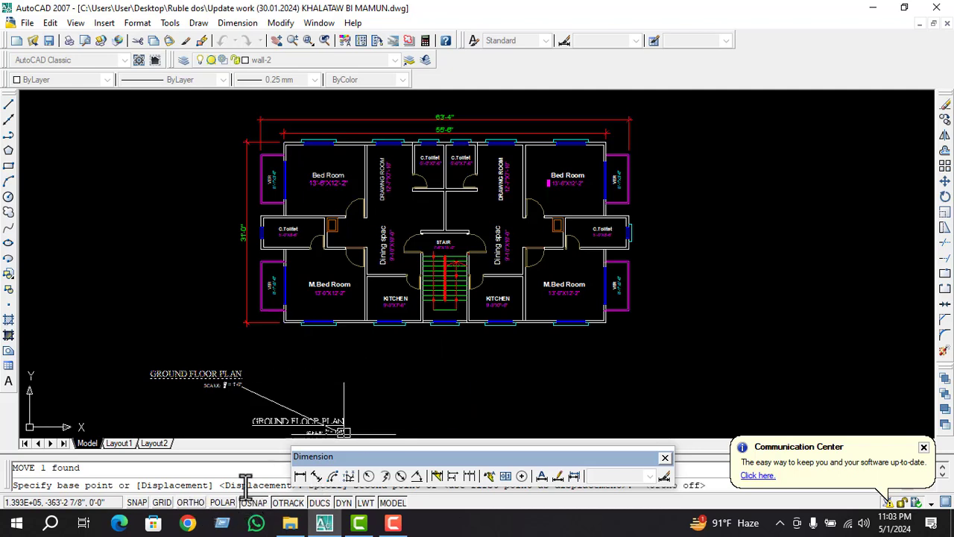
key("F8")
left_click(648, 220)
key("Escape")
Rotate the title and scale note 90° with Ortho on so they stand vertically
left_click(769, 193)
left_click(717, 227)
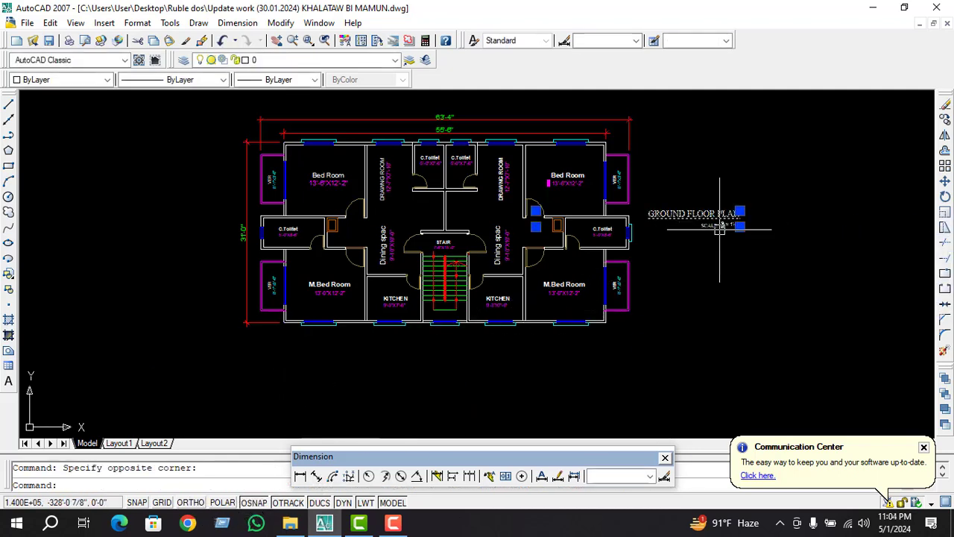
type("R")
key("Return")
left_click(739, 213)
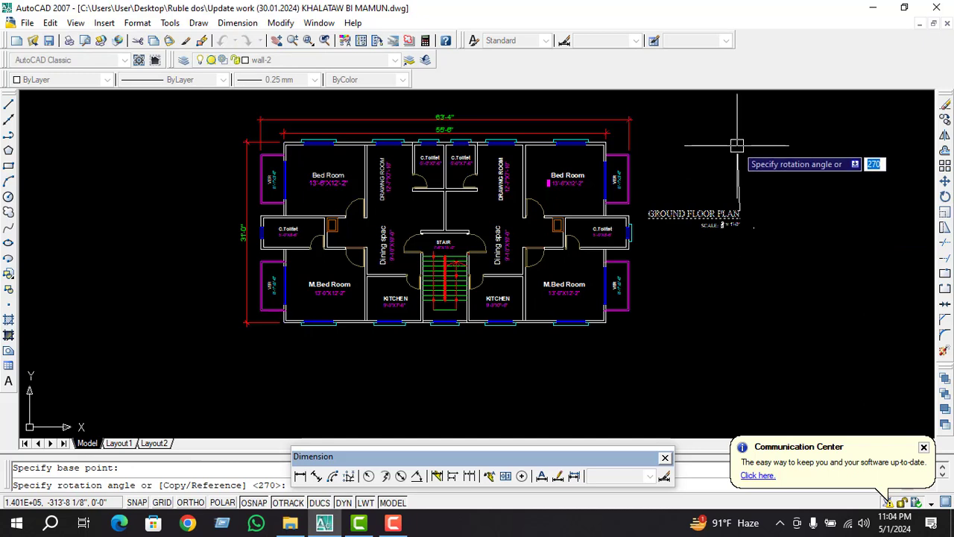
left_click(191, 503)
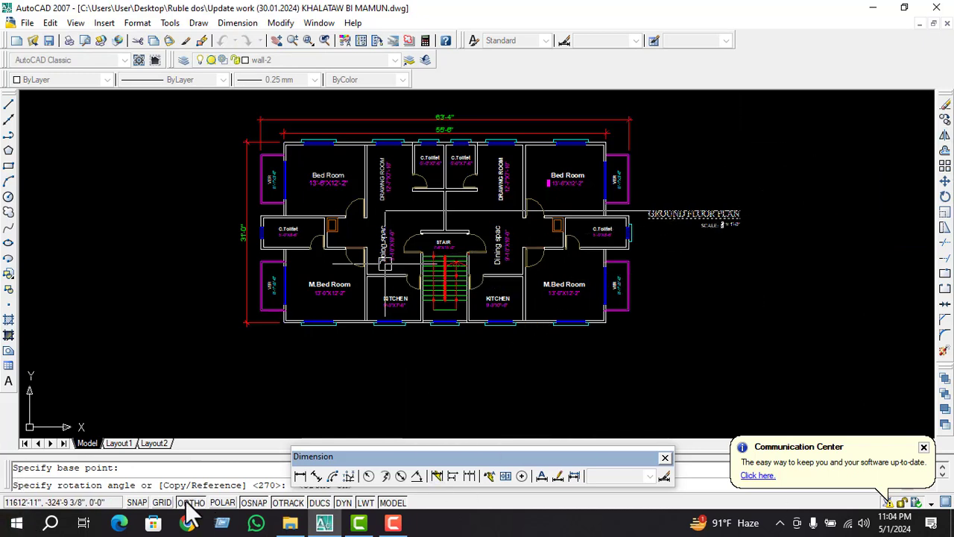
left_click(741, 128)
key("Escape")
Try repositioning the vertical title but cancel, leaving it beside the plan's right edge
left_click(778, 159)
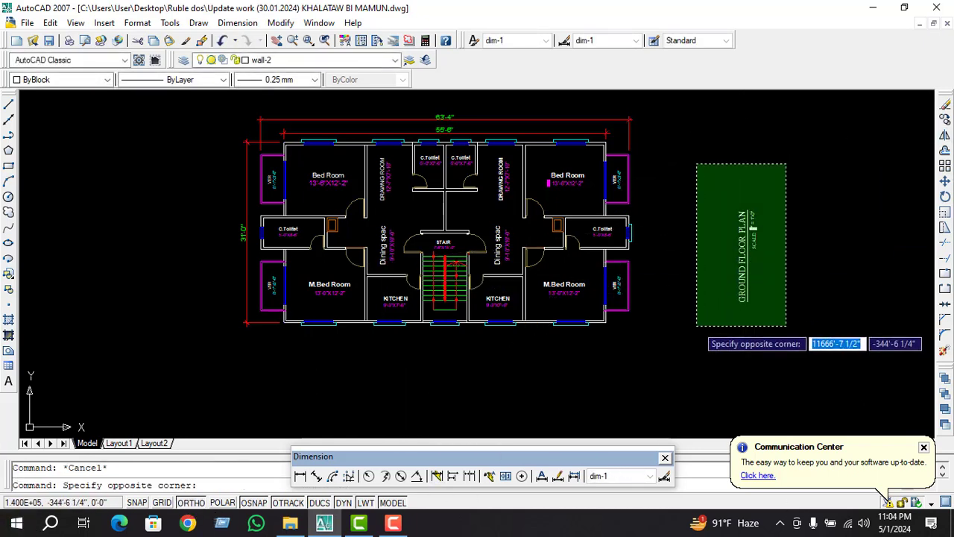
left_click(697, 328)
key("m")
key("Return")
key("Return")
scroll(697, 324, "up", 4)
key("Escape")
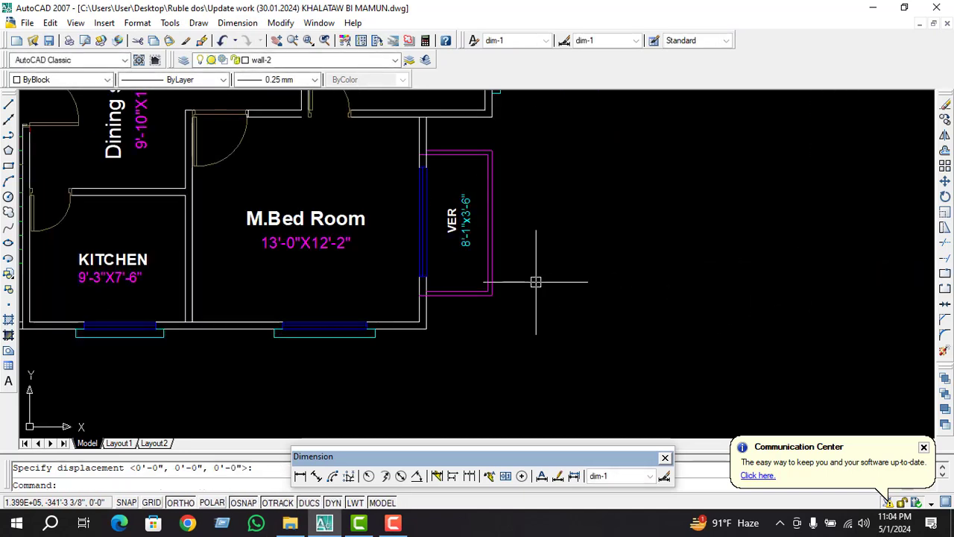
scroll(539, 283, "down", 5)
scroll(596, 286, "up", 5)
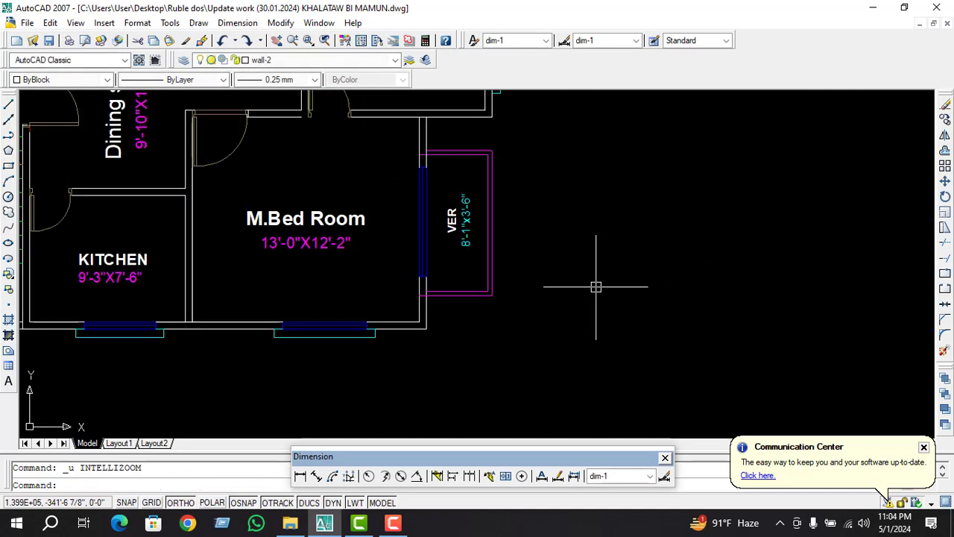
scroll(596, 283, "down", 4)
key("Escape")
left_click(770, 198)
left_click(729, 276)
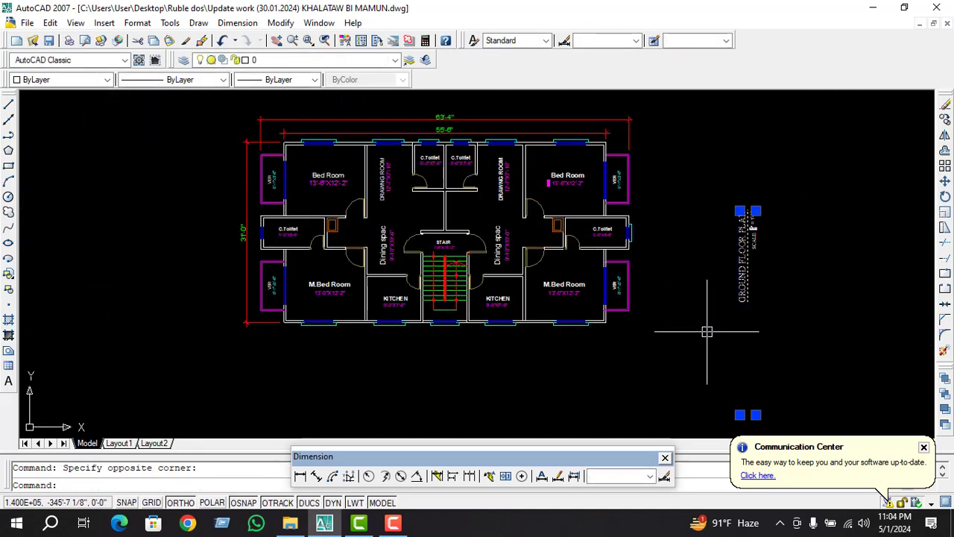
scroll(715, 320, "up", 3)
key("m")
key("Return")
left_click(740, 295)
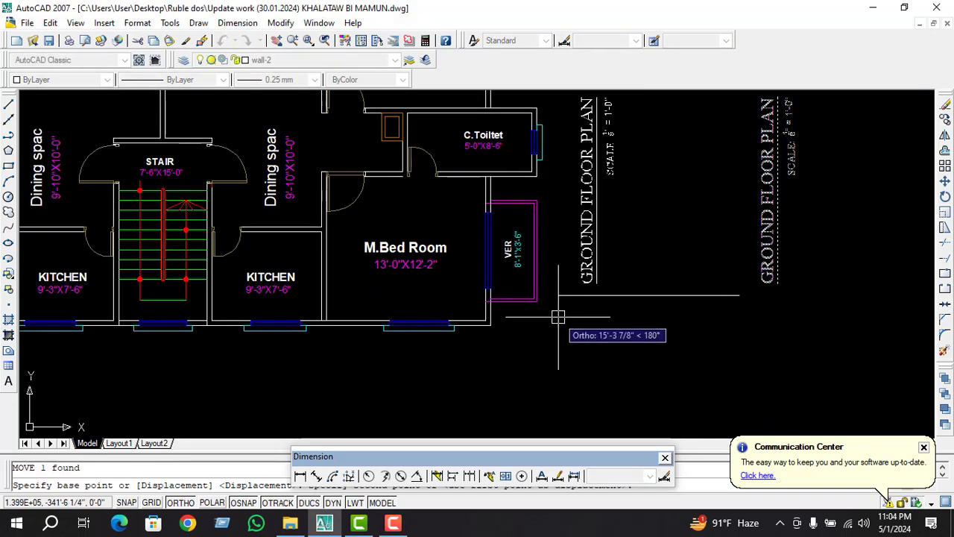
key("Escape")
scroll(577, 302, "down", 2)
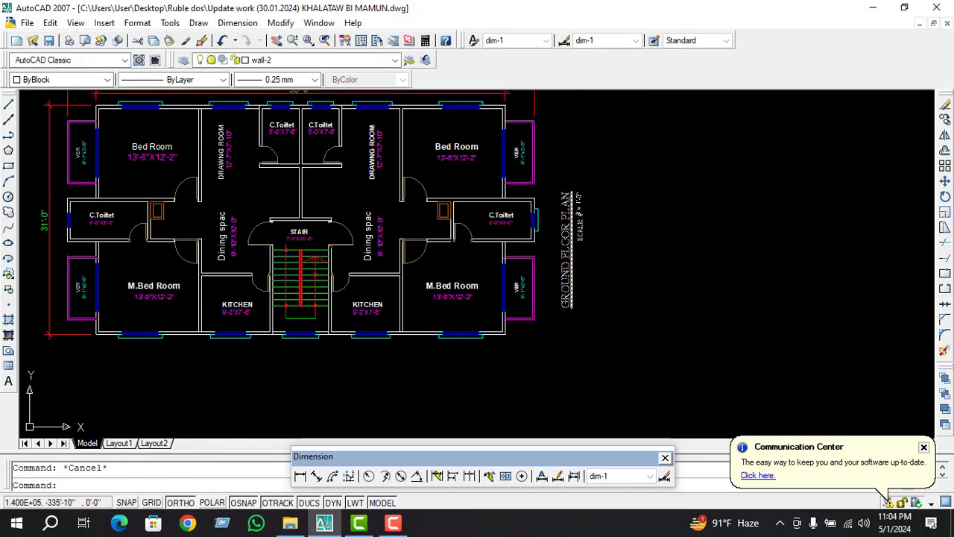
scroll(634, 291, "down", 1)
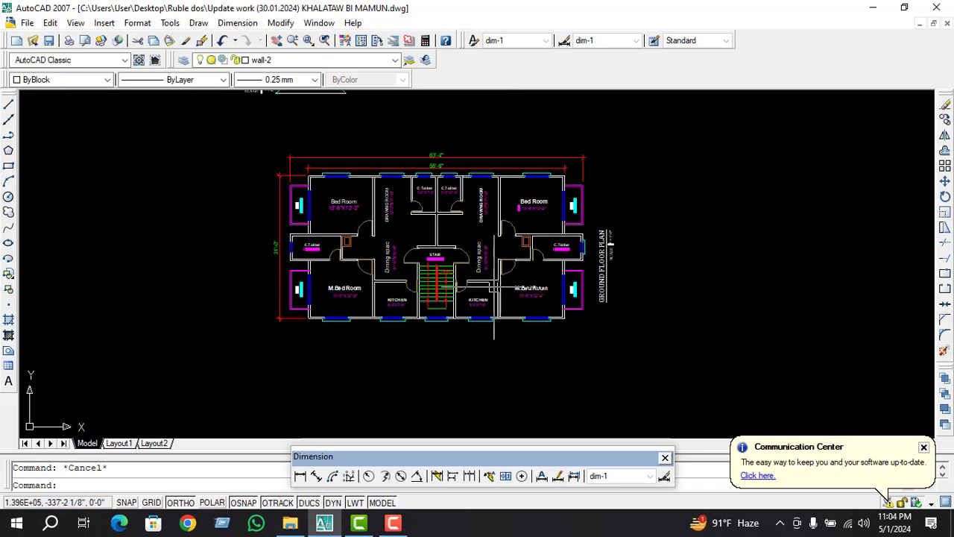
scroll(567, 276, "up", 1)
scroll(522, 269, "down", 1)
scroll(478, 261, "up", 1)
scroll(498, 257, "down", 1)
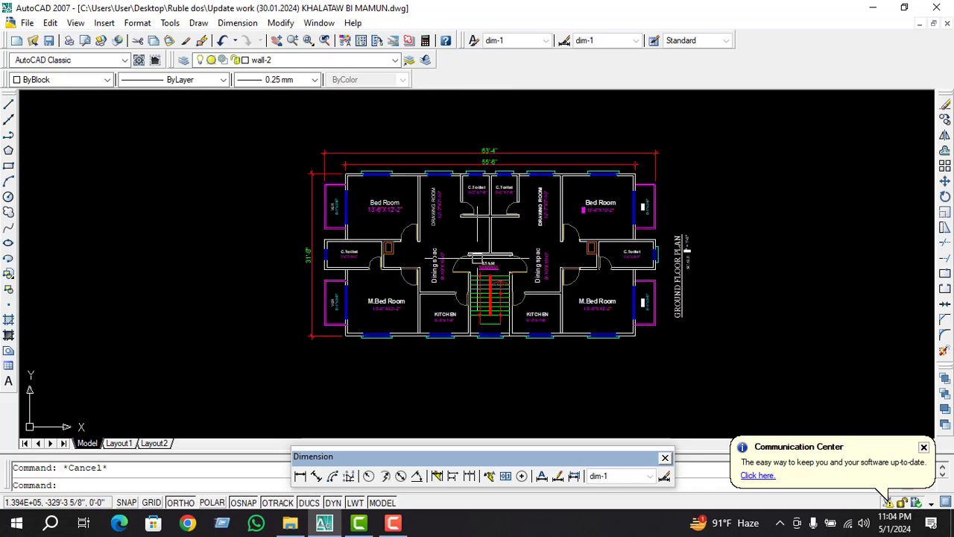
scroll(473, 267, "up", 1)
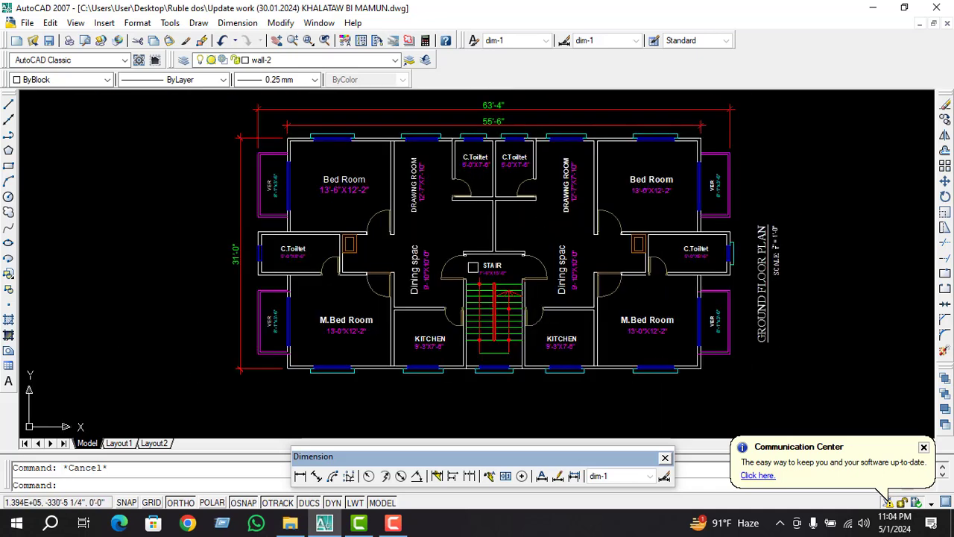
Open the Plot dialog and load the <Previous plot> page setup
left_click(67, 40)
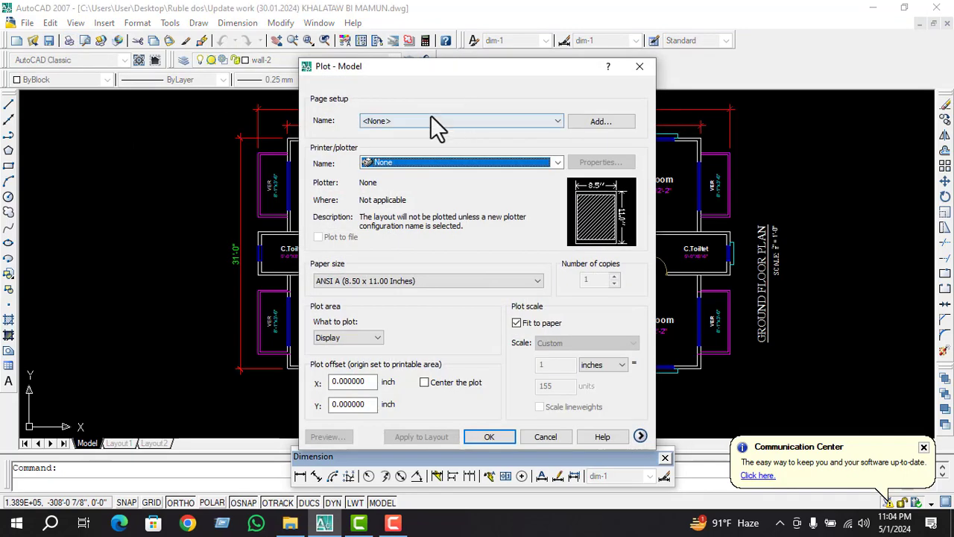
key("Escape")
left_click(71, 41)
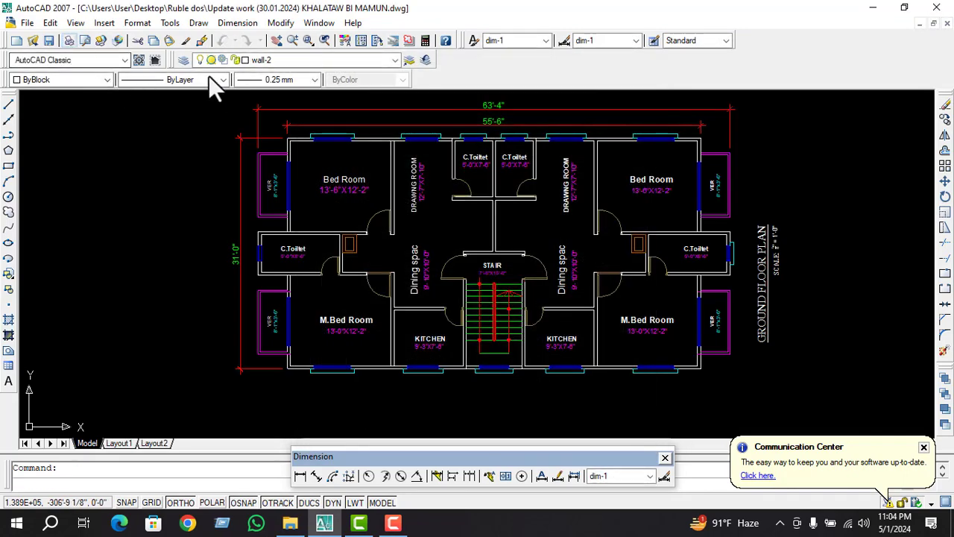
left_click(419, 123)
left_click(423, 143)
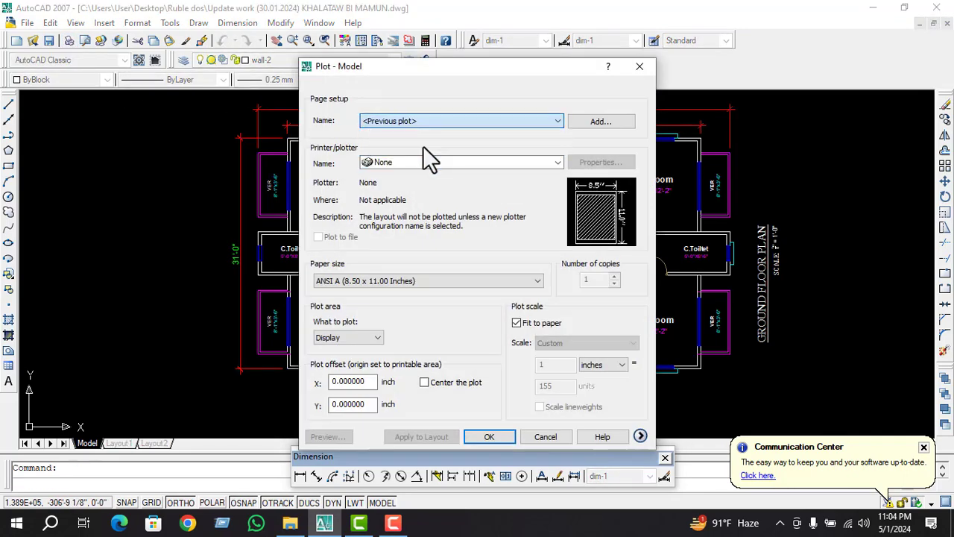
Set a plot window from the plan's top-left past the vertical title, preview, and plot
left_click(439, 338)
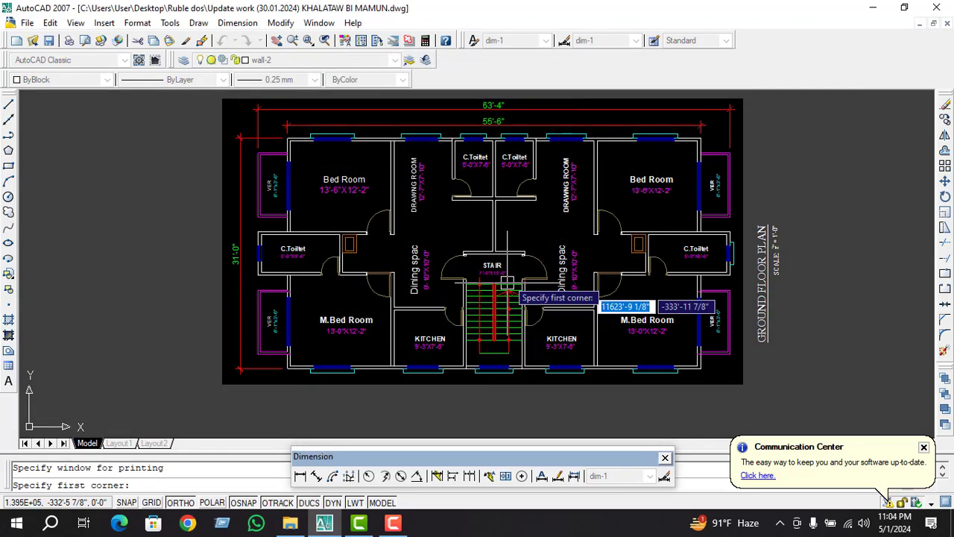
left_click(225, 100)
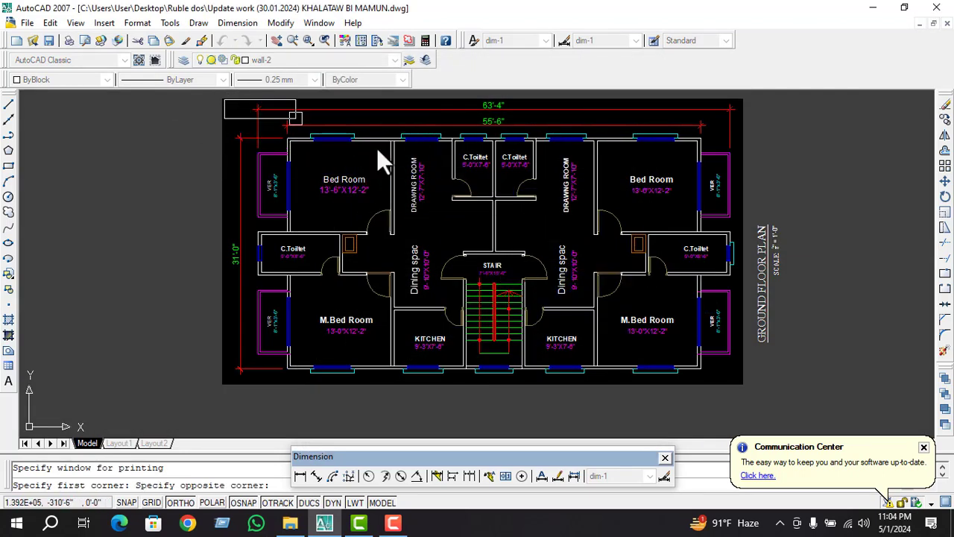
left_click(791, 385)
left_click(330, 439)
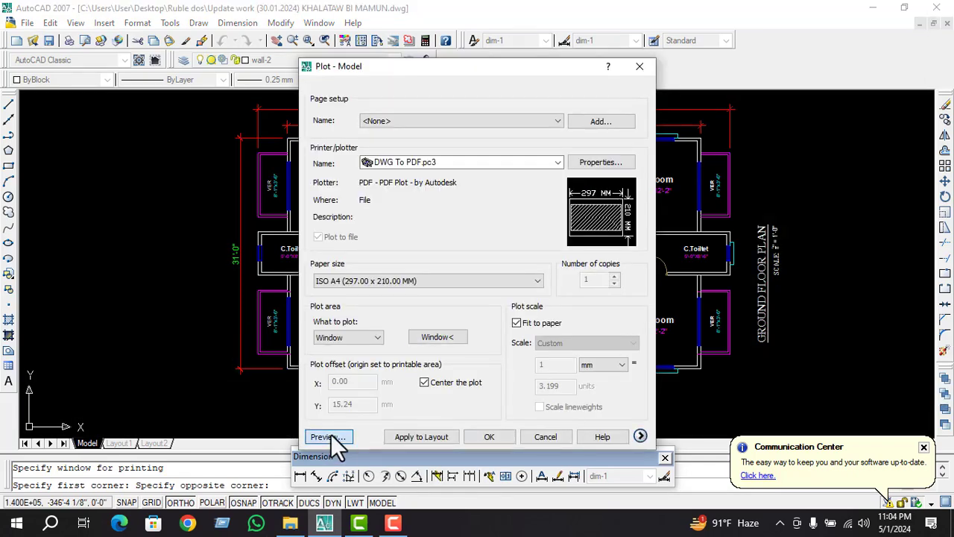
scroll(494, 310, "up", 2)
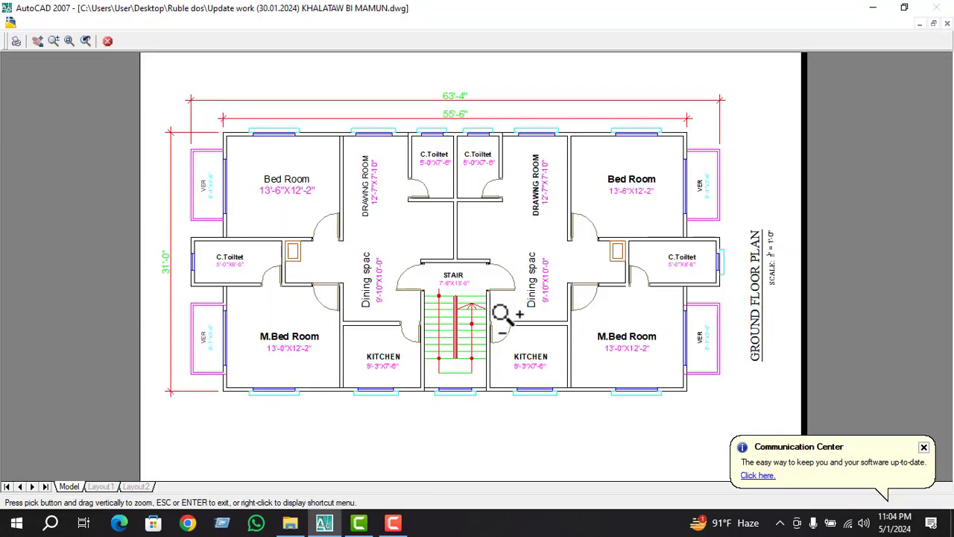
scroll(498, 316, "down", 3)
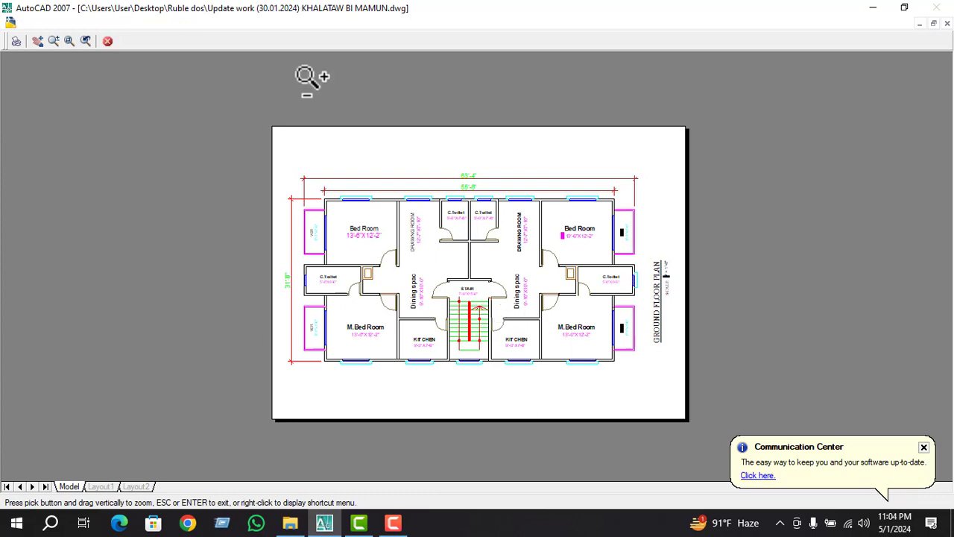
left_click(16, 41)
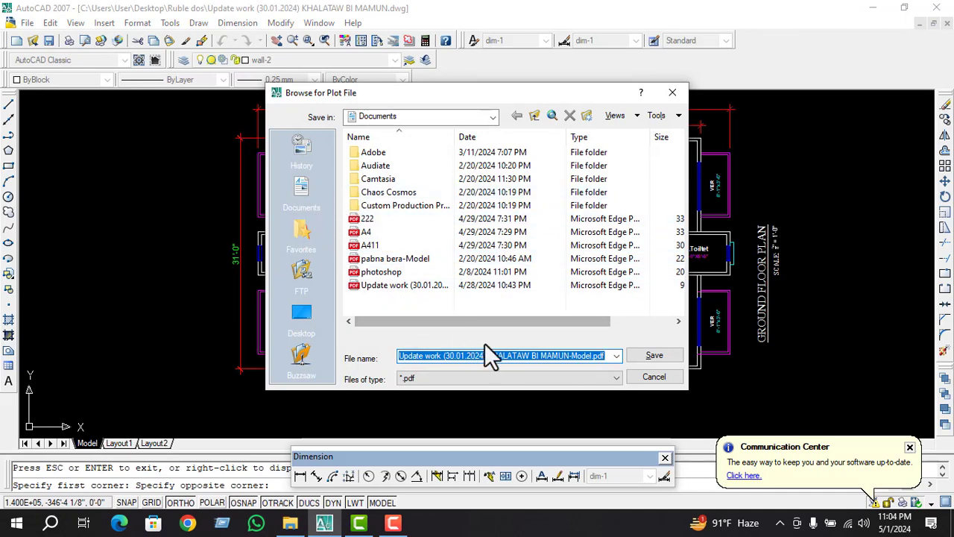
Save the PDF plot to the Desktop under a new name, save the drawing, and minimize AutoCAD
left_click(311, 319)
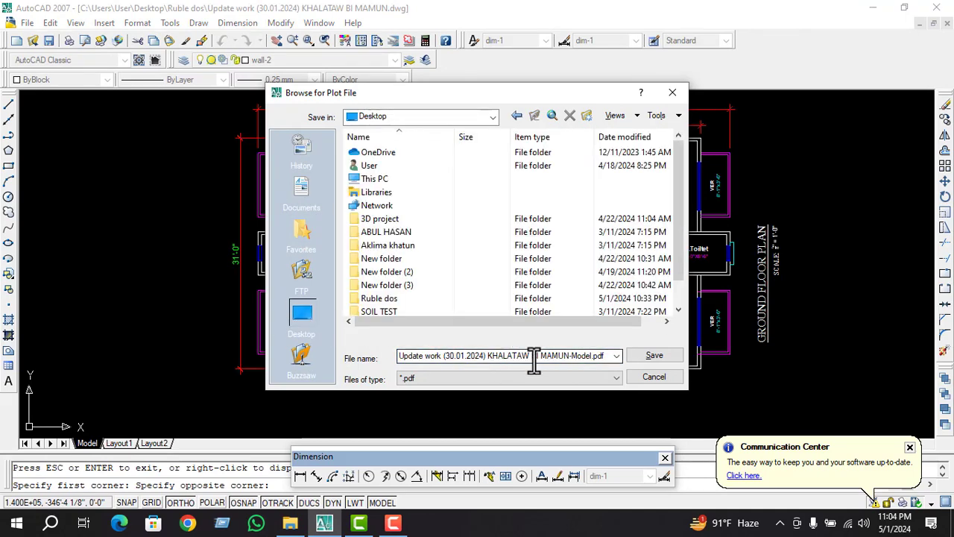
left_click(607, 356)
key("BackSpace")
type("POLAS BI")
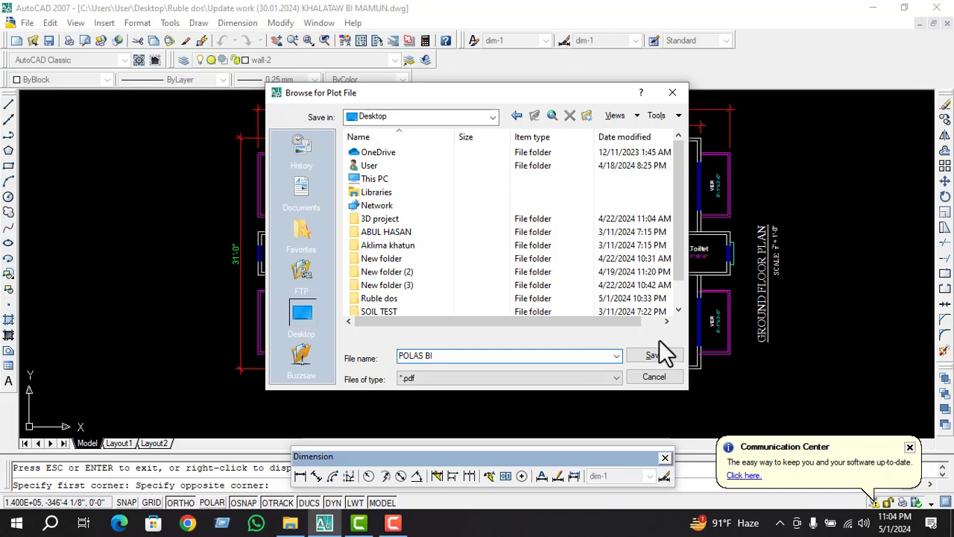
left_click(649, 356)
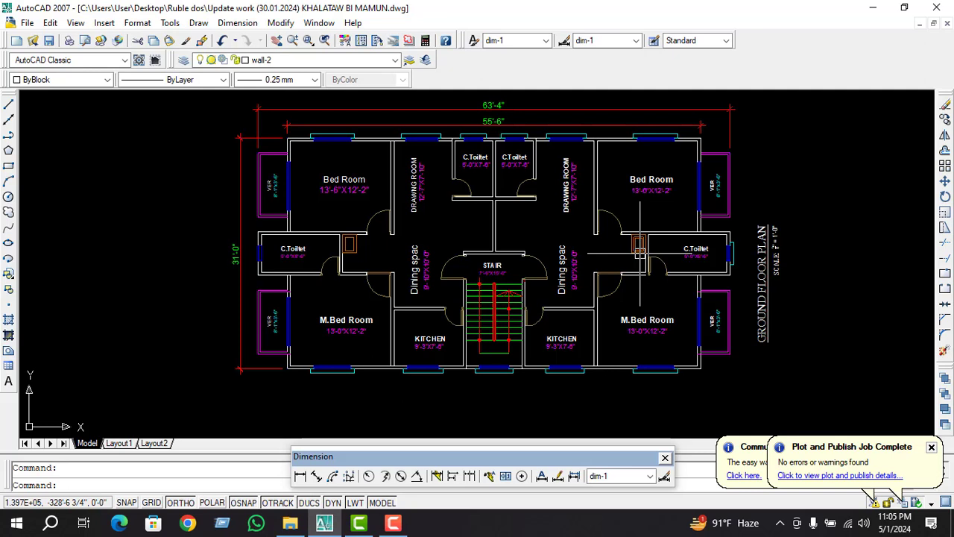
left_click(48, 40)
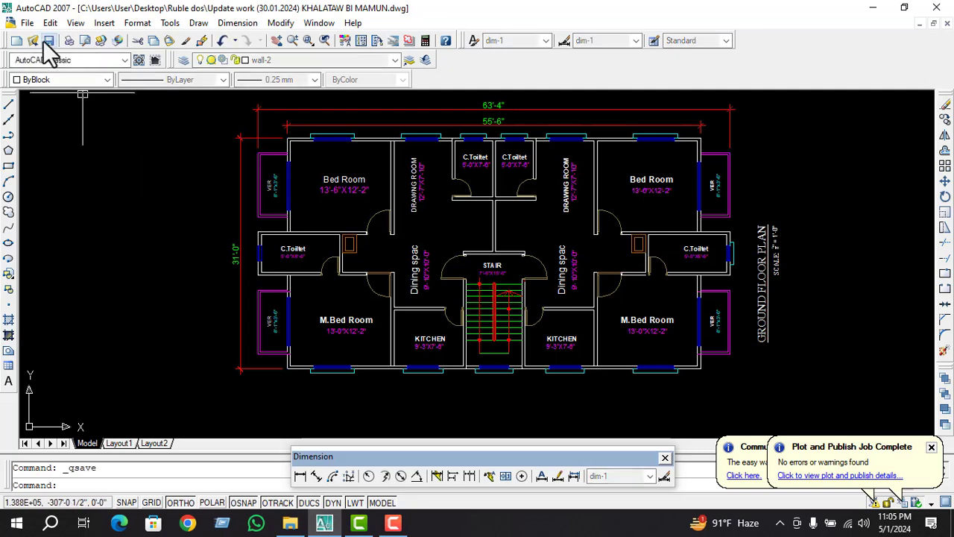
left_click(872, 7)
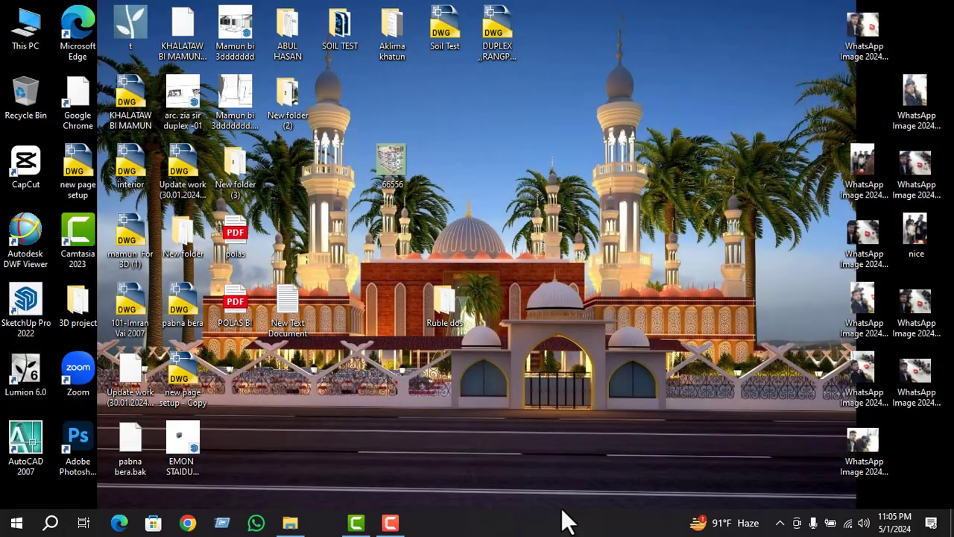